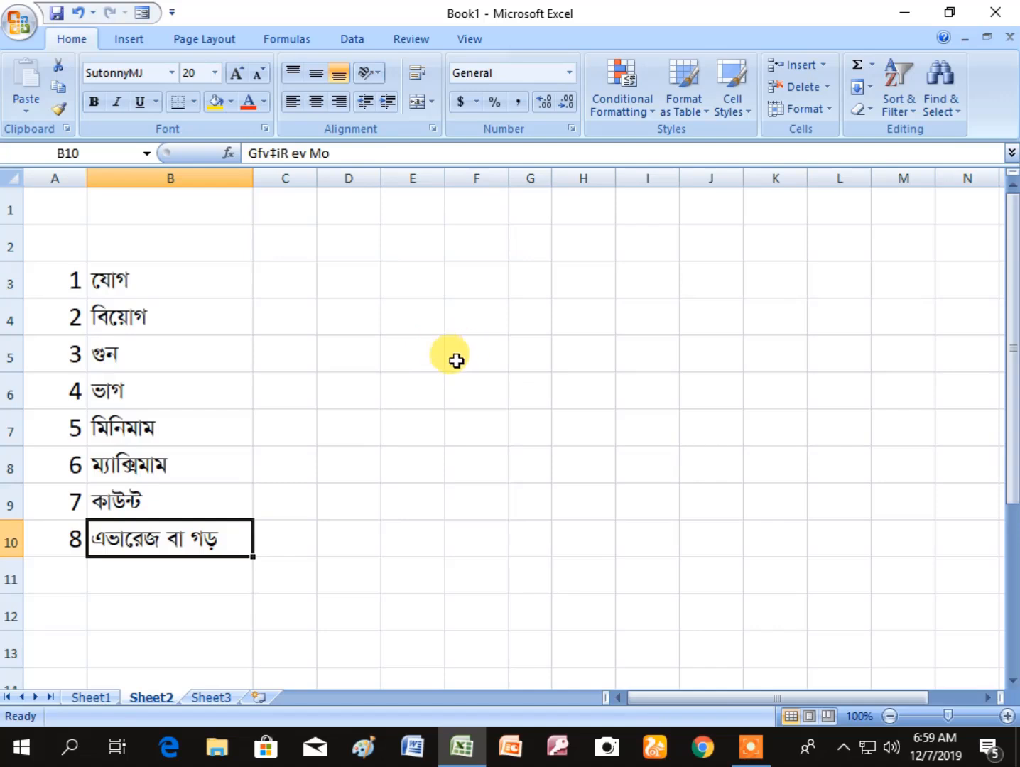
- Select various blank cells across the sheet, including B11, A1 and E3, to examine how each active cell's address is shown
left_click(449, 301)
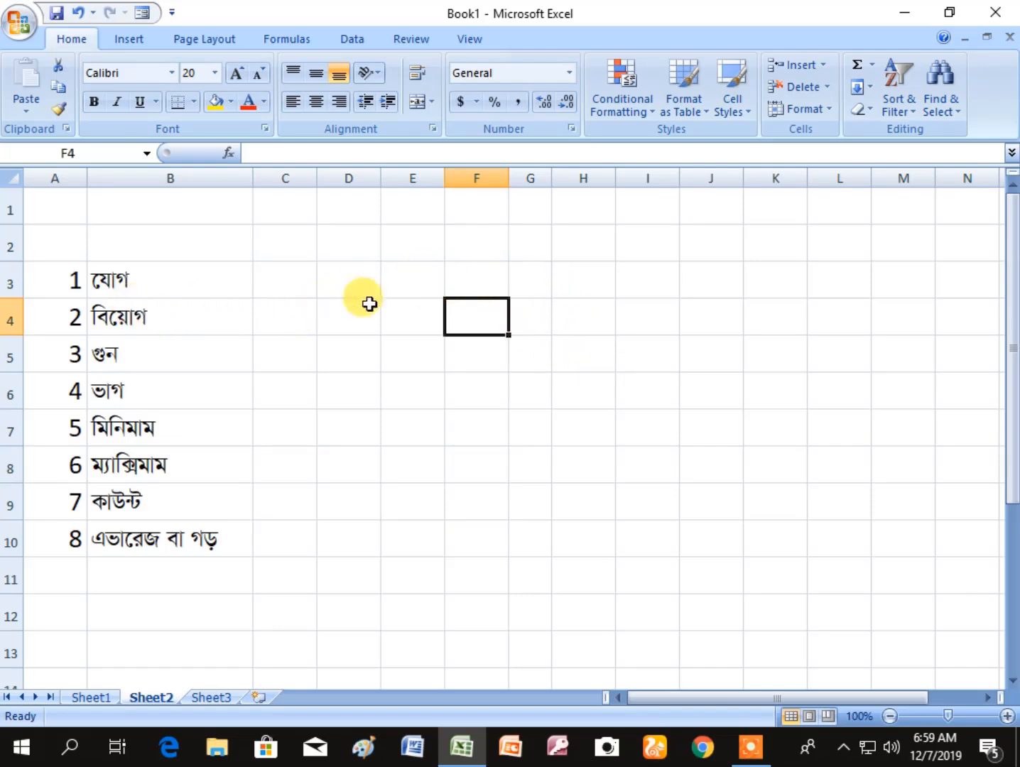
left_click(353, 283)
left_click(355, 320)
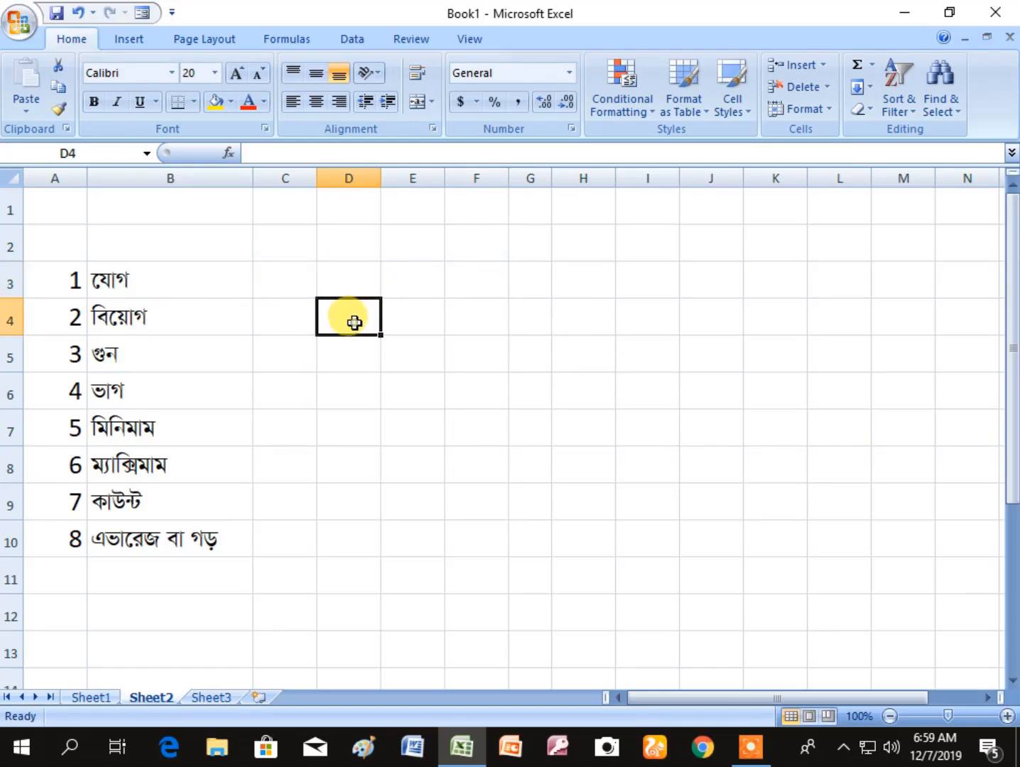
left_click(414, 322)
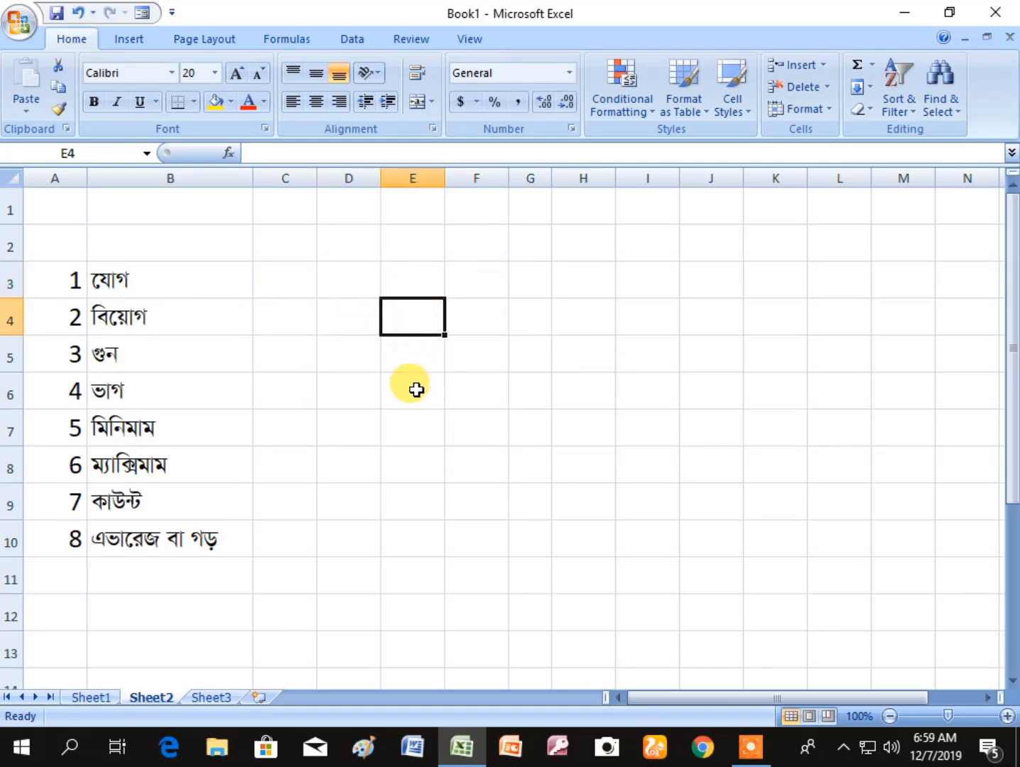
left_click(417, 387)
left_click(417, 426)
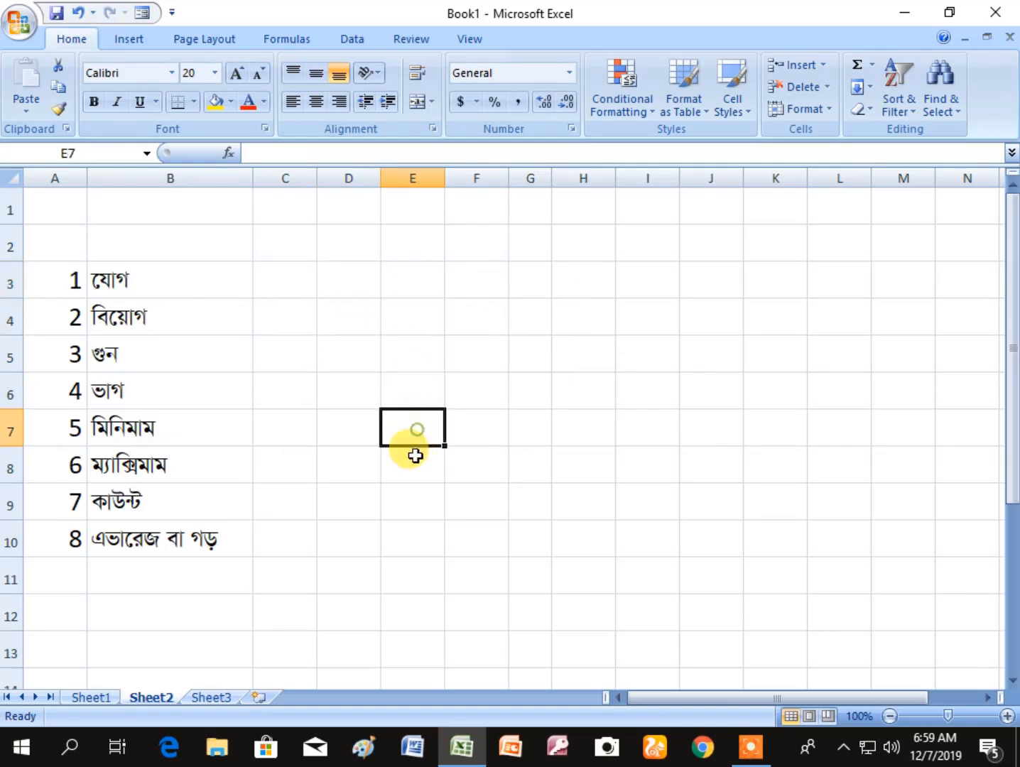
left_click(412, 463)
left_click(471, 428)
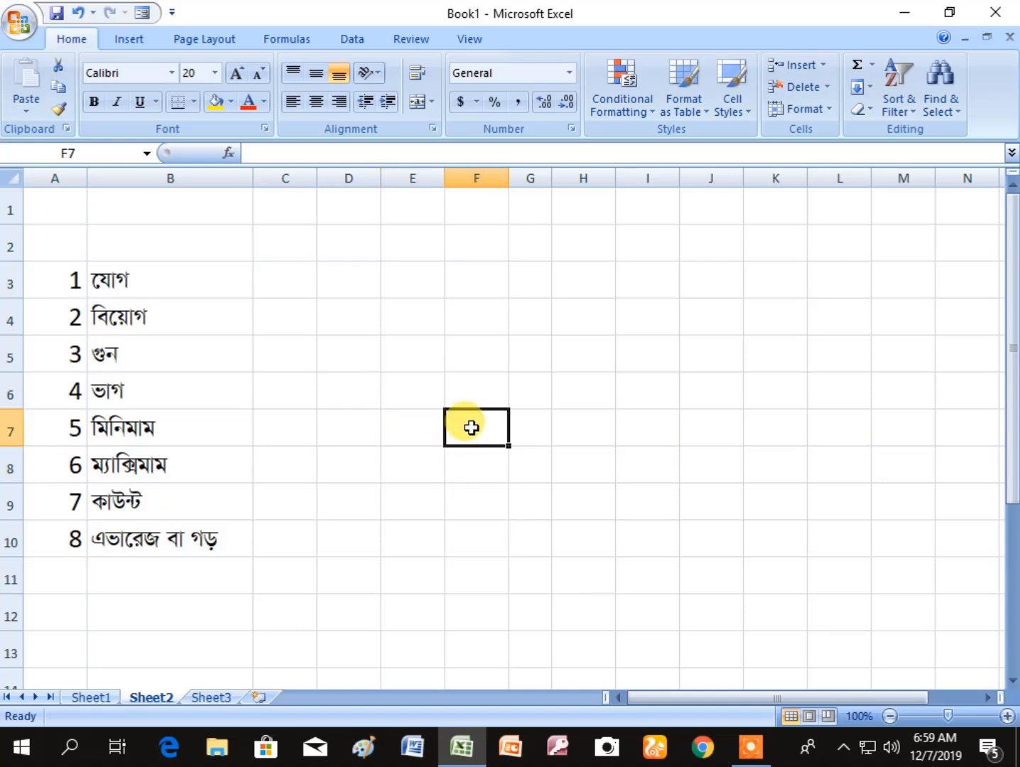
left_click(480, 399)
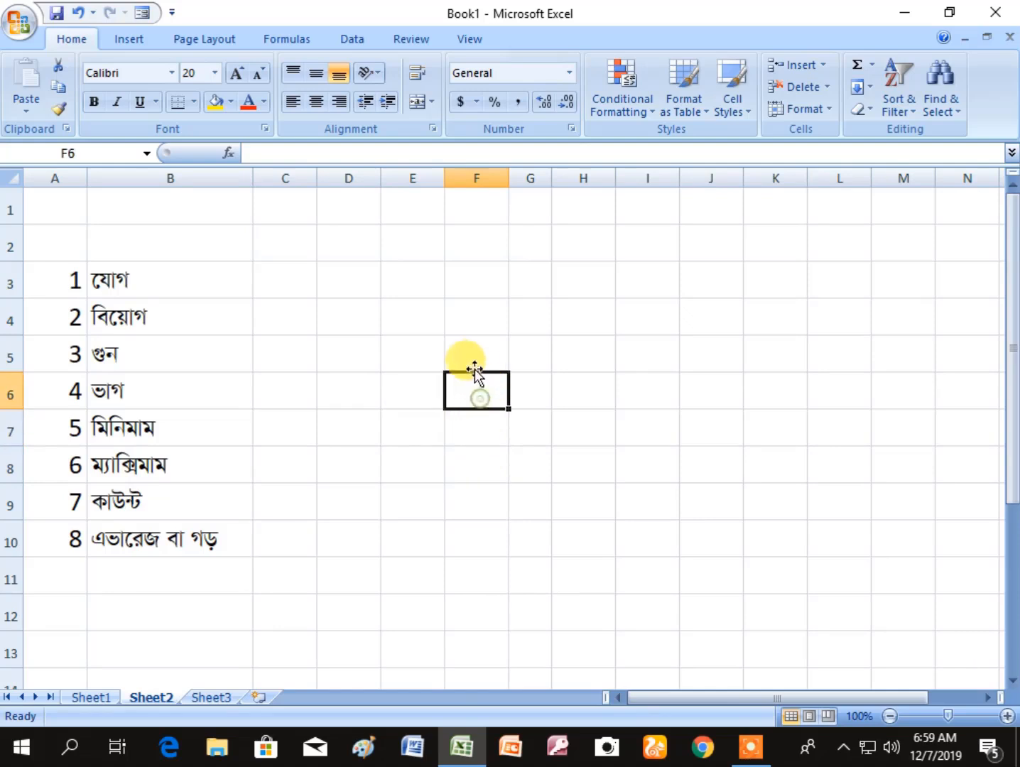
left_click(476, 354)
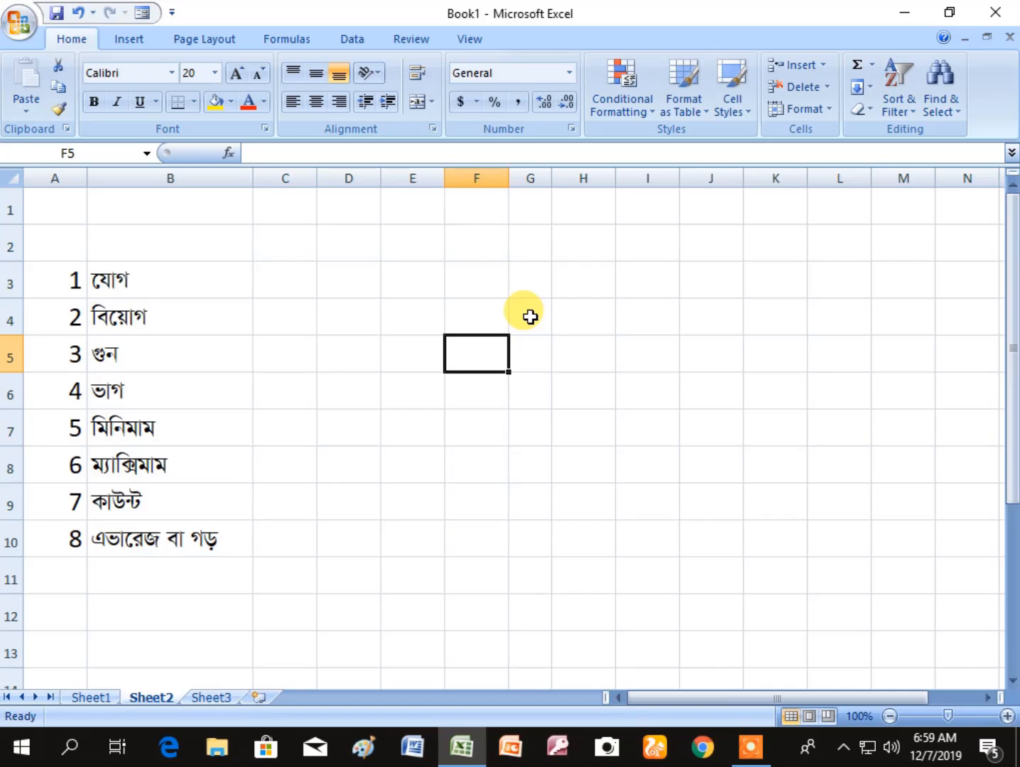
left_click(475, 318)
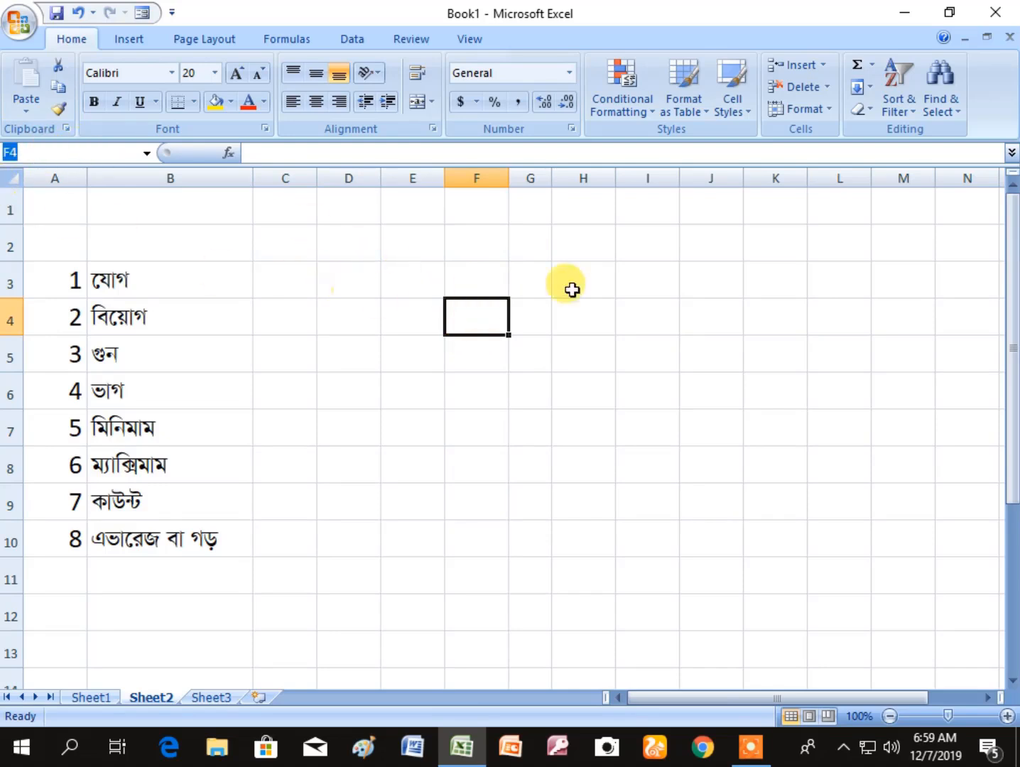
left_click(736, 279)
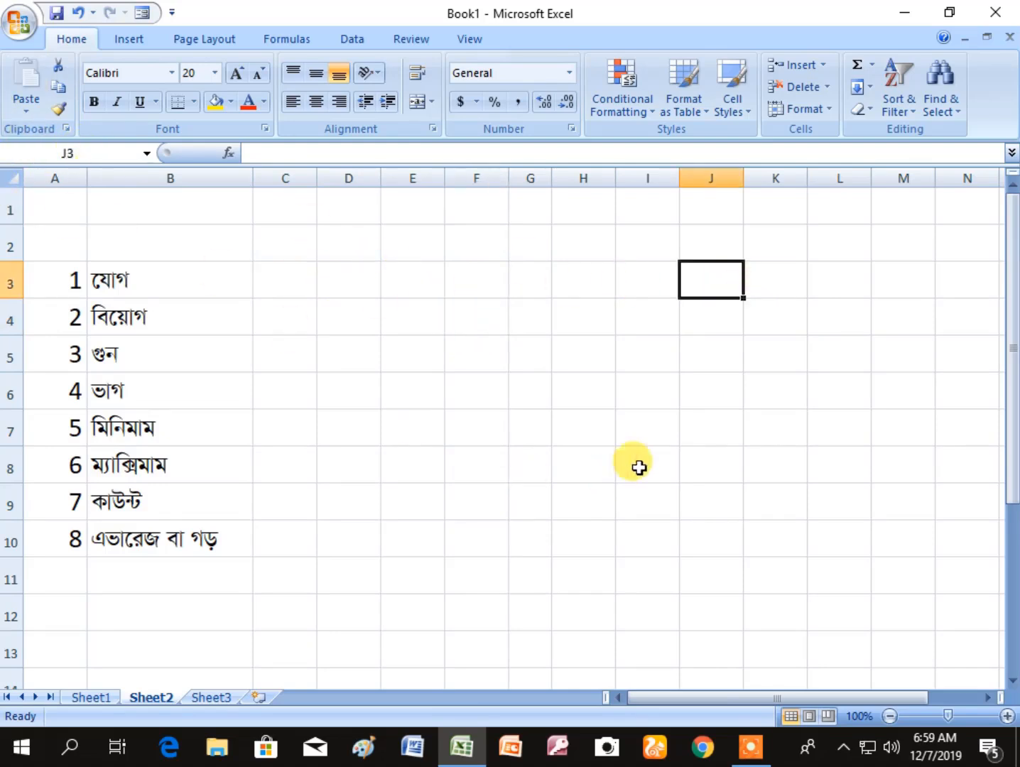
left_click(891, 378)
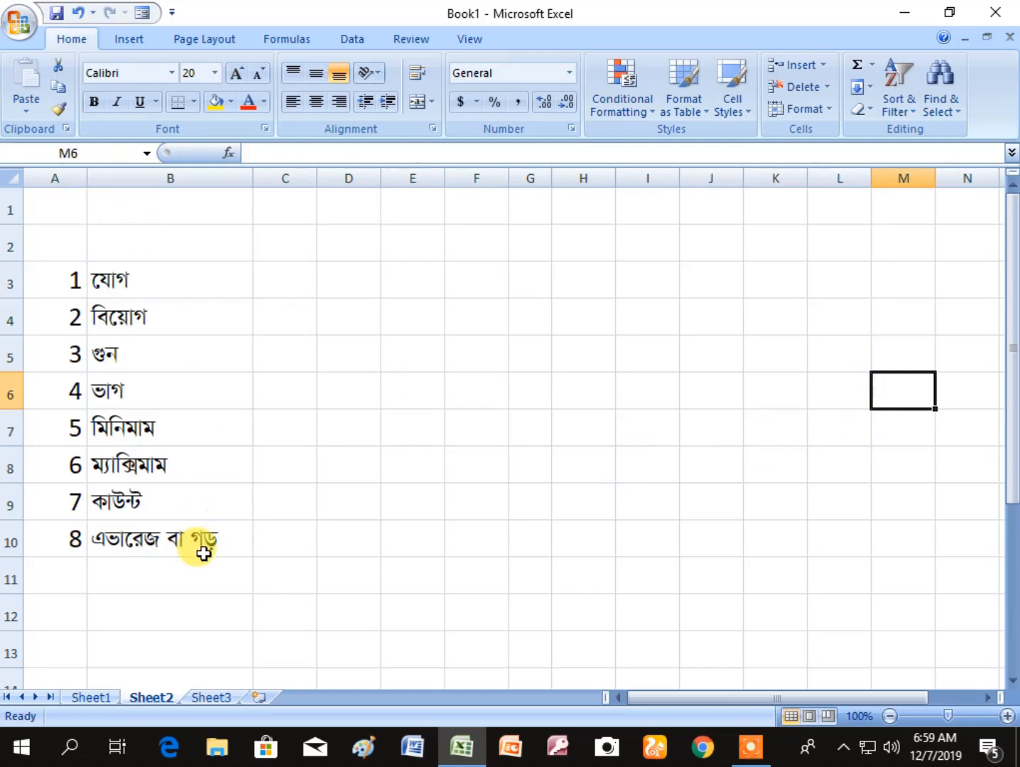
left_click(213, 575)
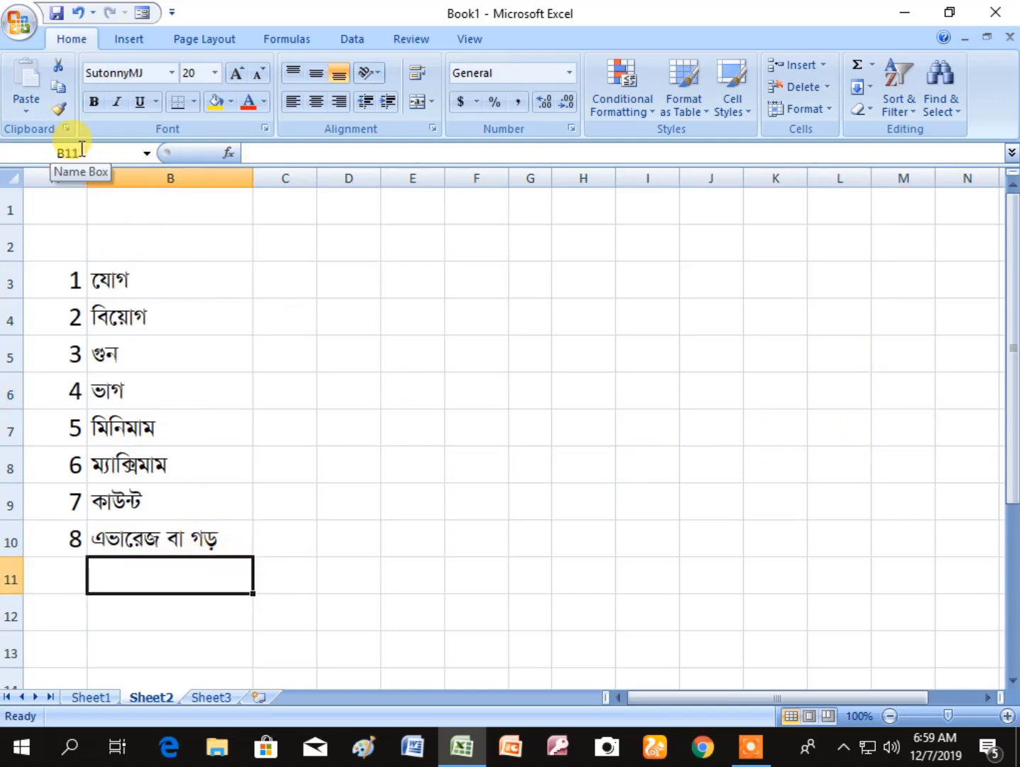
left_click(53, 204)
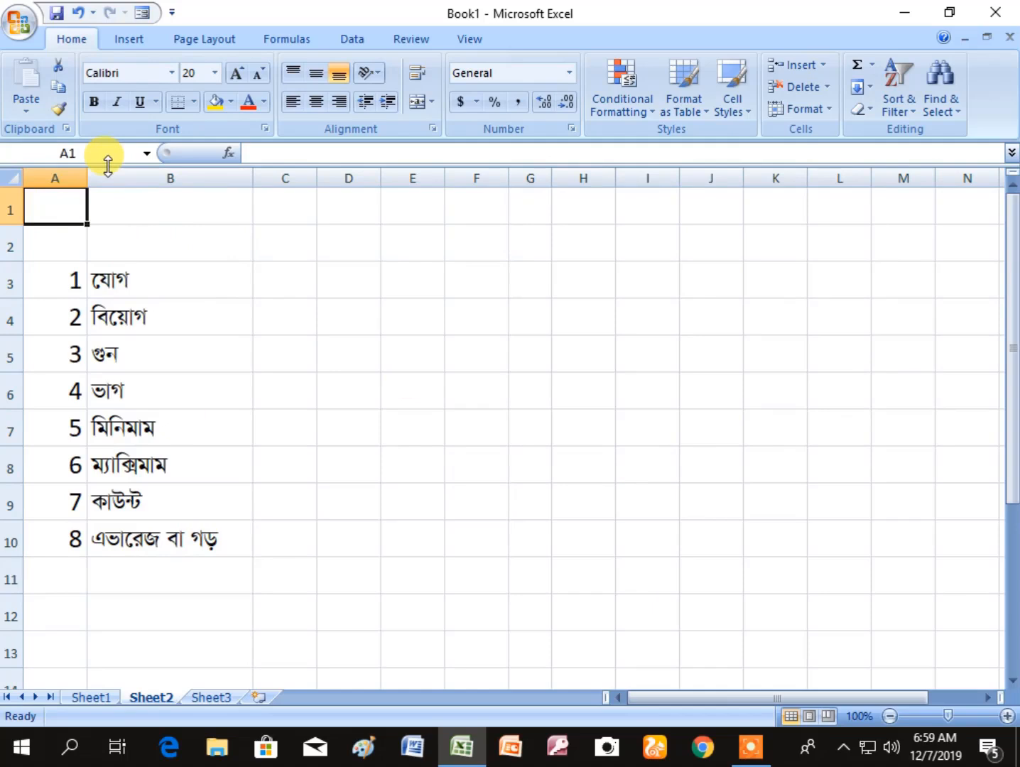
left_click(417, 284)
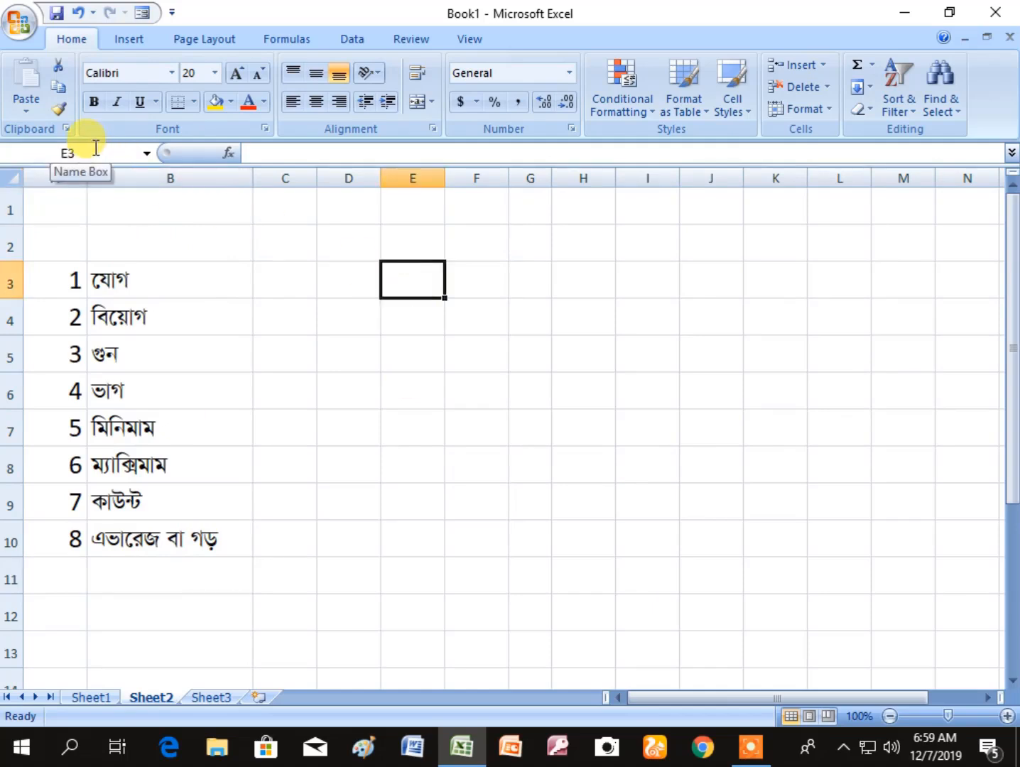
- Place the cursor in the formula bar for empty cells E3 and E4 to examine where cell contents are edited
left_click(320, 153)
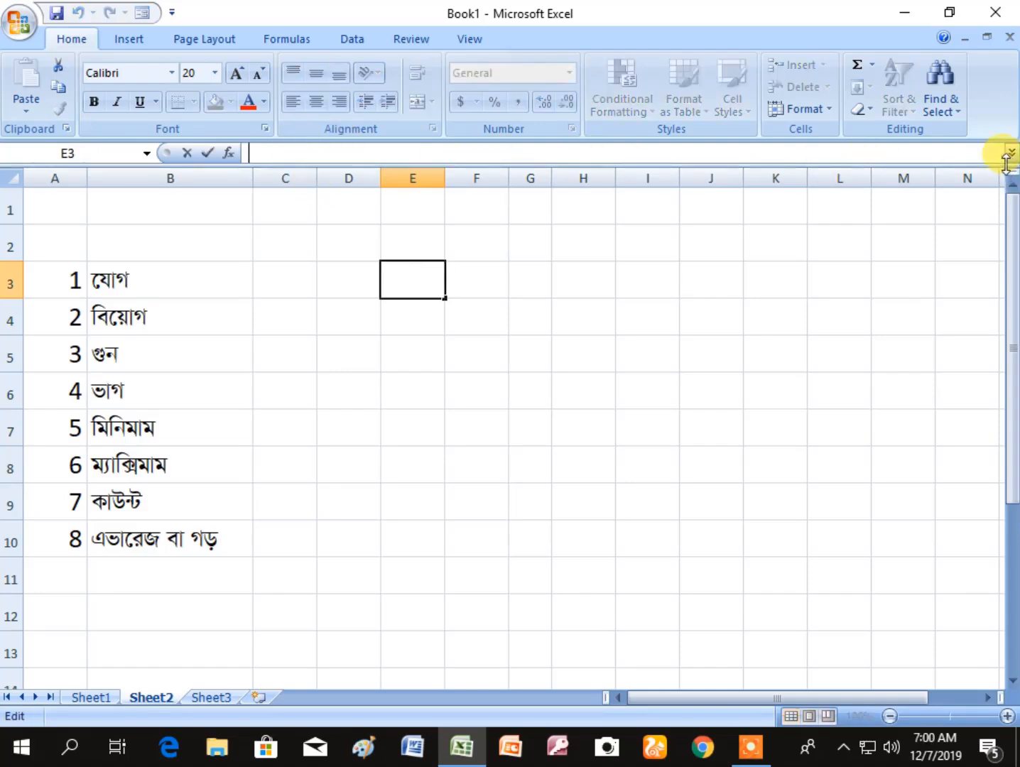
left_click(417, 321)
left_click(264, 152)
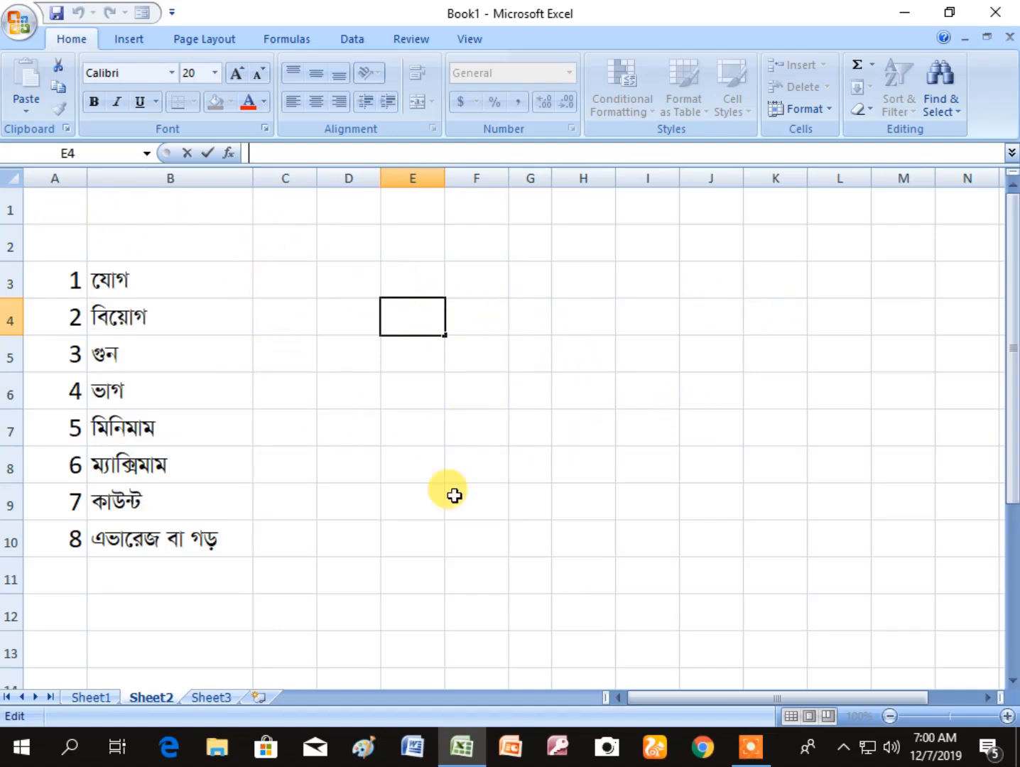
left_click(527, 271)
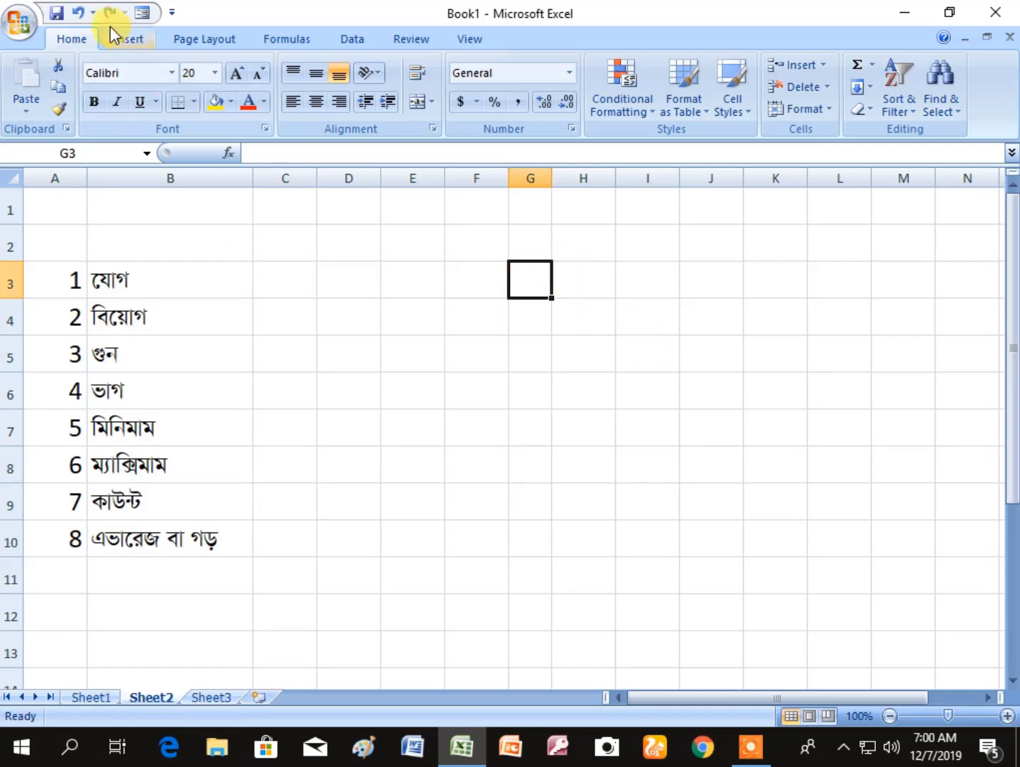
- Add the Print Preview command to the Quick Access Toolbar
left_click(170, 12)
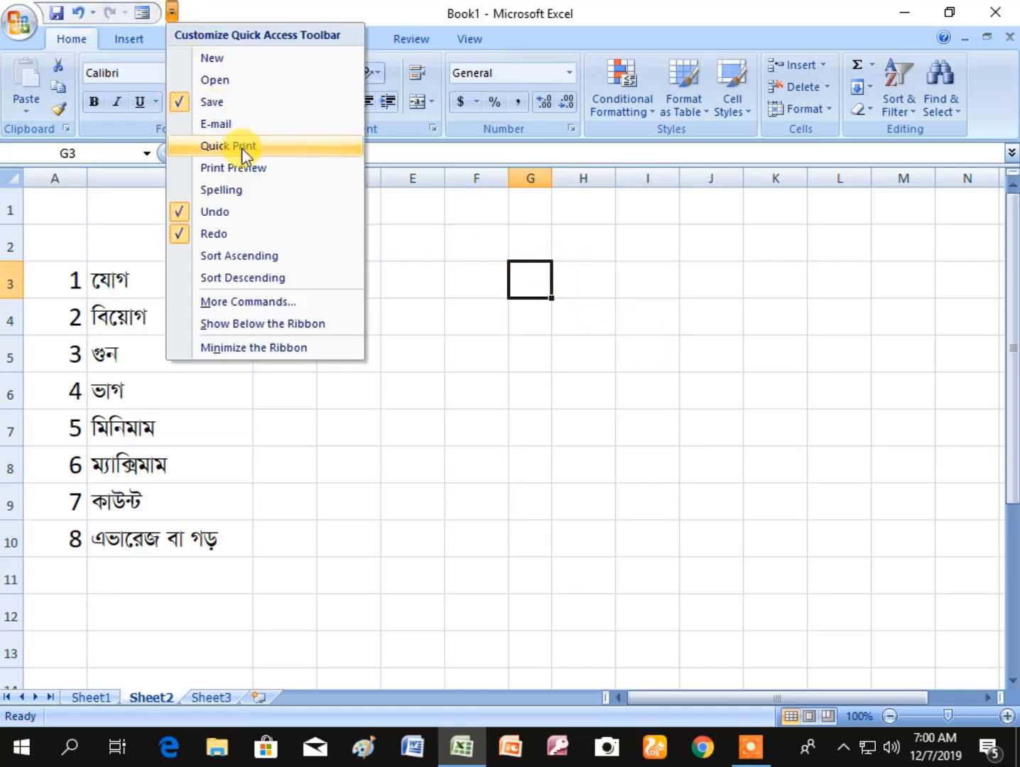
left_click(246, 168)
left_click(373, 319)
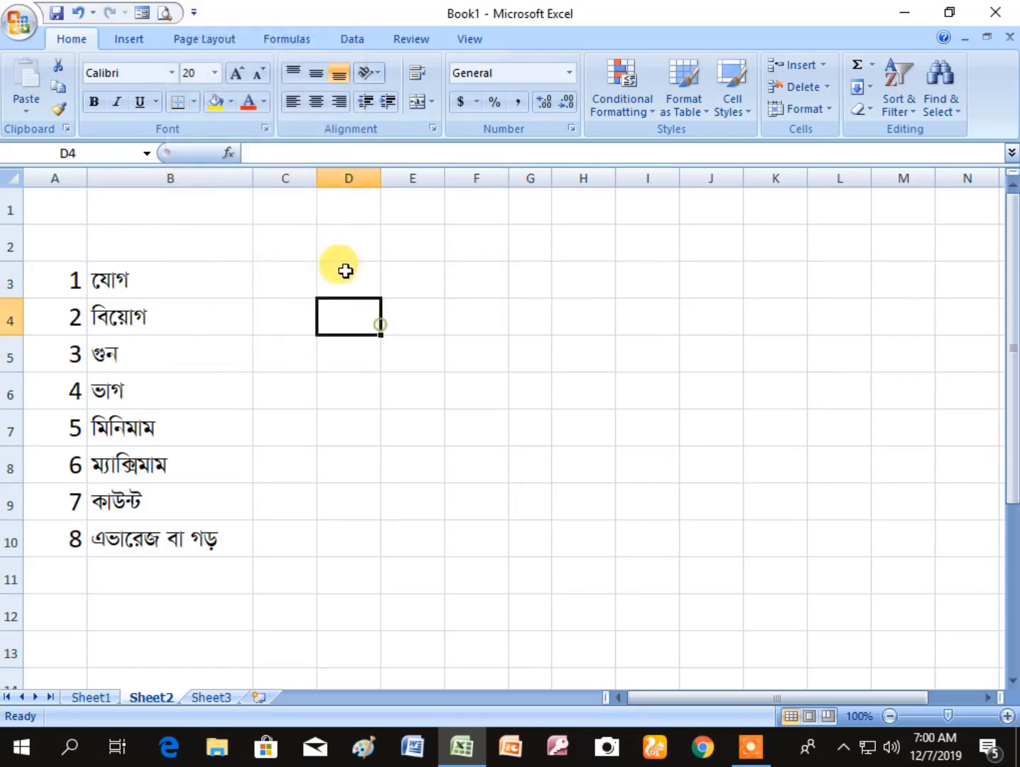
- Preview Sheet2 as a printed page, examine the list enlarged and at full-page size, and close the preview
left_click(165, 17)
left_click(437, 288)
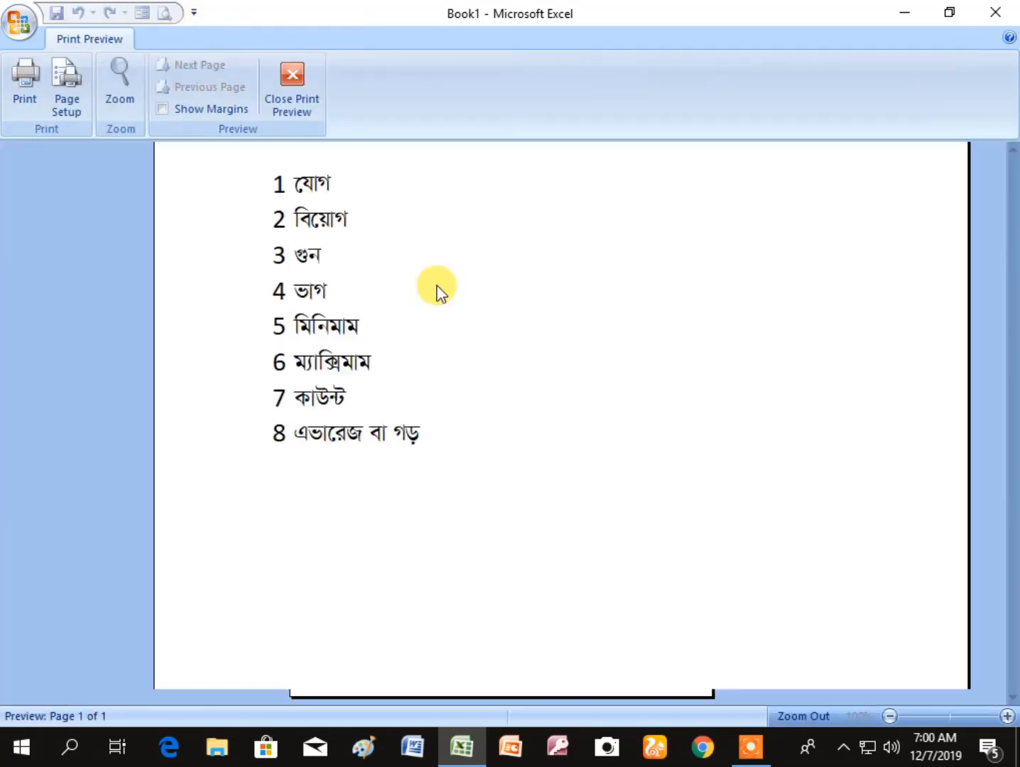
scroll(611, 294, "down", 6)
left_click(635, 330)
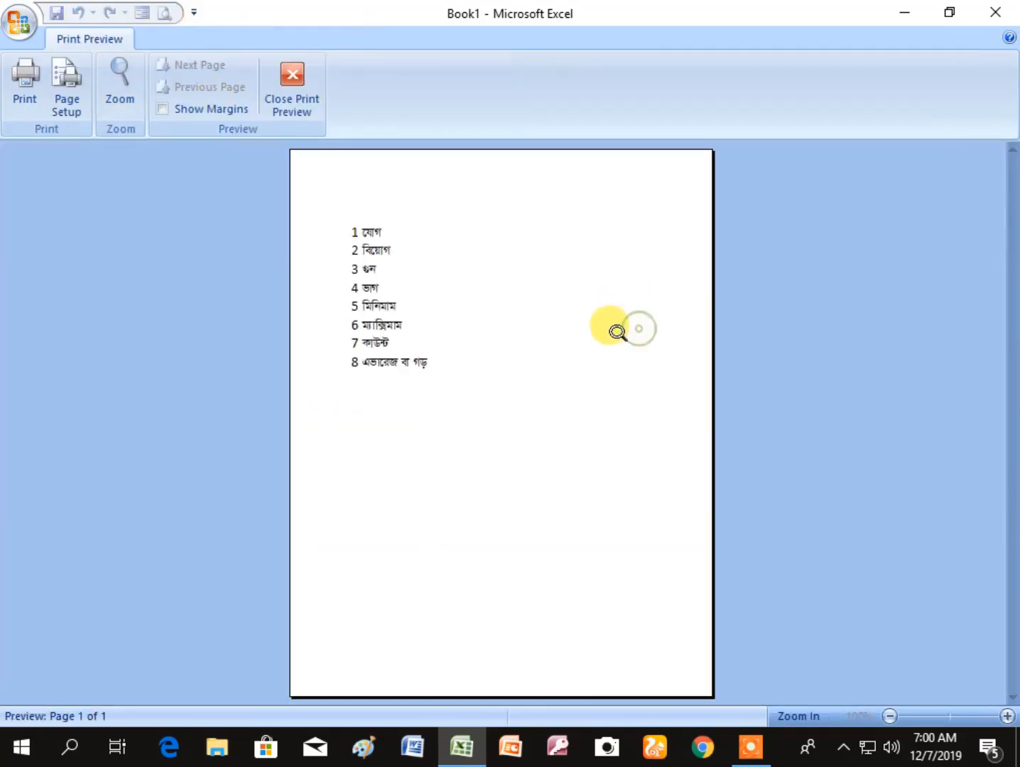
left_click(296, 75)
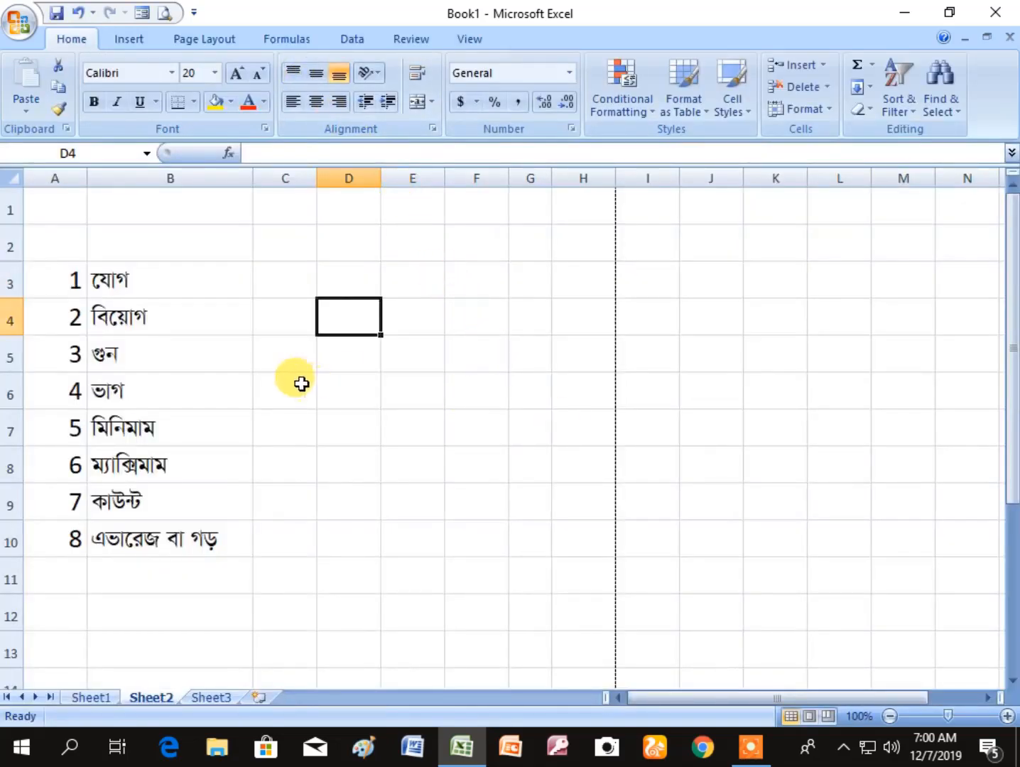
- Apply outline and inside borders to the numbered list of operations in A3:B10
left_click(275, 355)
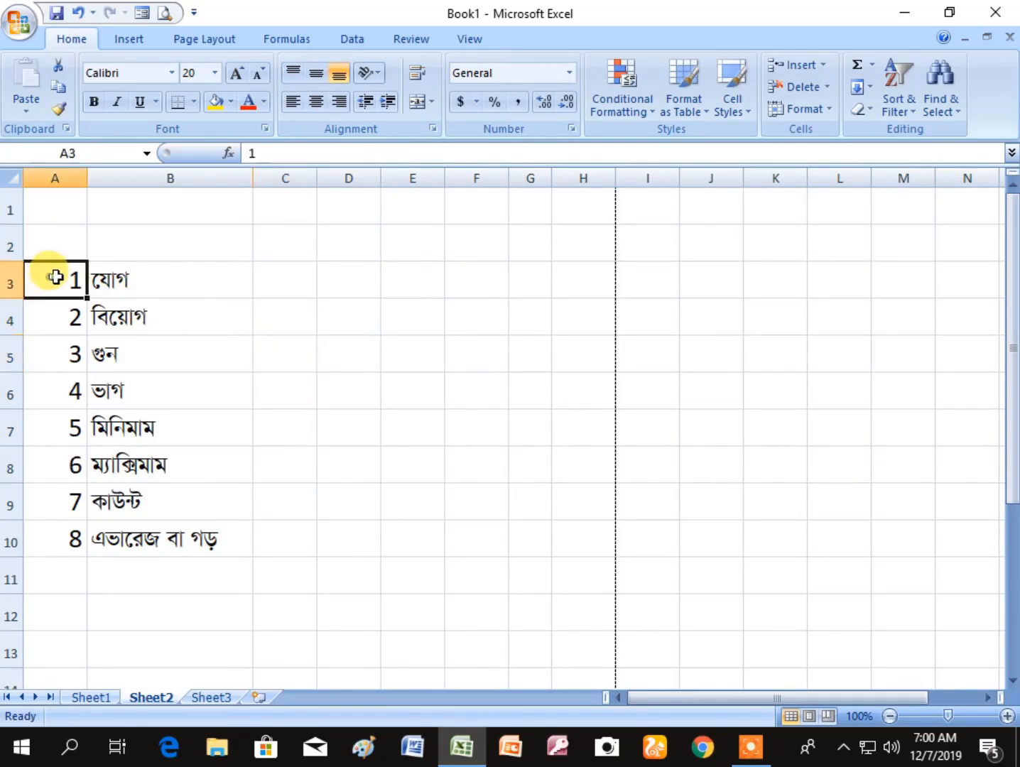
left_click_drag(50, 276, 198, 560)
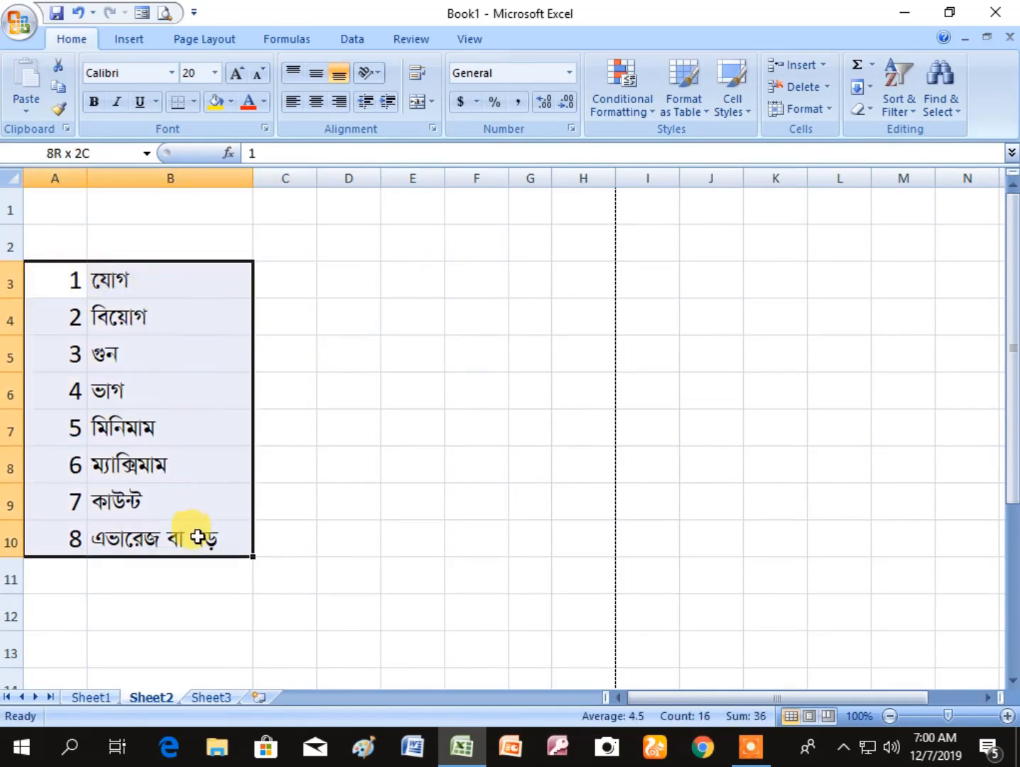
right_click(206, 387)
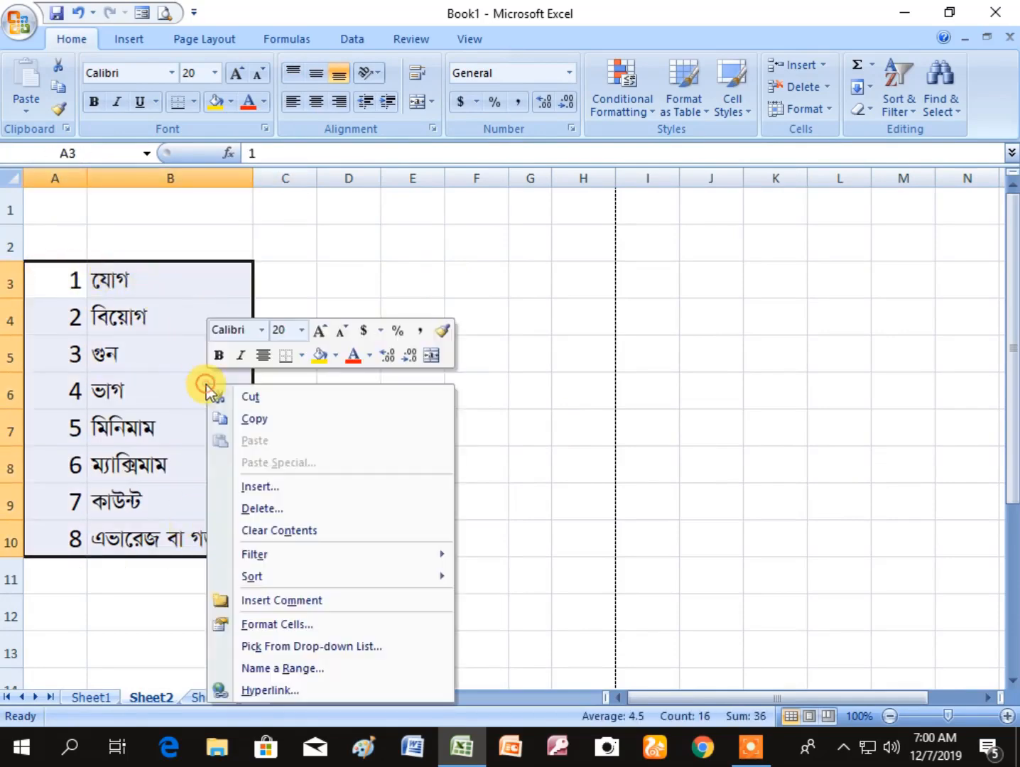
left_click(275, 625)
left_click(294, 376)
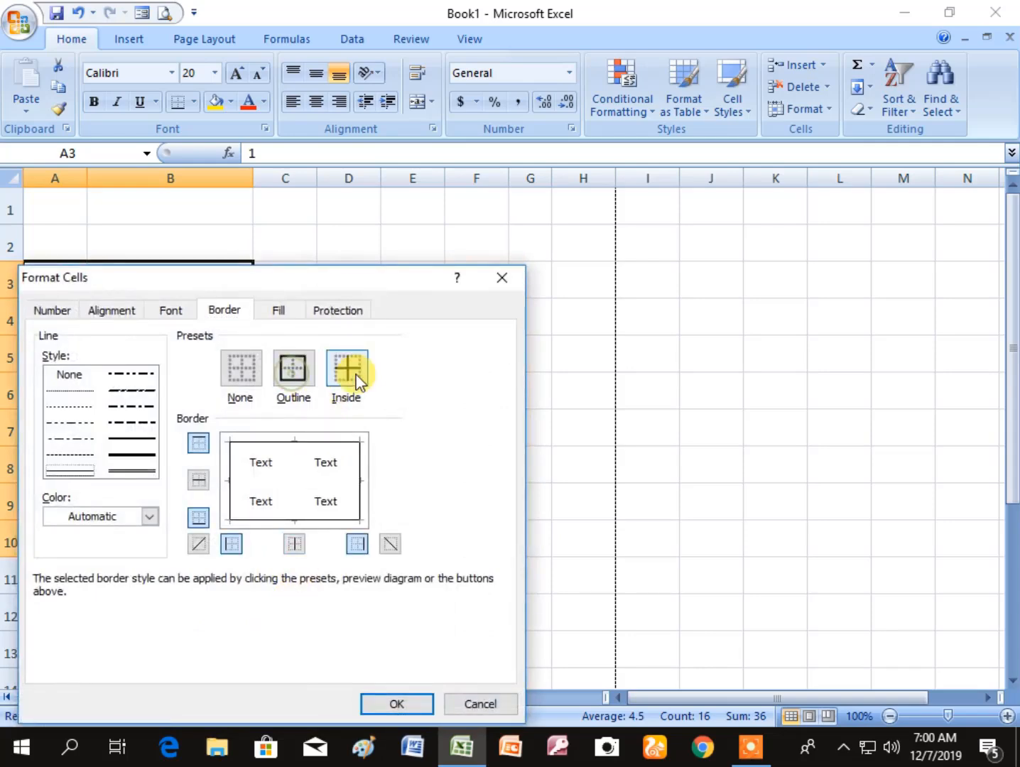
left_click(349, 365)
left_click(398, 705)
left_click(435, 537)
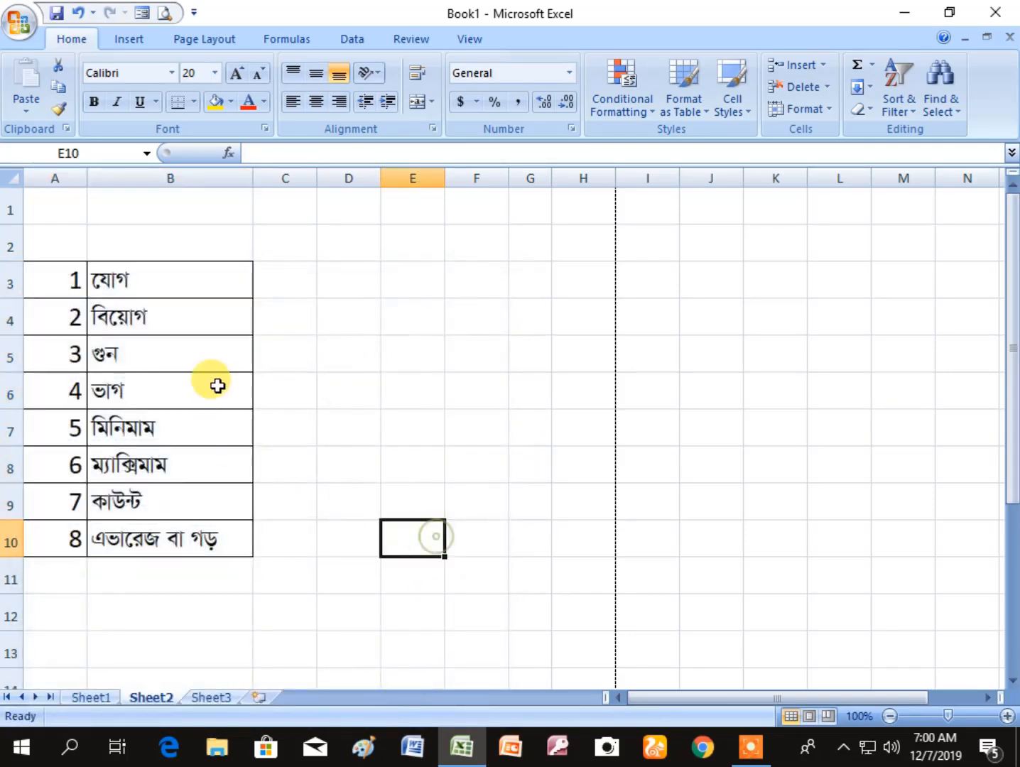
left_click(271, 375)
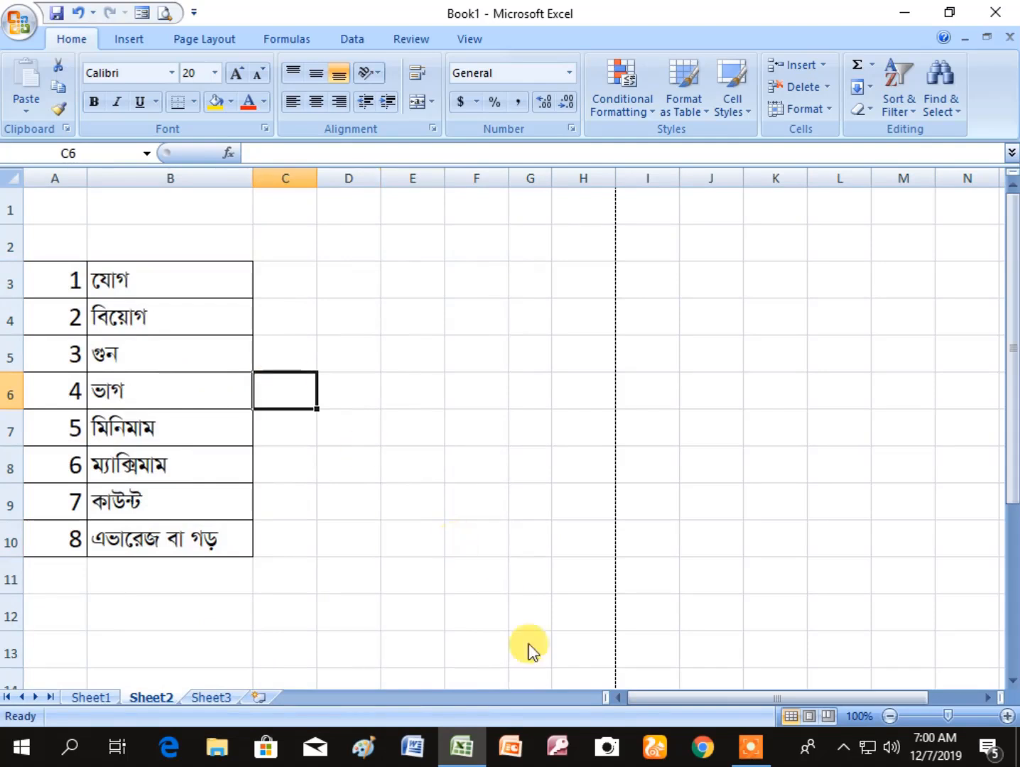
left_click(458, 396)
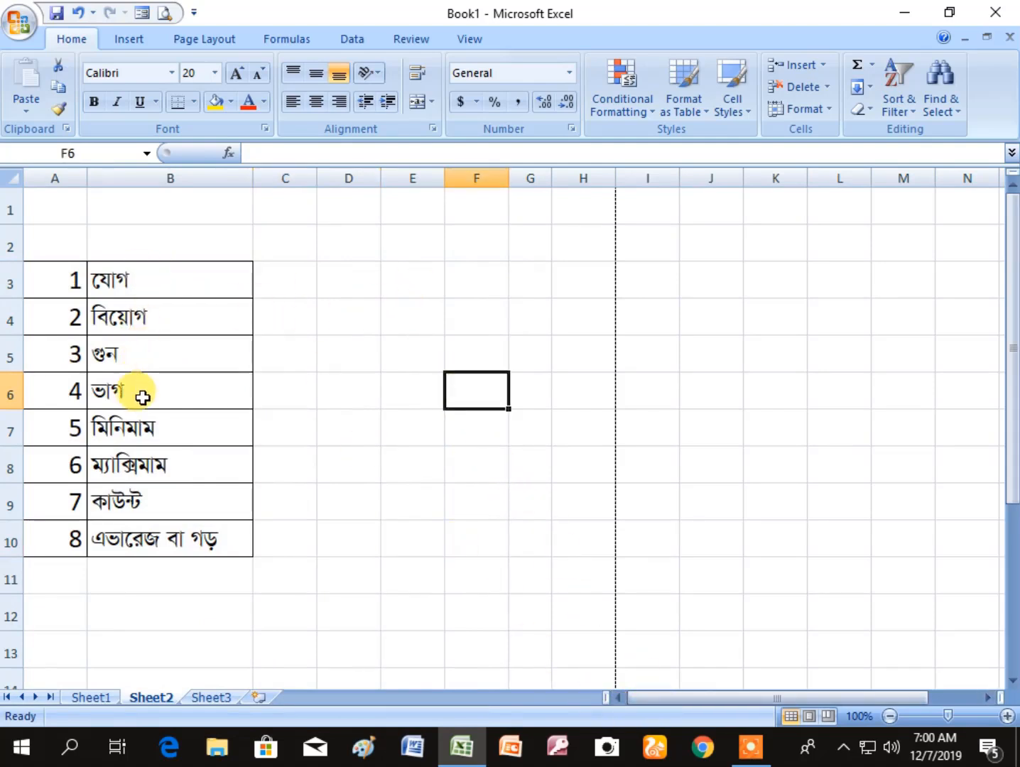
- Enter 45, 23, 69, 52, 14, 526, 25, 20, 12 and 30 down column E in cells E2 to E11
left_click(402, 246)
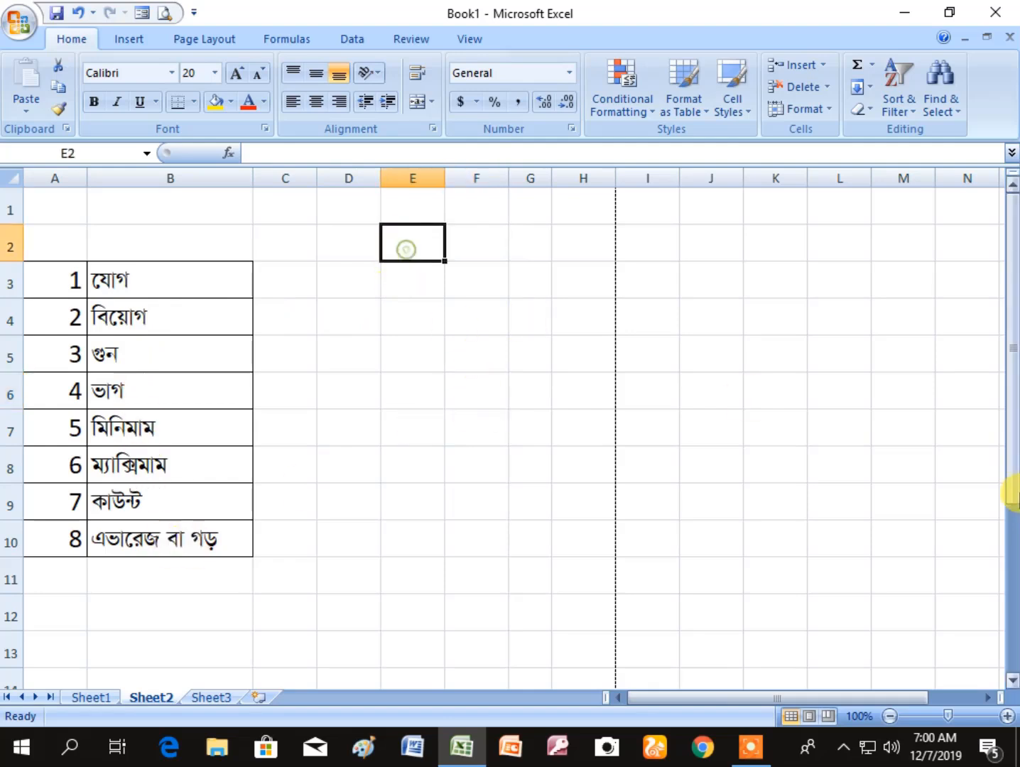
type("45")
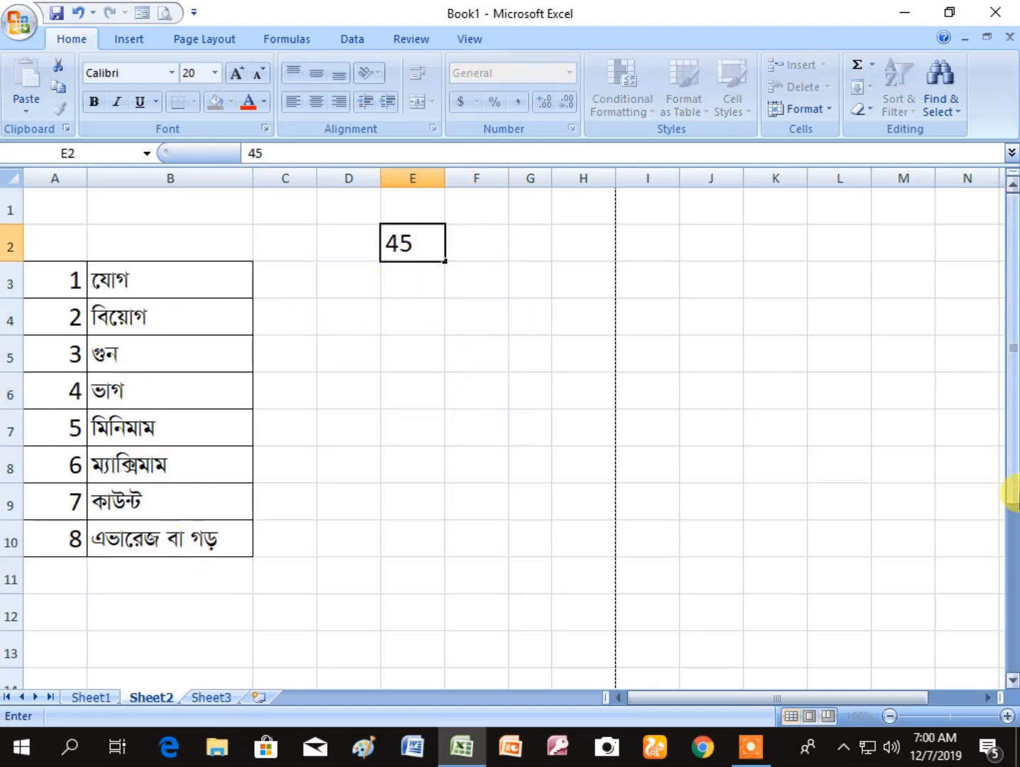
key("Return")
type("23")
key("Return")
type("69")
key("Return")
type("52")
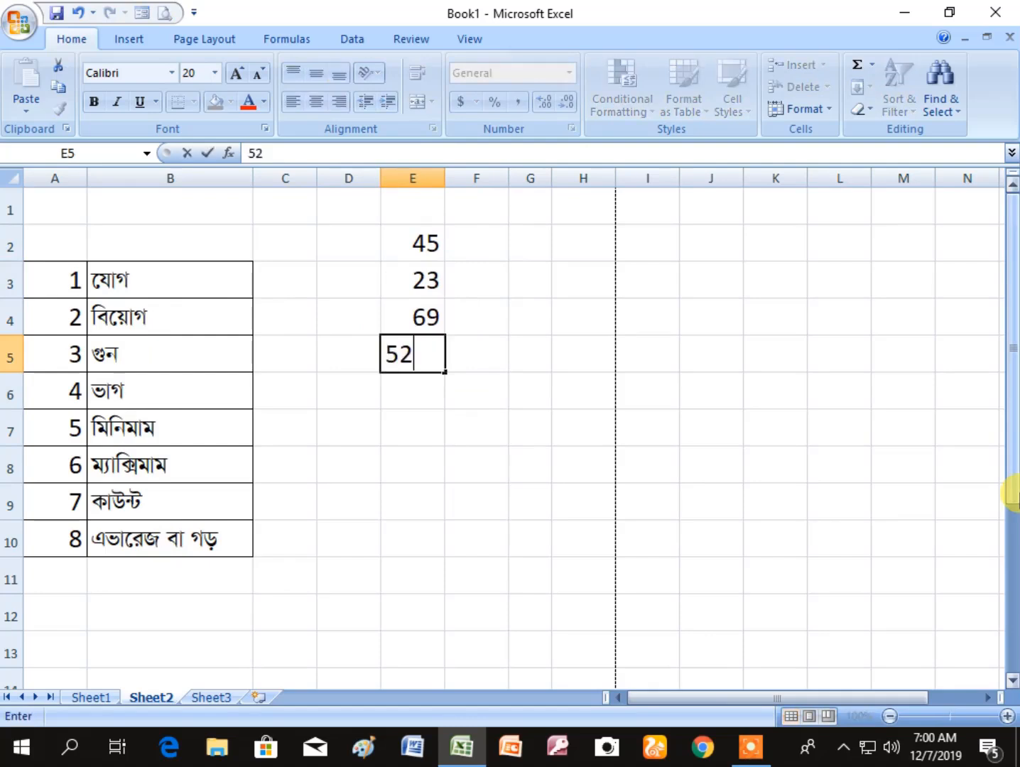
key("Return")
type("14")
key("Return")
type("526")
key("Return")
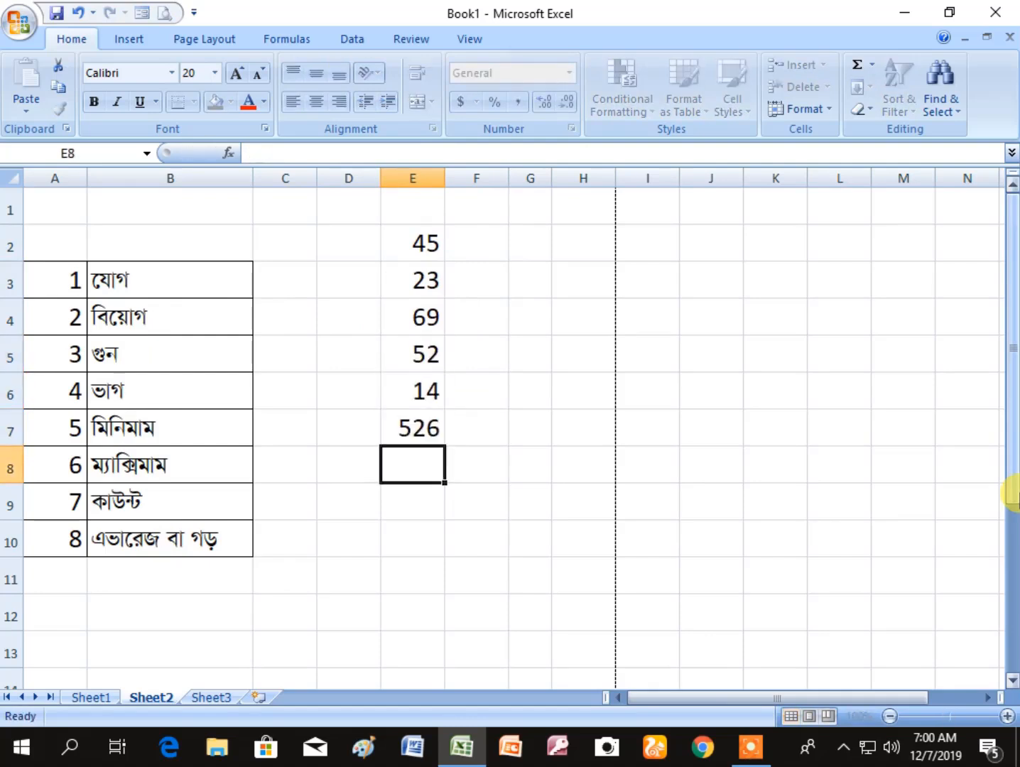
type("25")
key("Return")
type("20")
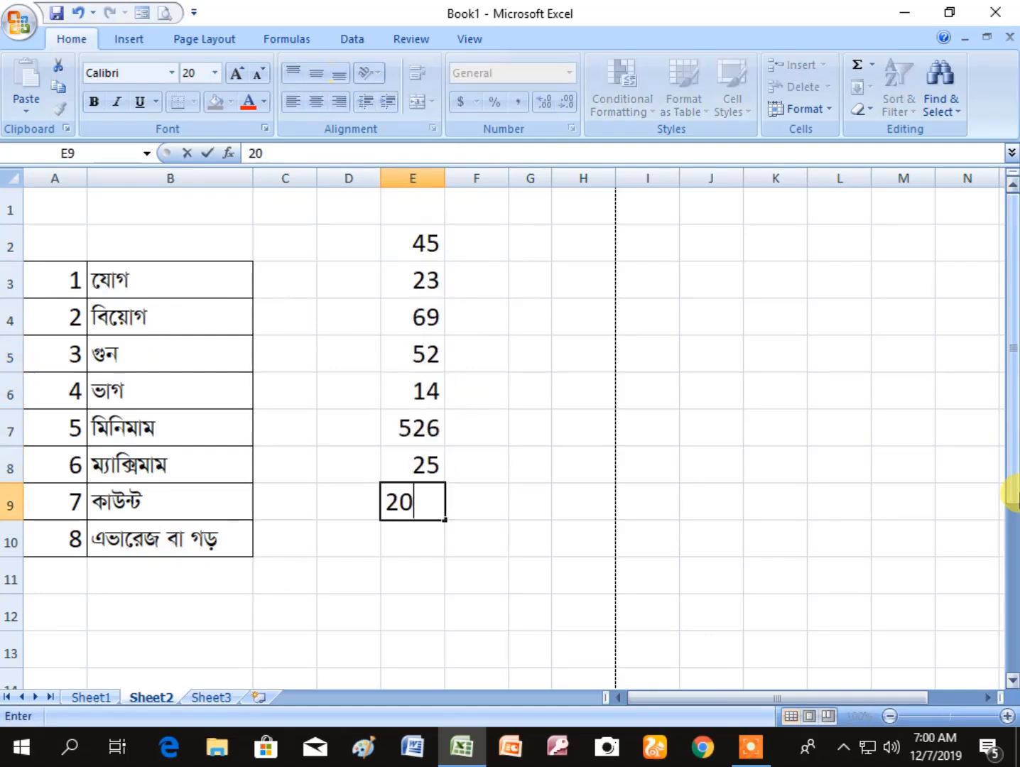
key("Return")
type("12")
key("Return")
type("30")
key("Return")
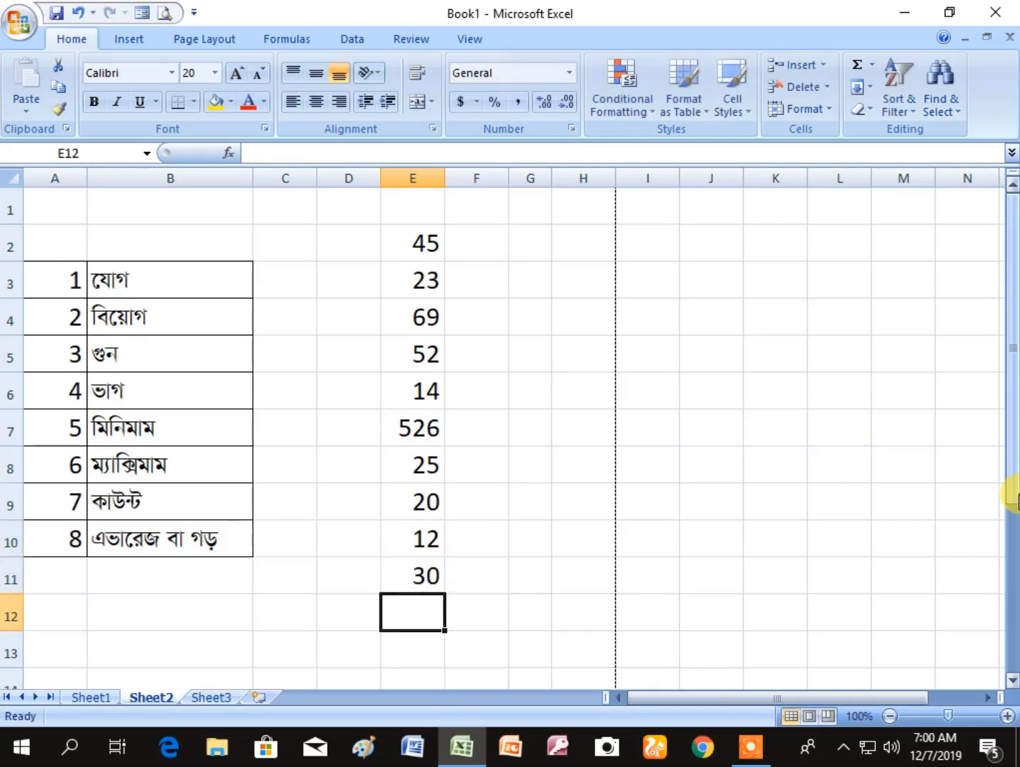
left_click(497, 396)
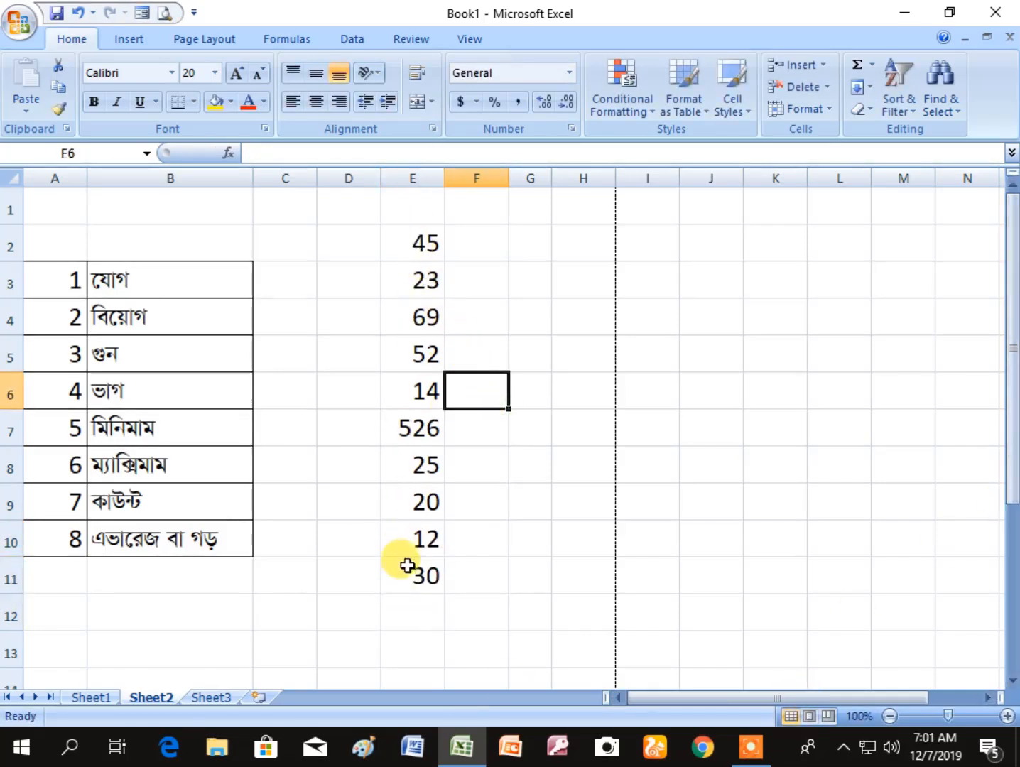
- Total the numbers in E2:E11 with AutoSum, placing the sum in E12, and check its formula
left_click(419, 624)
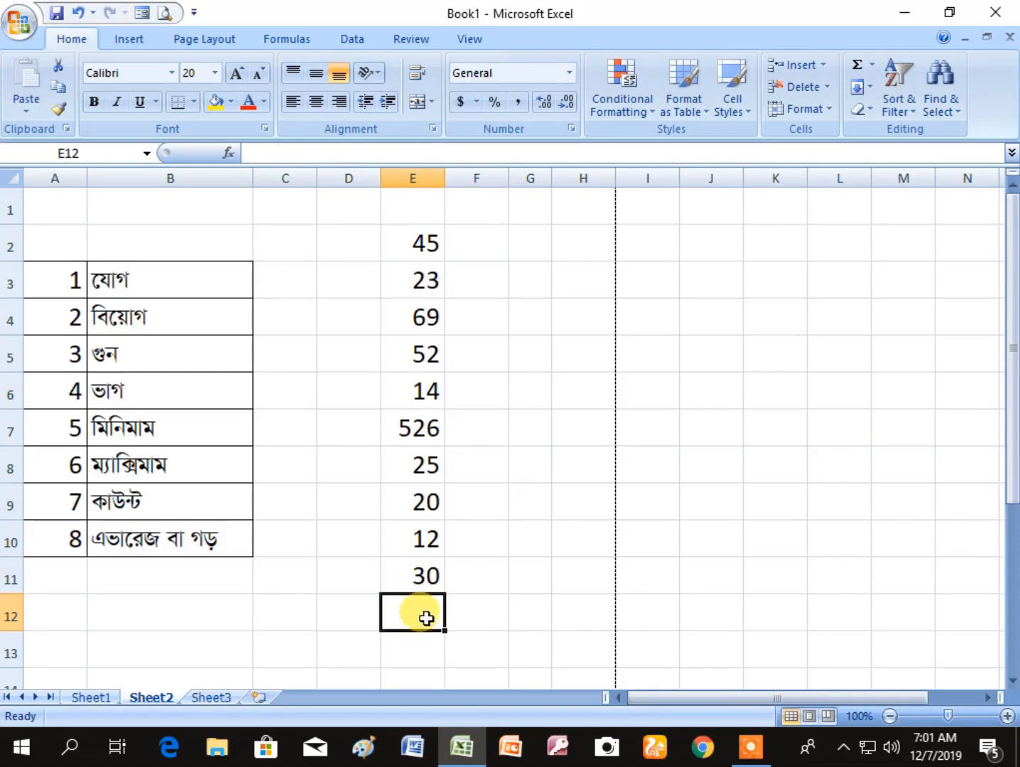
left_click(412, 238)
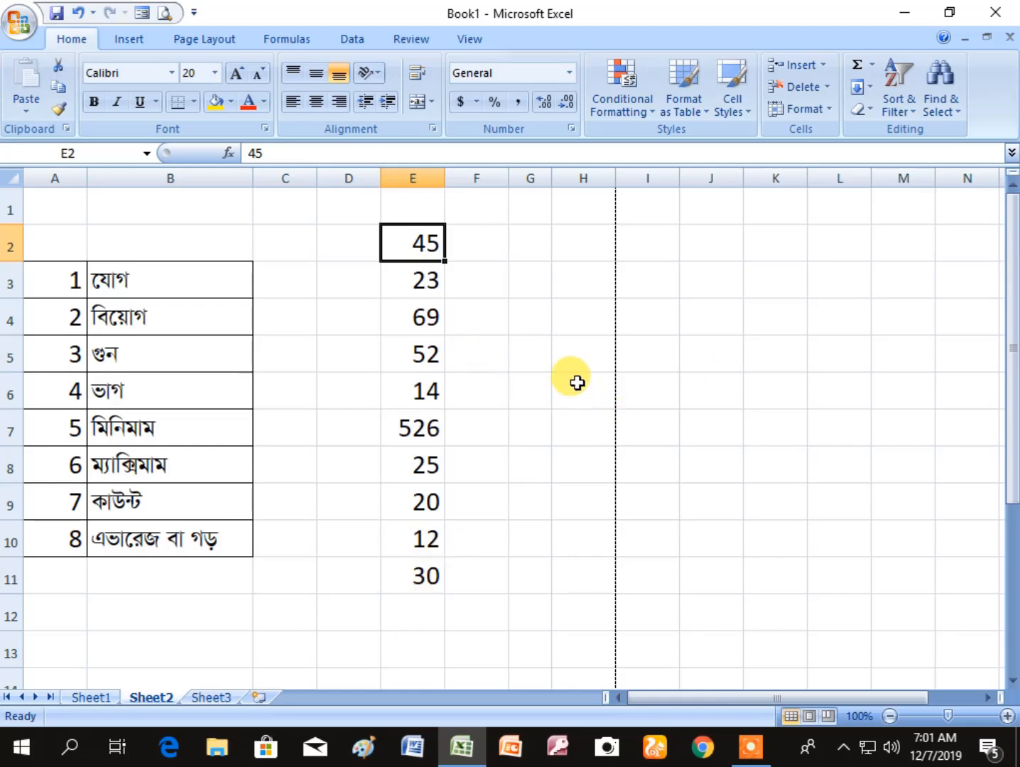
key("shift+Down")
key("shift+Down")
key("shift+Down")
key("shift+Down")
key("shift+Down")
key("shift+Down")
key("shift+Down")
key("shift+Down")
key("shift+Down")
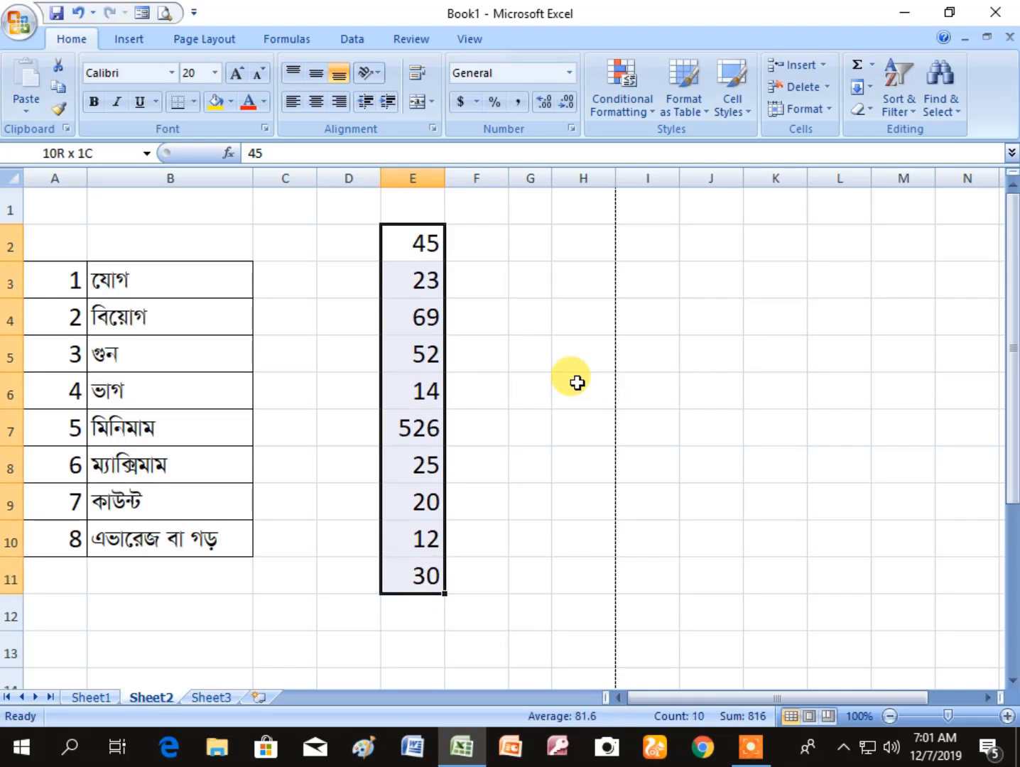
key("shift+Down")
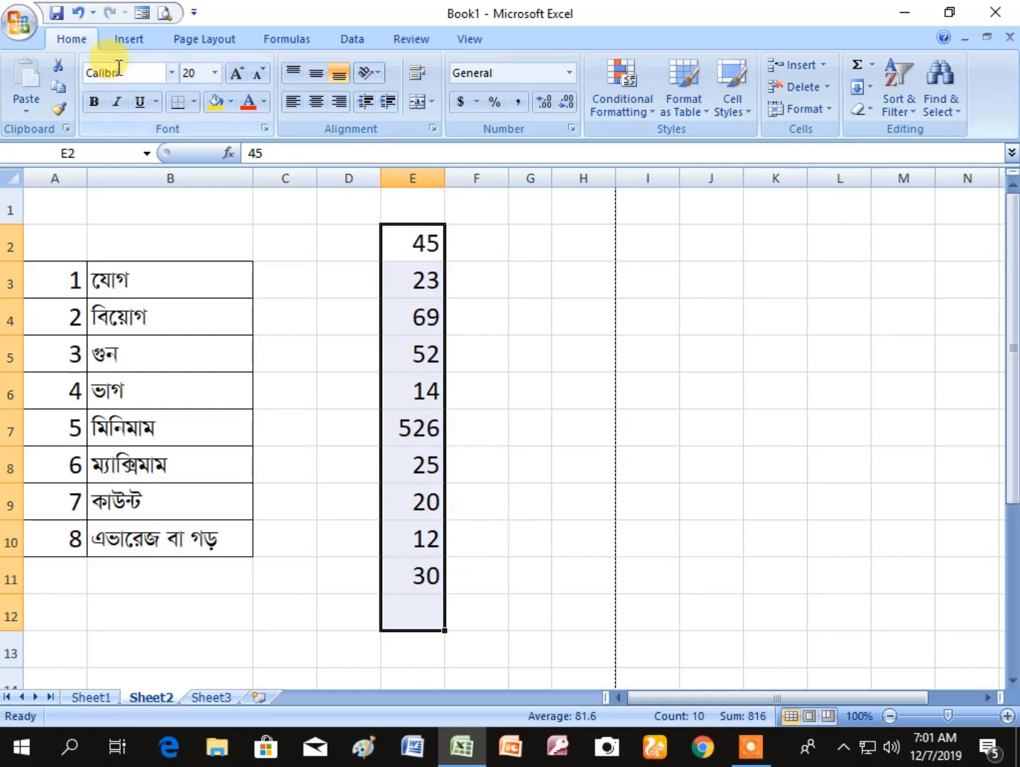
left_click(858, 69)
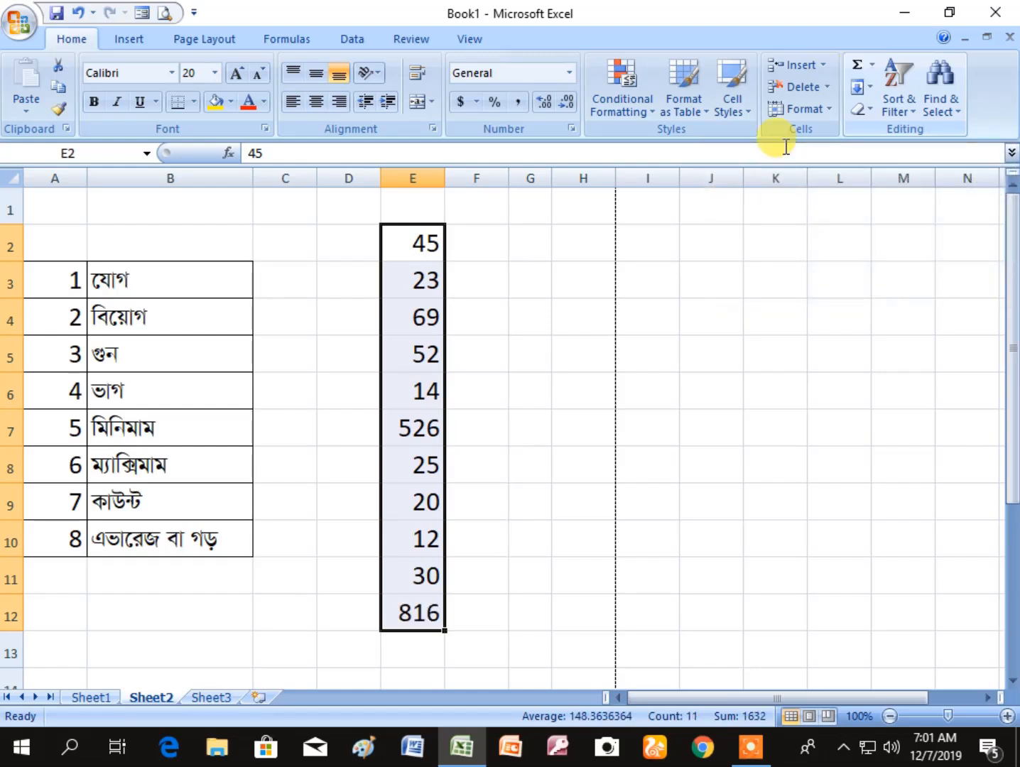
left_click(506, 488)
left_click(417, 611)
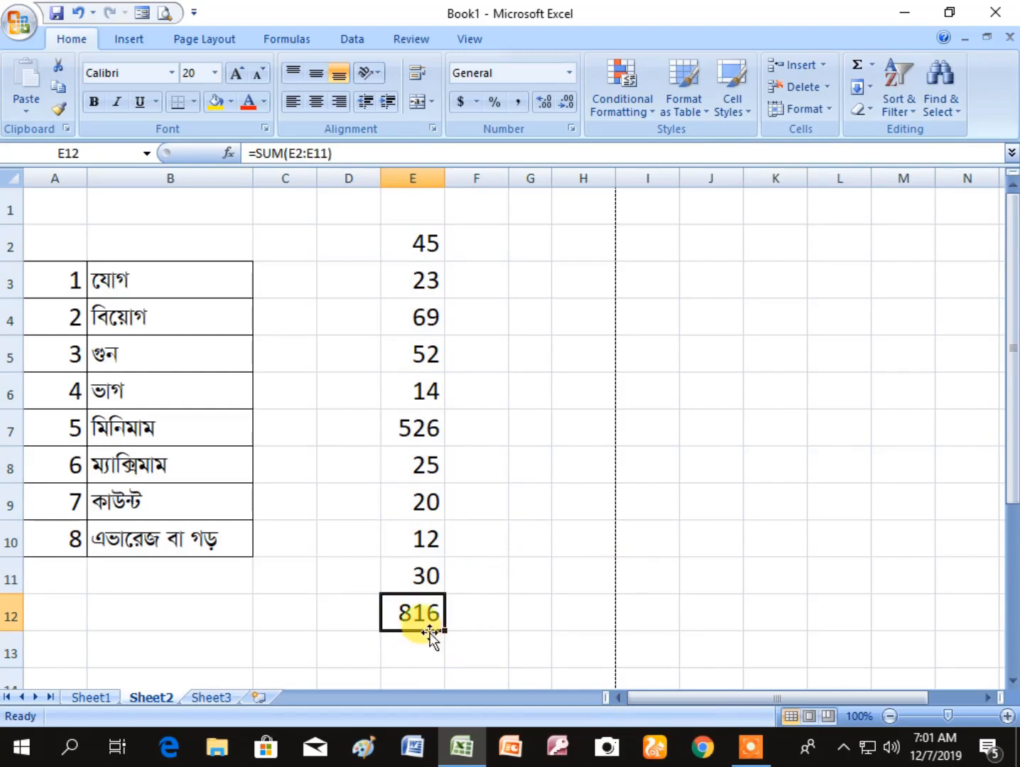
- Fill the total cell E12 with yellow and widen column E slightly
left_click(492, 615)
left_click(417, 616)
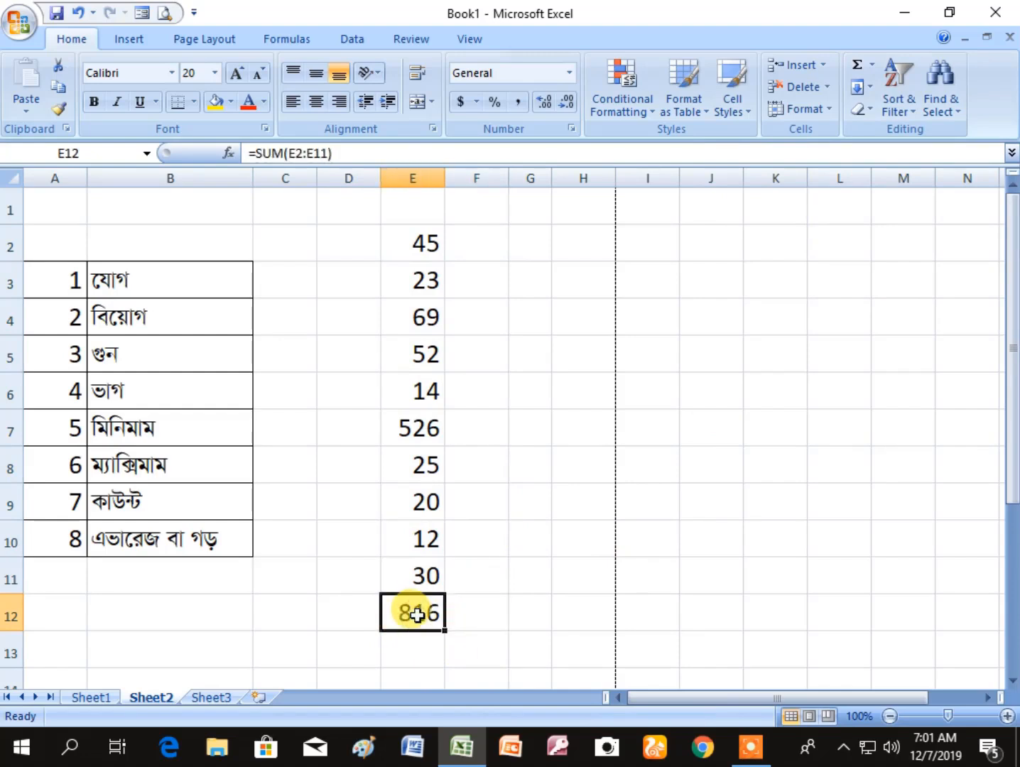
left_click(216, 100)
left_click(520, 648)
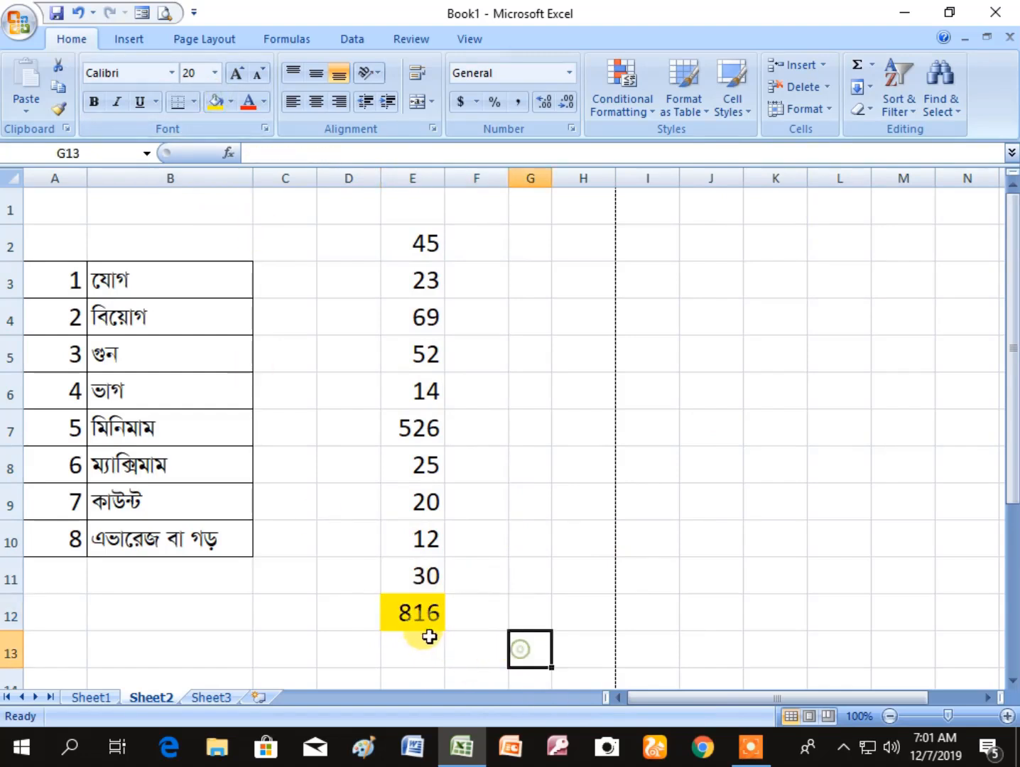
left_click(426, 618)
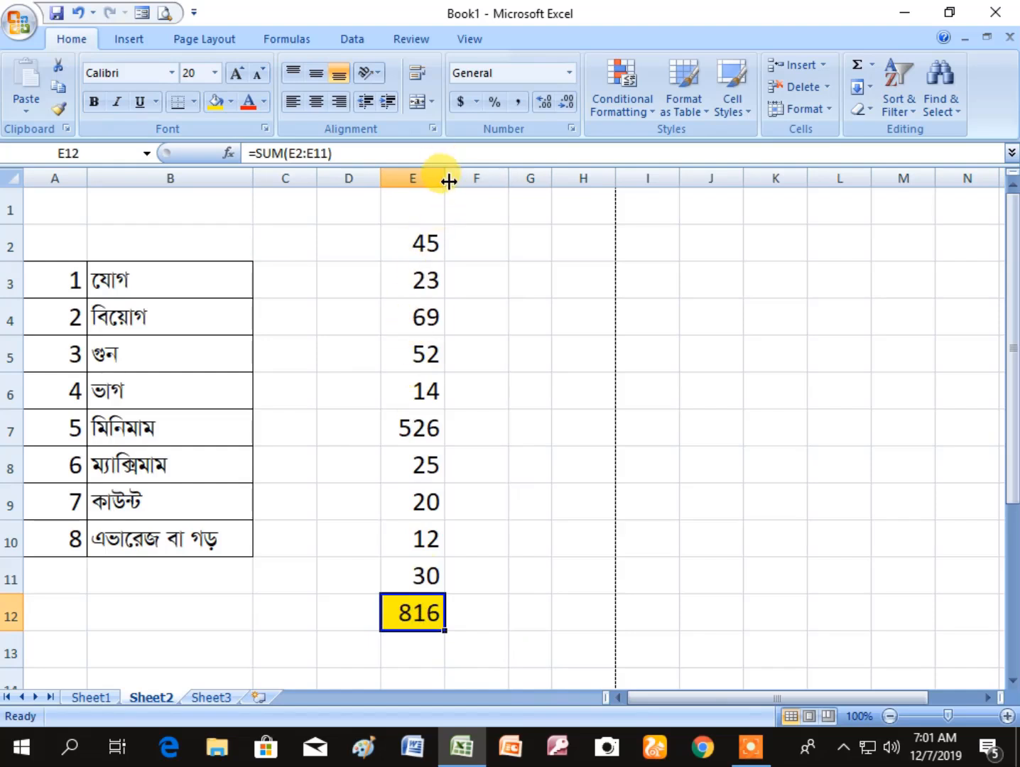
left_click_drag(449, 181, 451, 181)
left_click(546, 396)
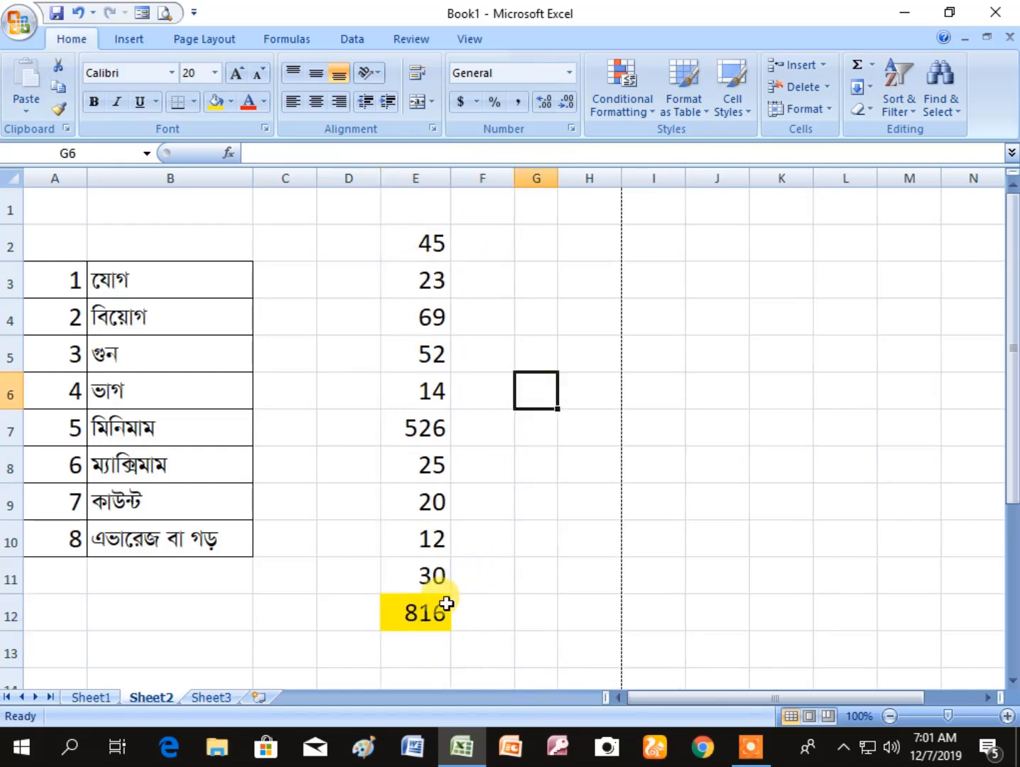
- Change the number in E6 to 15 and check the recalculated total in E12
left_click(422, 617)
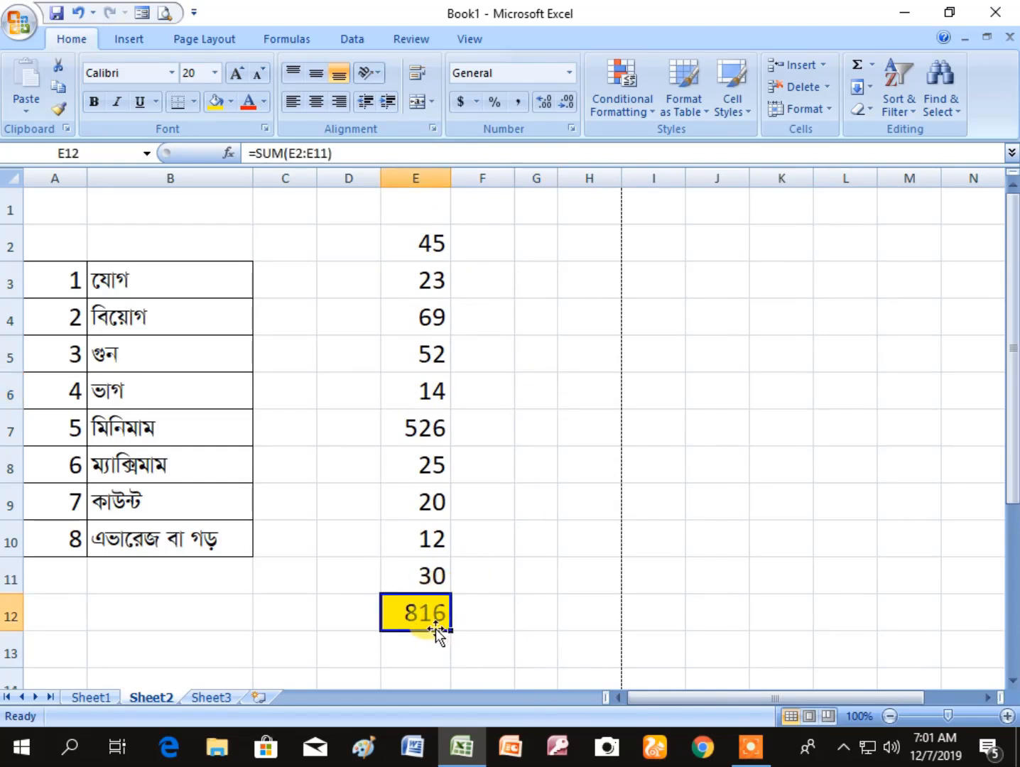
left_click(442, 392)
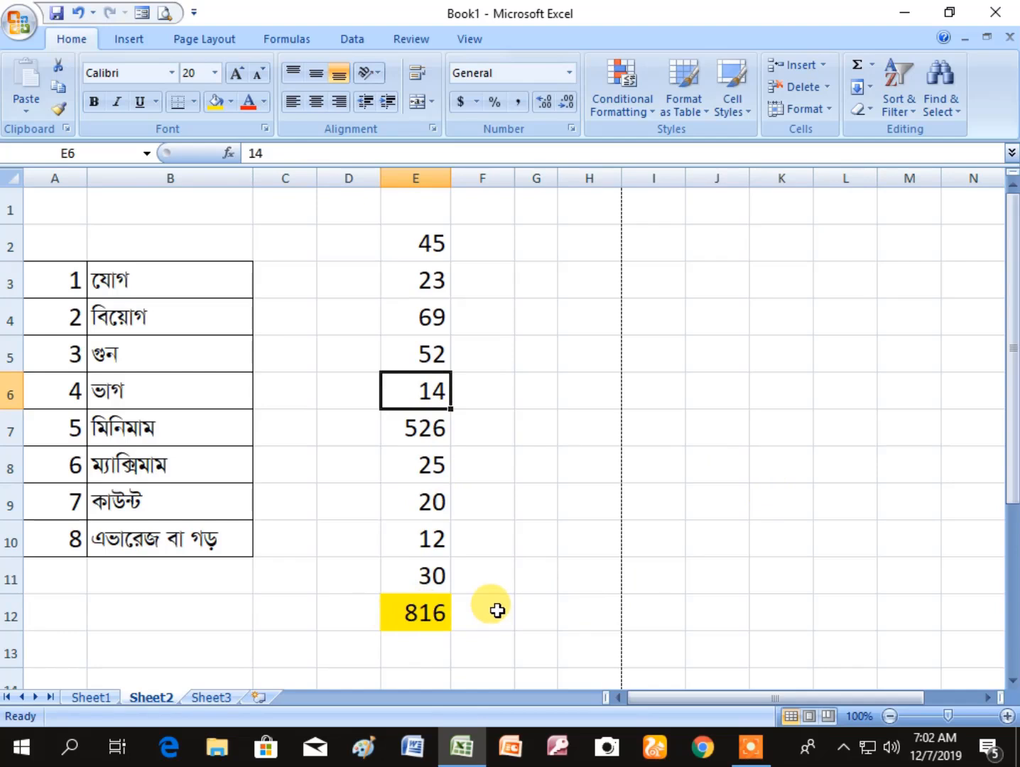
type("15")
key("Return")
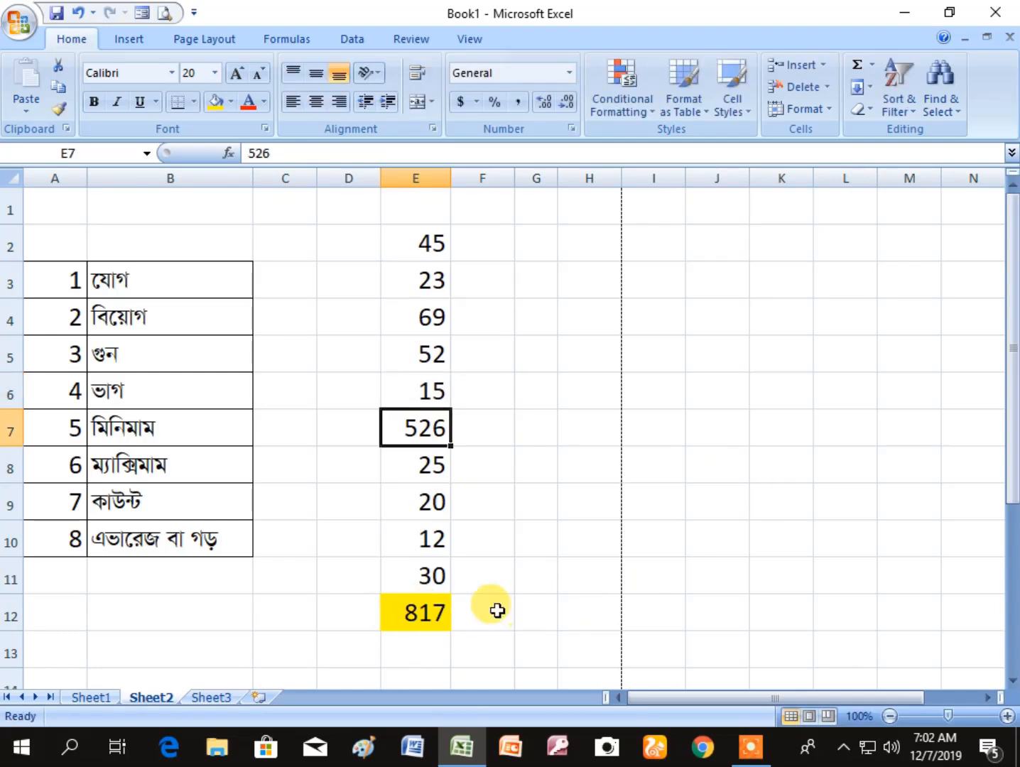
left_click(423, 610)
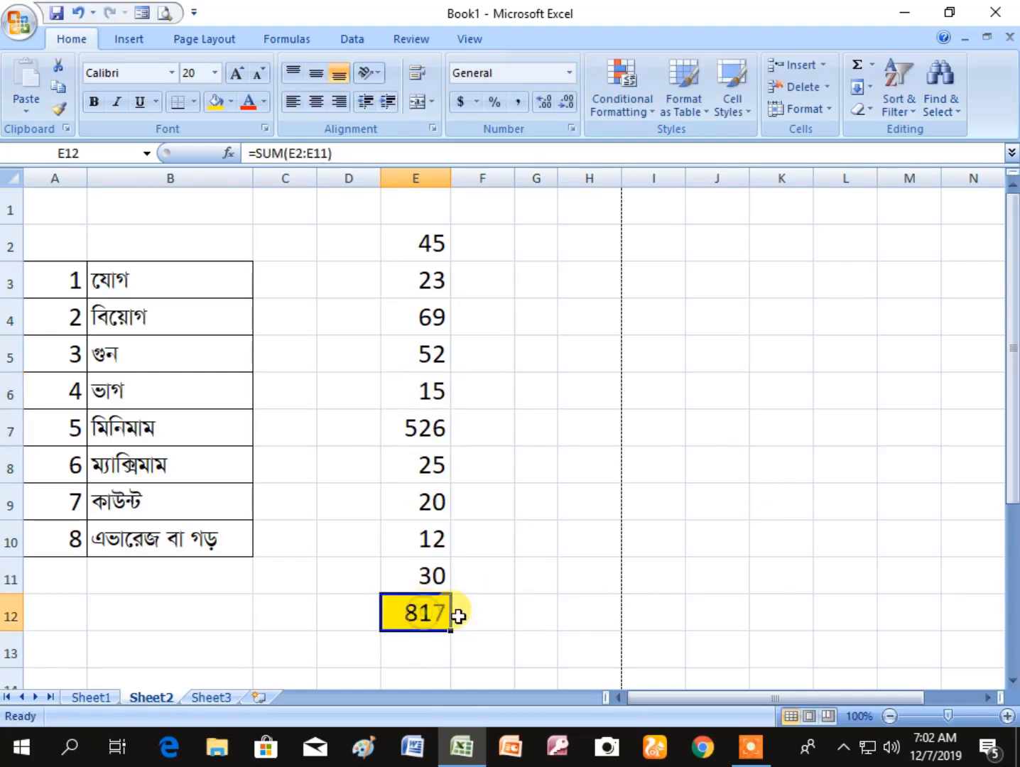
left_click(506, 614)
left_click(421, 610)
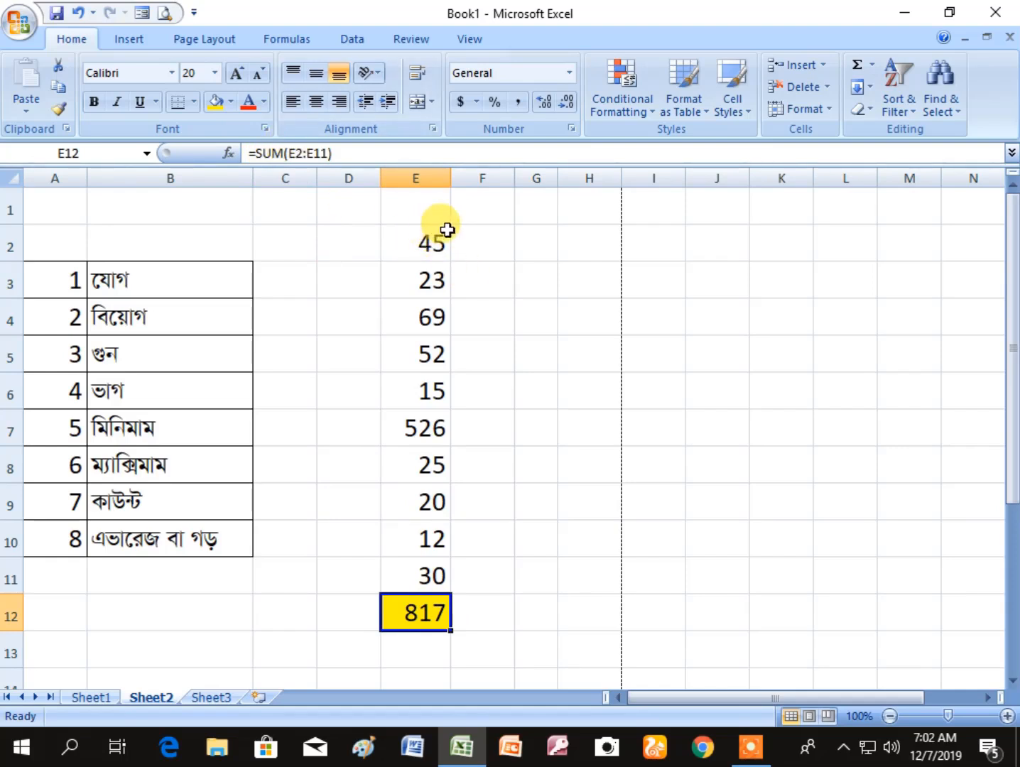
- Examine the SUM formula in E12 against the number range and its first and last cells, E2 and E11
left_click_drag(434, 236, 438, 595)
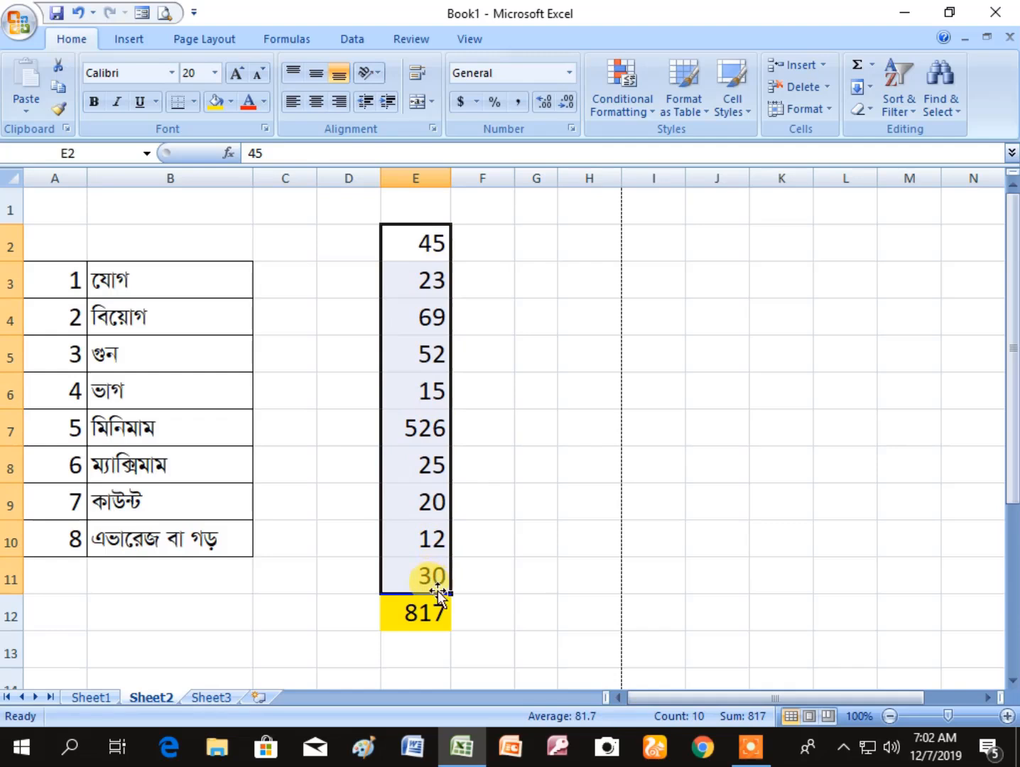
left_click(544, 400)
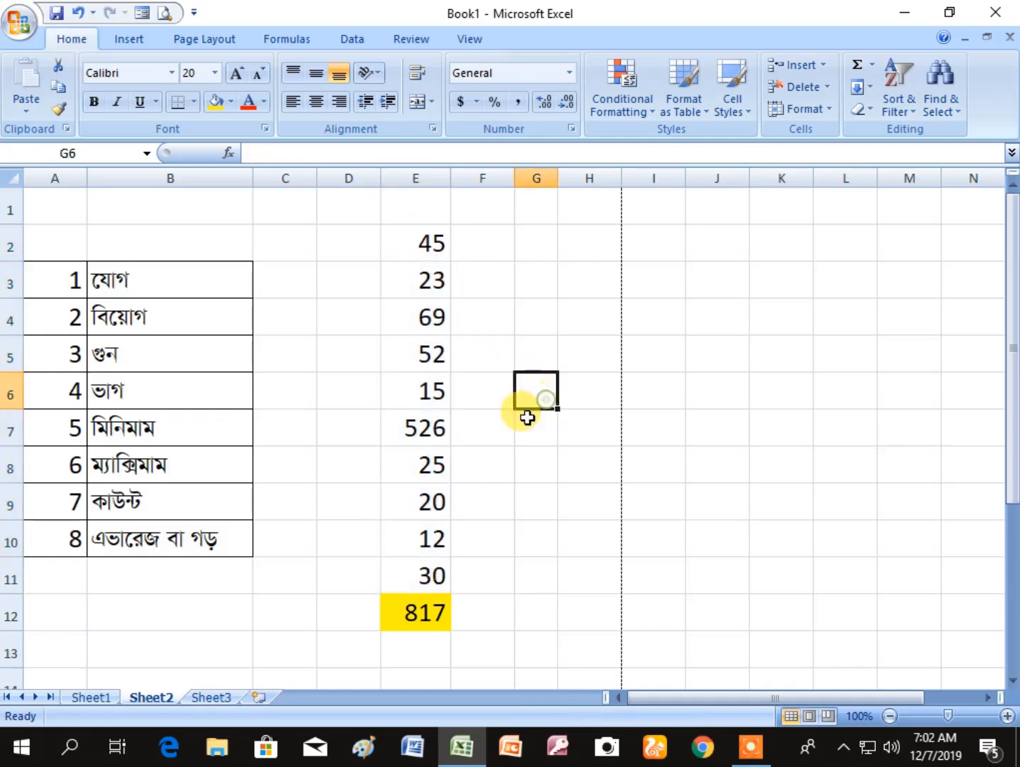
left_click(423, 615)
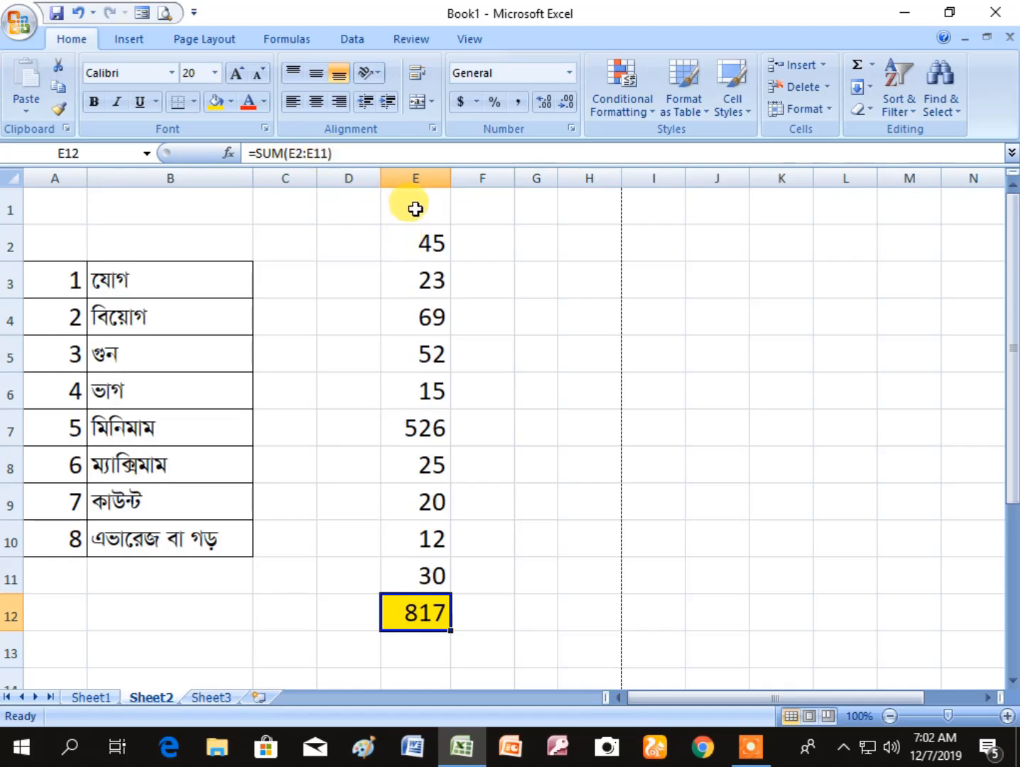
left_click(416, 233)
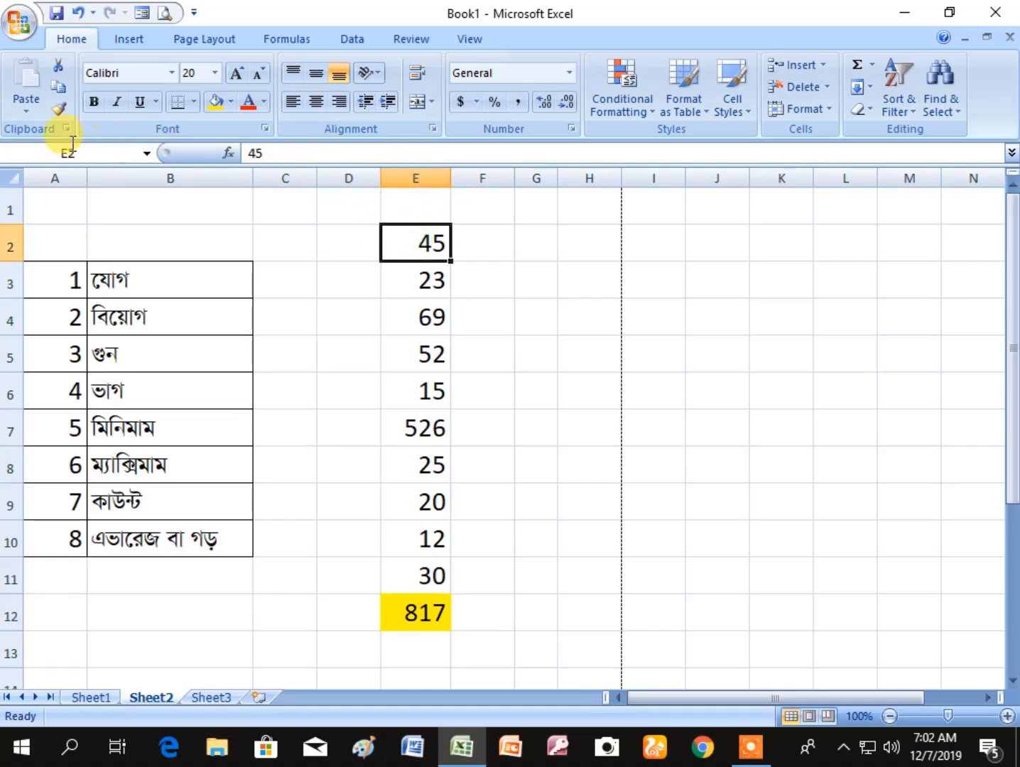
left_click(416, 617)
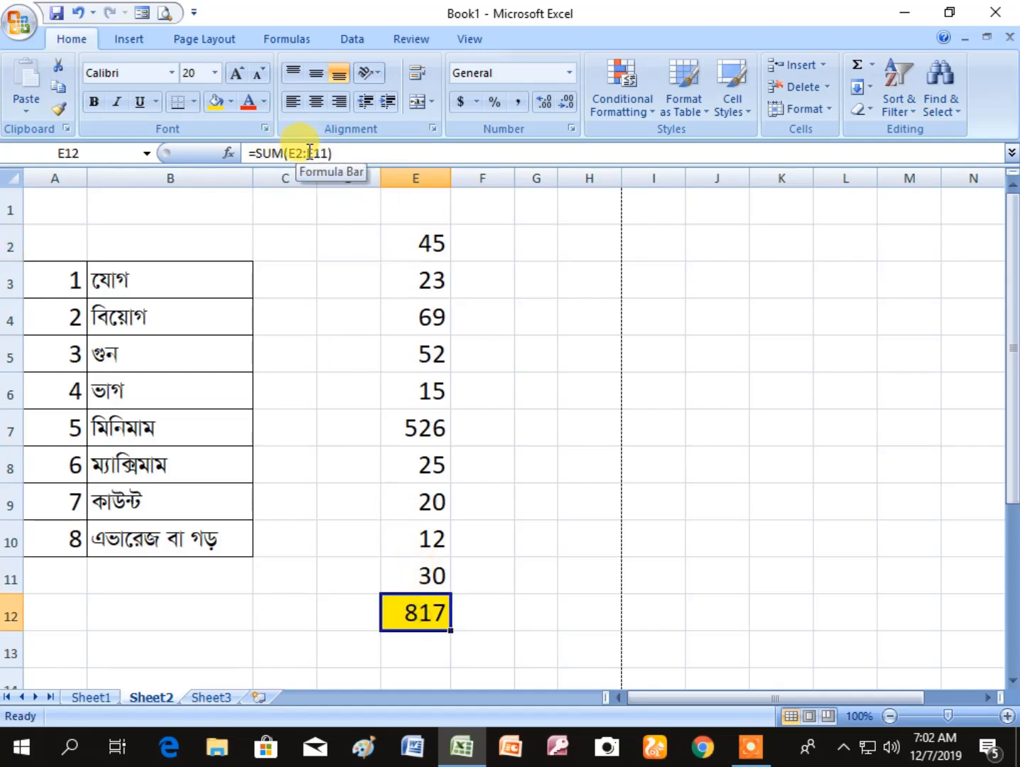
left_click(431, 573)
left_click(415, 612)
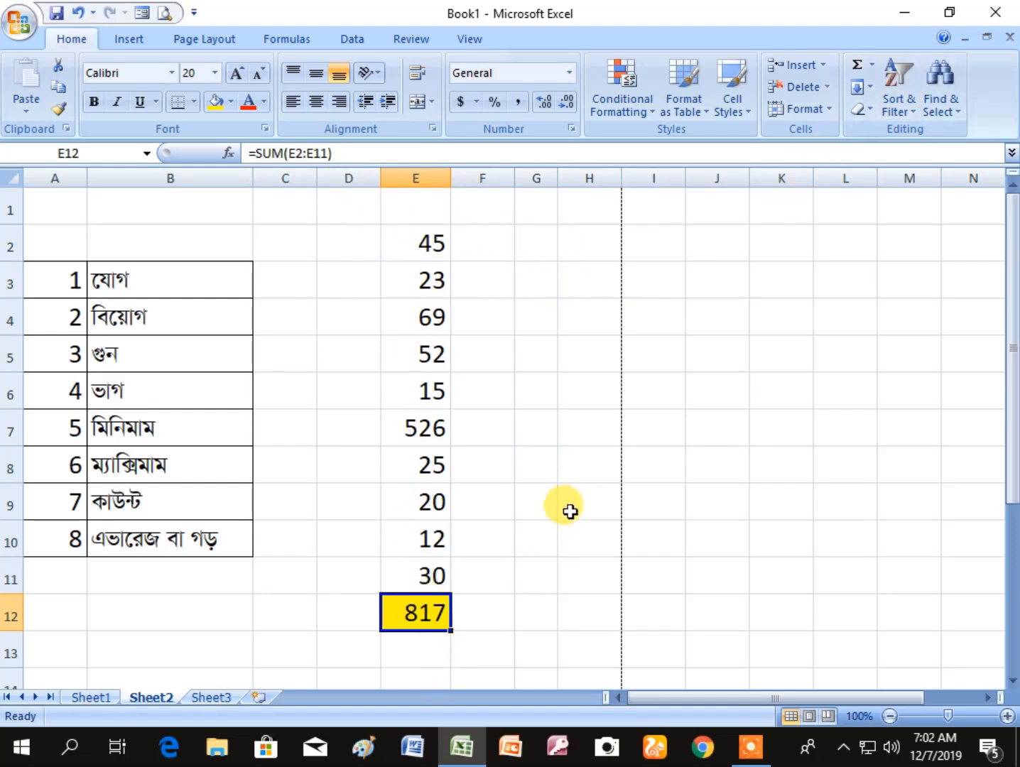
- Delete the SUM formula from E12, keeping the cell's yellow fill
left_click(569, 533)
left_click(428, 610)
key("Delete")
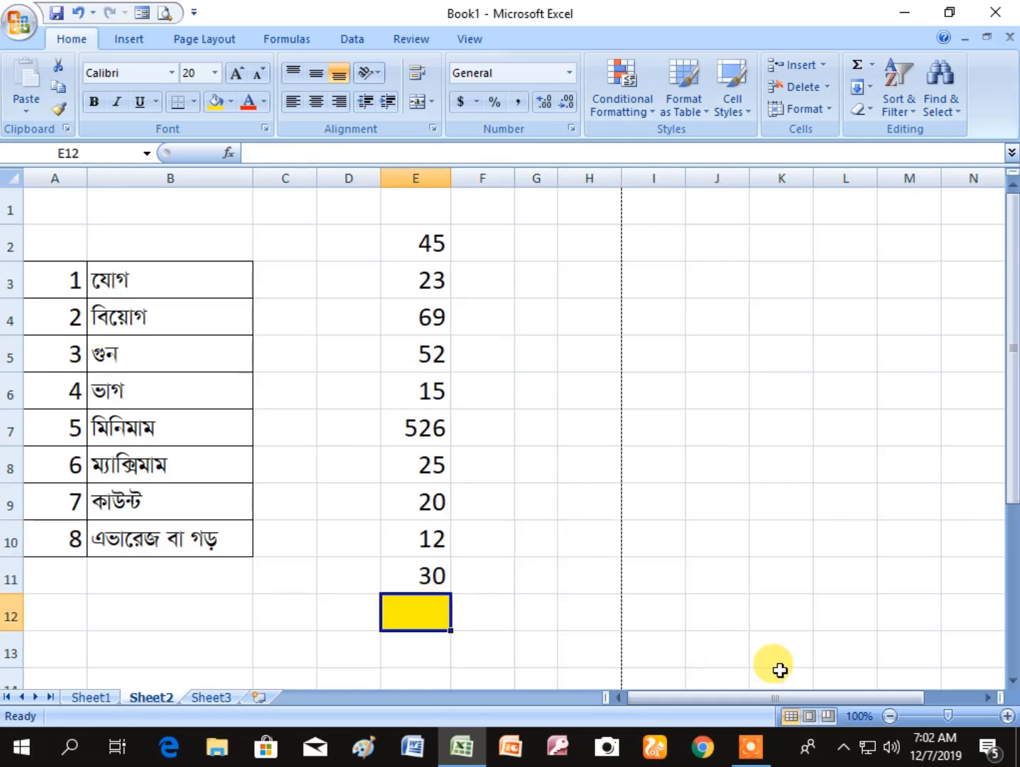
left_click(525, 600)
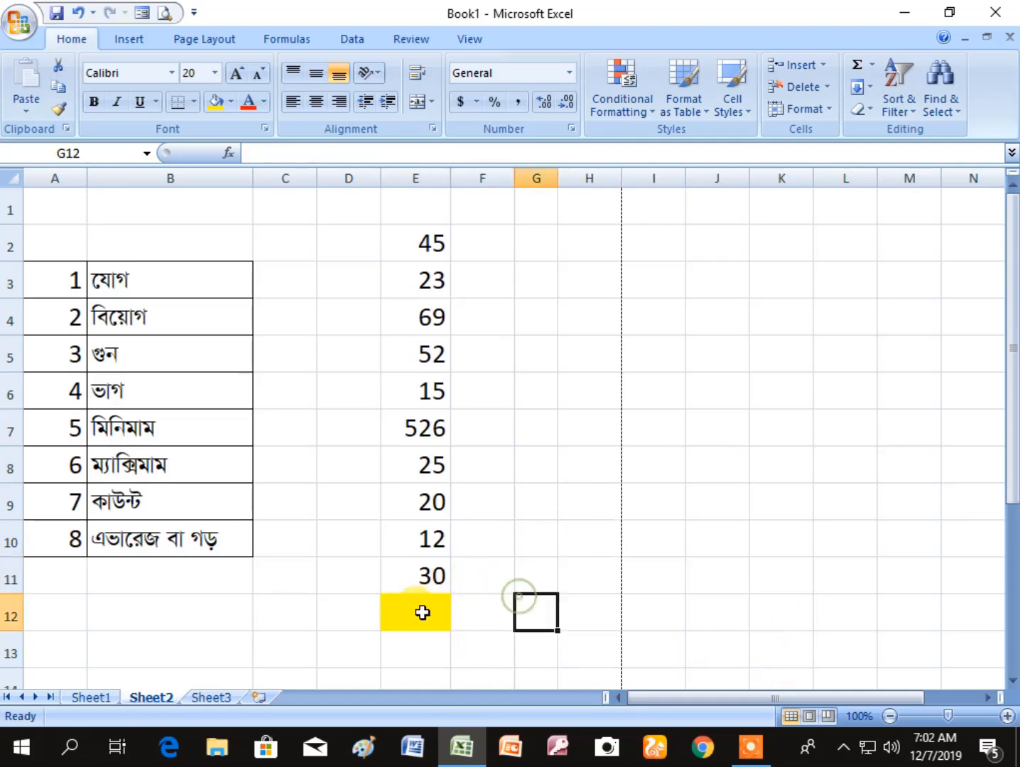
left_click(421, 612)
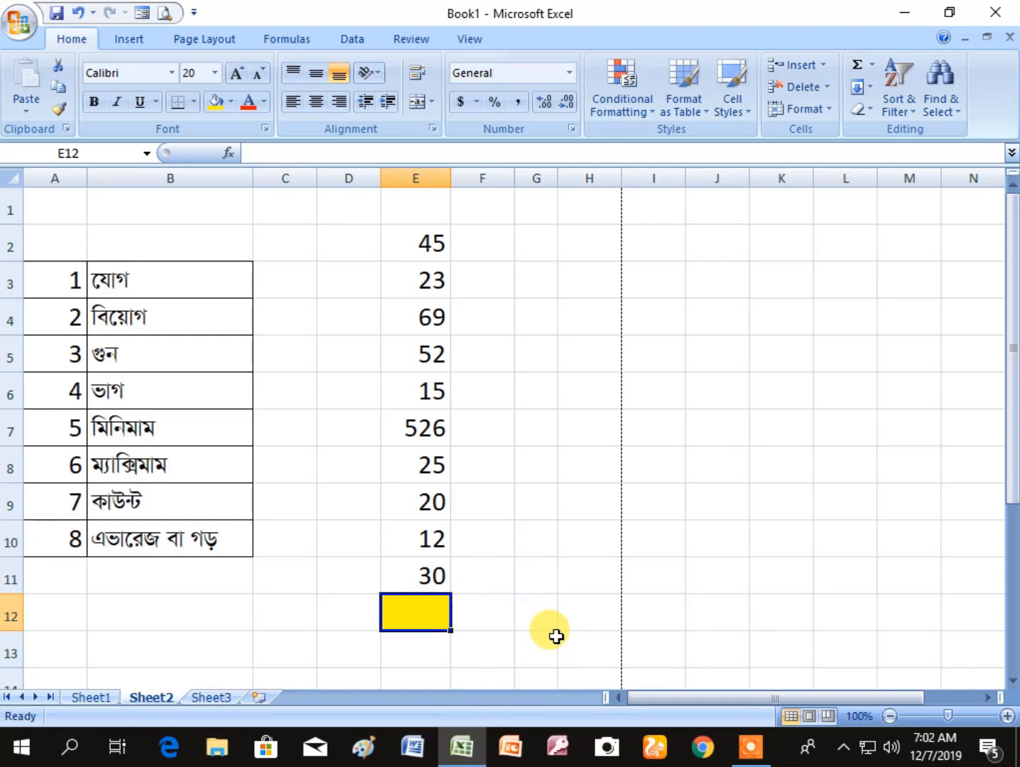
type("=yRg")
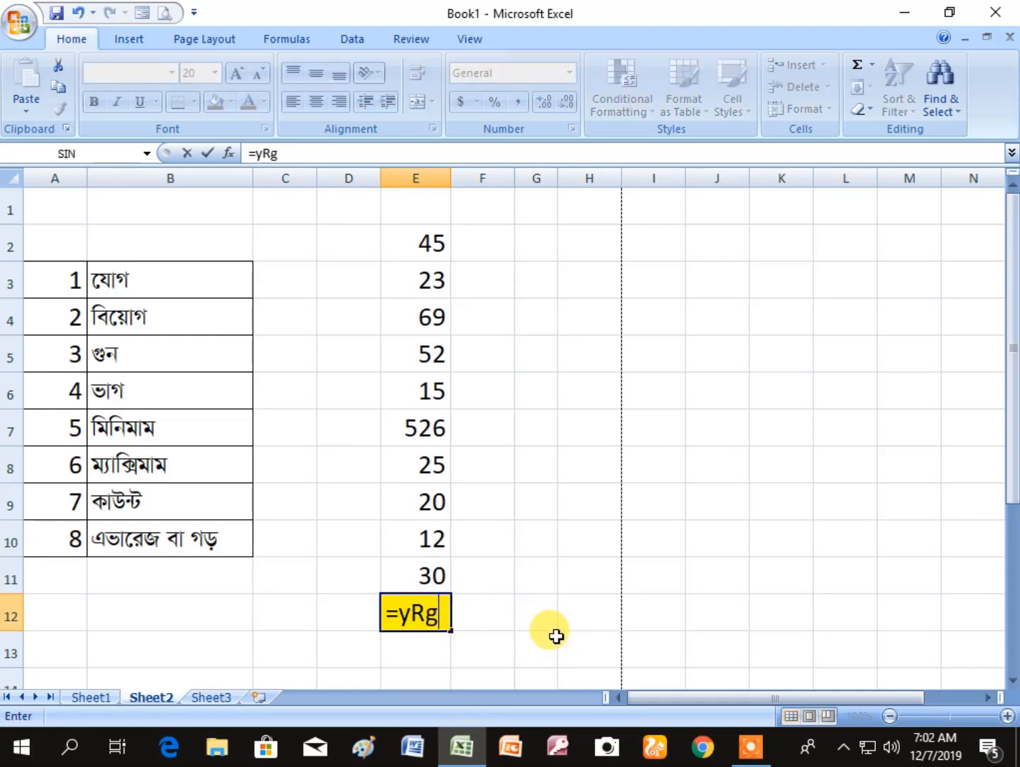
key("BackSpace")
key("BackSpace")
key("BackSpace")
key("BackSpace")
key("BackSpace")
left_click(556, 637)
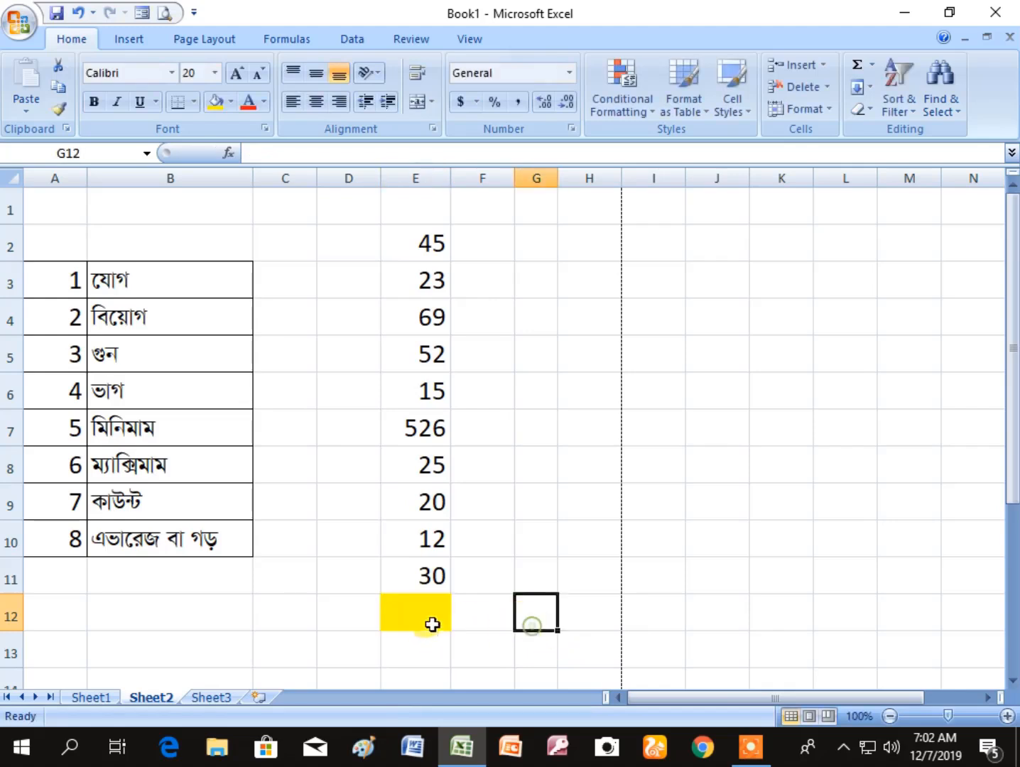
- Switch the Bijoy keyboard input mode to English
left_click(422, 611)
left_click(844, 744)
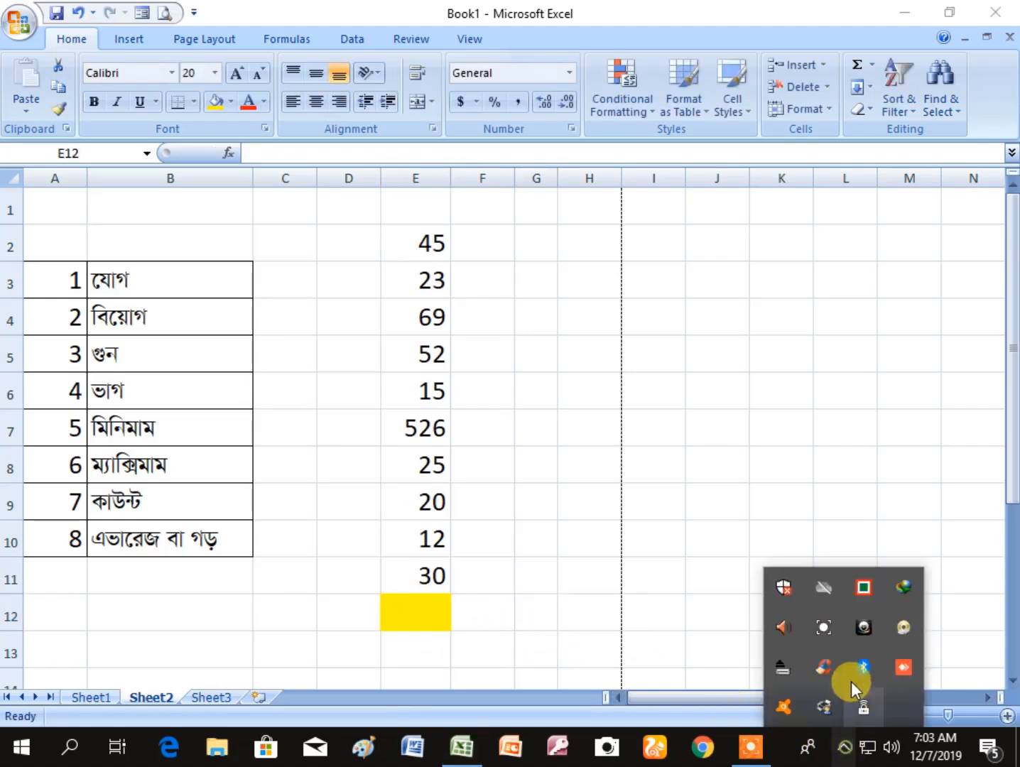
left_click(864, 589)
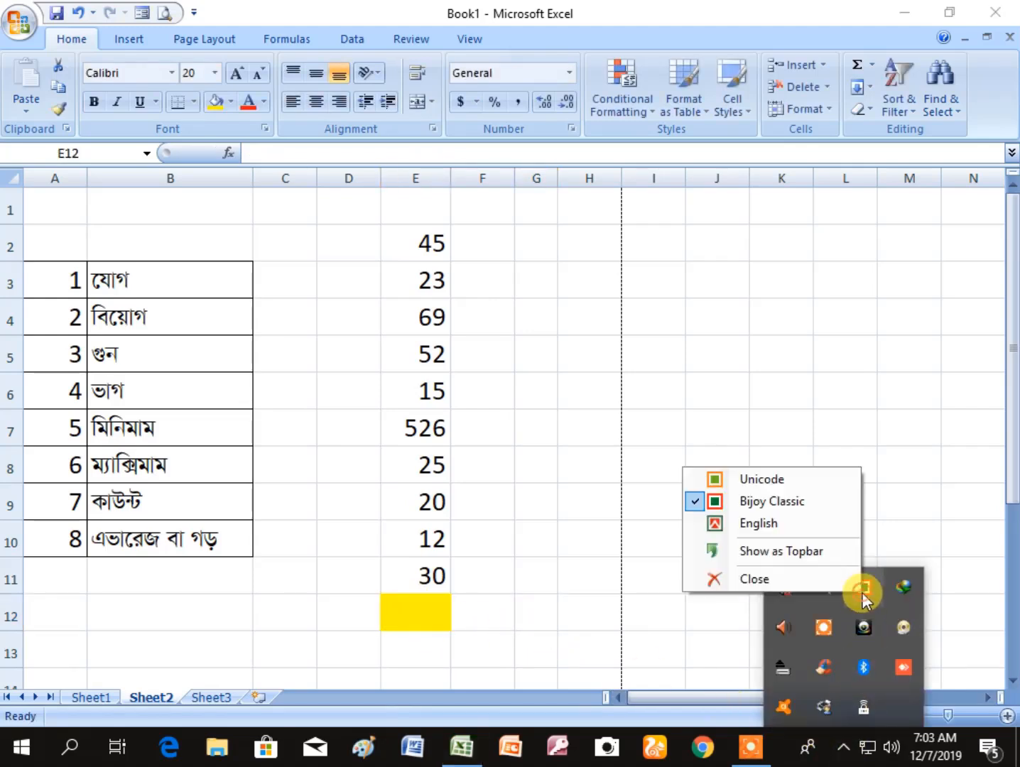
left_click(754, 524)
- Enter the formula =sum(E2:E11) in E12, picking E2 and E11 as the ends of the range, and check the formula
left_click(426, 605)
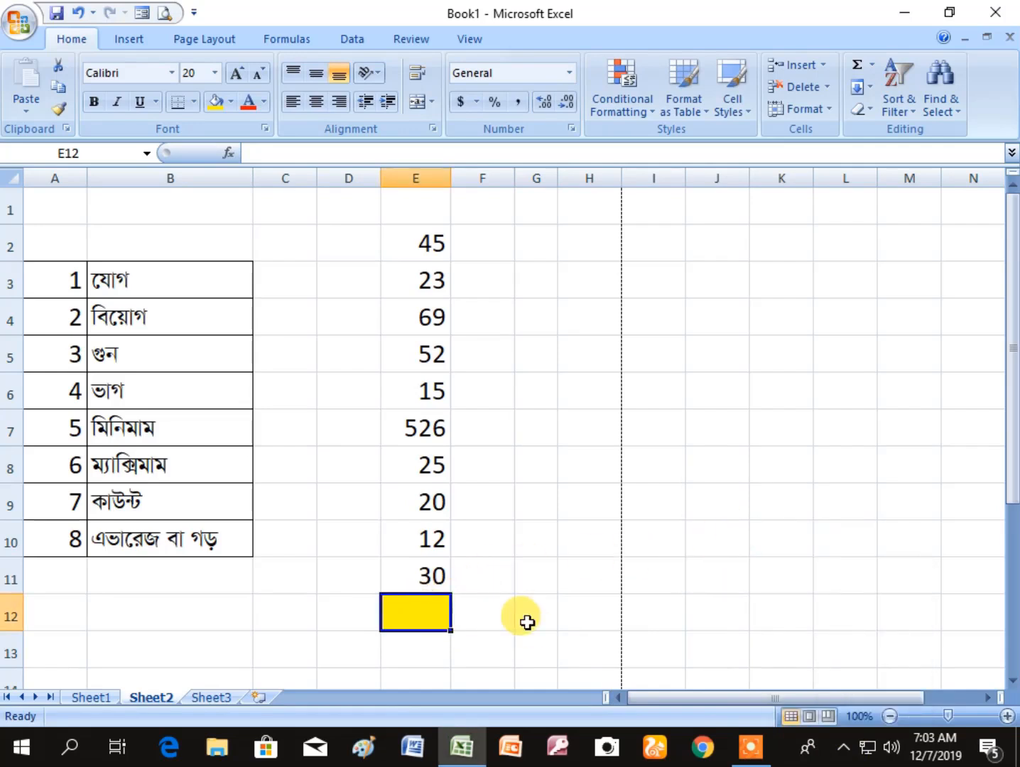
type("=sum(")
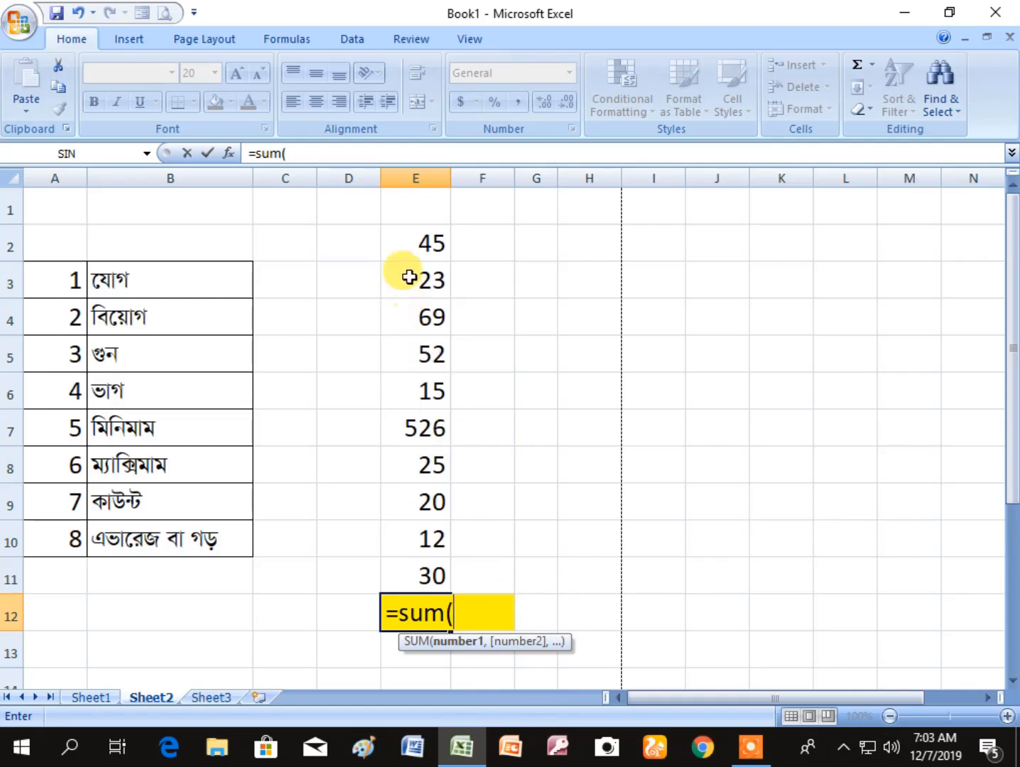
left_click(405, 238)
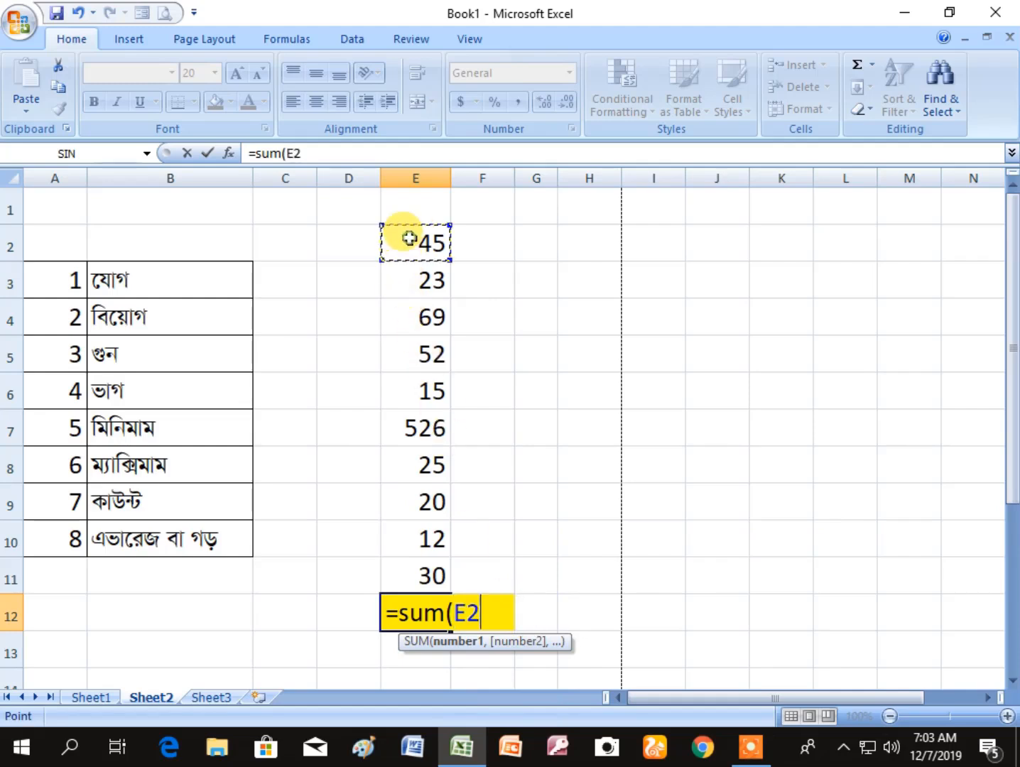
key("F8")
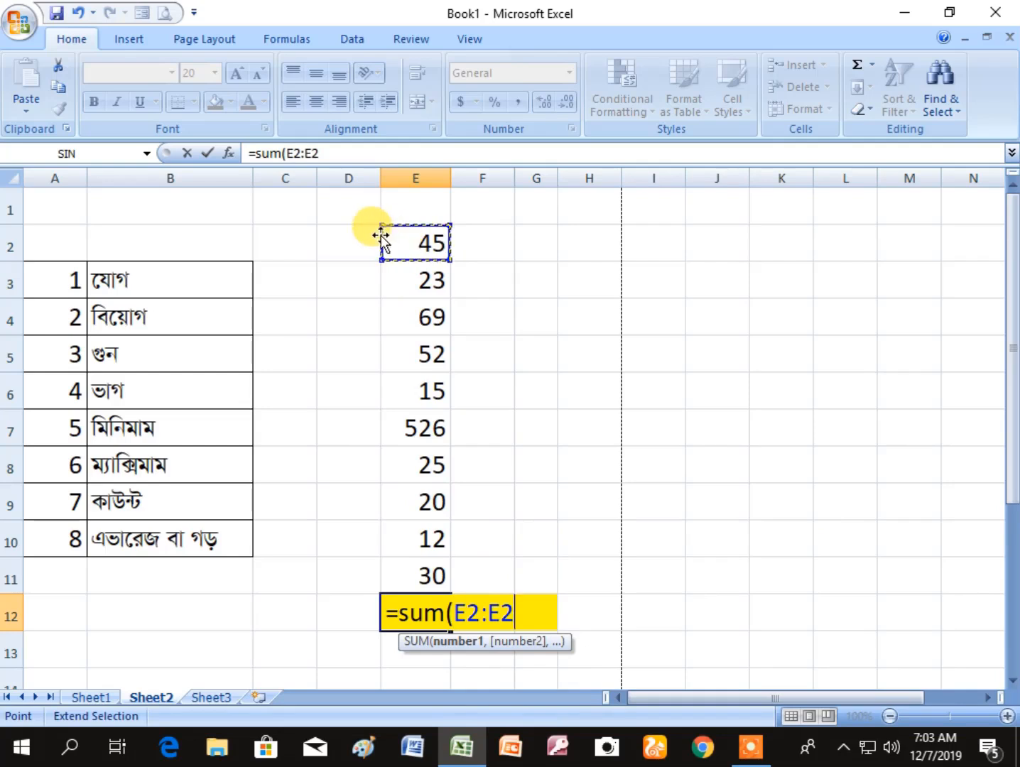
left_click(429, 577)
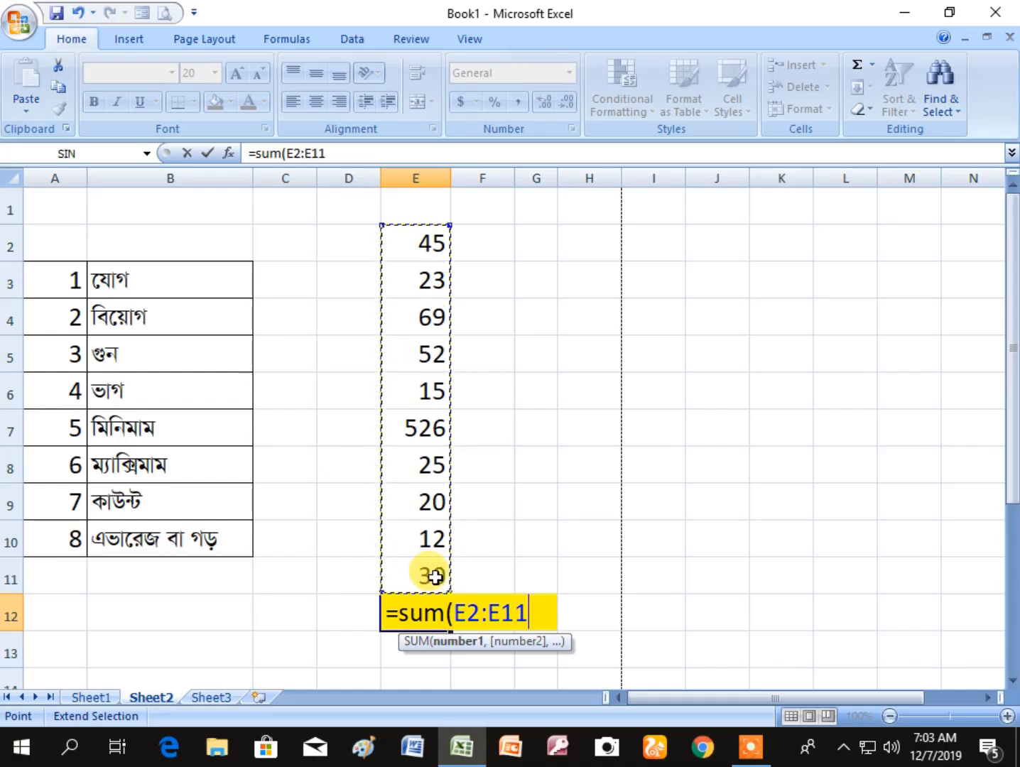
type(")")
key("Return")
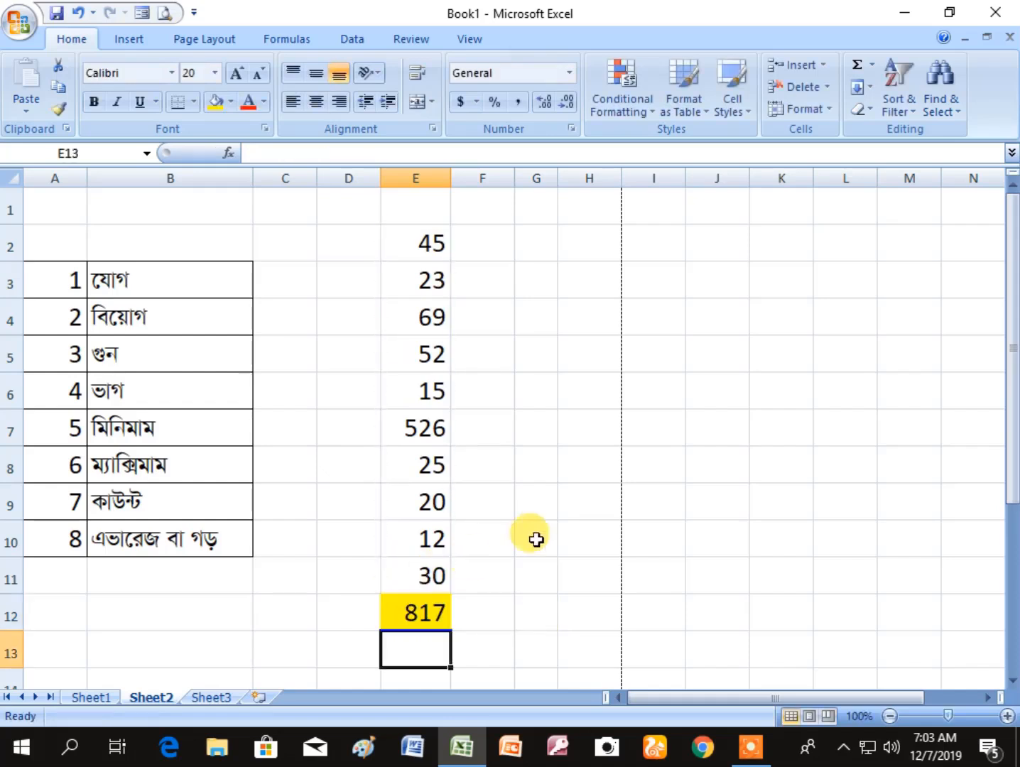
left_click(421, 611)
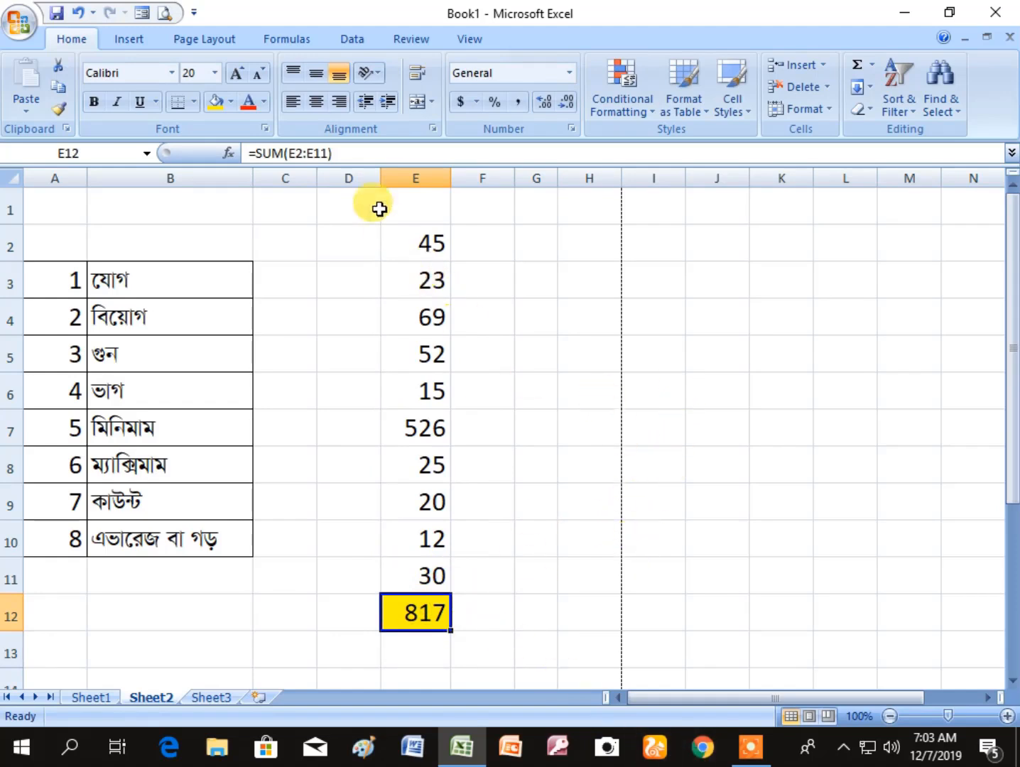
- Enter the sample numbers 42, 32 and 10 in cells I3 to I5
left_click(658, 277)
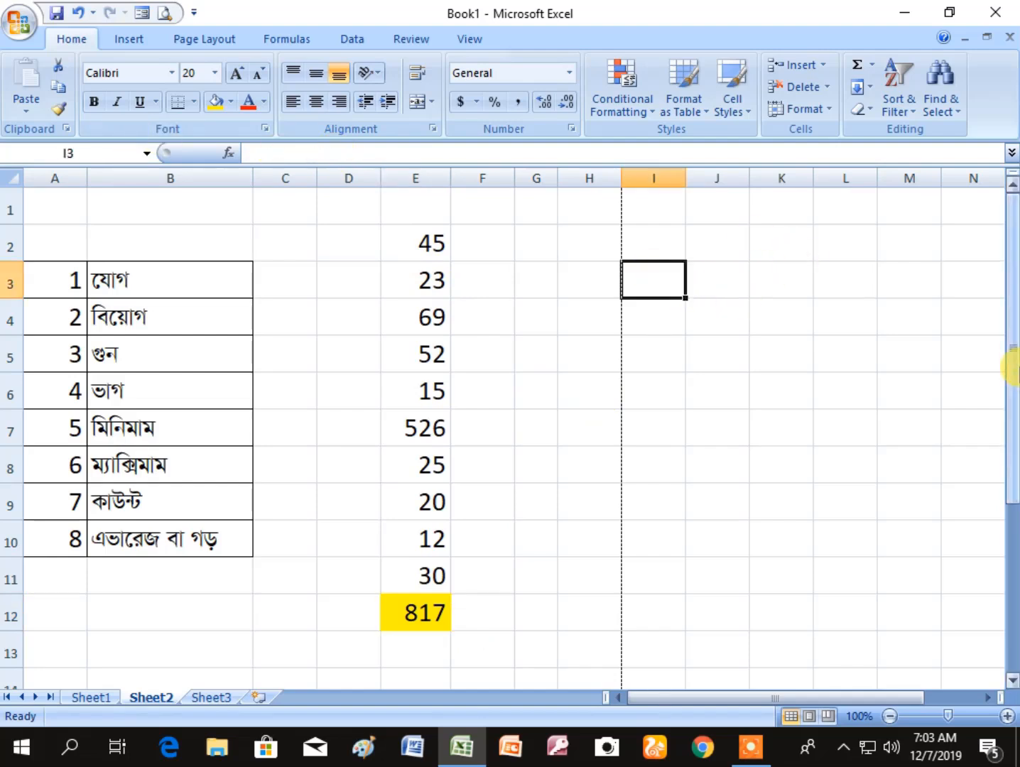
type("42")
key("Return")
type("32")
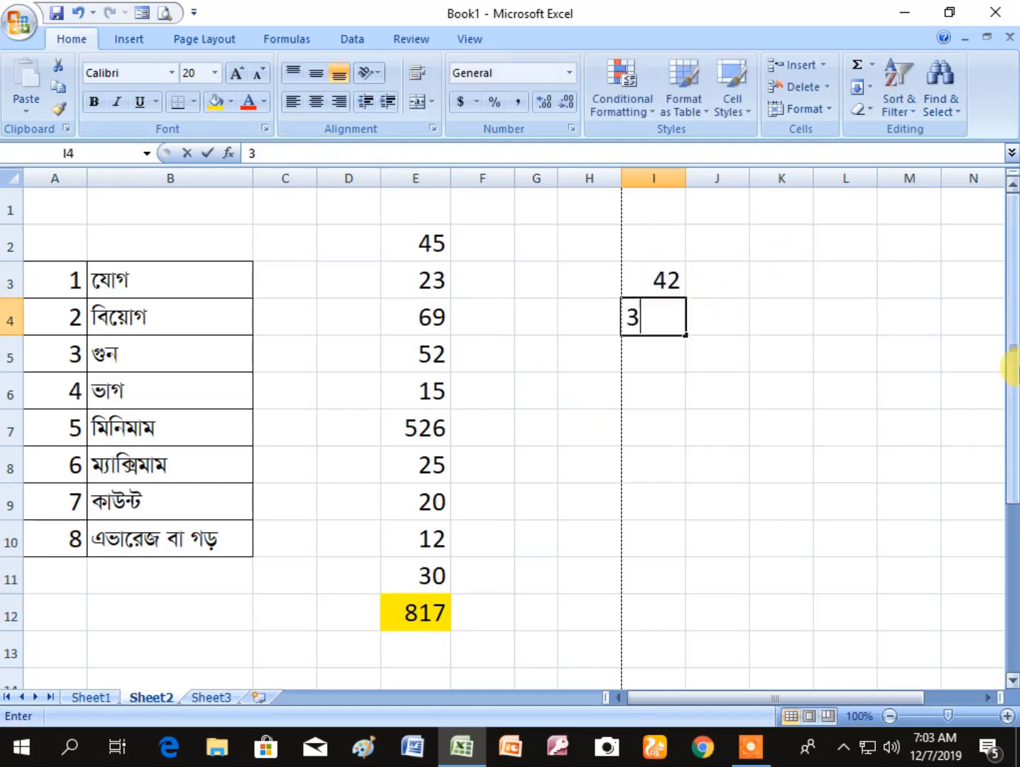
key("Return")
type("10")
key("Return")
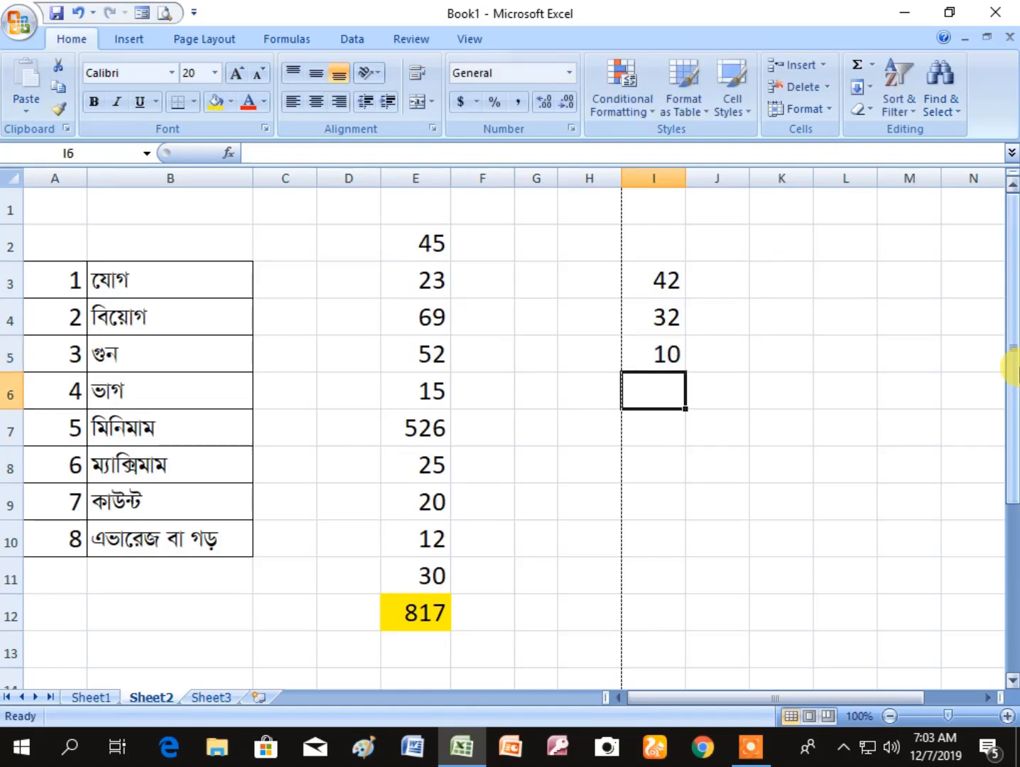
left_click(771, 497)
- Add the three numbers in I6 with the formula =I3+I4+I5, picking each cell as a reference
left_click(667, 391)
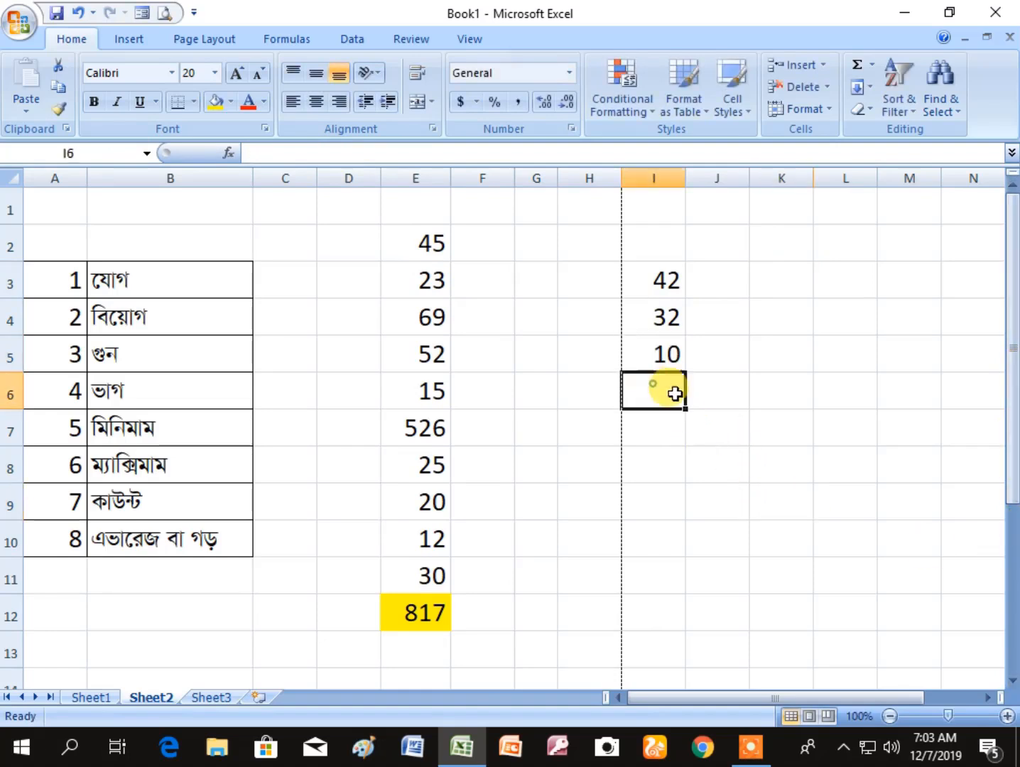
type("=")
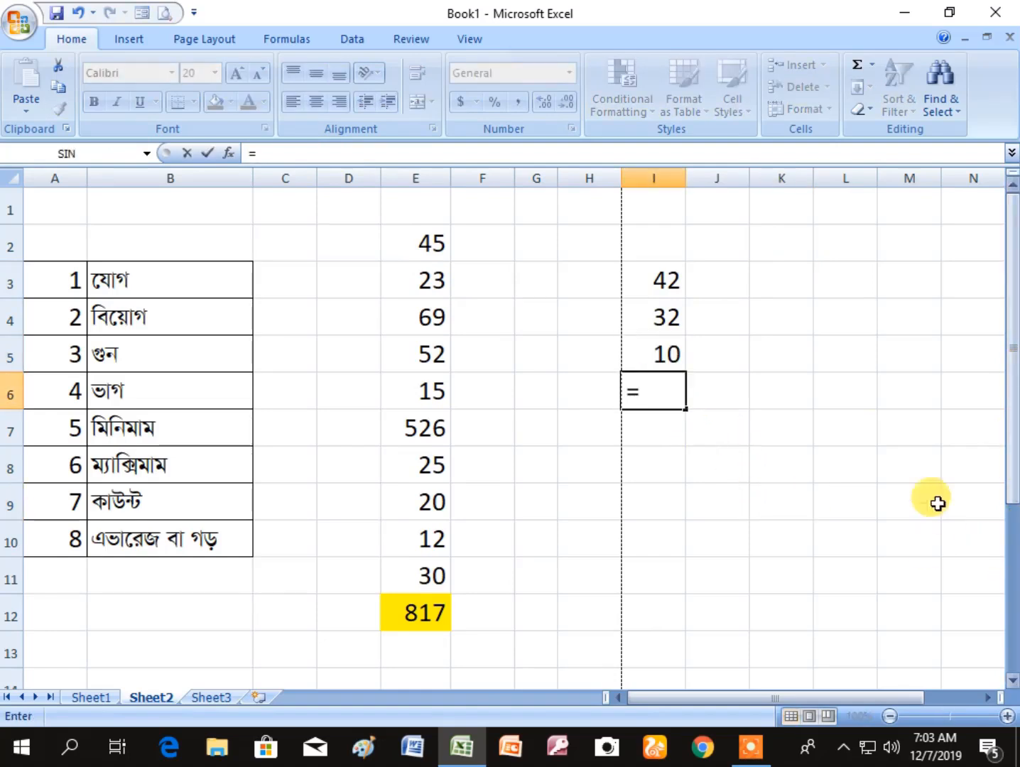
left_click(675, 282)
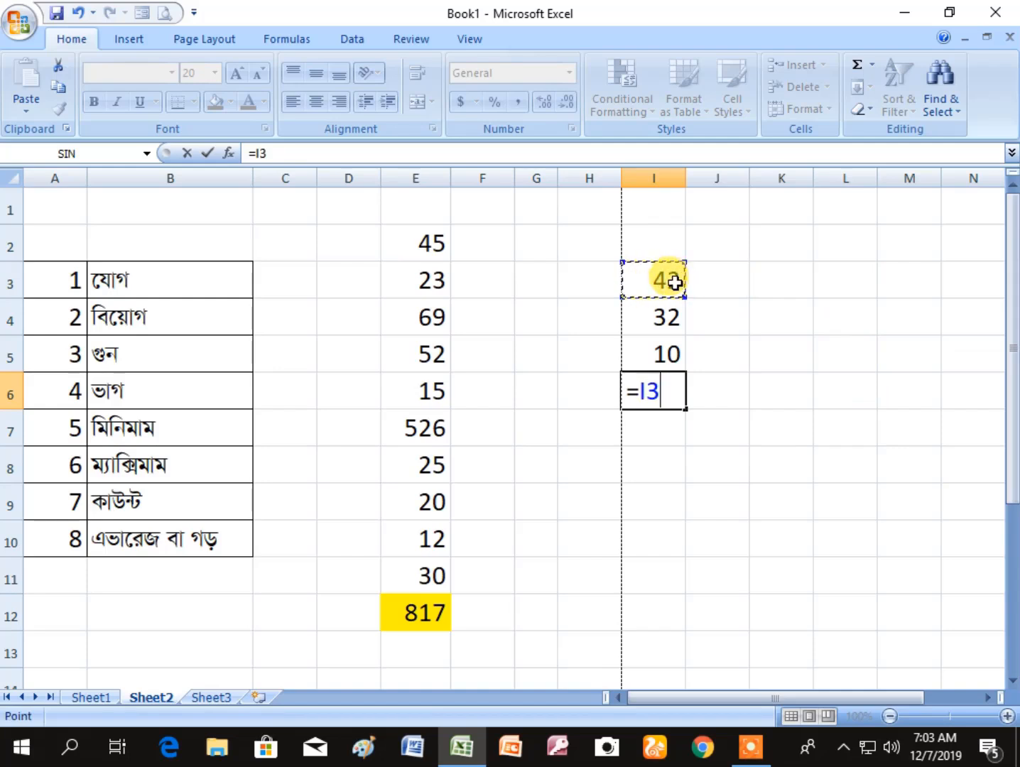
type("+")
left_click(666, 319)
type("+")
left_click(670, 348)
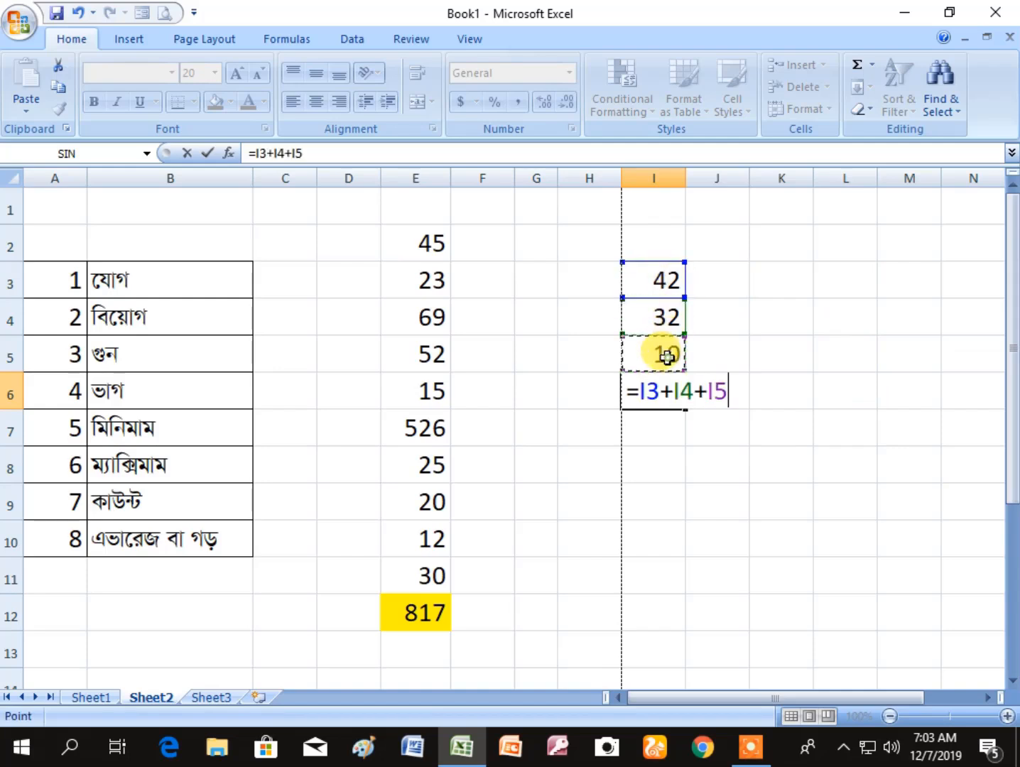
key("Return")
key("Up")
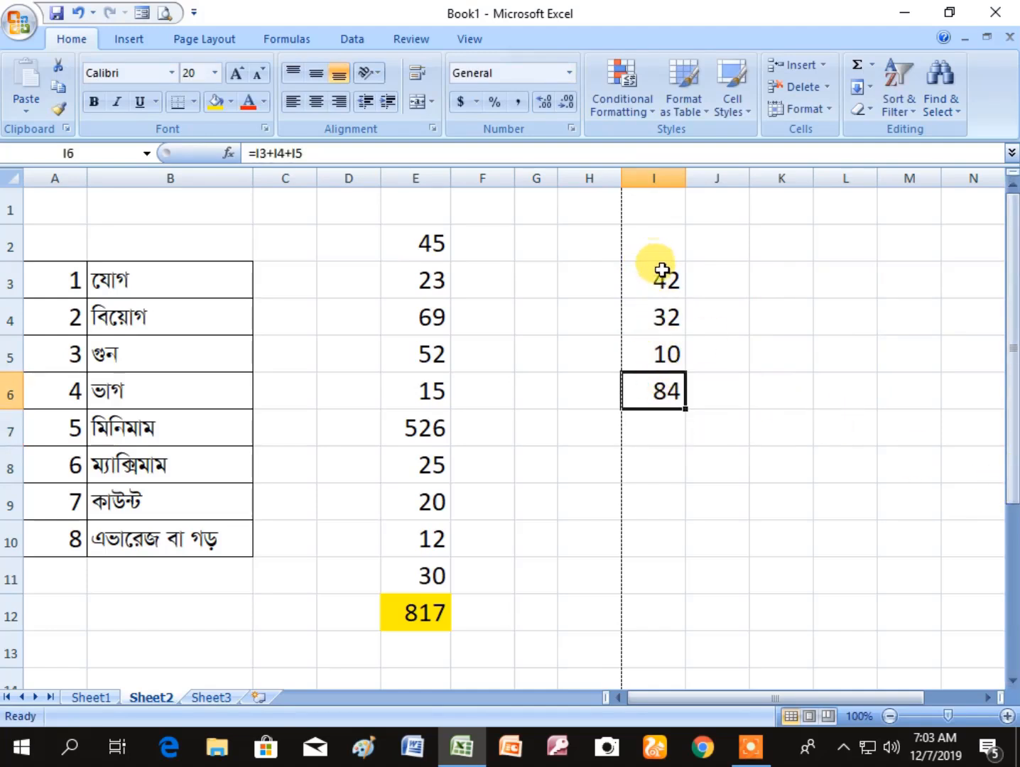
- Compare the plus-sign addition formula in I6 with the SUM formula in E12
left_click(765, 516)
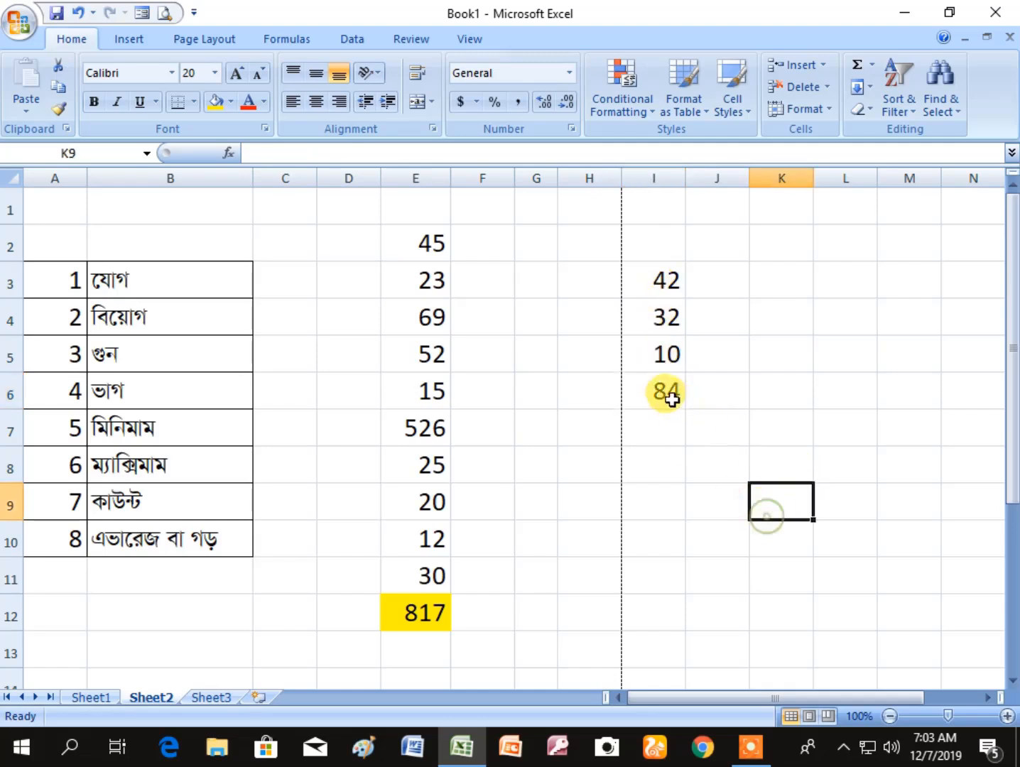
left_click(667, 394)
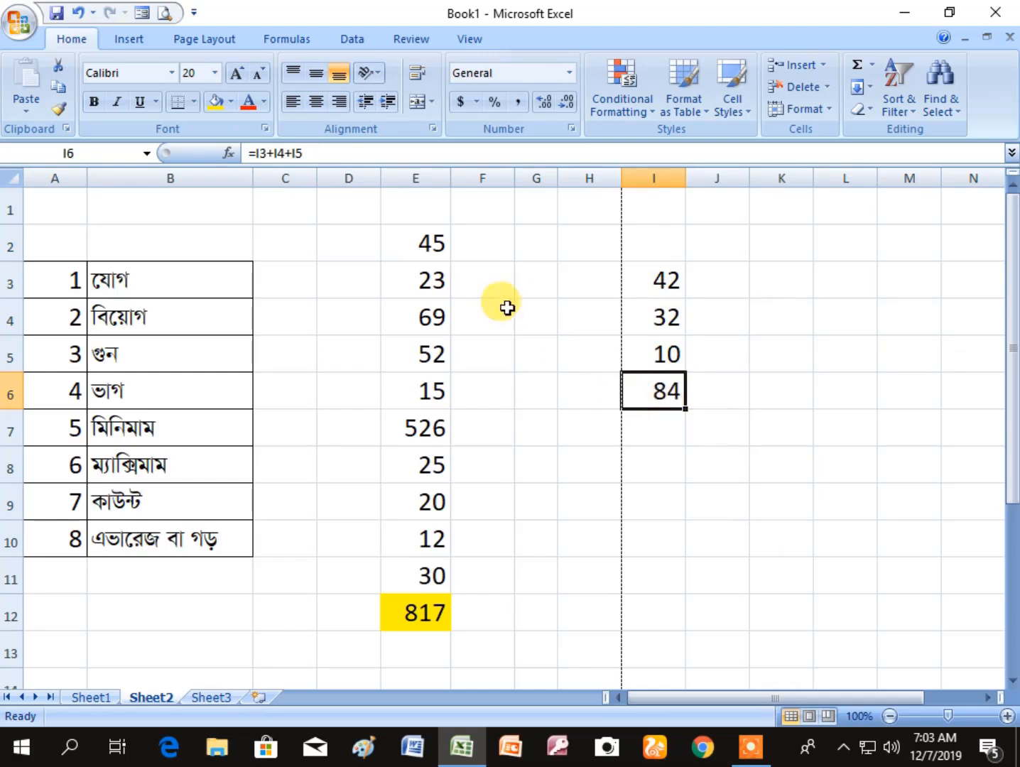
left_click(415, 611)
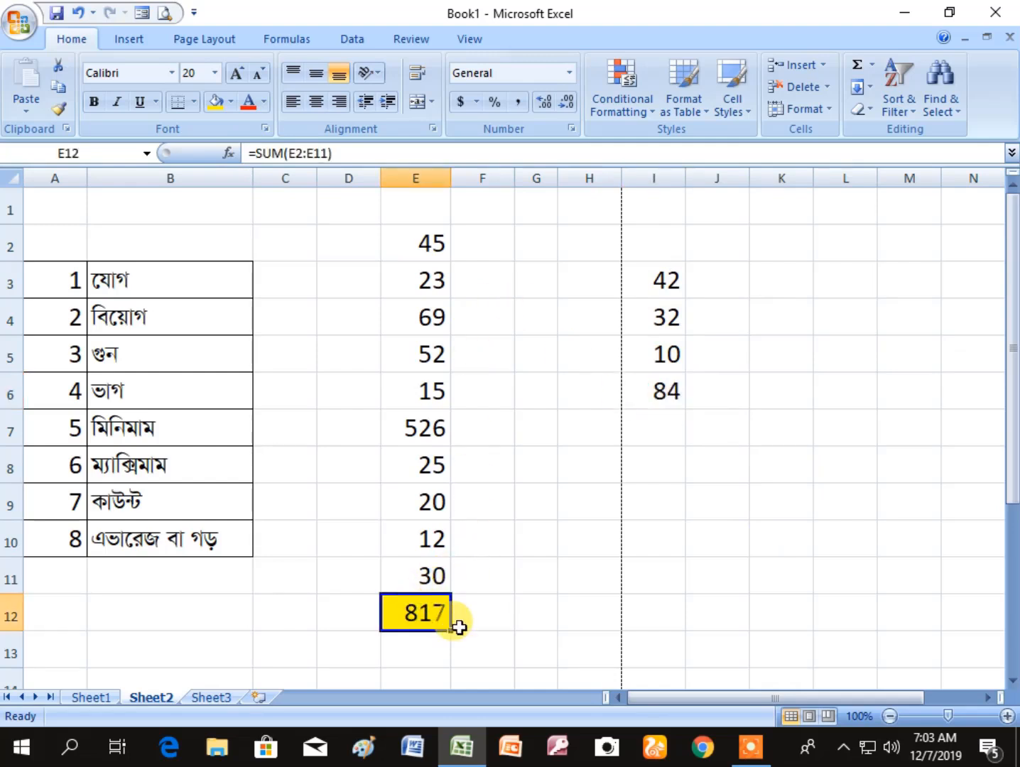
left_click(769, 536)
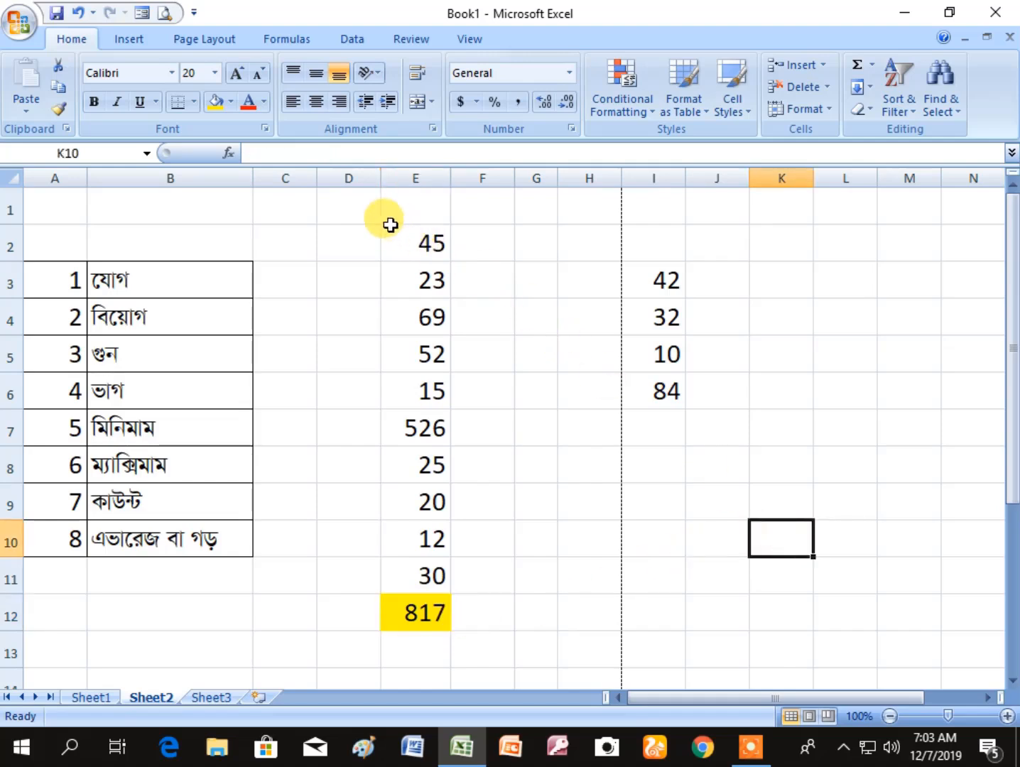
- Clear all numbers and formulas from columns E to J, from row 2 down past row 13, keeping the cell fill
left_click_drag(390, 225, 682, 676)
key("Delete")
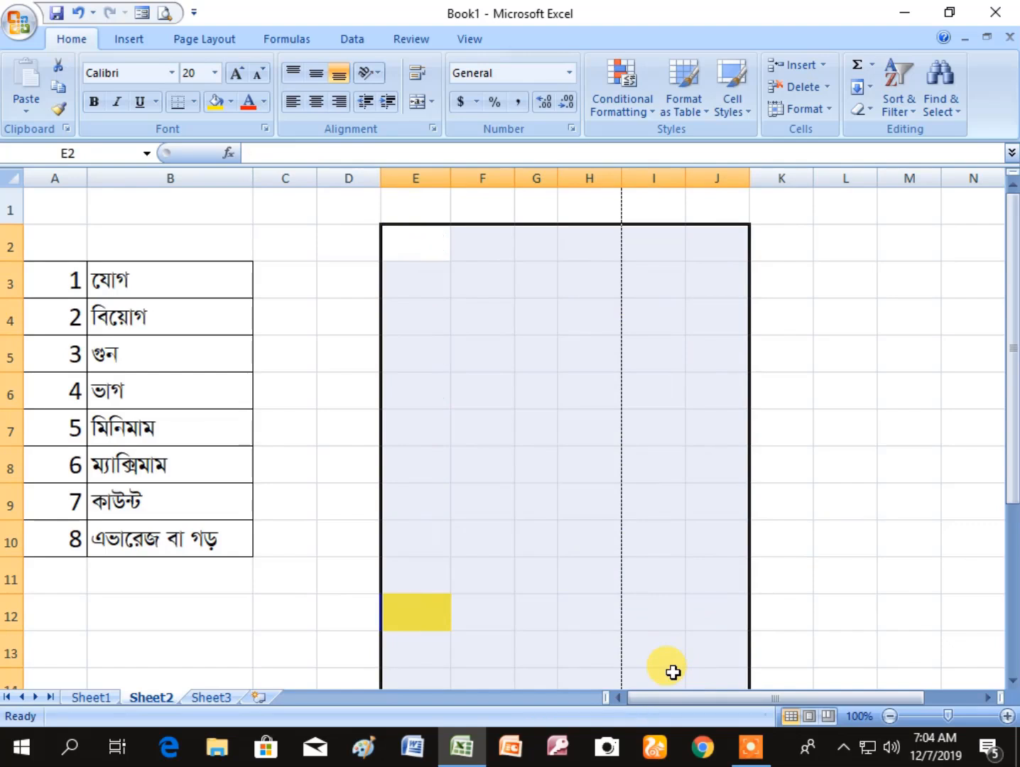
left_click(501, 382)
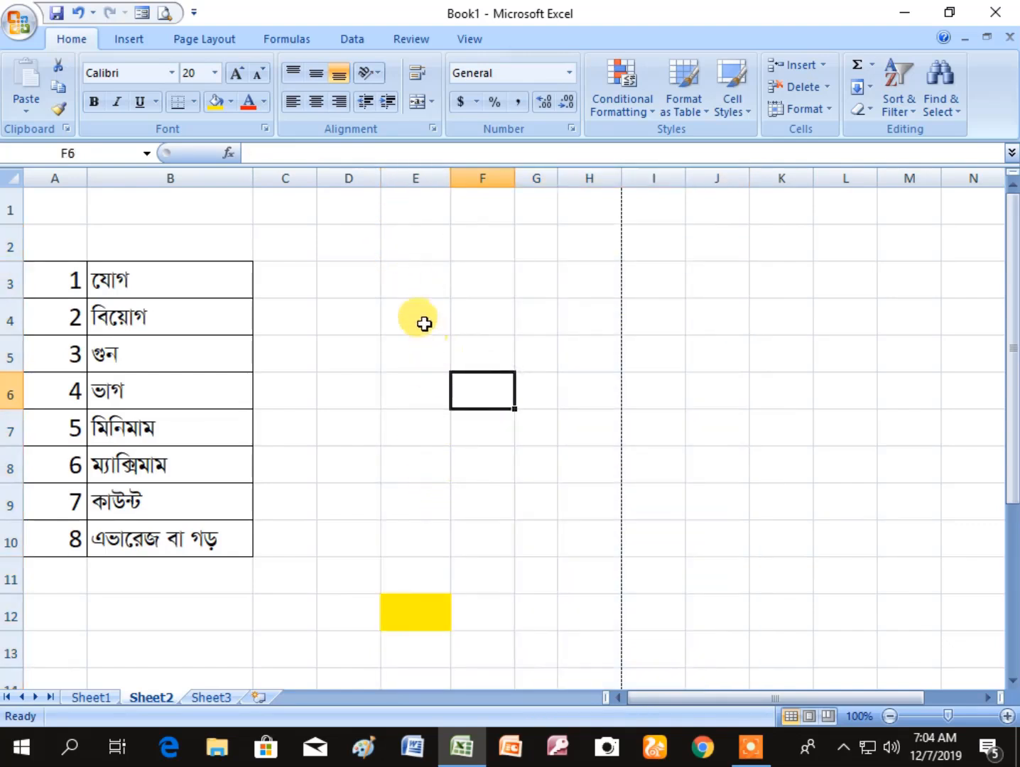
- Enter the number pairs 56 and 12 in D3:E3, and 12 and 8 in D4:E4
left_click(359, 284)
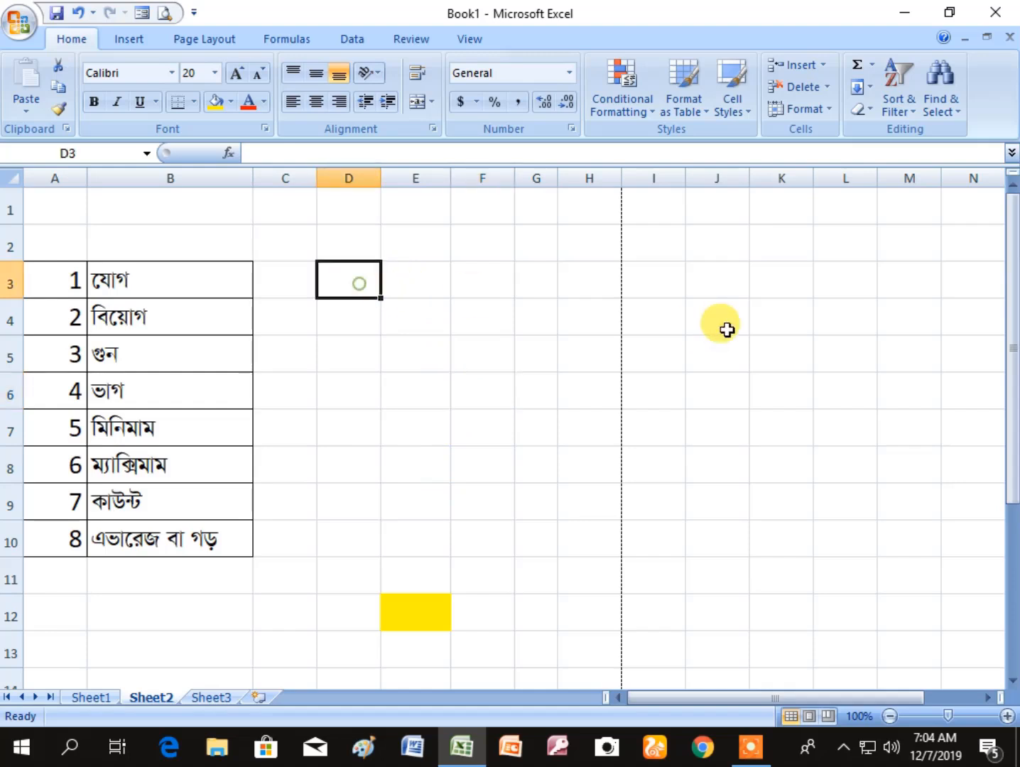
type("56")
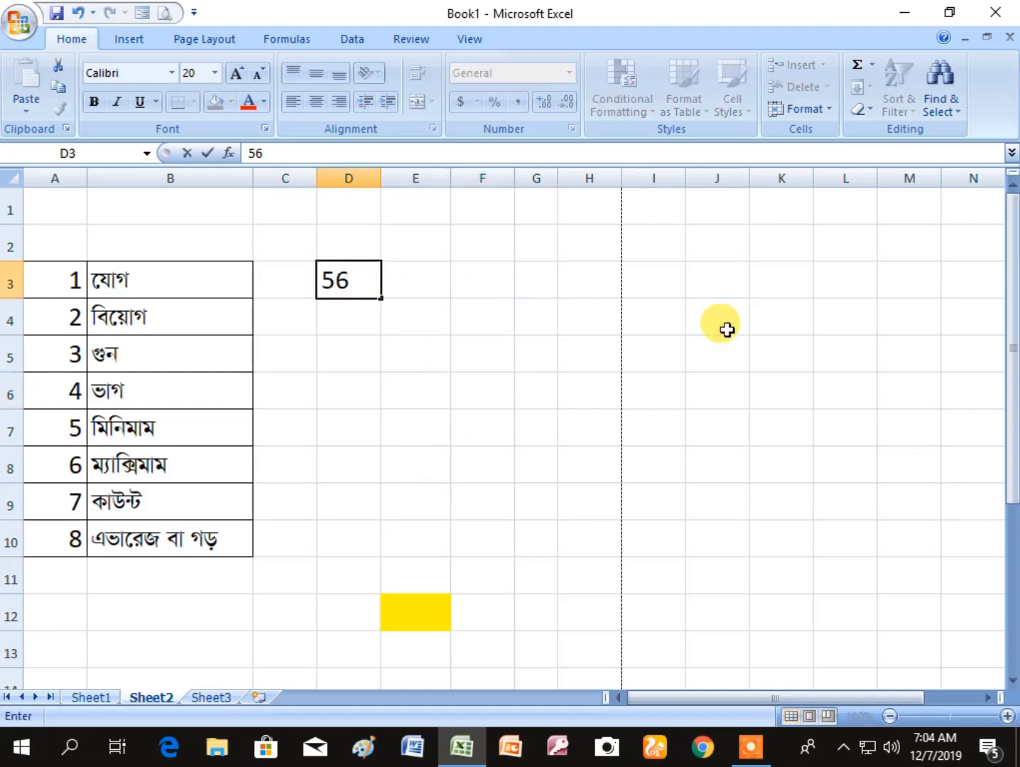
key("Tab")
type("12")
key("Return")
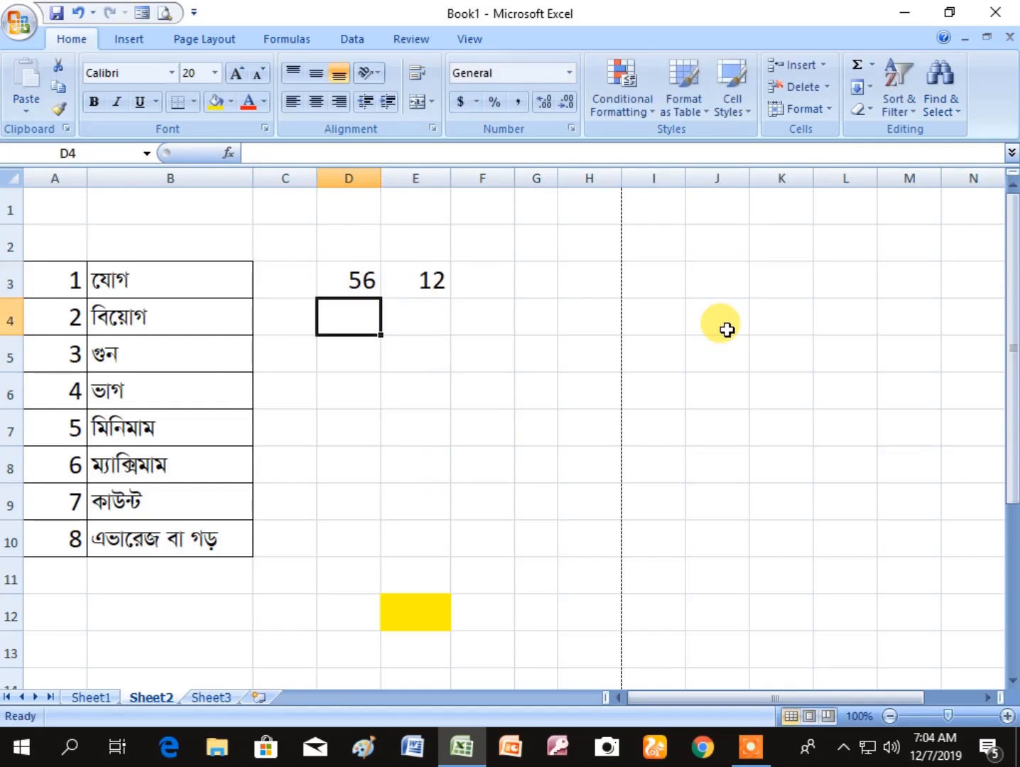
type("12")
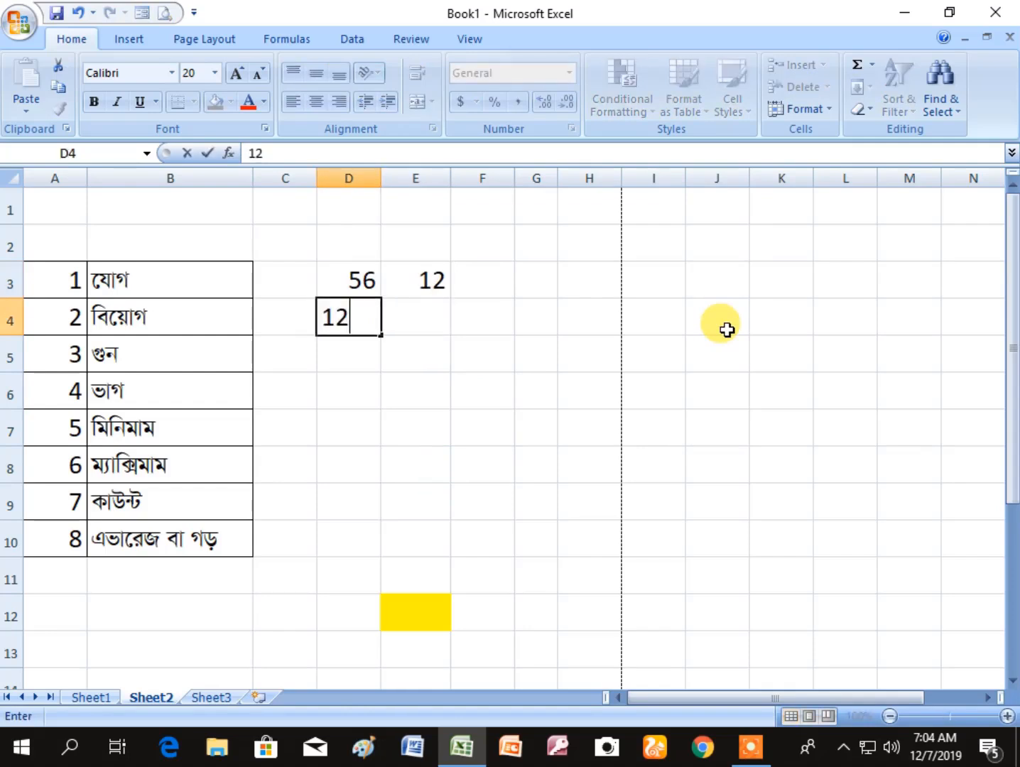
key("Tab")
type("8")
key("Return")
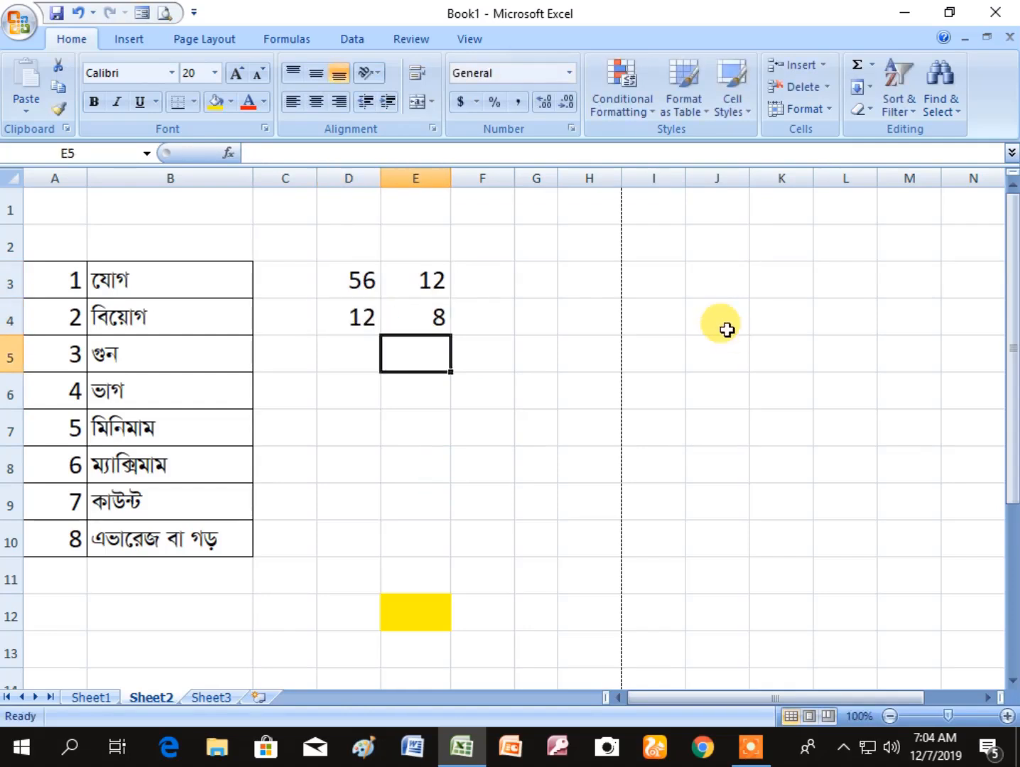
- Enter the number pairs 74 and 85 in D5:E5, and 19 and 13 in D6:E6
key("Left")
type("74")
key("Tab")
type("8")
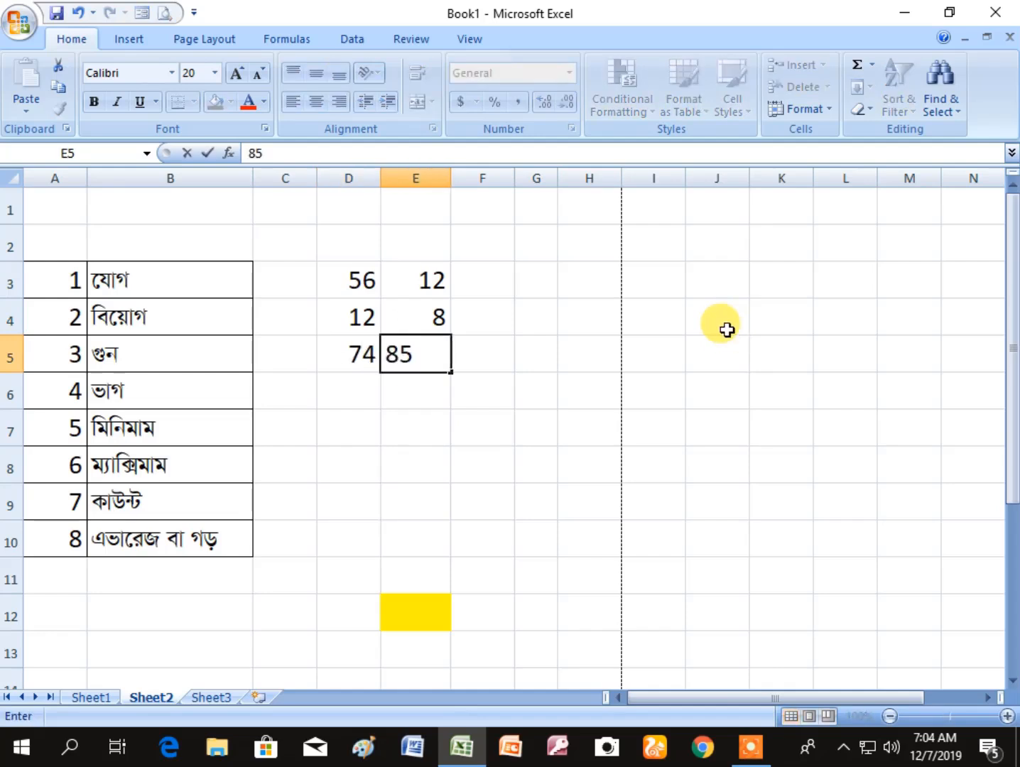
key("Return")
type("19")
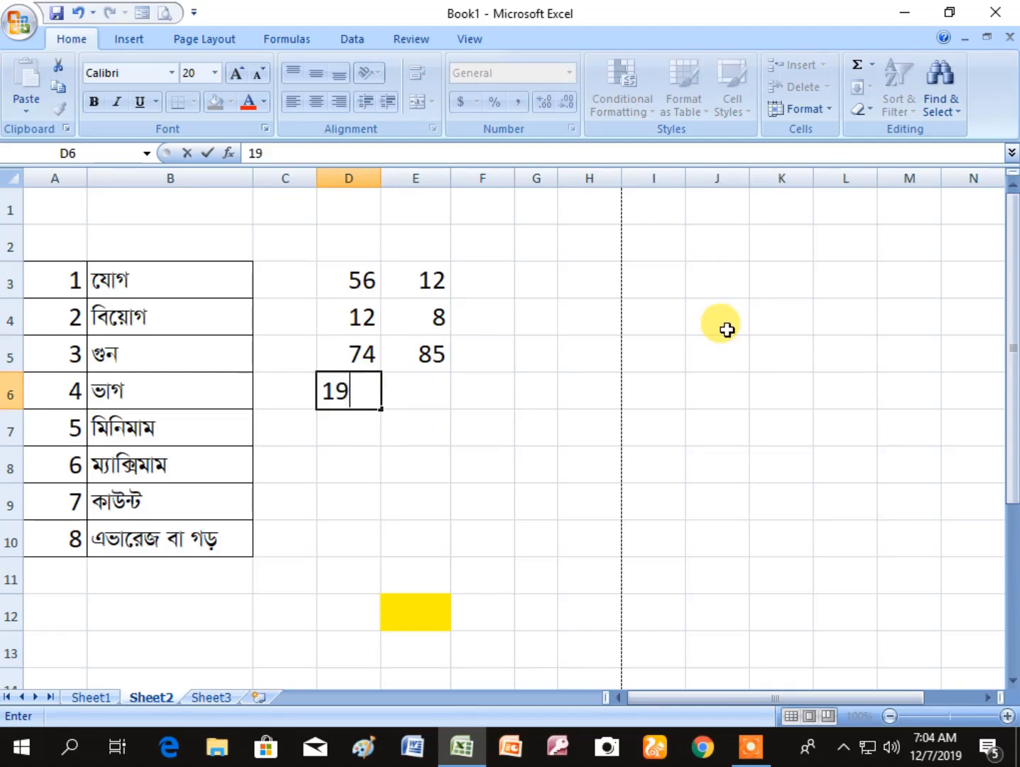
key("Tab")
type("1")
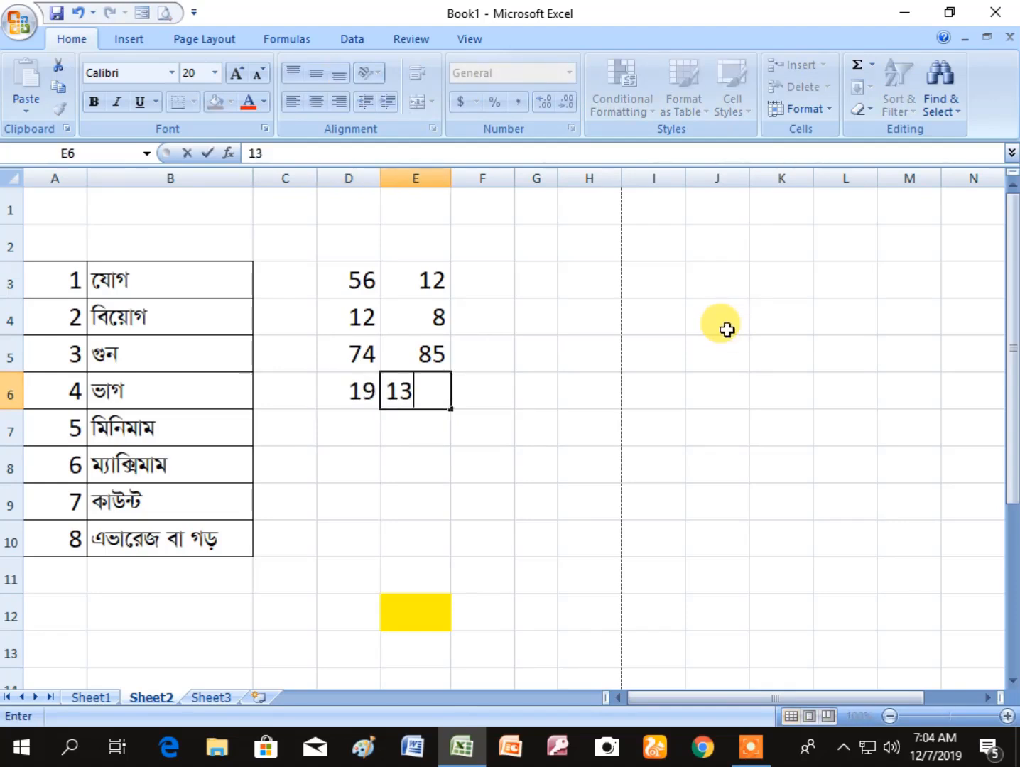
type("3")
key("Return")
left_click(548, 491)
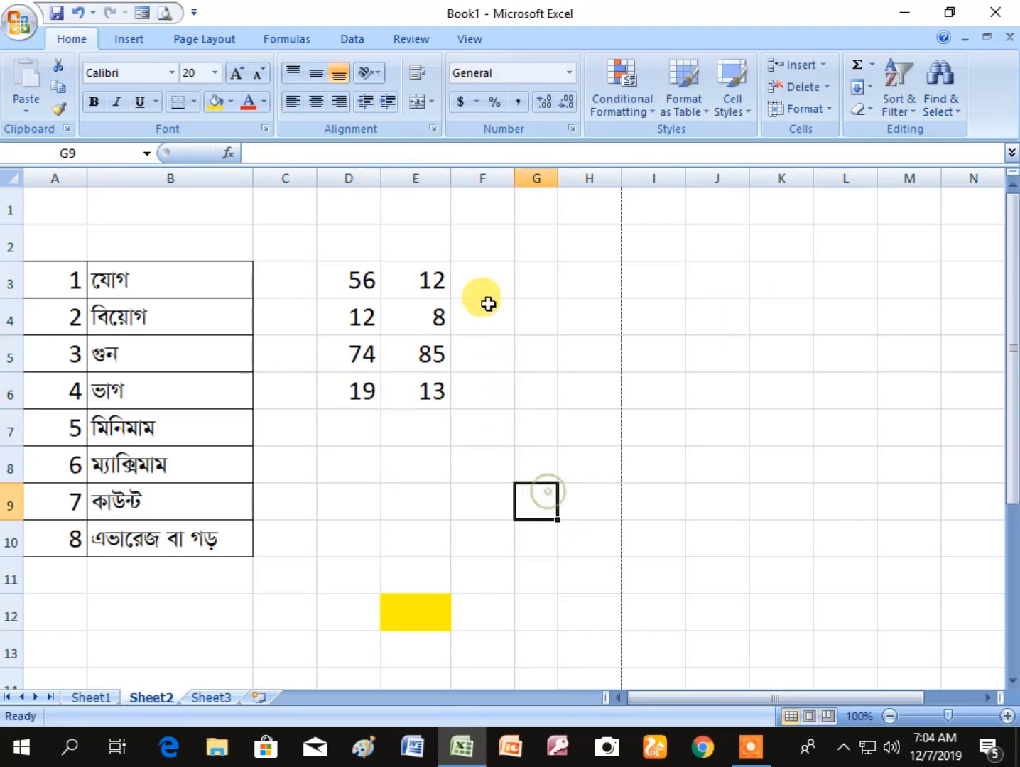
- Subtract the first pair in F3 with the formula =D3-E3, picking D3 and E3 as references
left_click(478, 271)
left_click(338, 272)
left_click(430, 279)
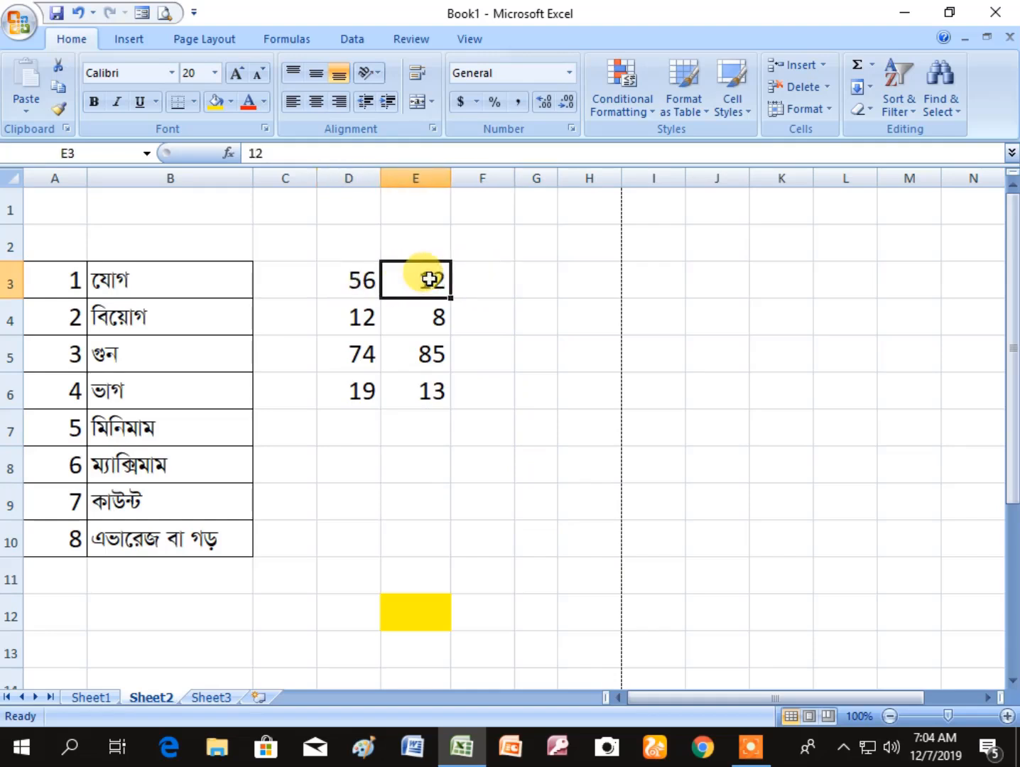
left_click(471, 275)
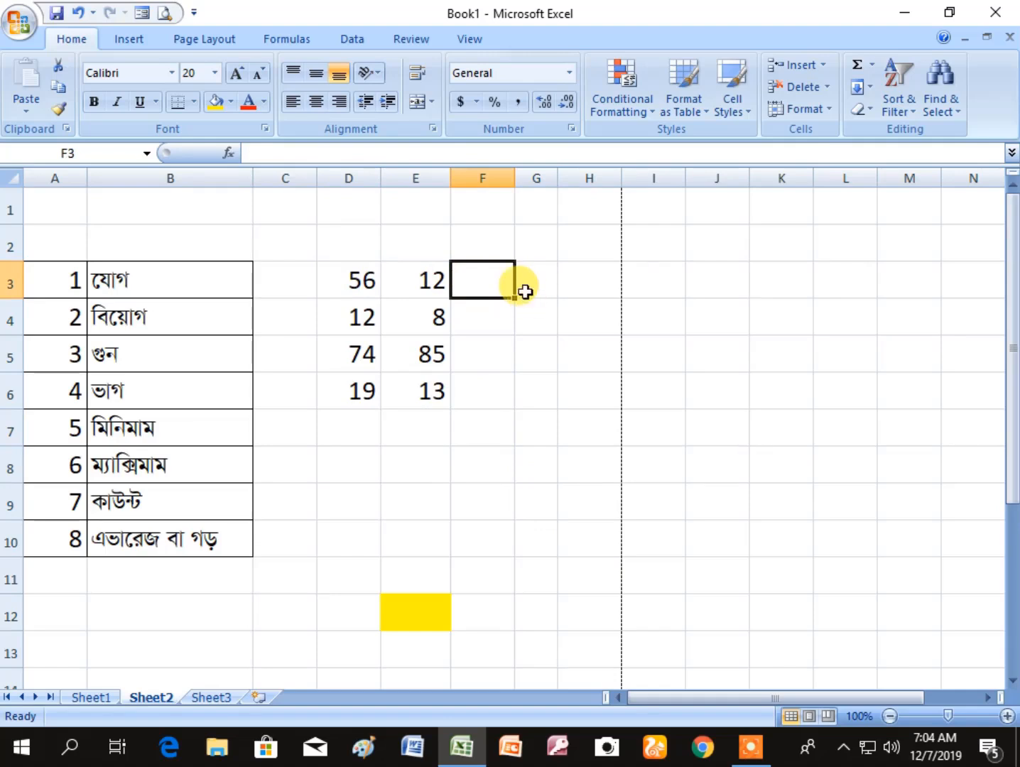
type("=")
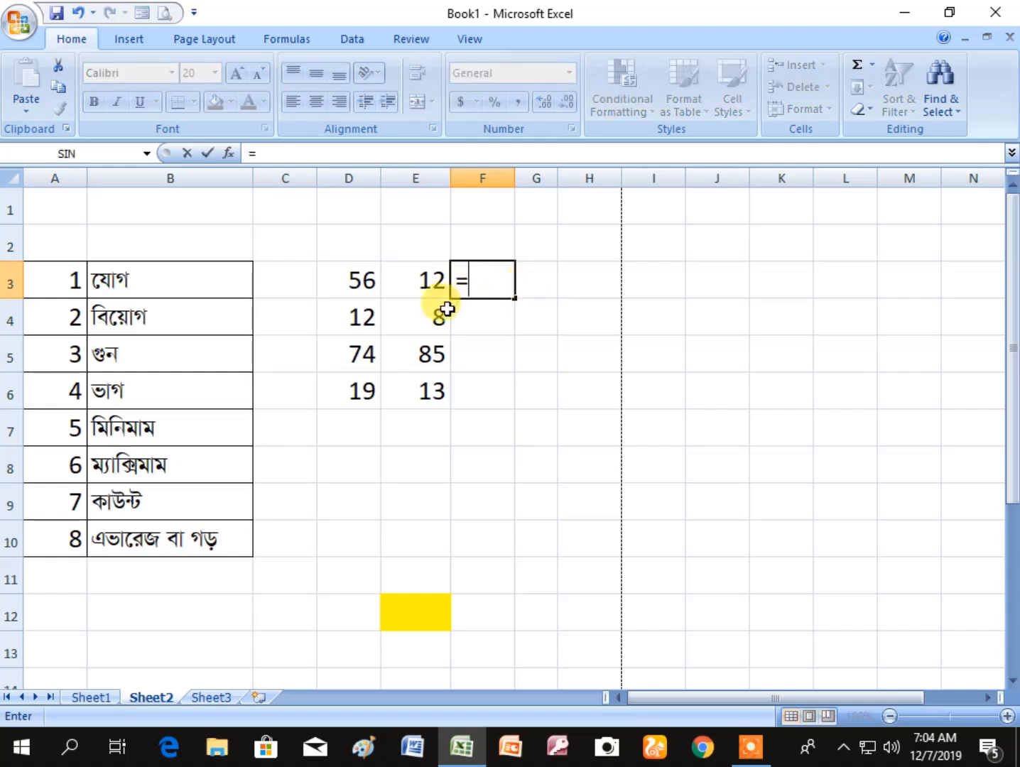
left_click(345, 283)
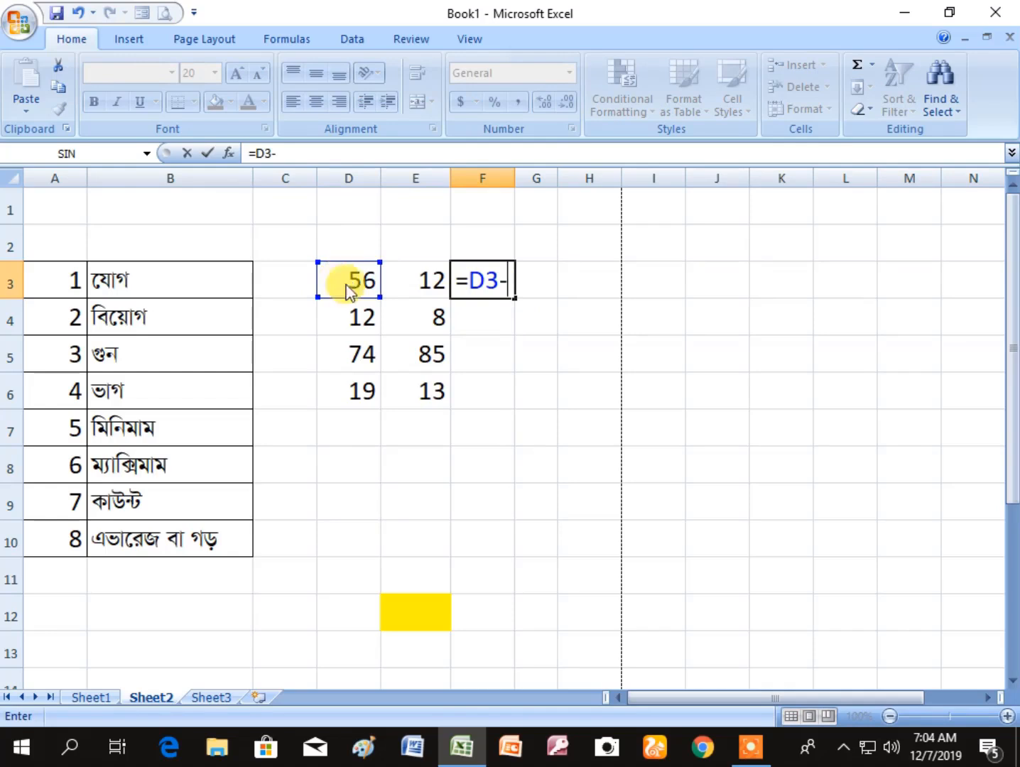
type("-")
left_click(409, 281)
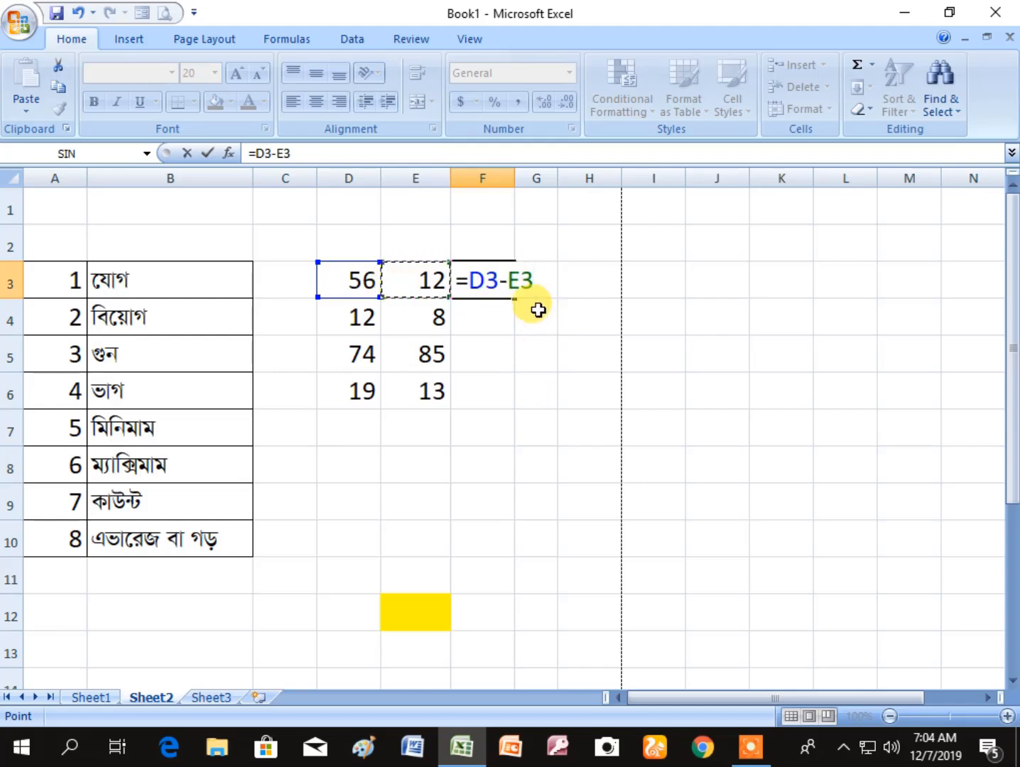
key("Return")
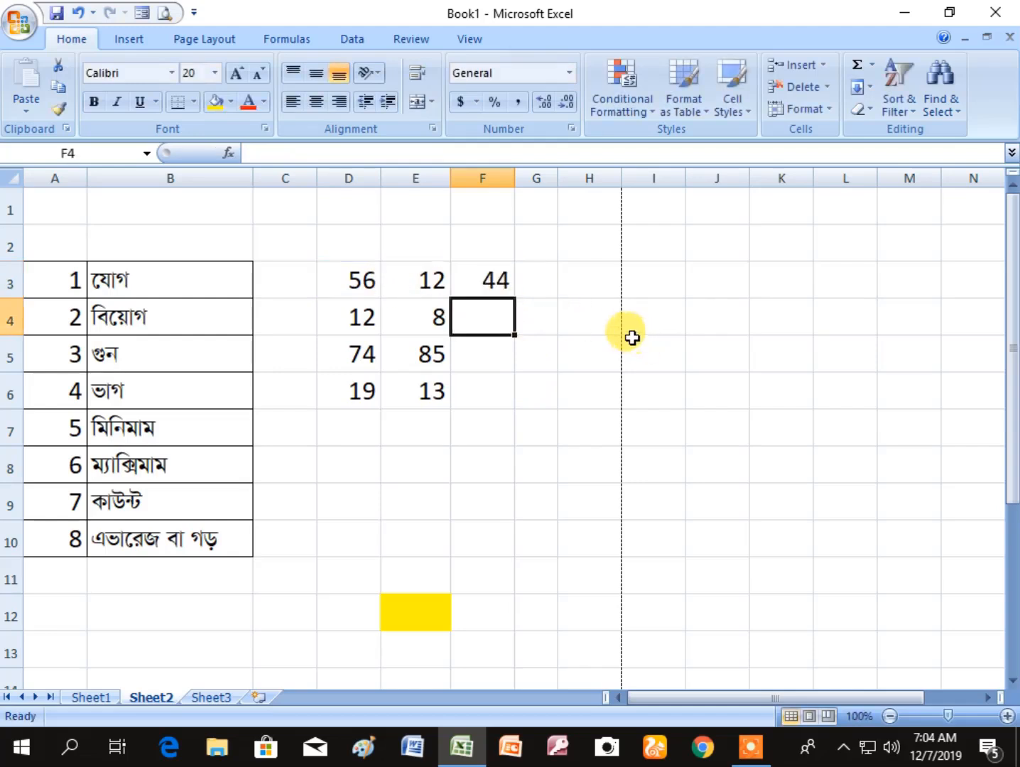
- Fill the subtraction formula from F3 down to F6, and check the copied formulas in F4 and F6
left_click(472, 277)
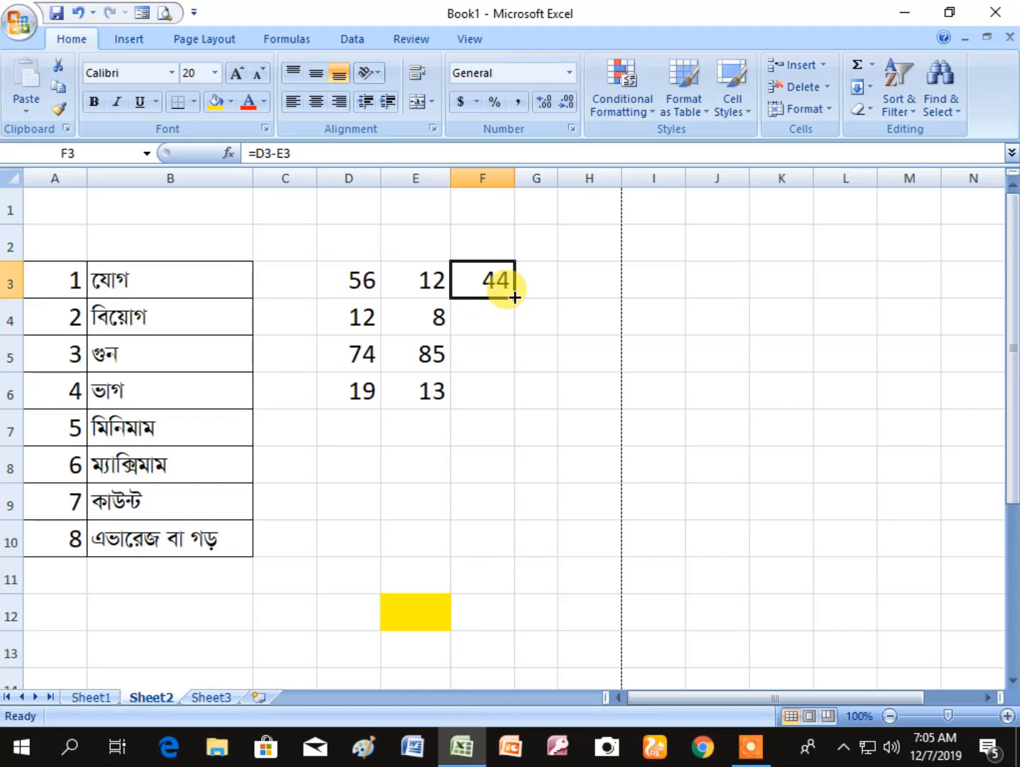
left_click_drag(514, 297, 502, 394)
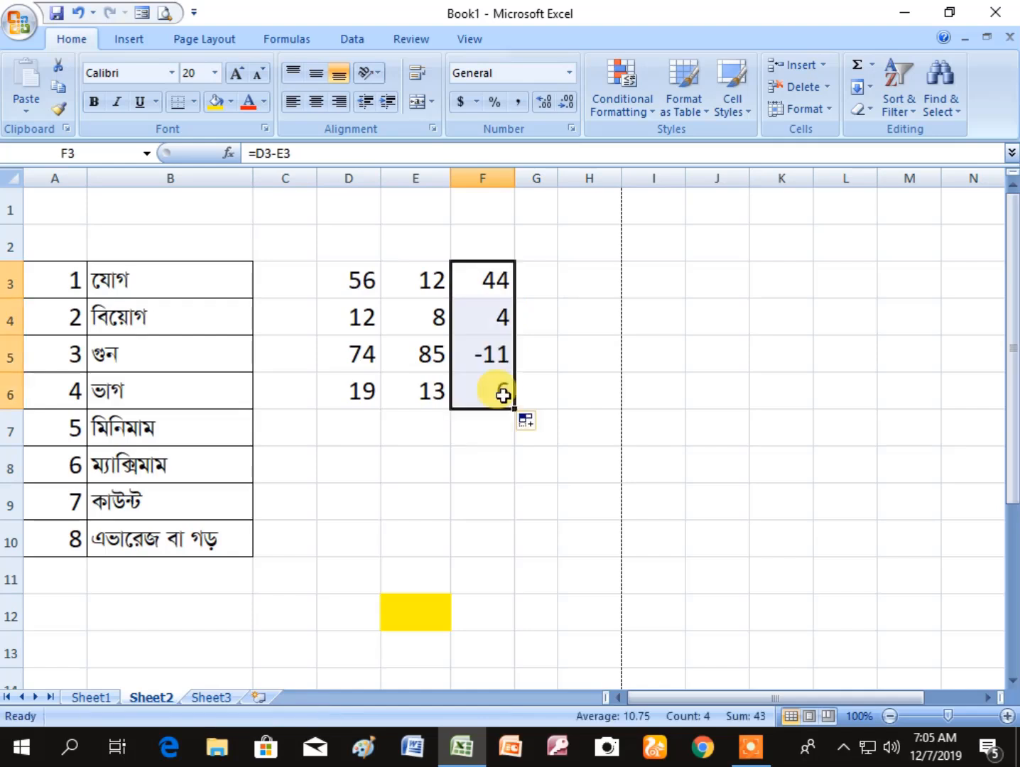
left_click(497, 536)
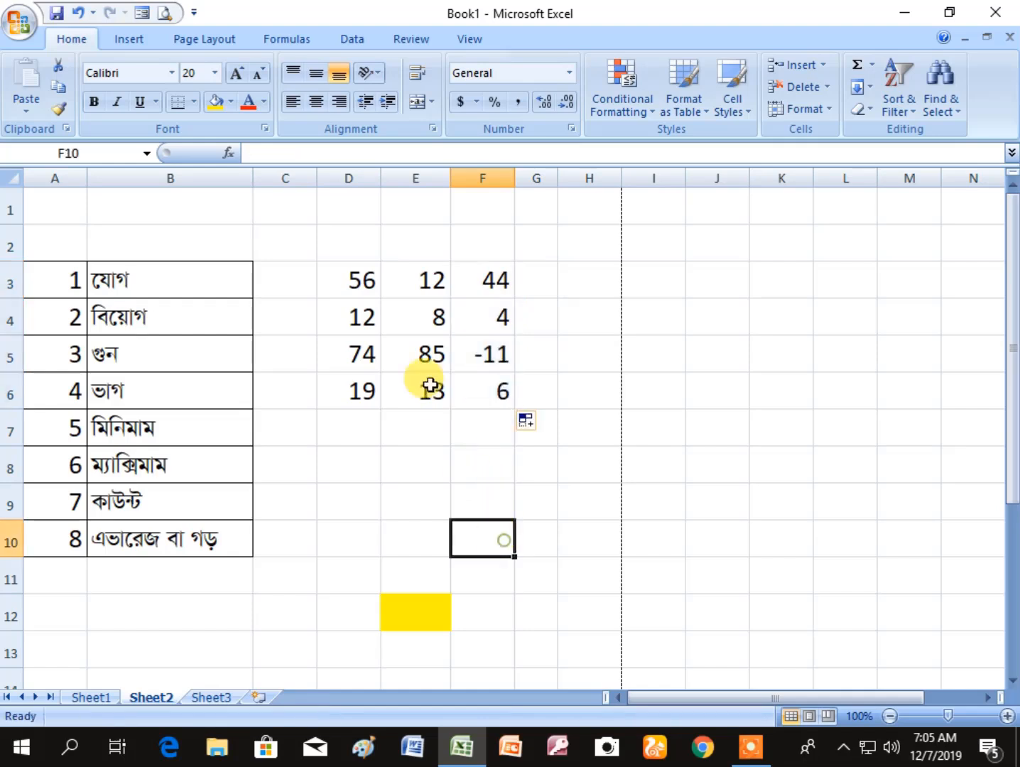
left_click(496, 318)
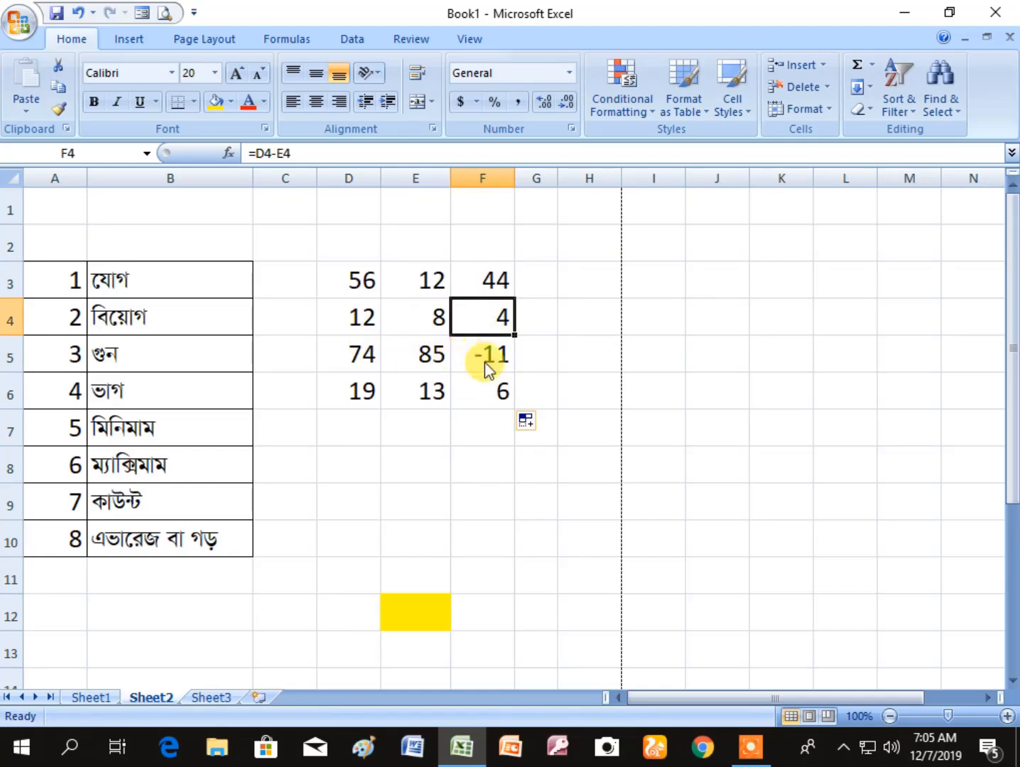
left_click(495, 396)
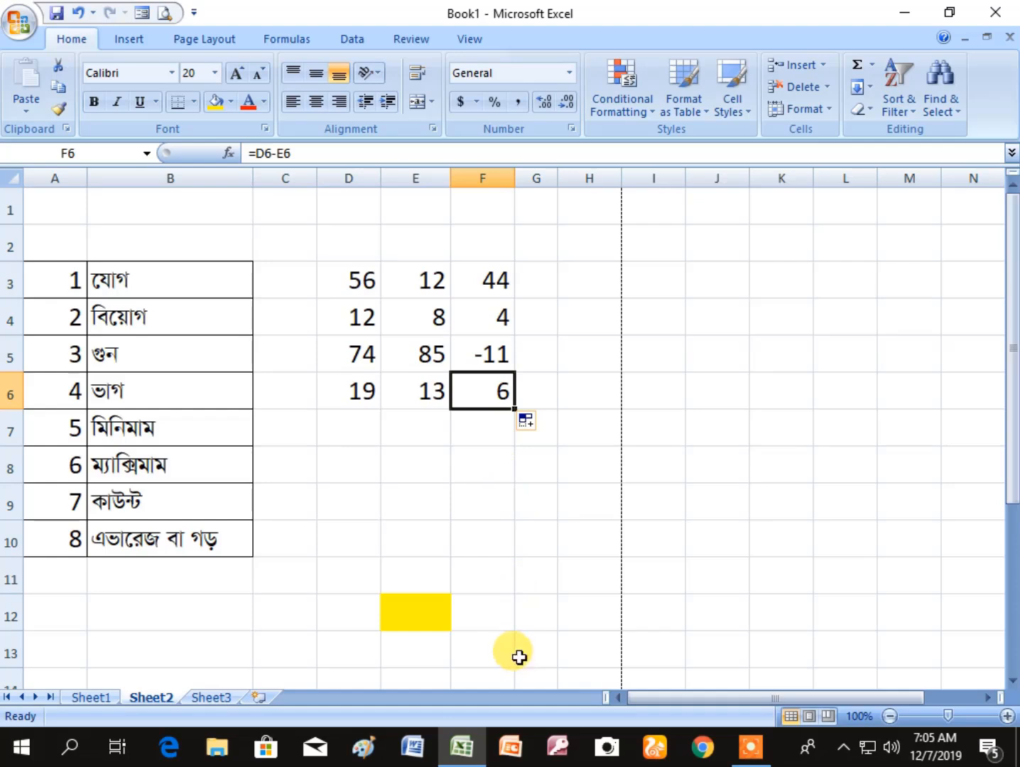
left_click(533, 549)
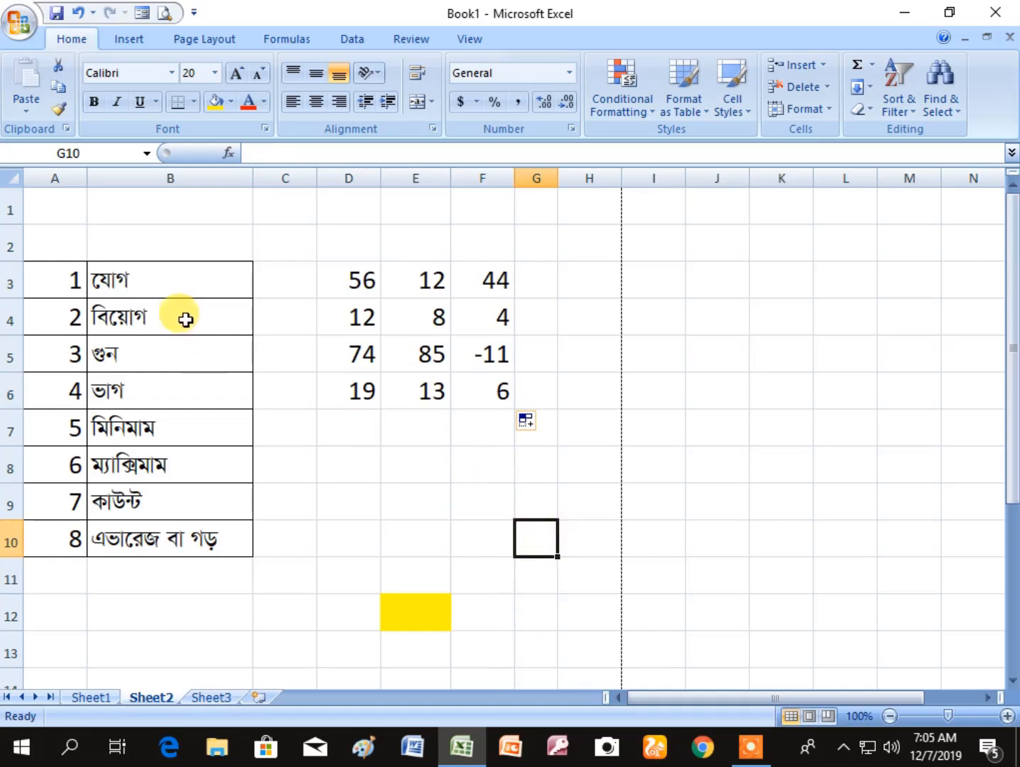
- Highlight the addition and subtraction labels in B3 and B4 with yellow fill
left_click(164, 278)
left_click(216, 101)
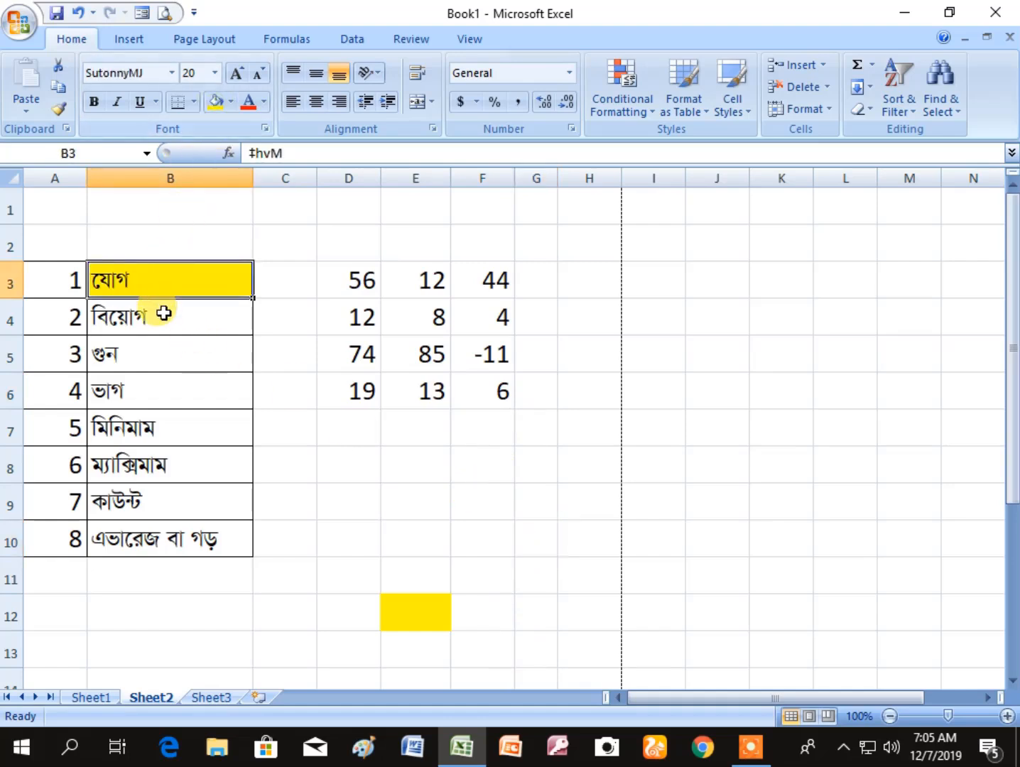
left_click(162, 314)
left_click(217, 103)
left_click(565, 526)
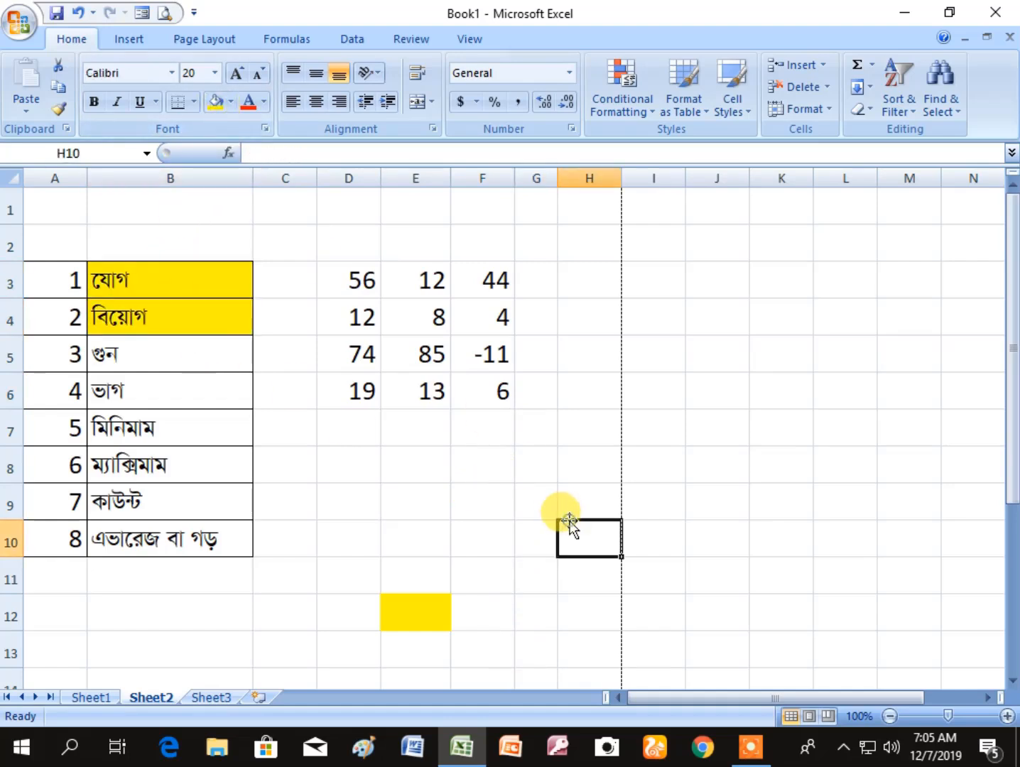
- Clear the subtraction example from D3:G7 and remove the yellow fill from E12
left_click_drag(342, 273, 529, 421)
key("Delete")
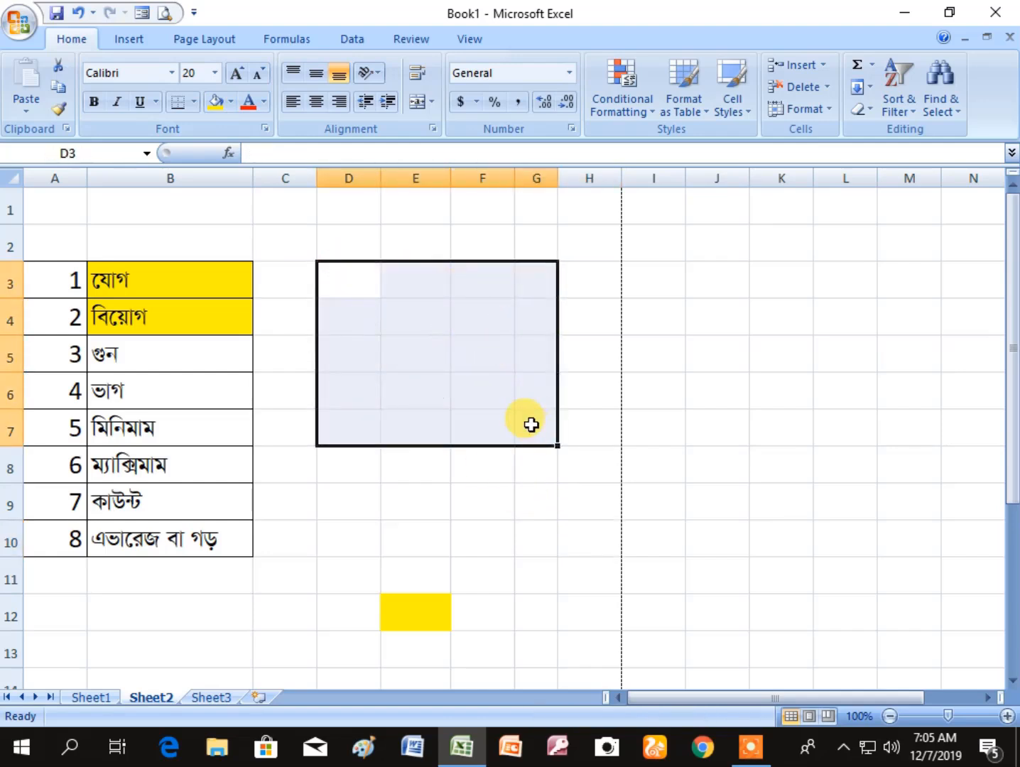
left_click(485, 507)
left_click(423, 610)
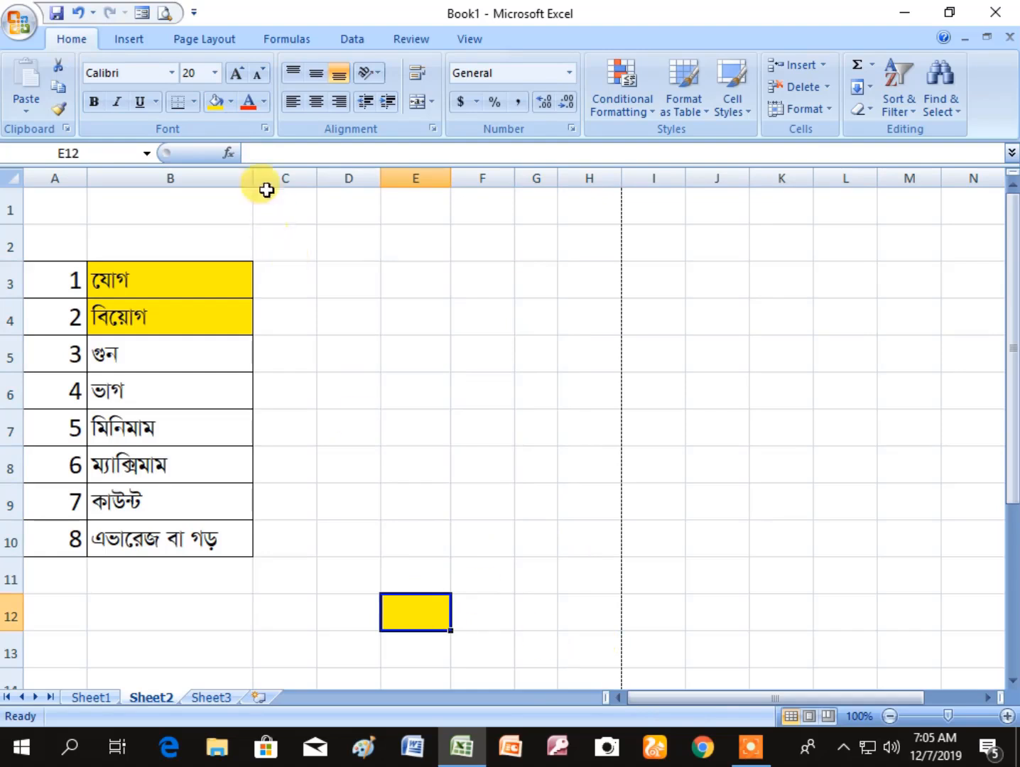
left_click(231, 102)
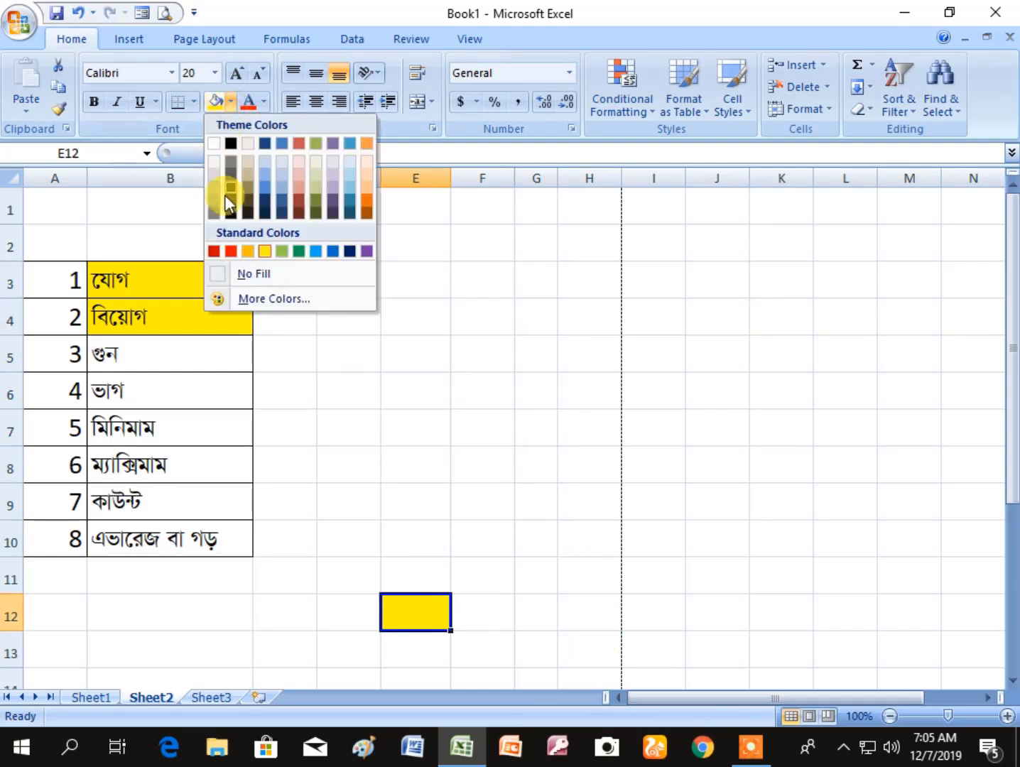
left_click(262, 278)
left_click(522, 416)
- Enter 2, 5, 6 and 5 down D1:D4, and enter 3 in E4
left_click(360, 217)
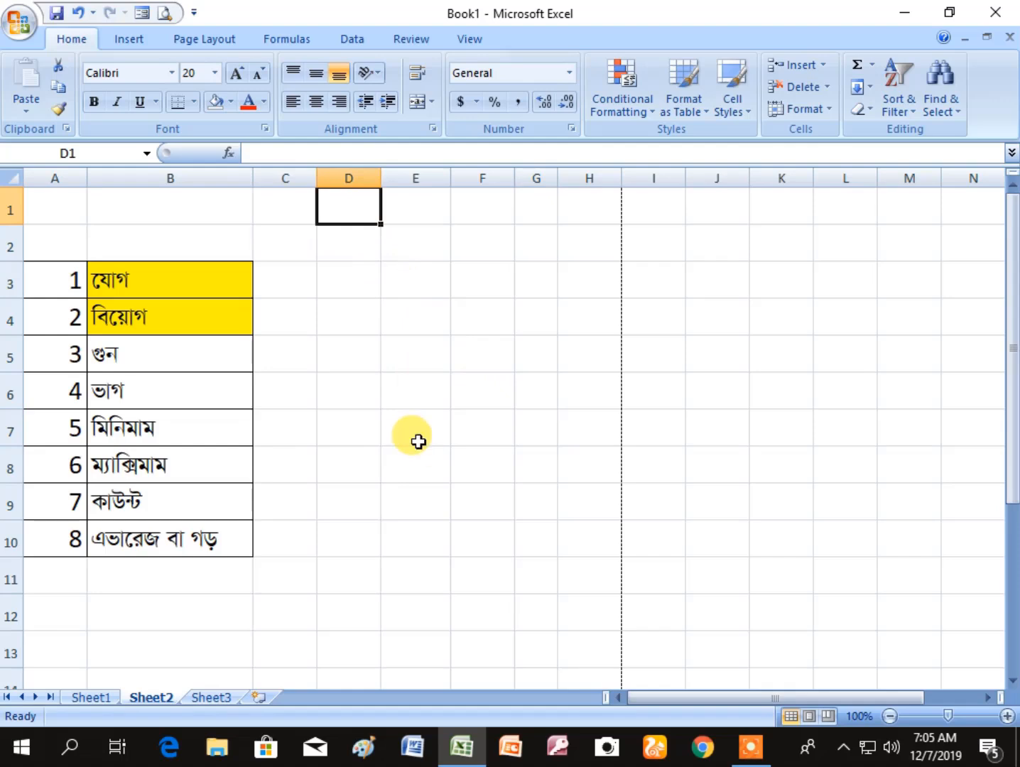
type("2")
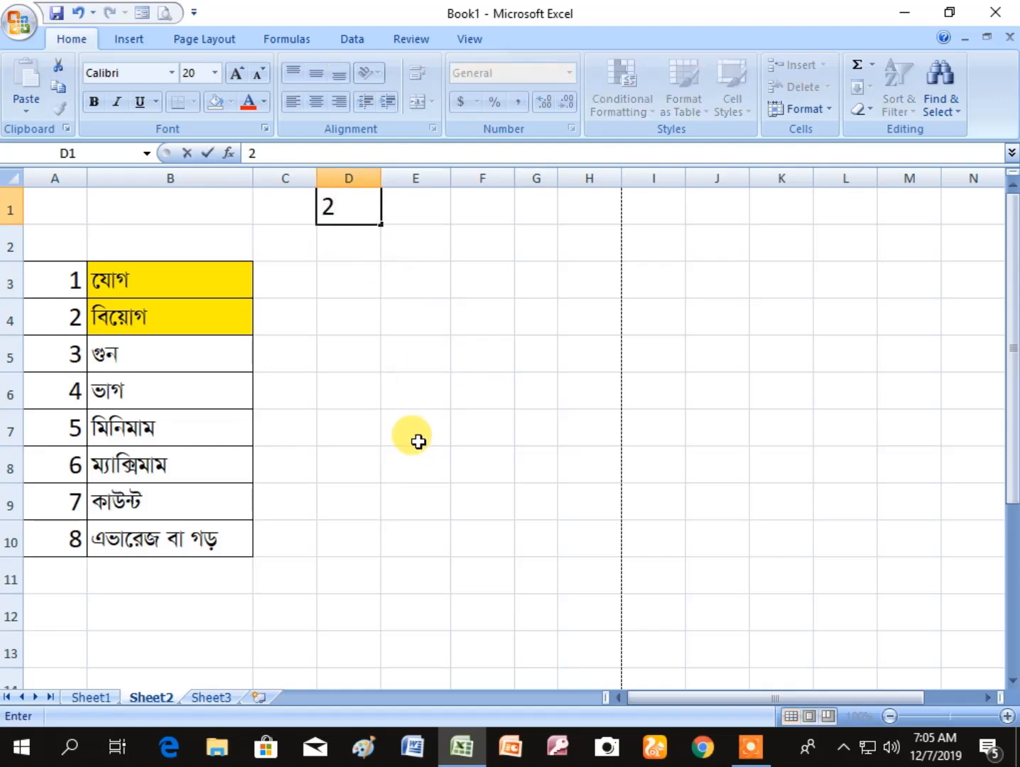
key("Return")
type("5")
type("6")
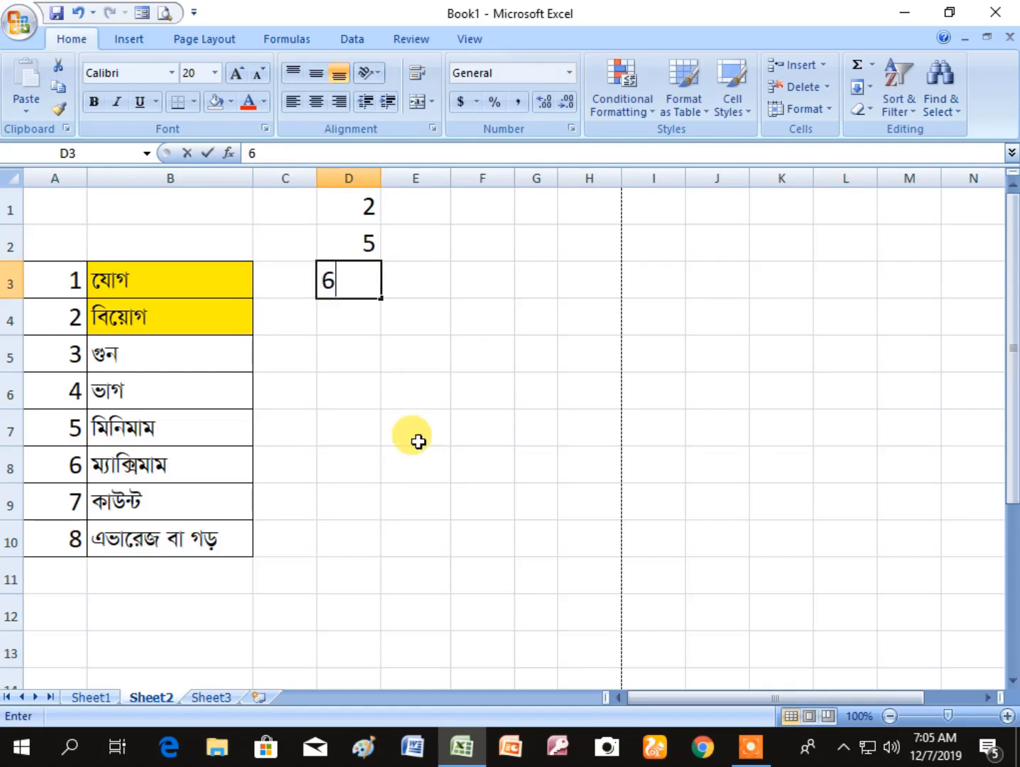
key("Return")
key("Right")
type("3")
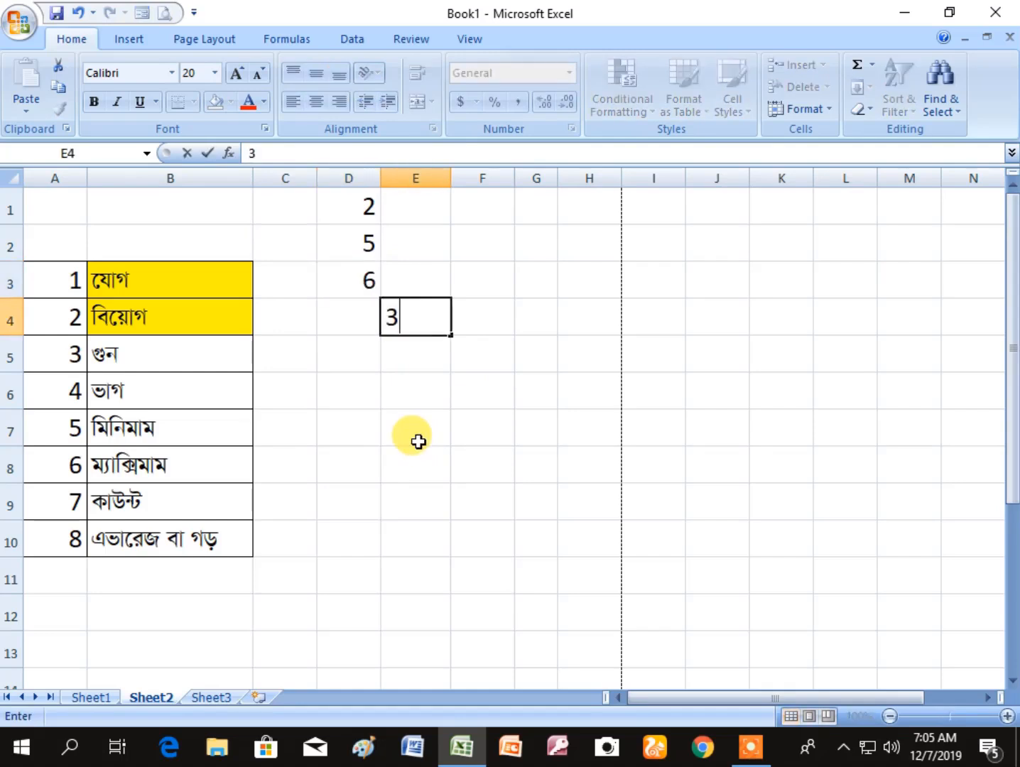
key("Left")
type("5")
key("Return")
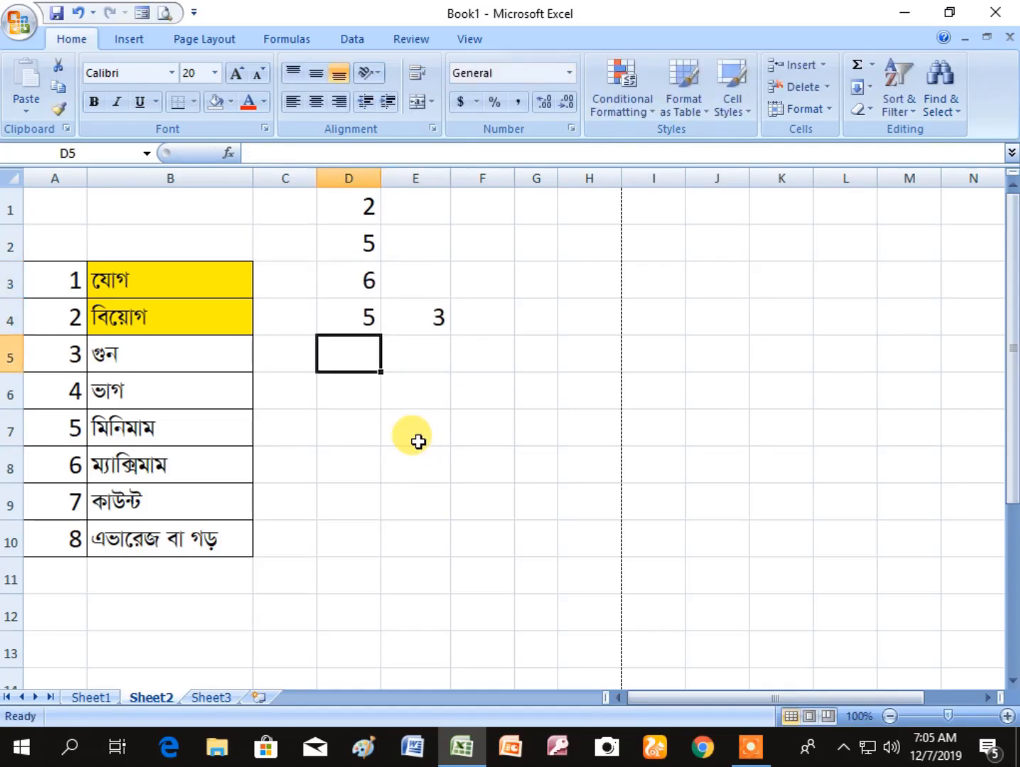
- Enter 8, 7 and 9 down D5:D7
type("8")
key("Return")
type("7")
key("Return")
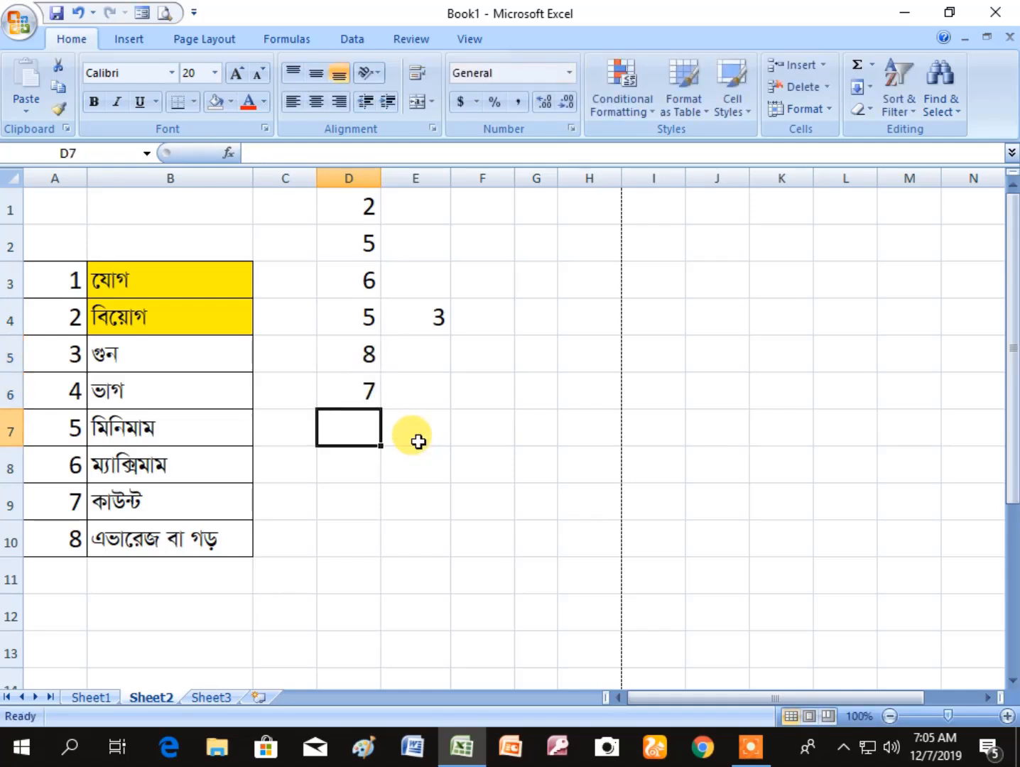
type("9")
key("Return")
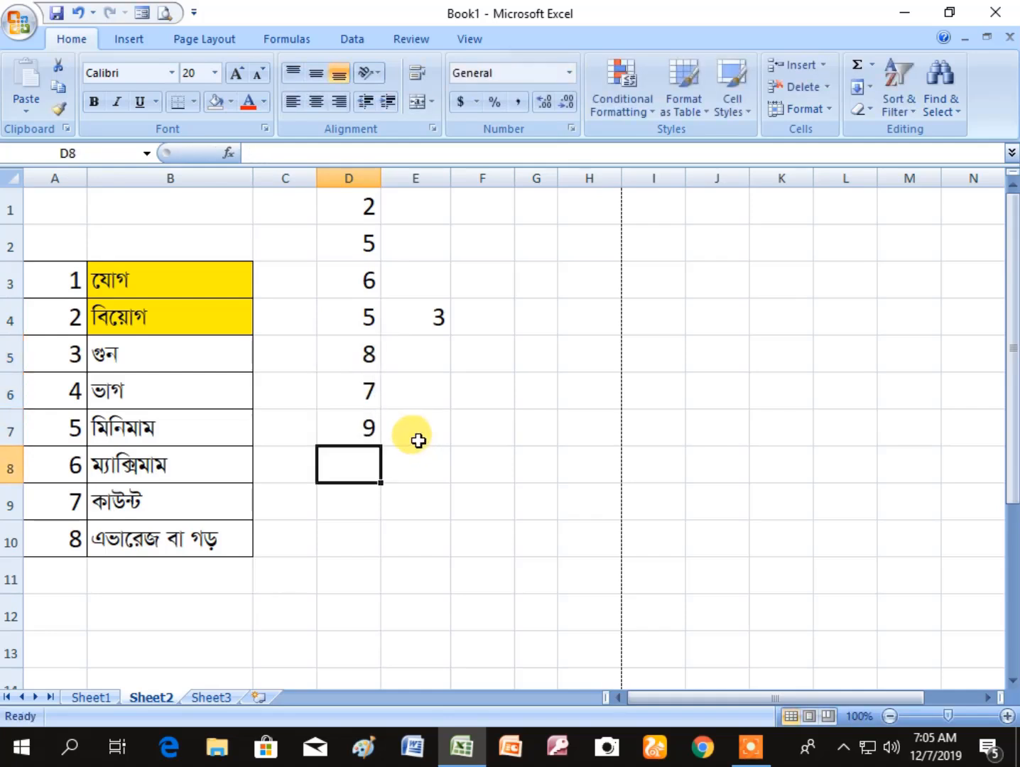
- Enter 2, 5 and 8 down E1:E3 as the second factors
left_click(425, 201)
type("2")
key("Return")
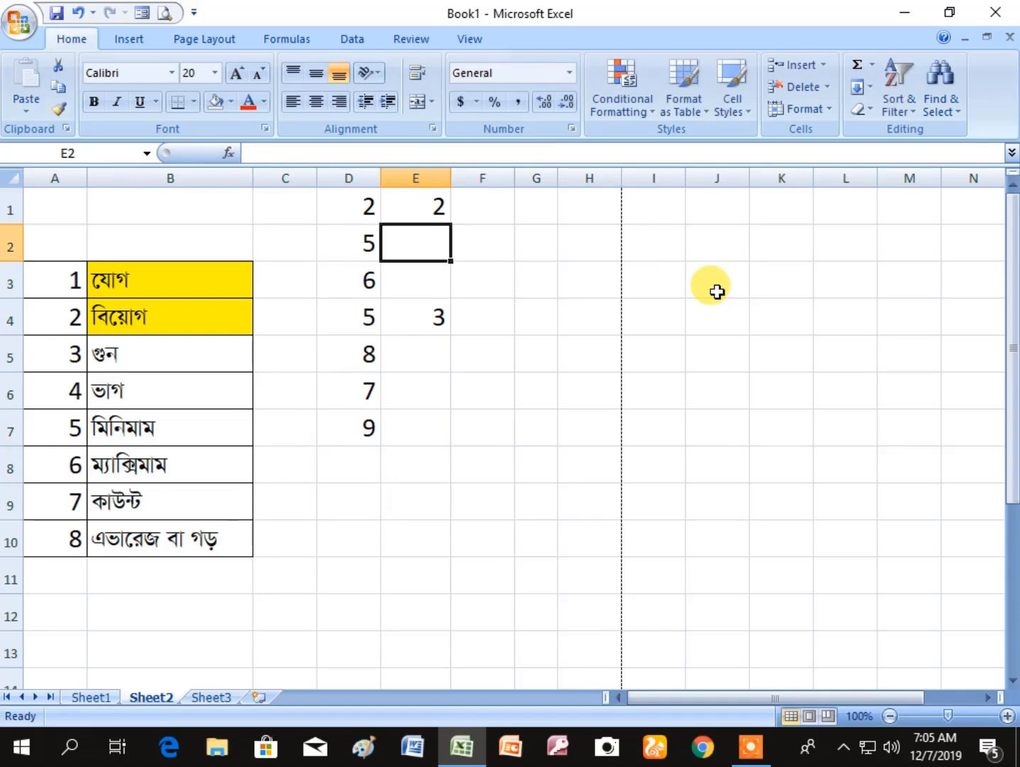
type("5")
key("Return")
type("8")
key("Return")
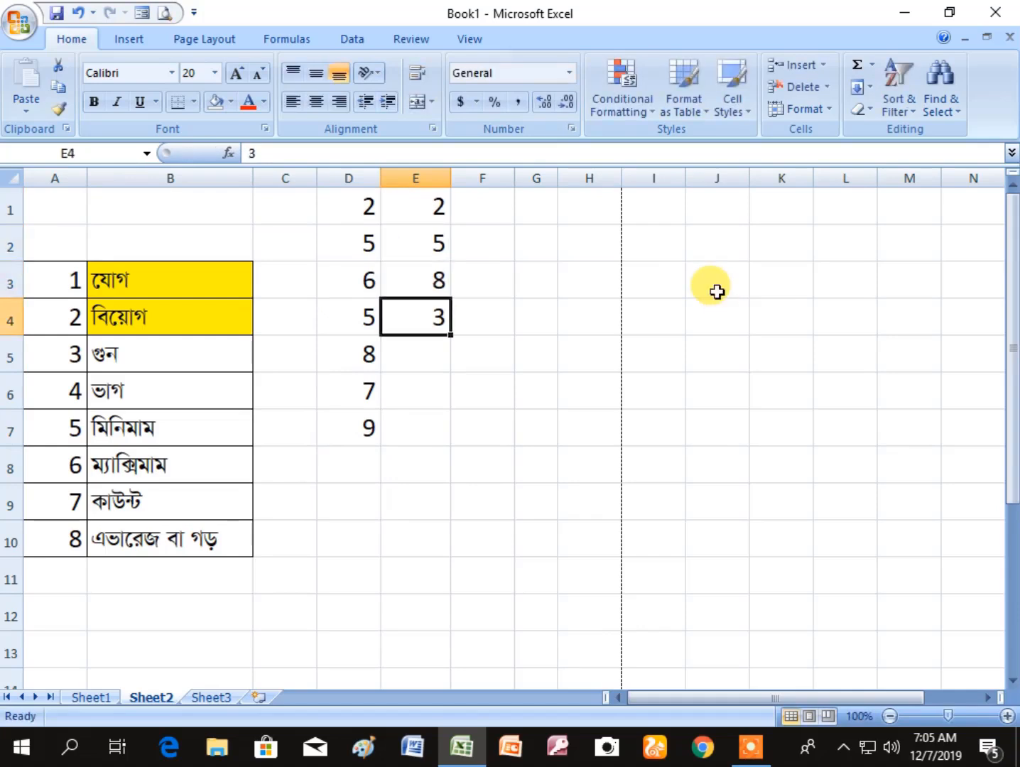
- Enter 6, 12 and 18 down E5:E7, keeping the existing entry in E4
key("Return")
type("6")
key("Return")
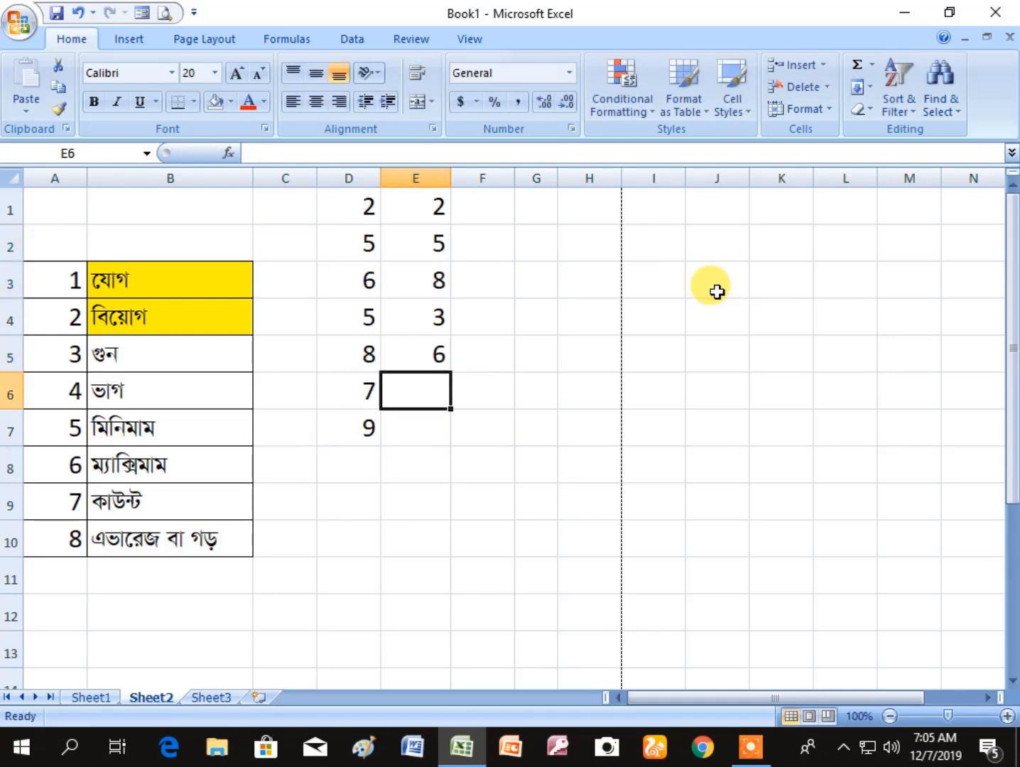
type("12")
key("Return")
type("18")
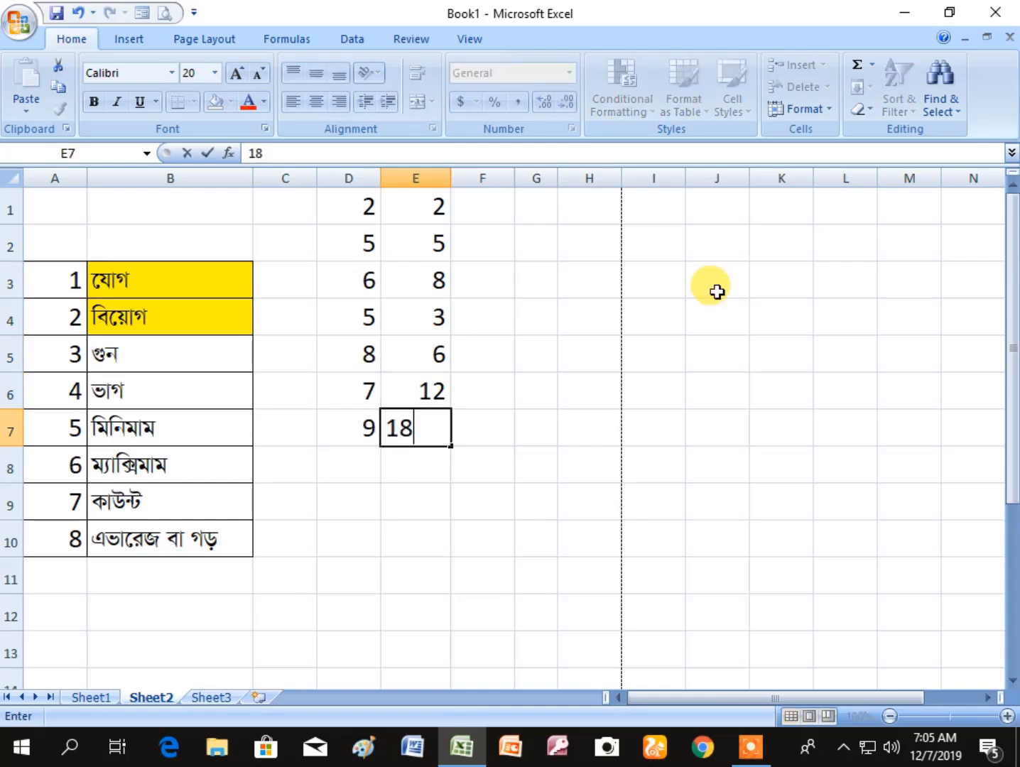
left_click(527, 346)
- Multiply the first pair in F1 with the formula =D1*E1, picking D1 and E1 as references
left_click(494, 208)
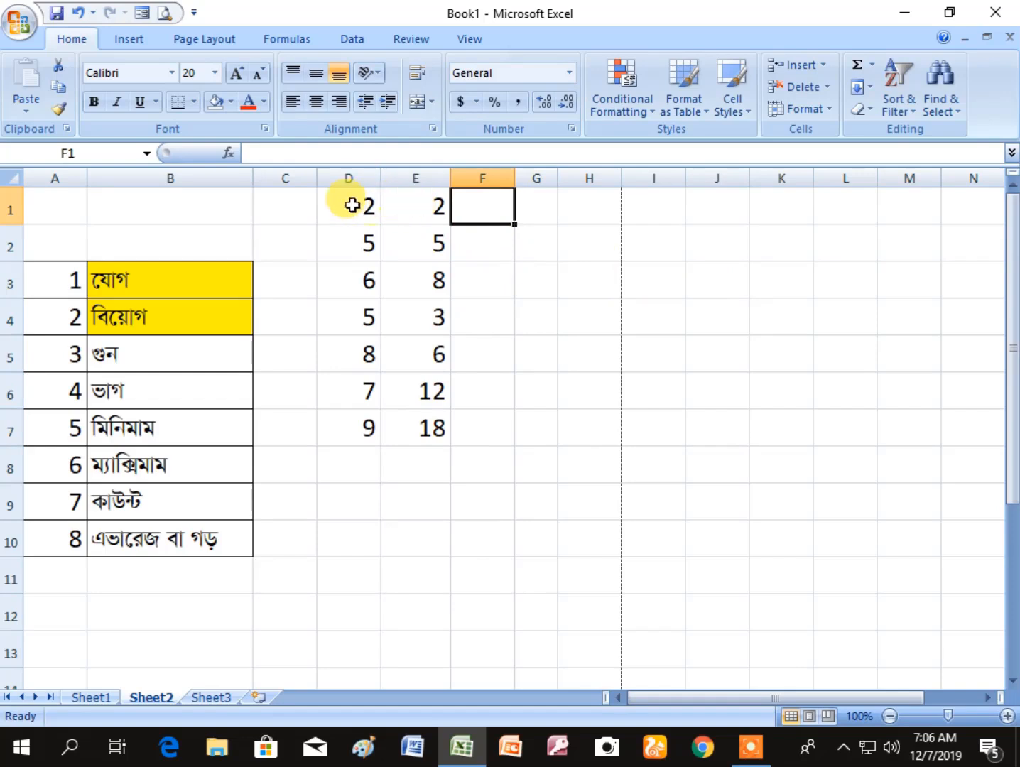
left_click(534, 315)
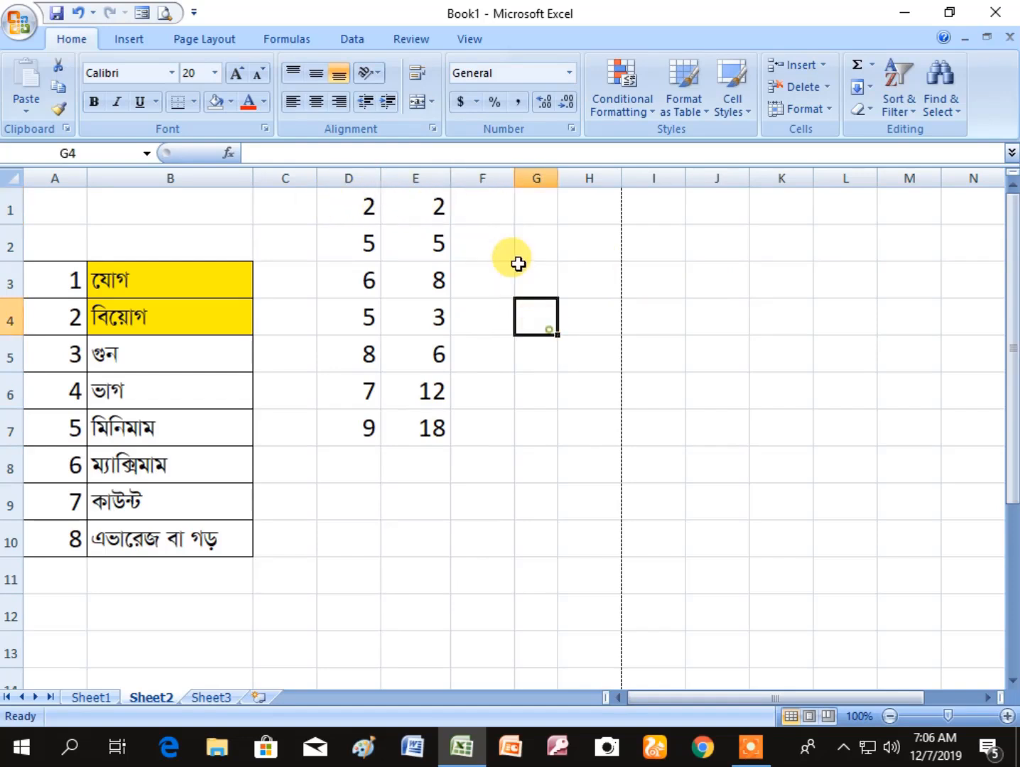
left_click(478, 211)
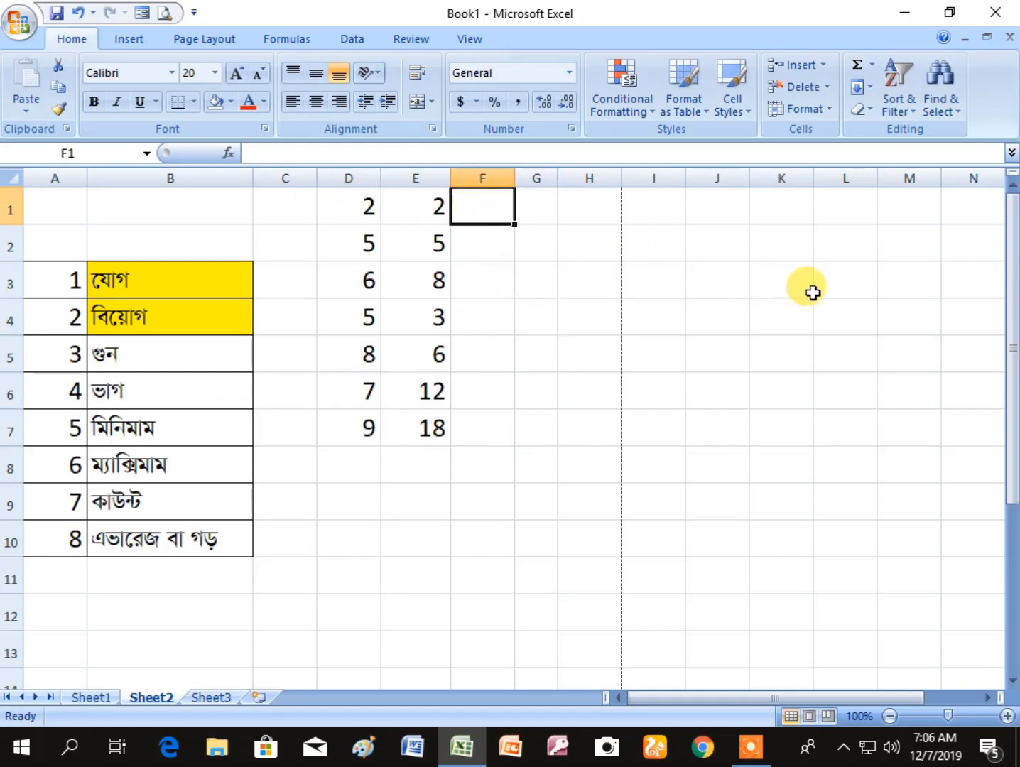
type("=")
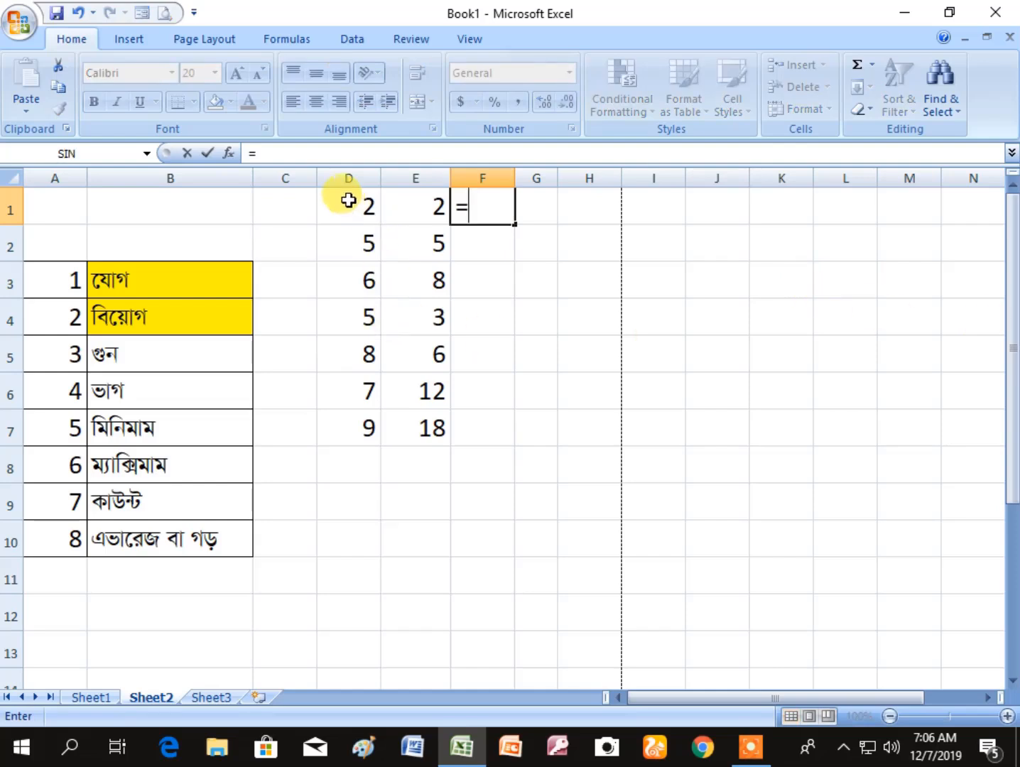
left_click(348, 200)
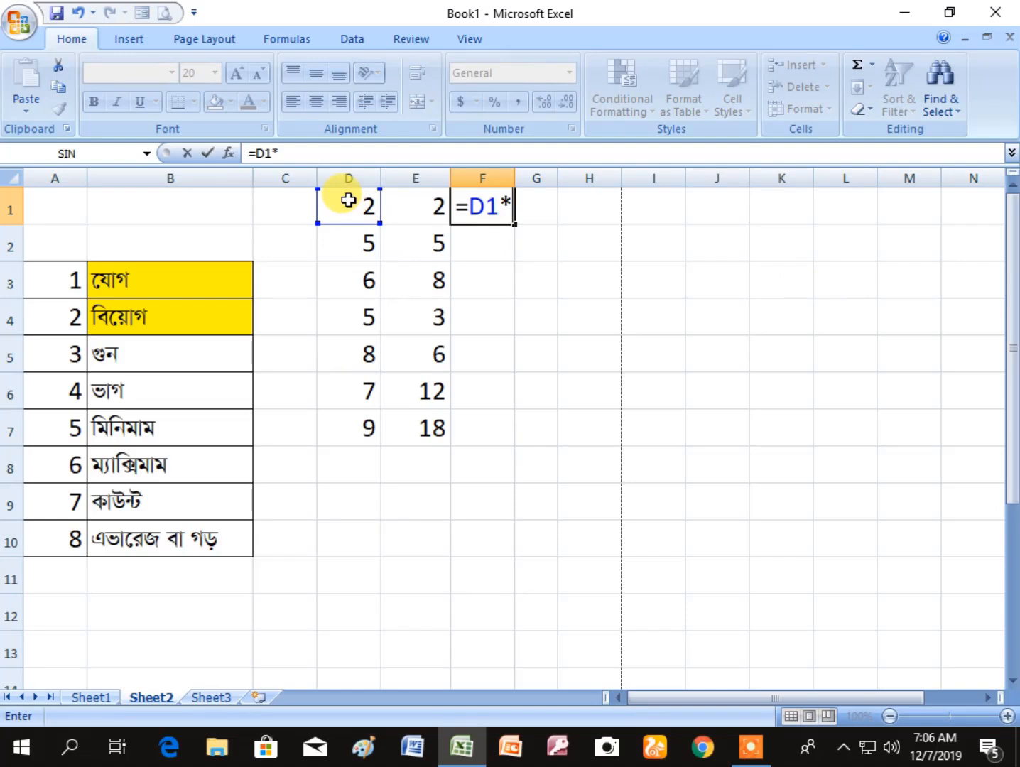
left_click(425, 209)
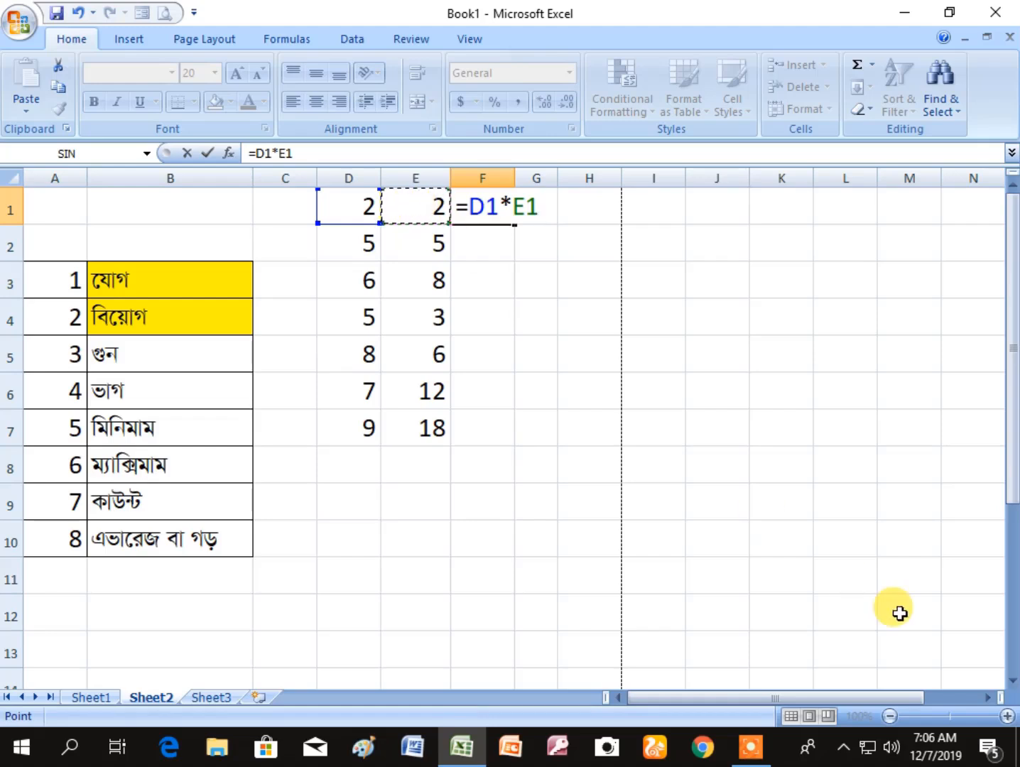
key("Return")
left_click(523, 488)
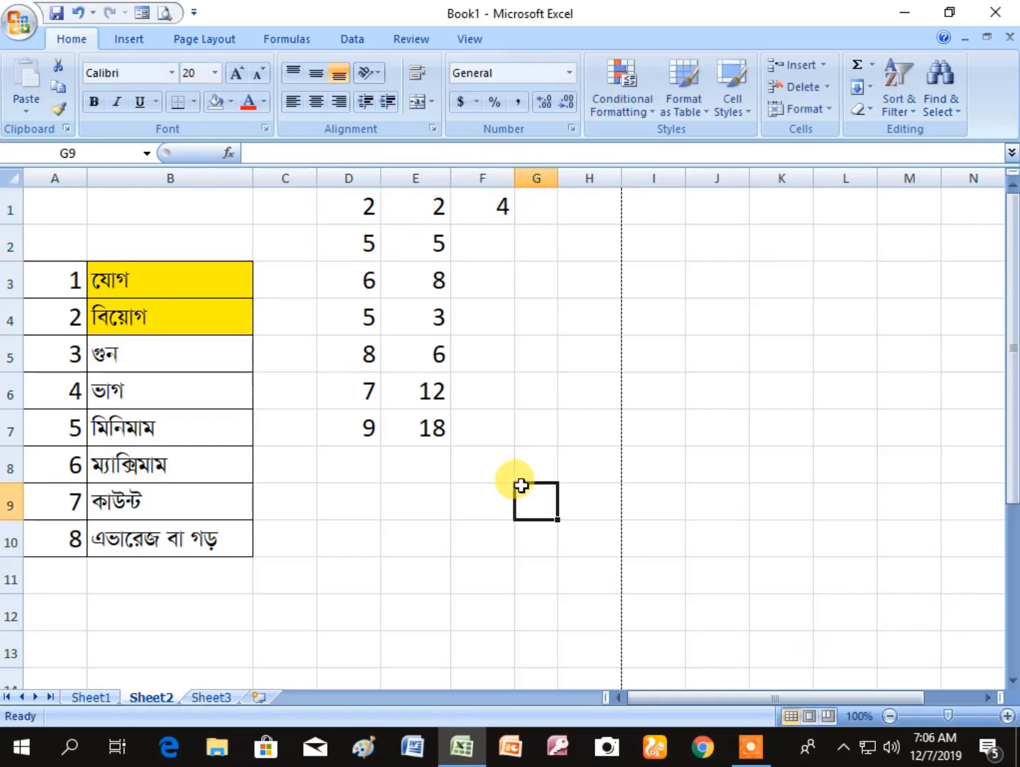
- Fill the multiplication formula from F1 down to F7
left_click(483, 206)
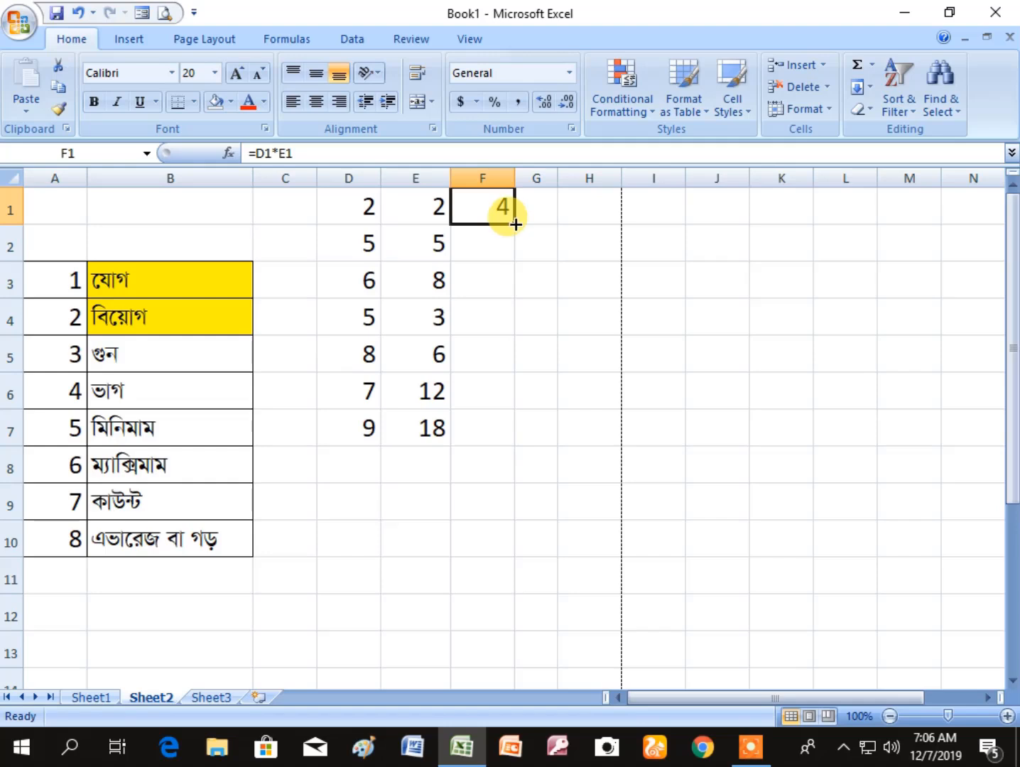
left_click_drag(515, 224, 516, 444)
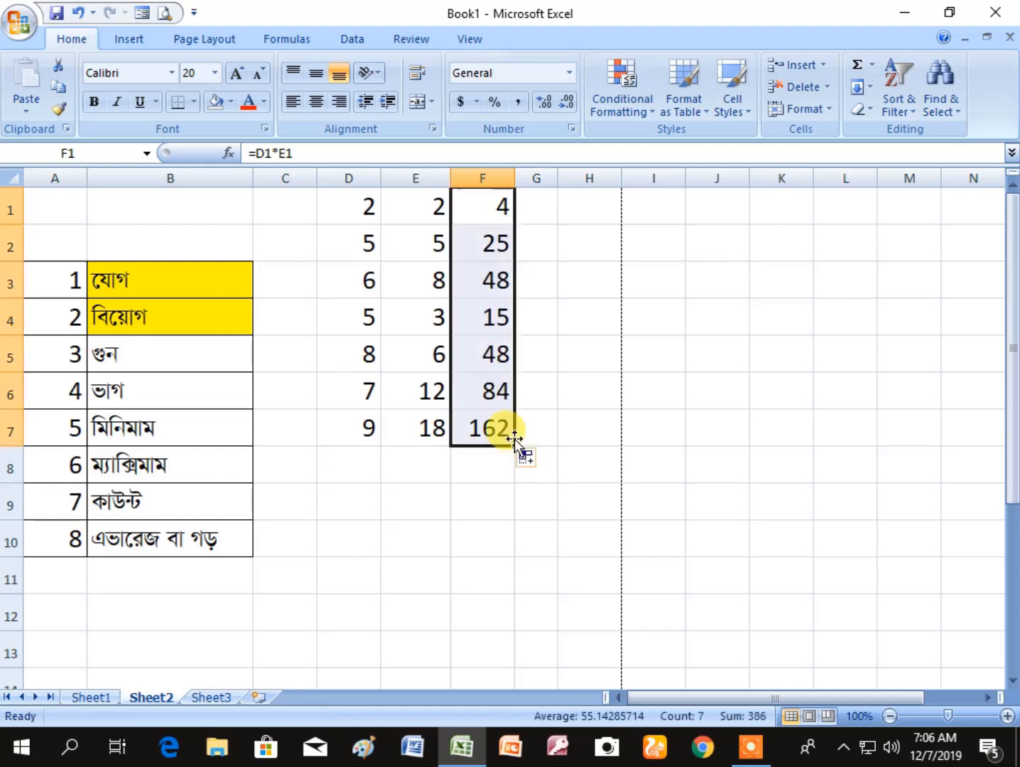
left_click(499, 544)
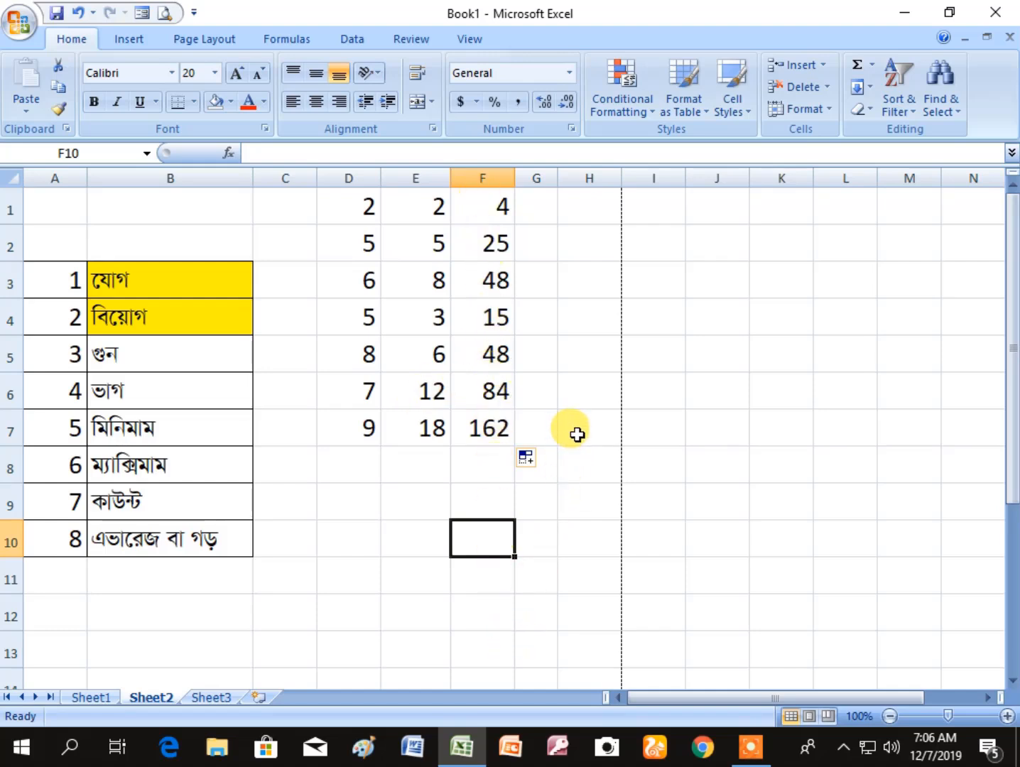
left_click(583, 378)
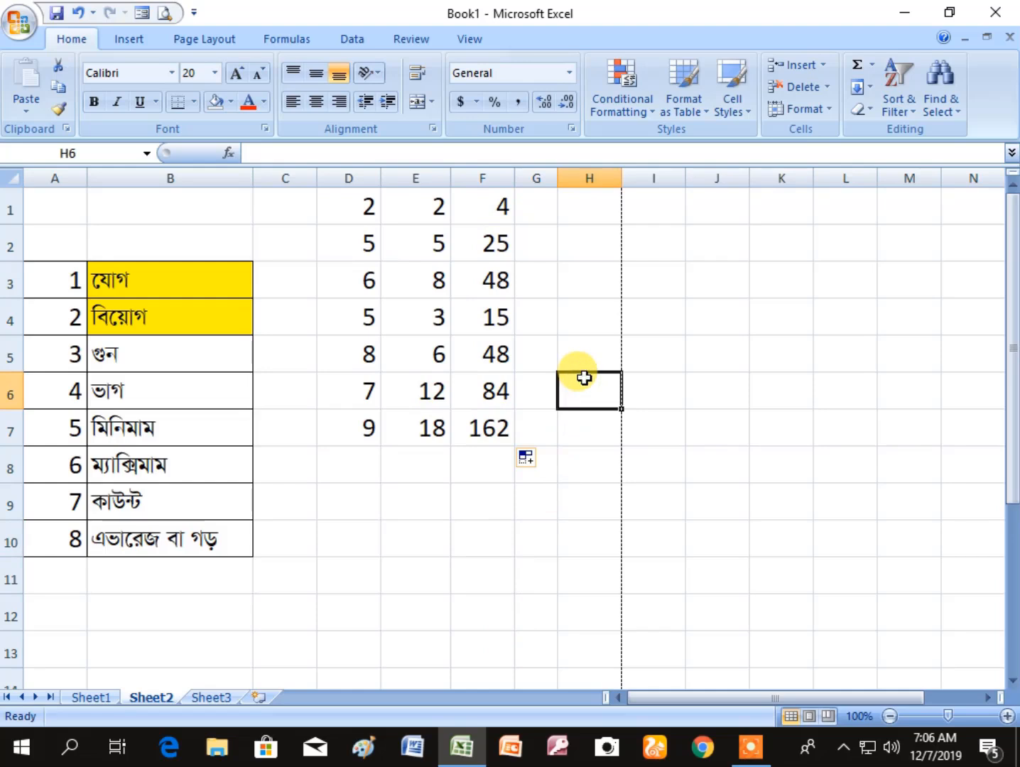
left_click(566, 254)
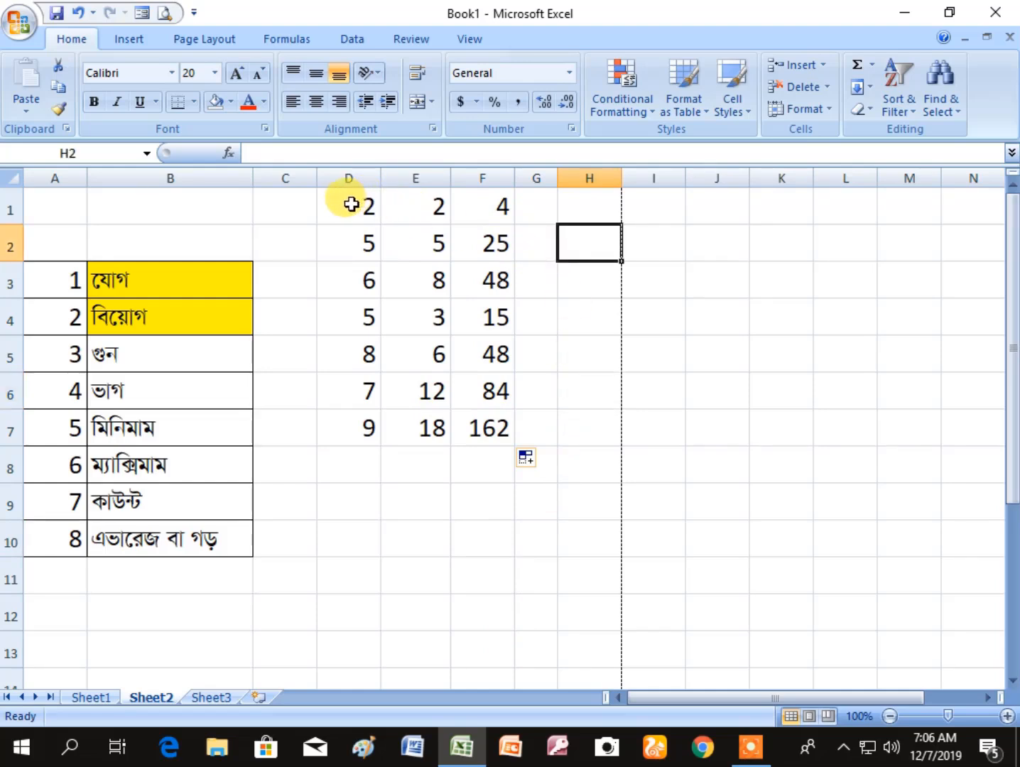
- Apply outline and inside borders to the multiplication table in D1:F7
left_click_drag(351, 205, 500, 426)
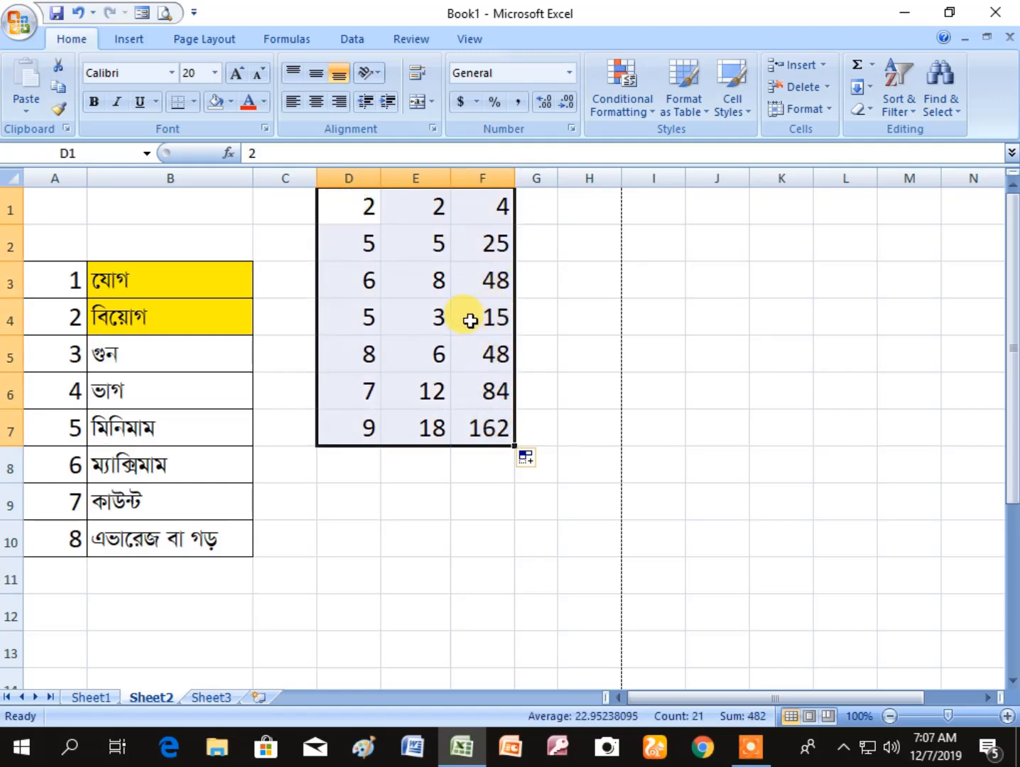
right_click(466, 290)
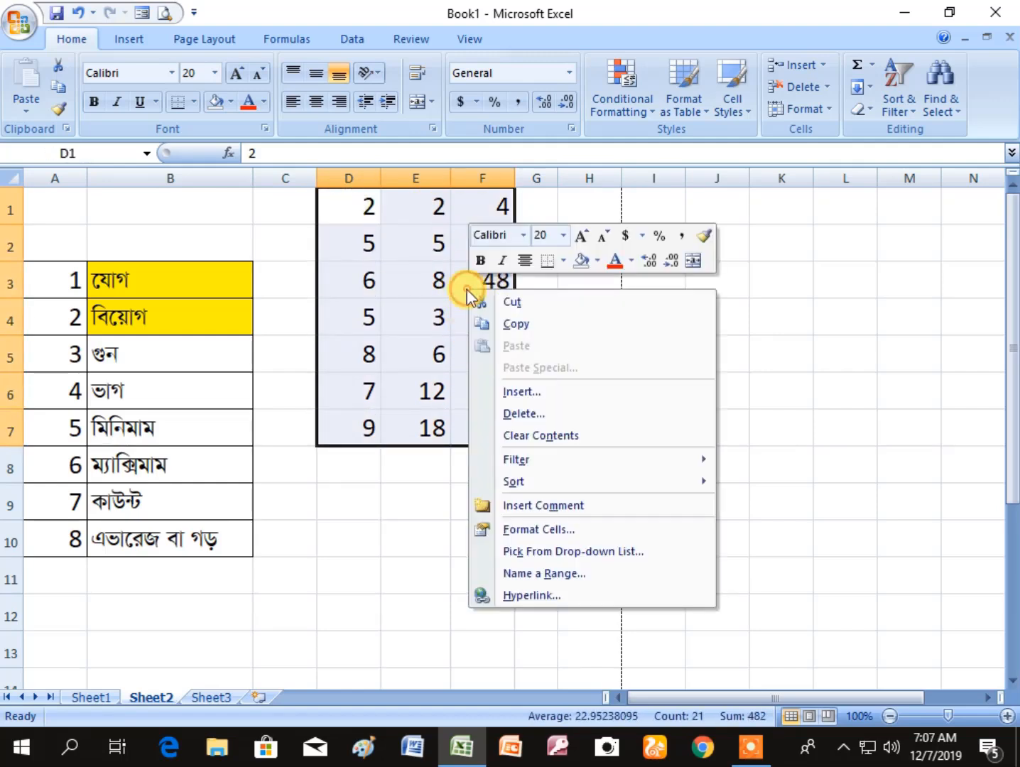
left_click(557, 532)
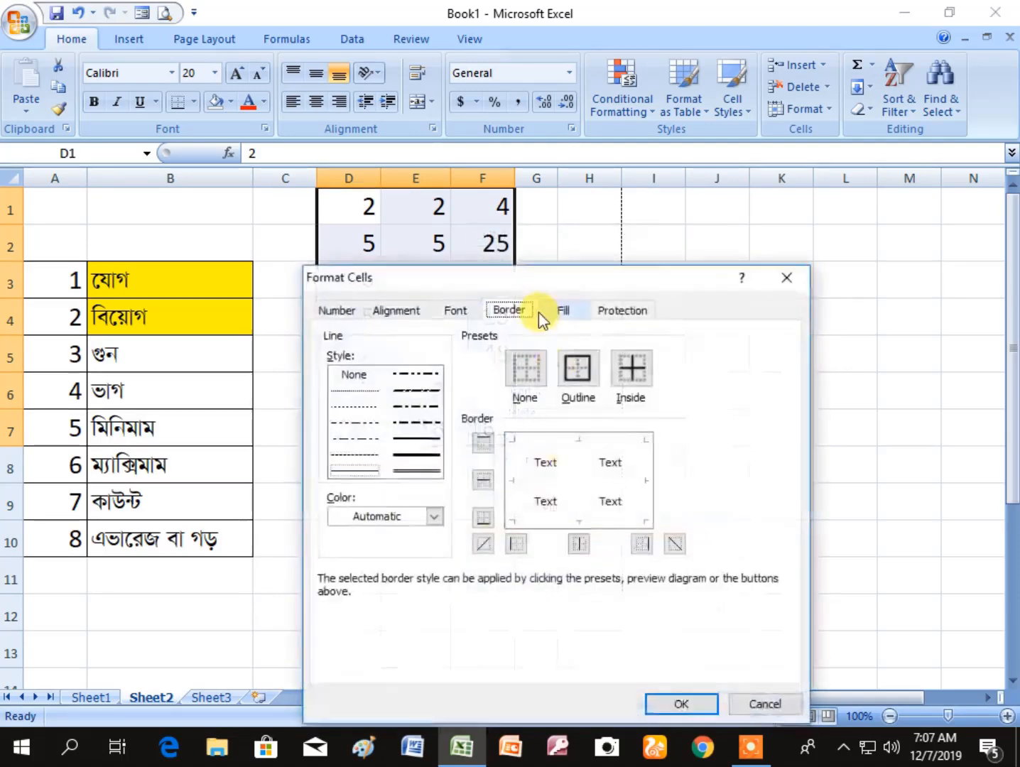
left_click(578, 368)
left_click(632, 377)
left_click(683, 703)
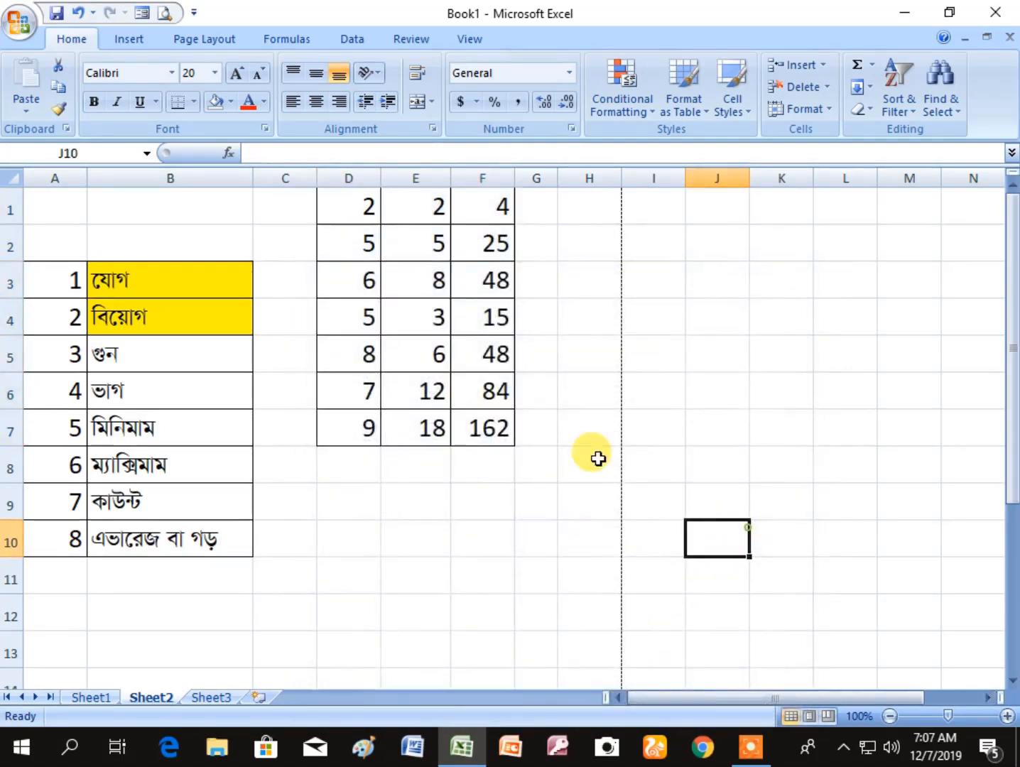
- Check the bordered tables in Print Preview, zooming in and out, and return to the worksheet
left_click(164, 13)
left_click(559, 270)
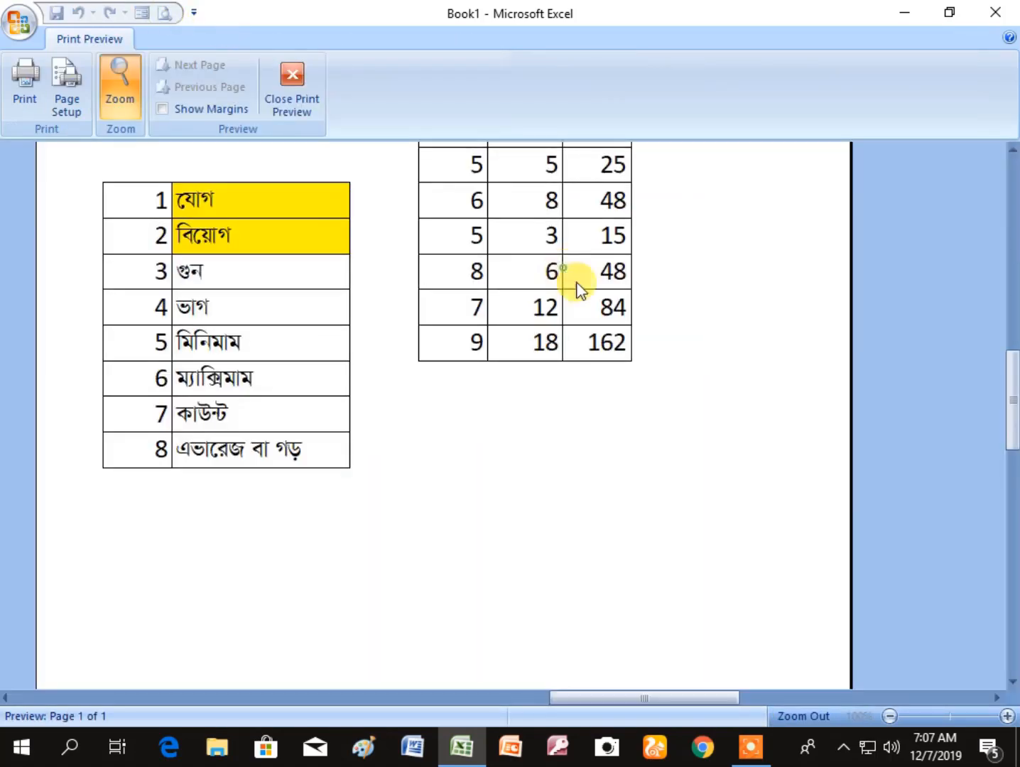
left_click(588, 458)
left_click(561, 314)
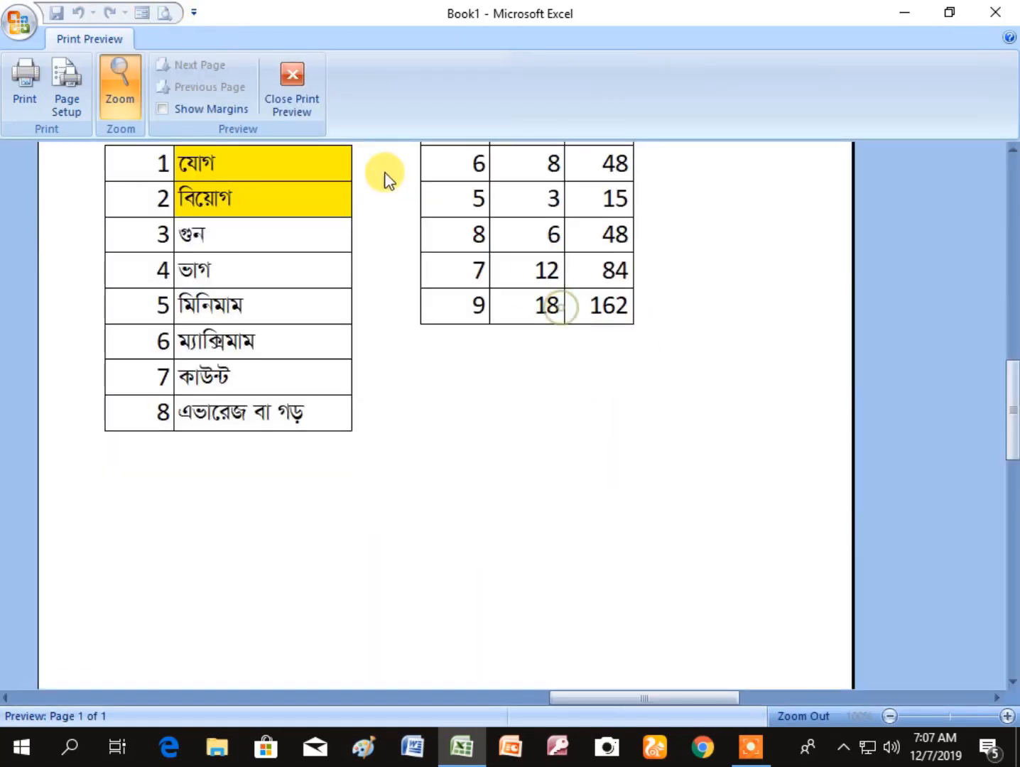
left_click(292, 89)
left_click(645, 529)
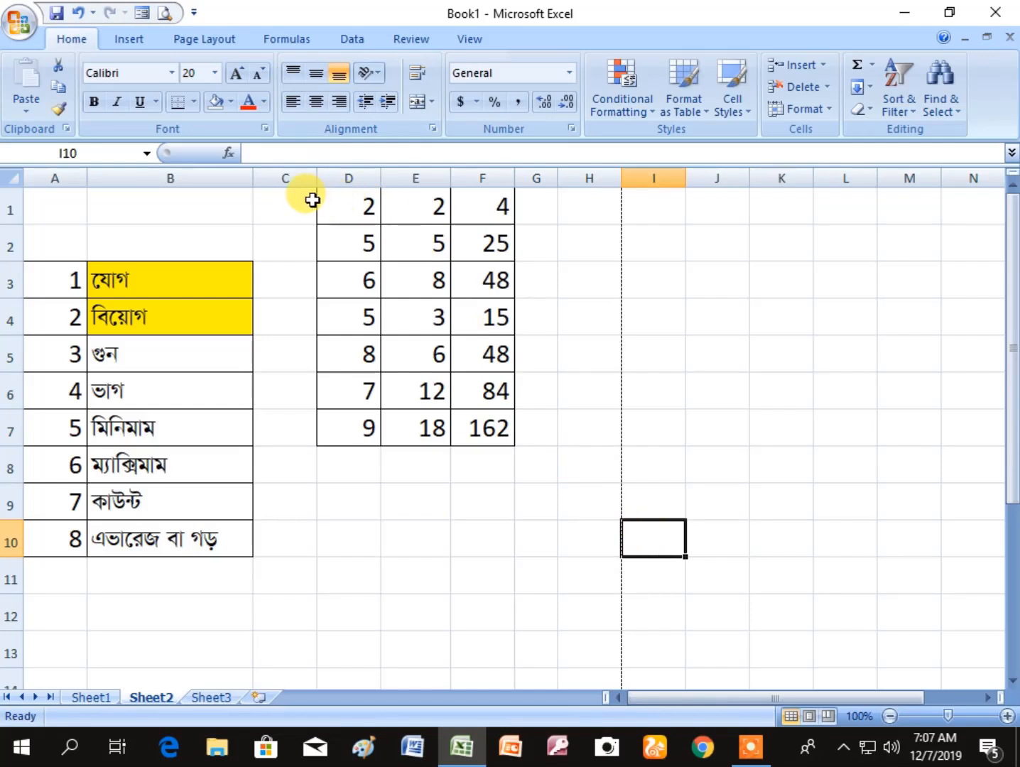
- Clear the contents of the multiplication table in D1:F8, keeping its borders
left_click_drag(320, 200, 500, 461)
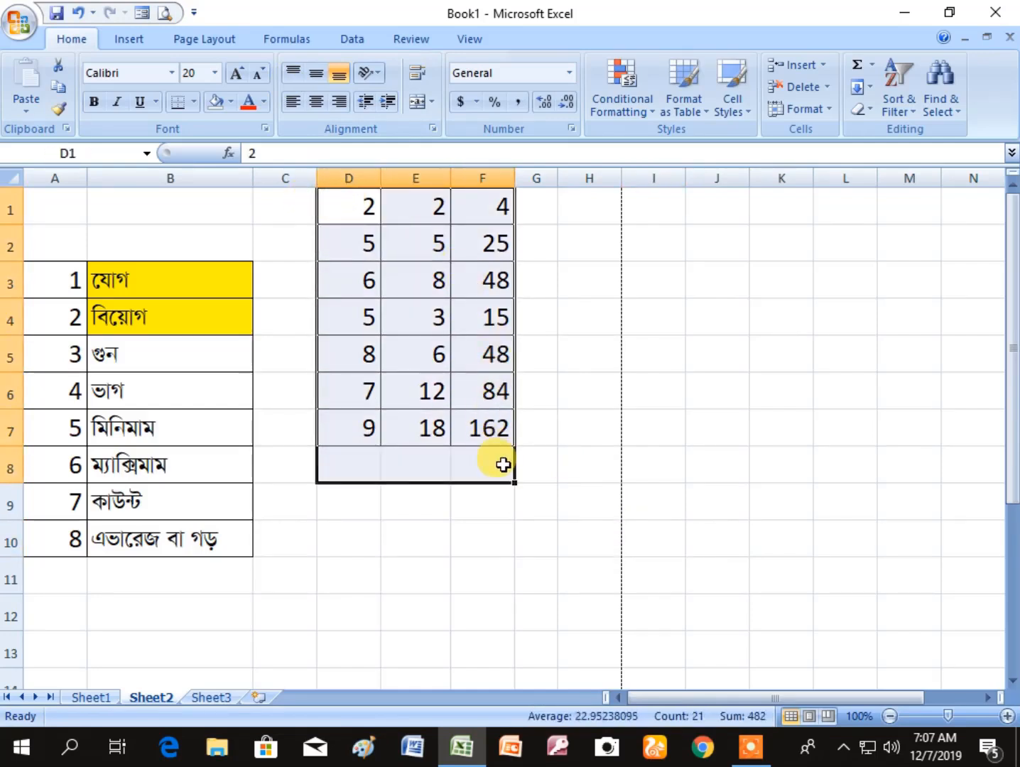
key("Delete")
left_click(474, 640)
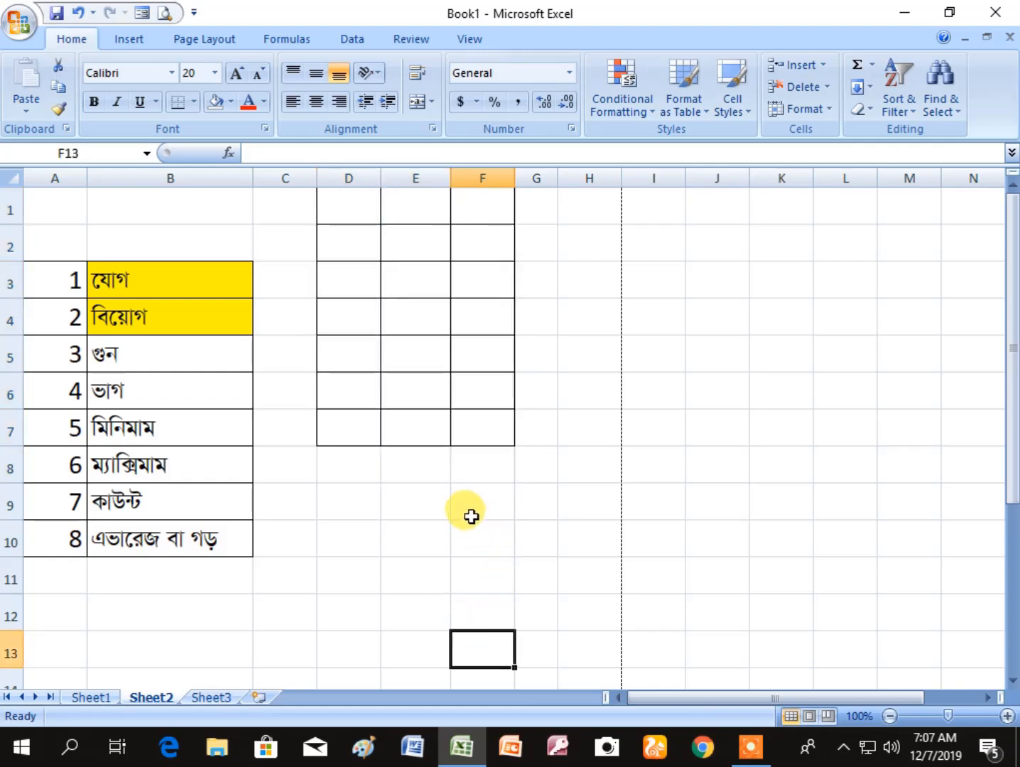
- Fill cell B5, the multiplication entry in the topic list, with yellow
left_click(196, 349)
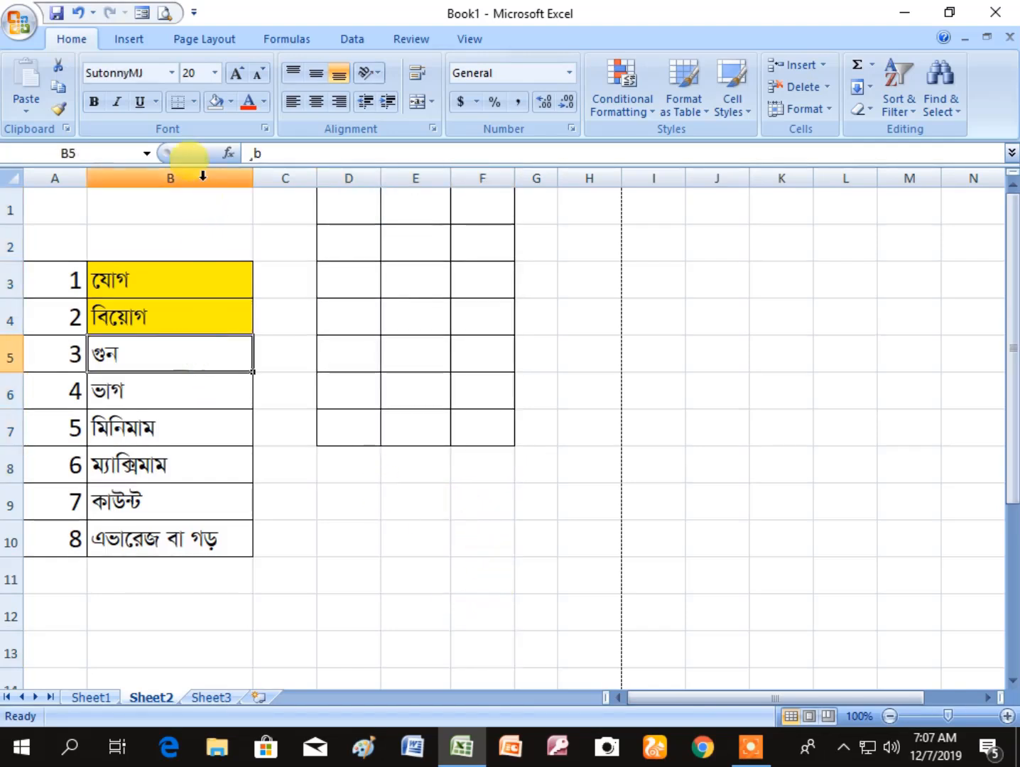
left_click(231, 106)
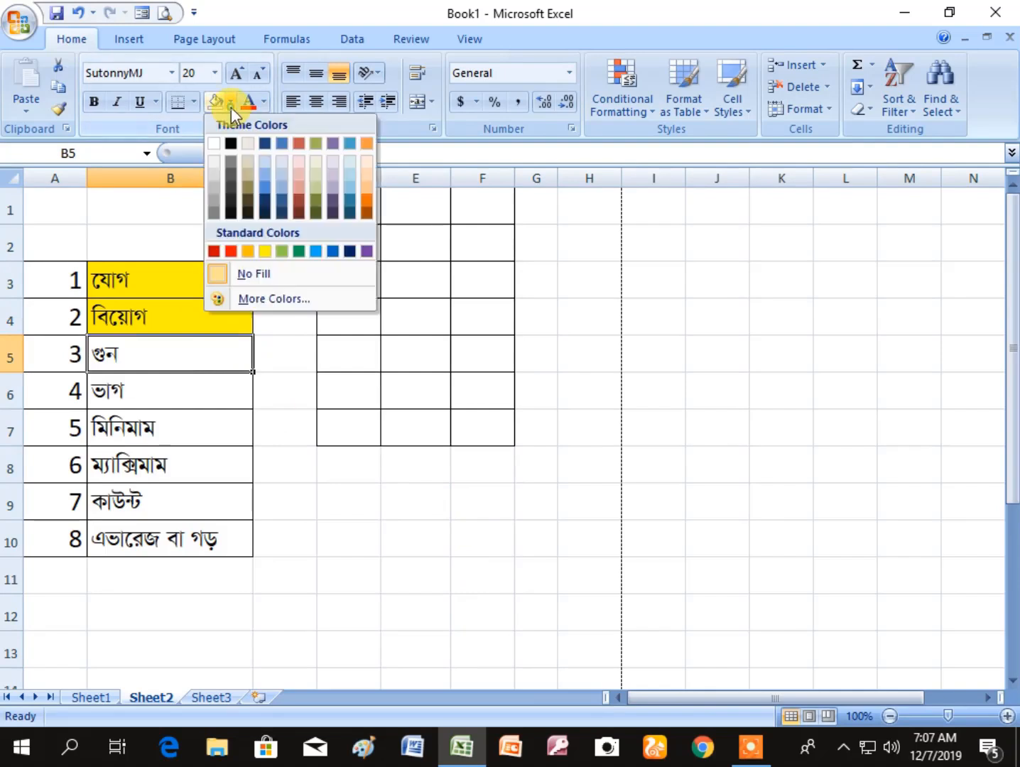
left_click(267, 248)
left_click(273, 369)
left_click(189, 384)
left_click(418, 577)
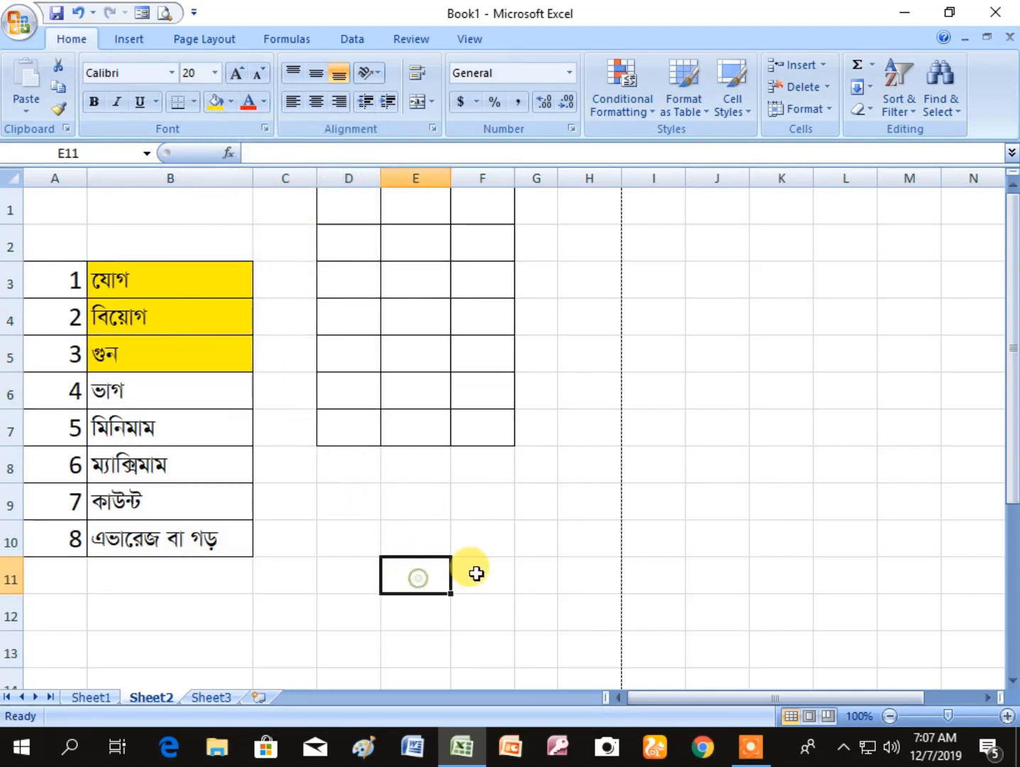
- Enter 12, 52, 41, 36, 75, 10 and 9 in cells D1 to D7 of the bordered table
left_click(347, 204)
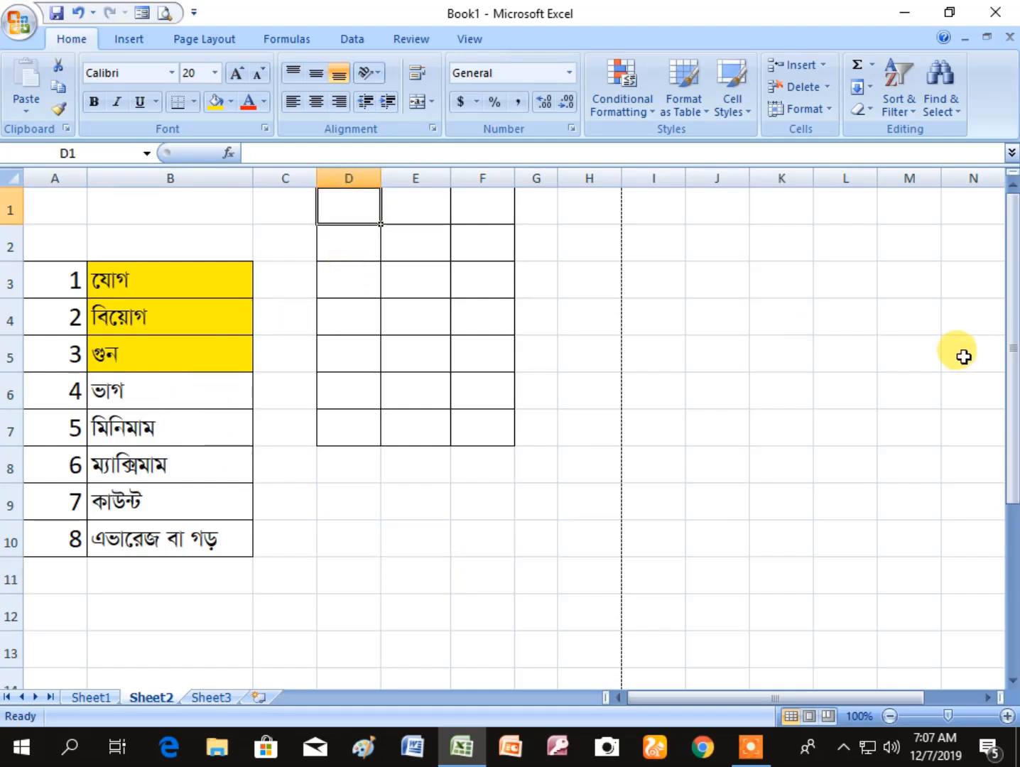
type("12")
key("Return")
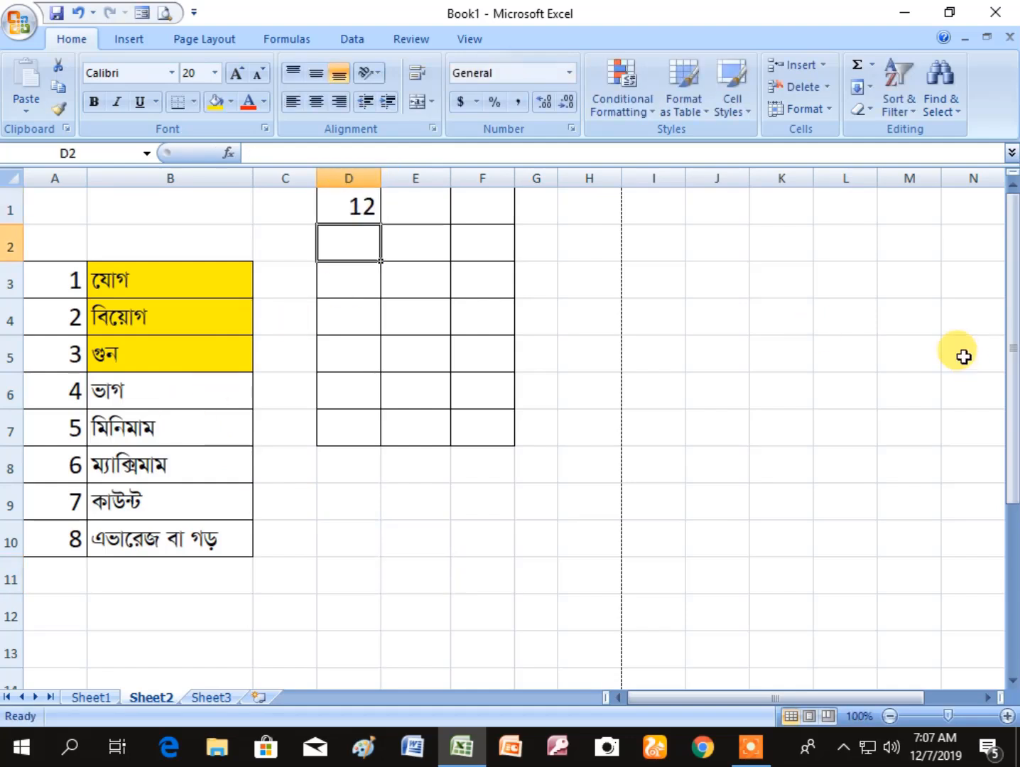
type("52")
key("Return")
type("41")
key("Return")
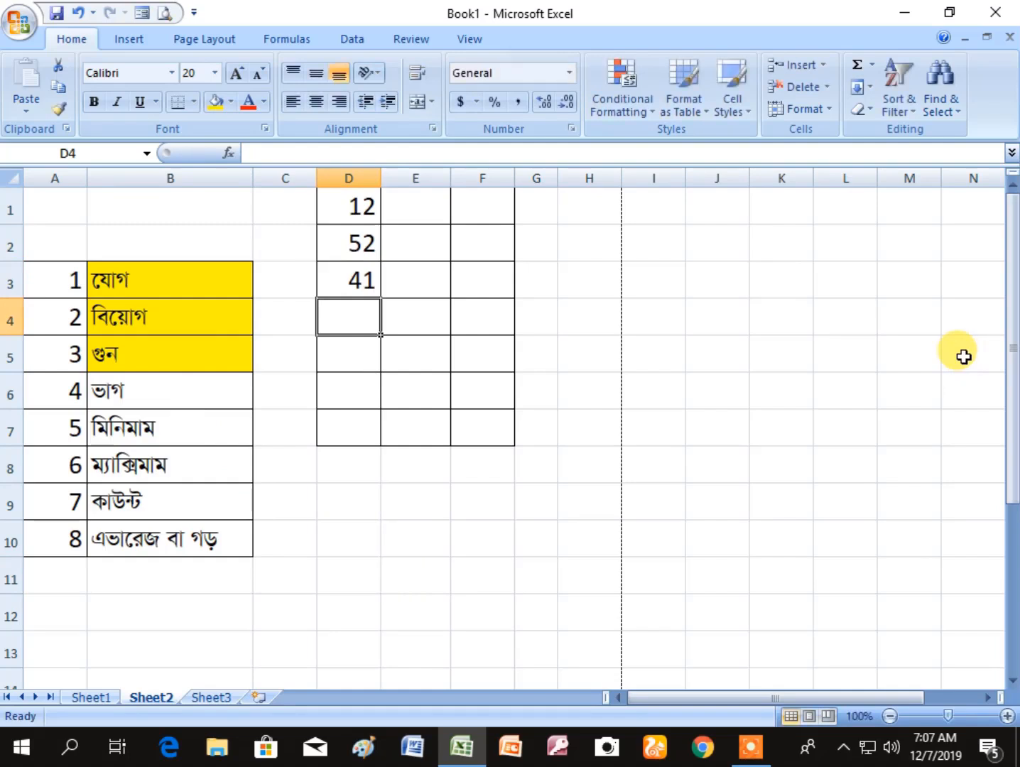
type("36")
key("Return")
type("75")
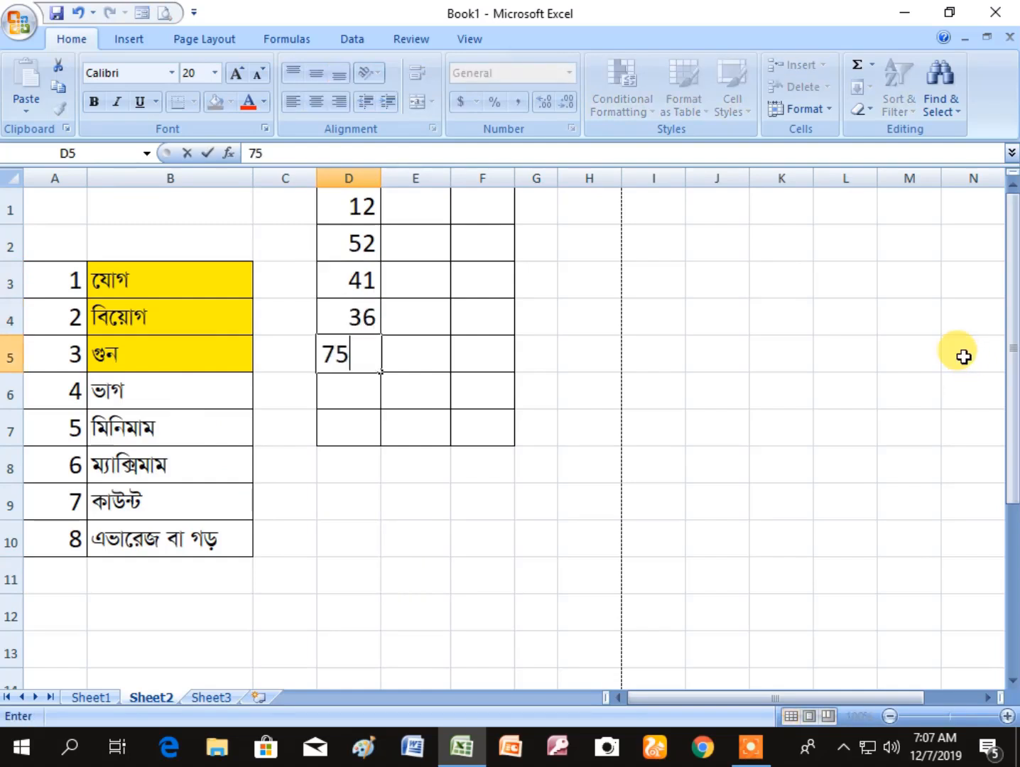
key("Return")
type("10")
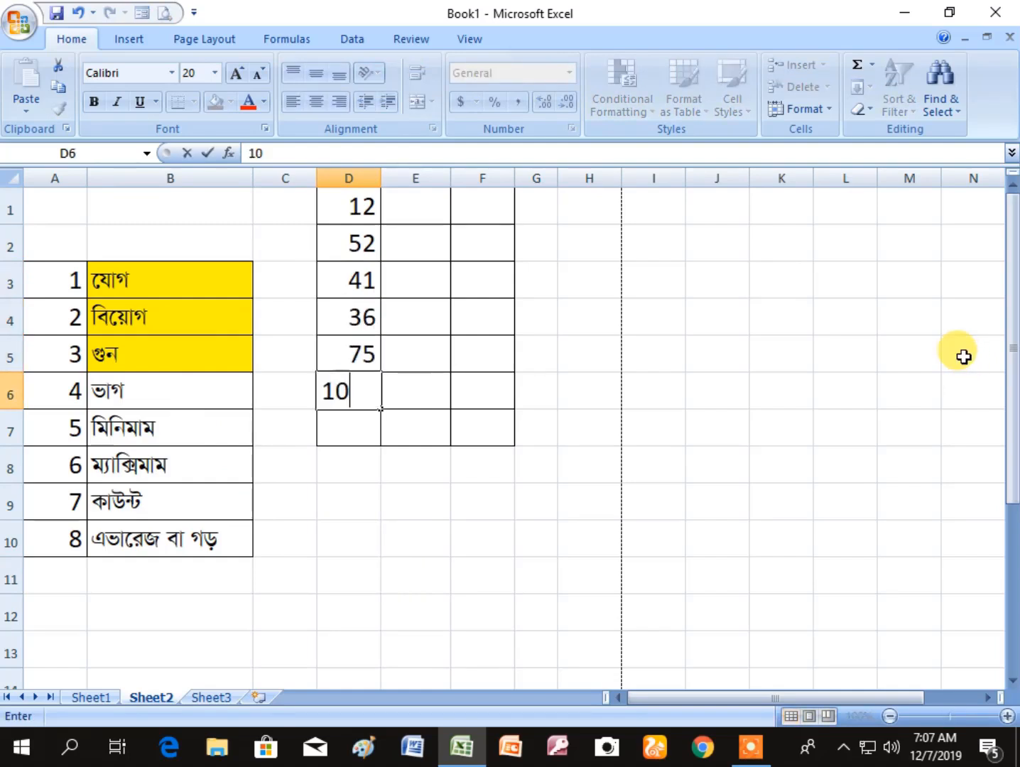
key("Left")
key("Down")
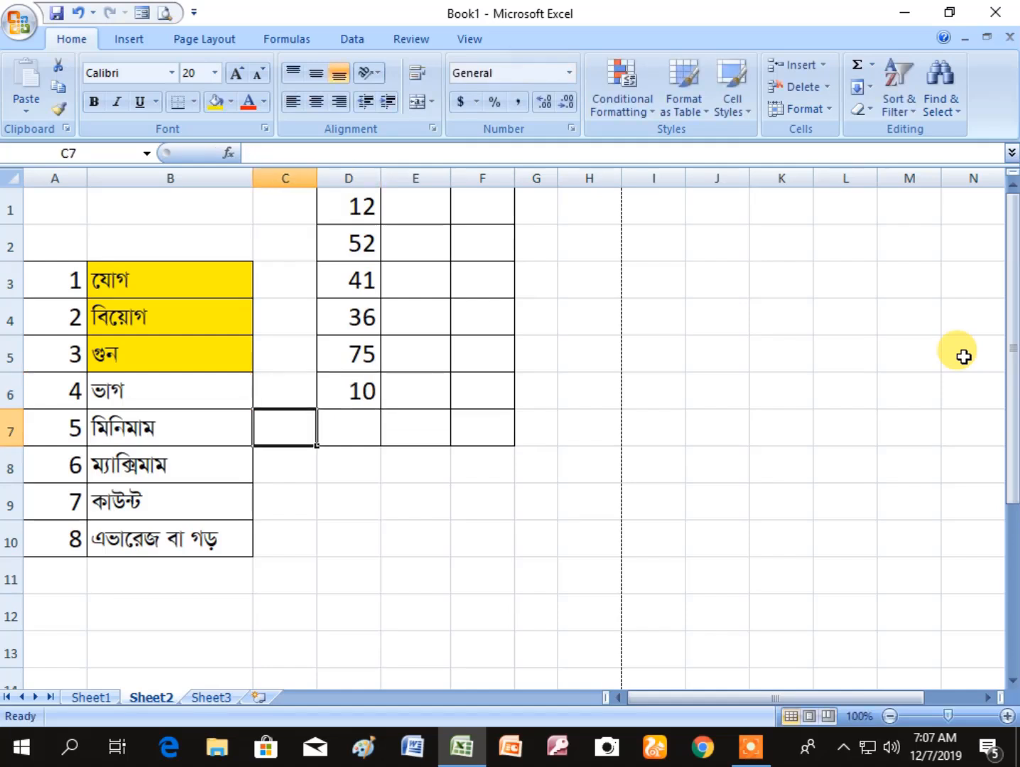
key("Right")
type("9")
key("Right")
- Enter 2, 5, 8, 7, 6, 12 and 10 in cells E1 to E7 of the table
key("Up")
key("Up")
key("Up")
key("Up")
key("Up")
key("Up")
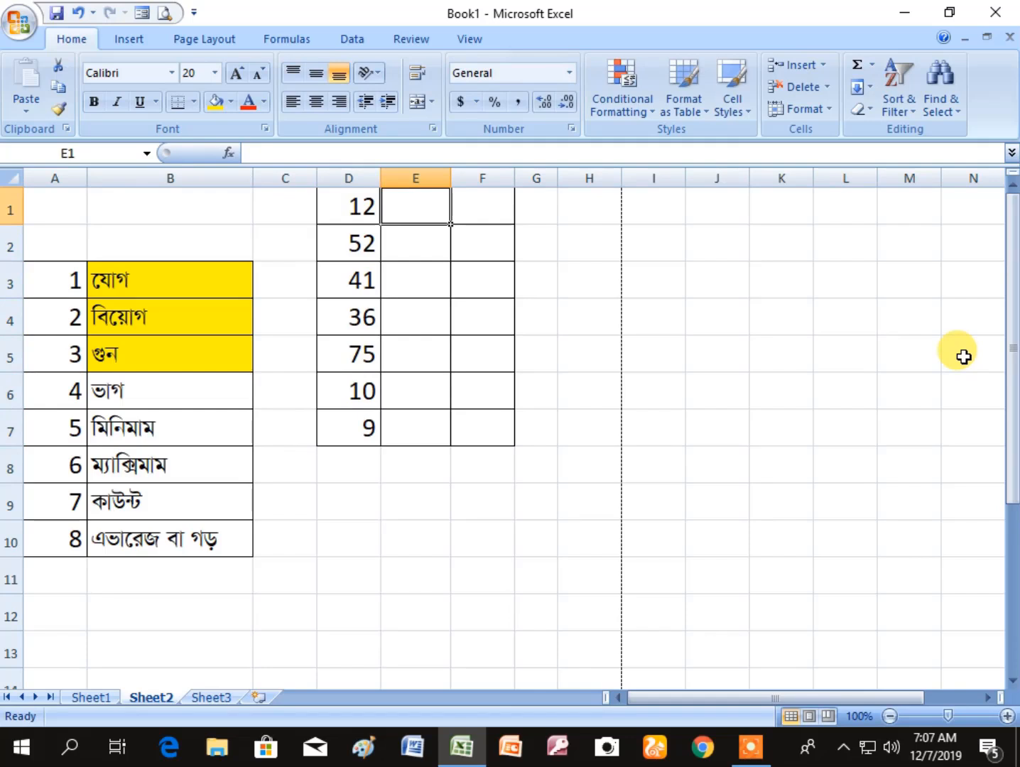
type("2")
key("Return")
type("5")
key("Return")
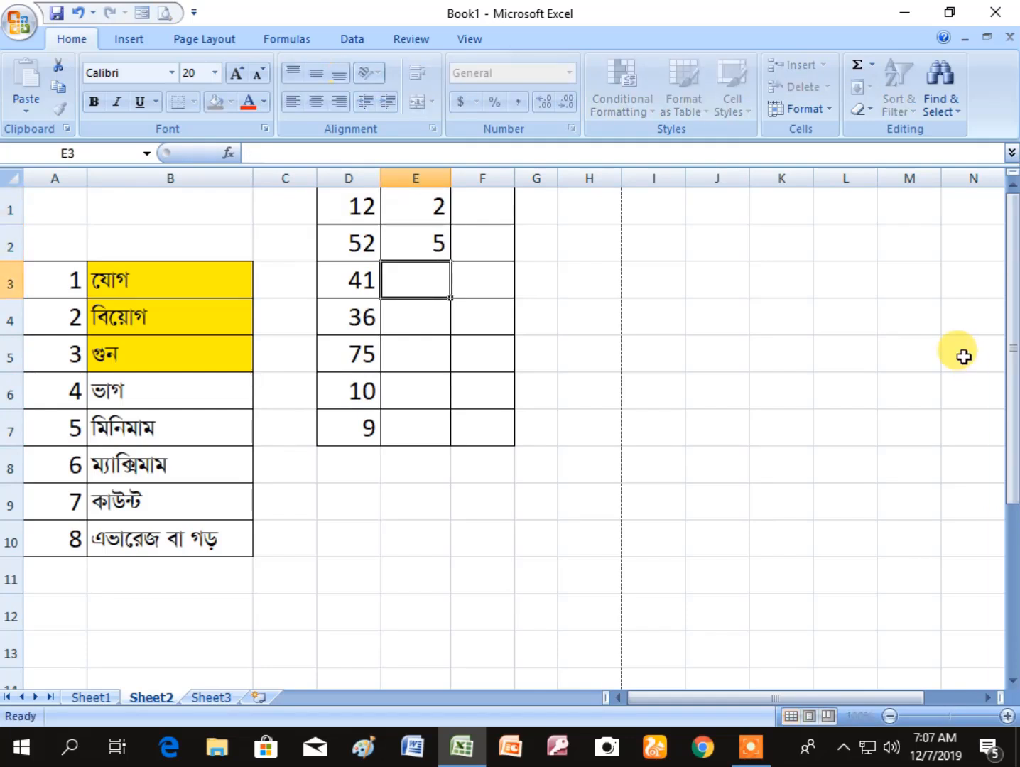
type("8")
key("Return")
type("7")
key("Return")
type("6")
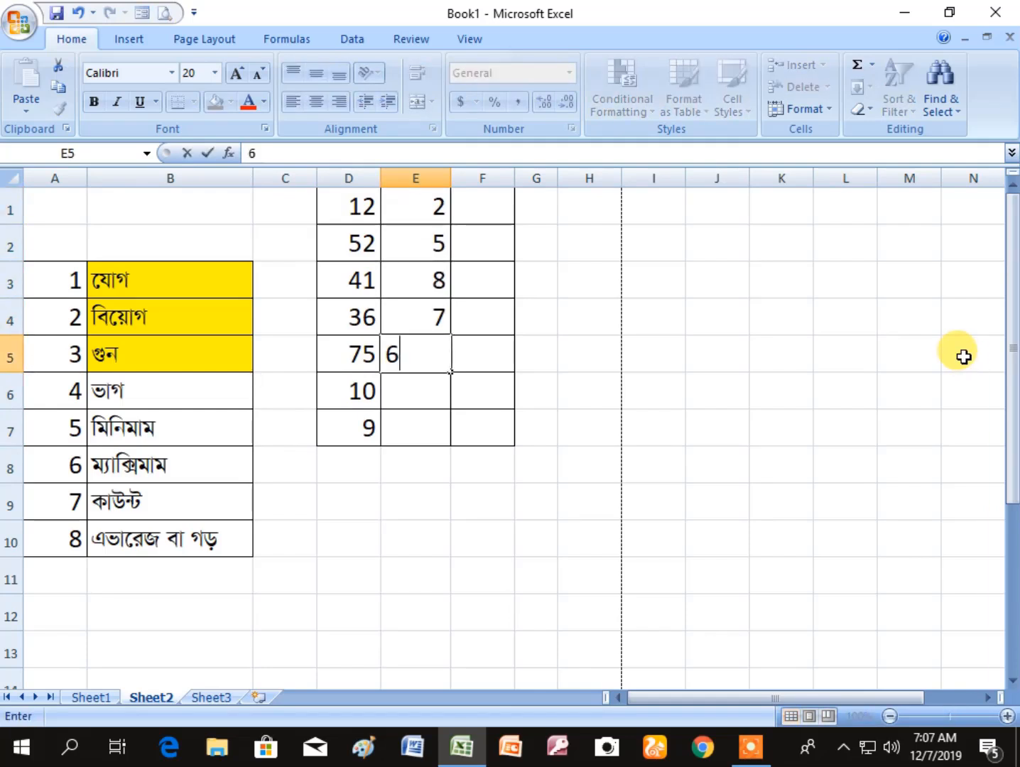
key("Return")
type("12")
key("Return")
type("10")
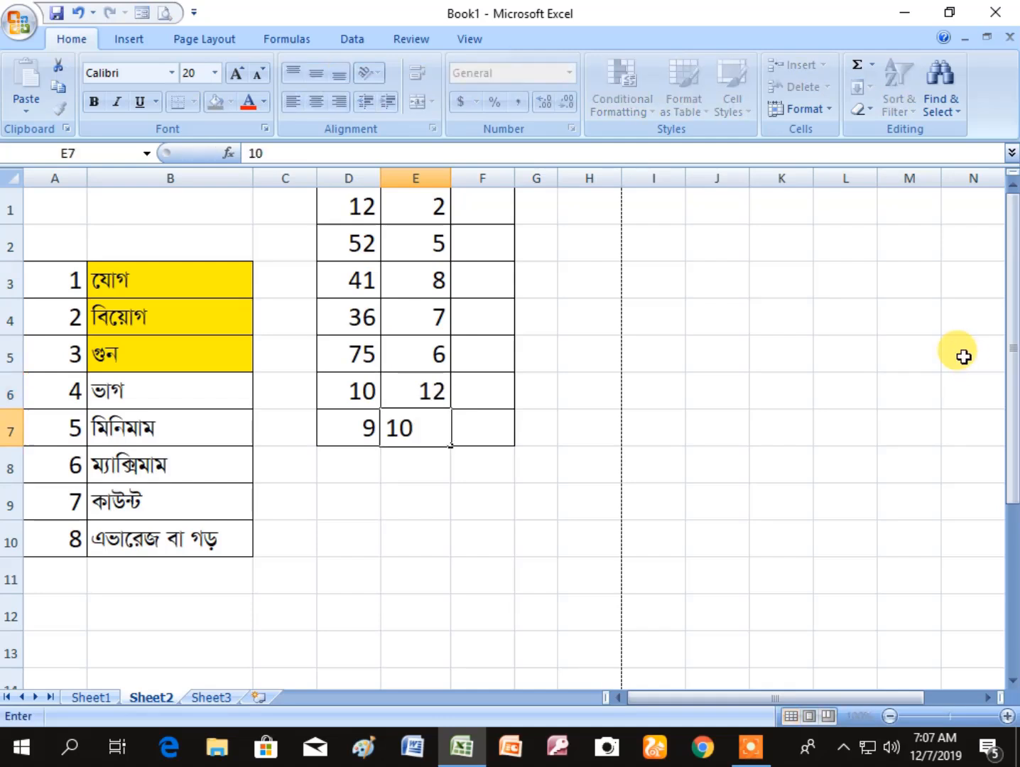
key("Return")
left_click_drag(542, 547, 542, 568)
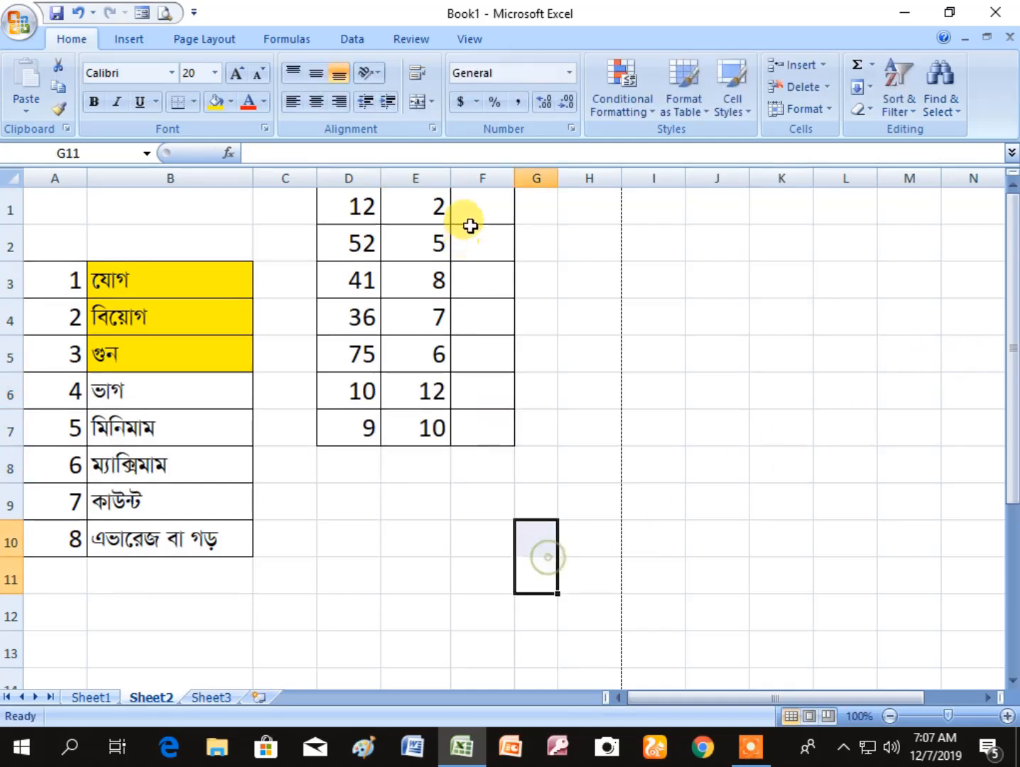
- Widen column F to nearly double its width to make room for the division results
left_click(476, 206)
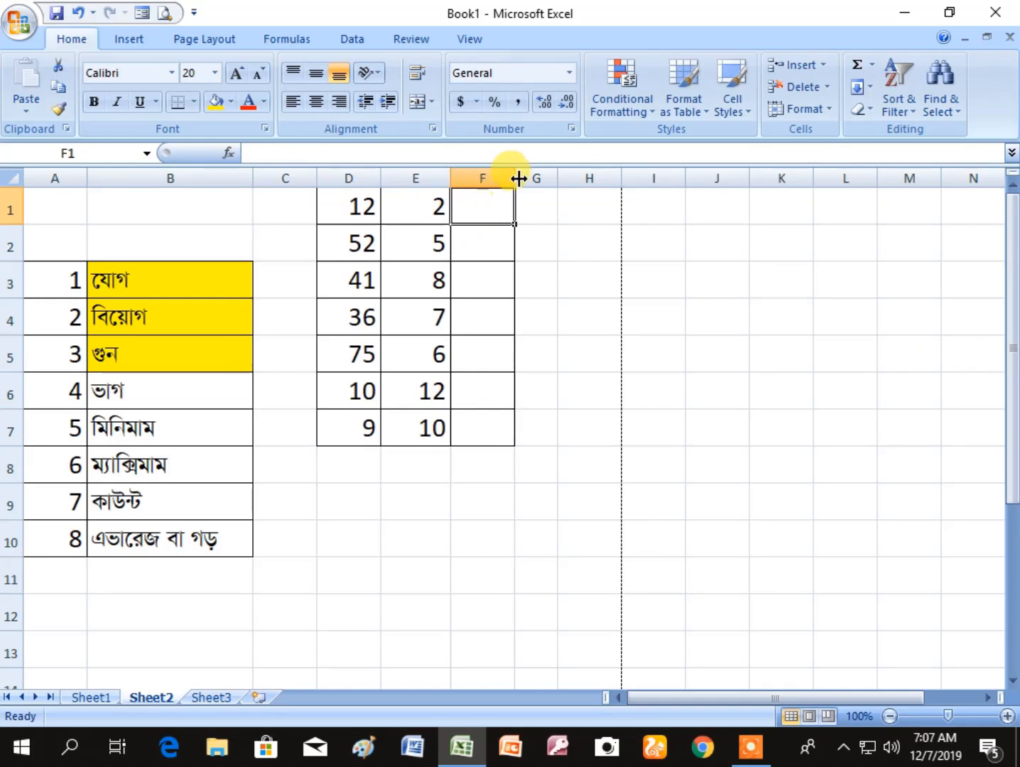
left_click_drag(519, 178, 567, 177)
left_click(834, 434)
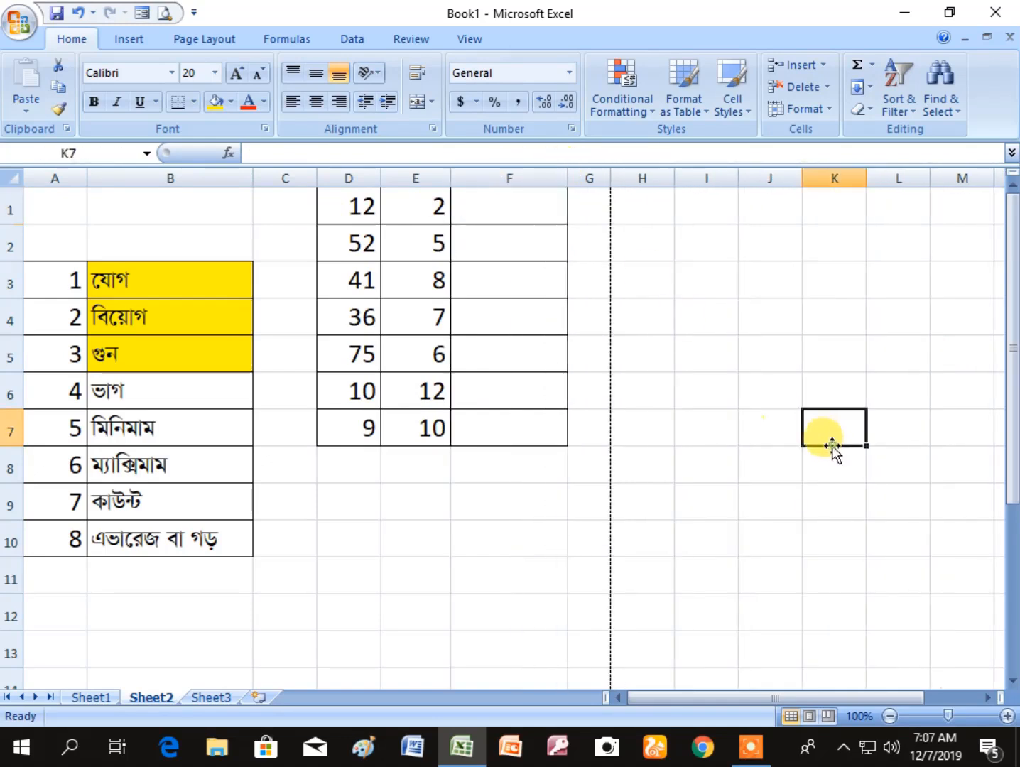
- Divide the first pair in F1 with the formula =D1/E1, picking D1 and E1 as references
left_click(531, 218)
type("=")
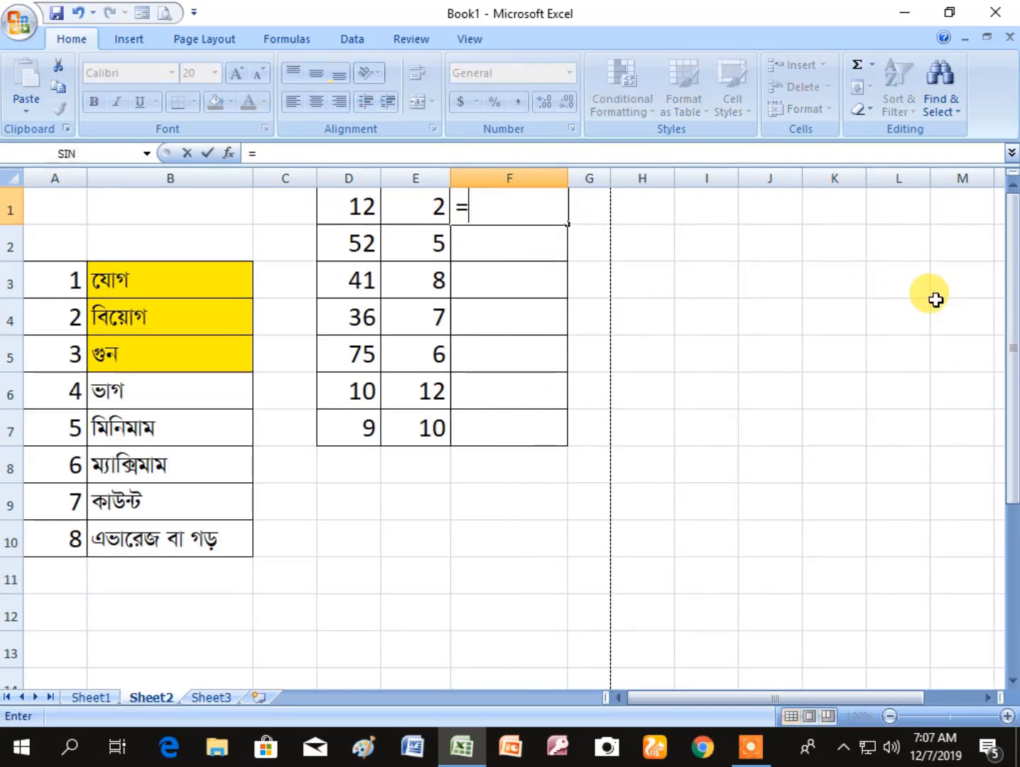
left_click(356, 209)
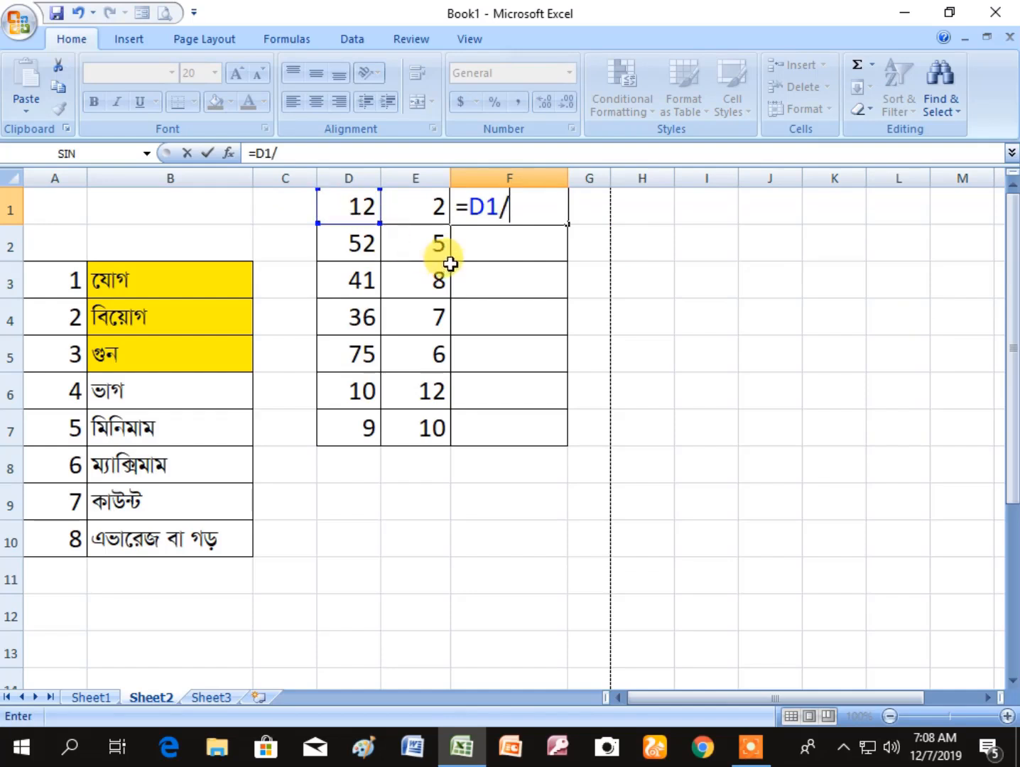
left_click(422, 215)
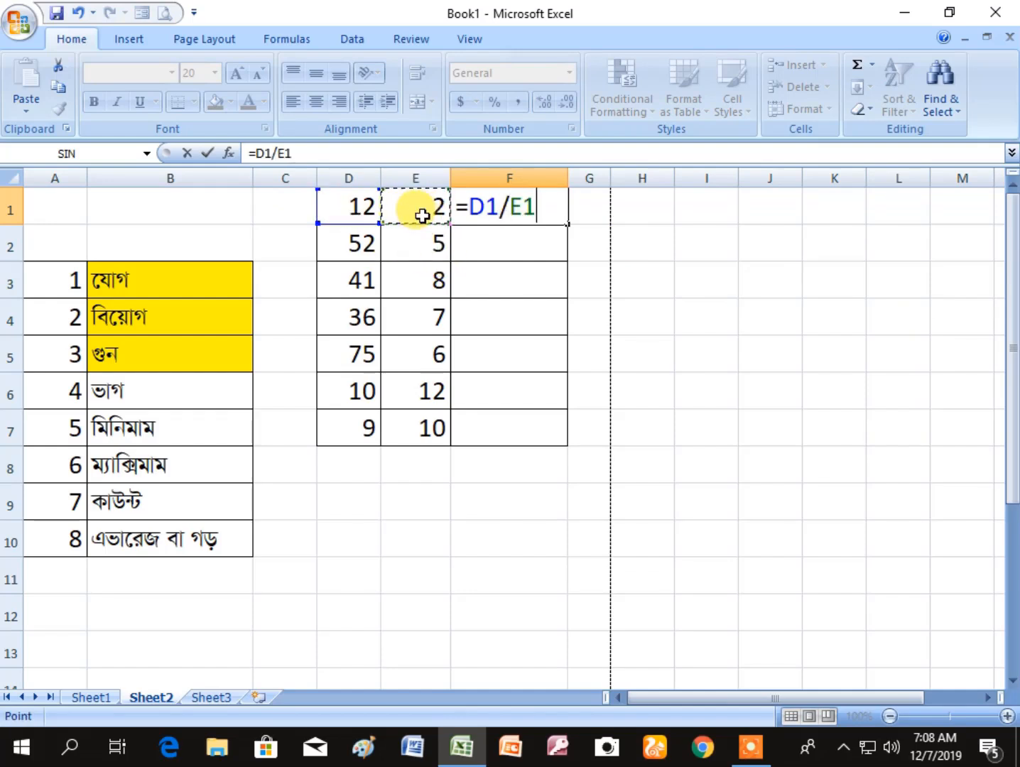
key("Return")
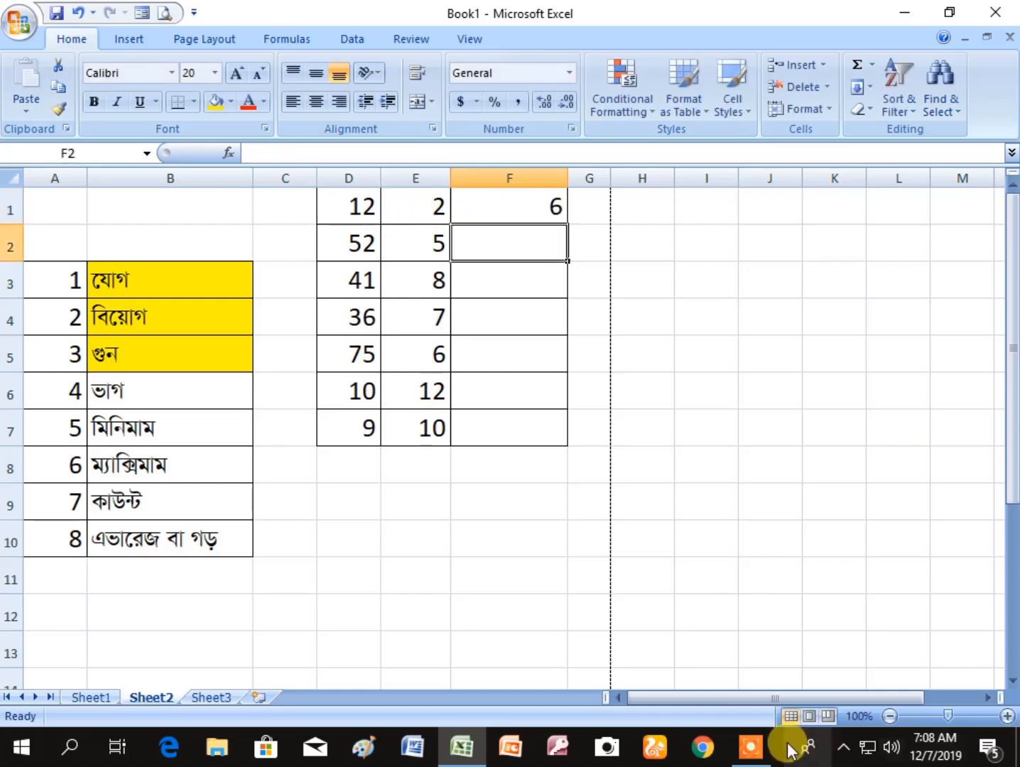
left_click(781, 489)
- Fill the division formula from F1 down to F7
left_click(519, 200)
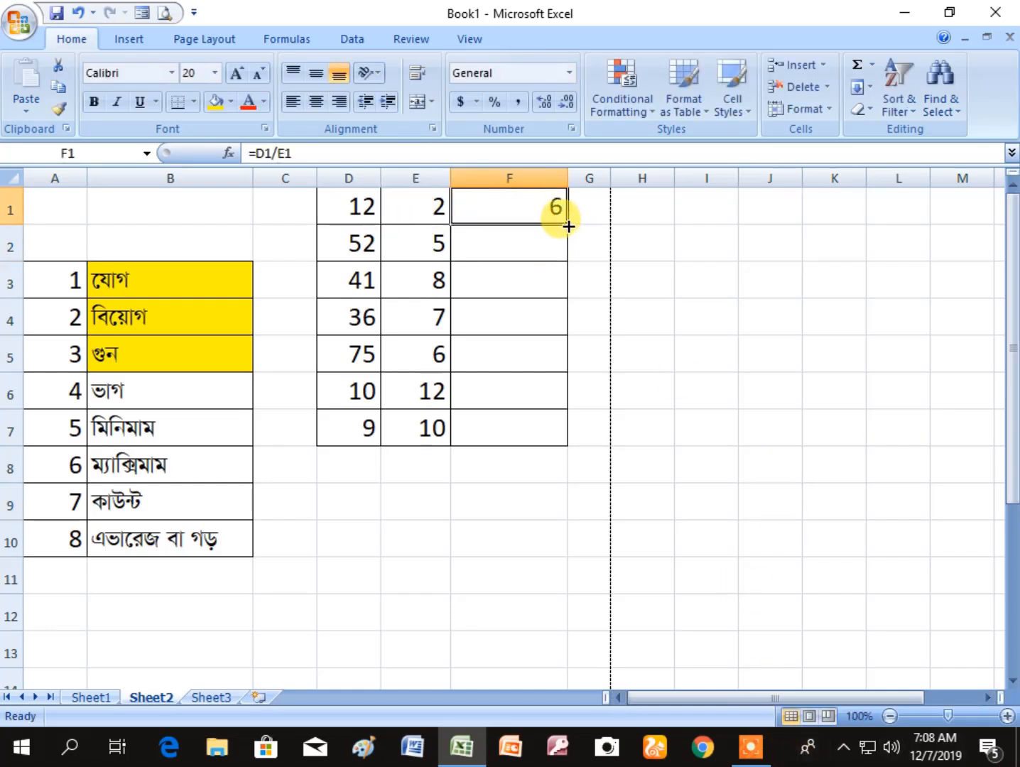
left_click_drag(568, 225, 573, 443)
left_click(822, 542)
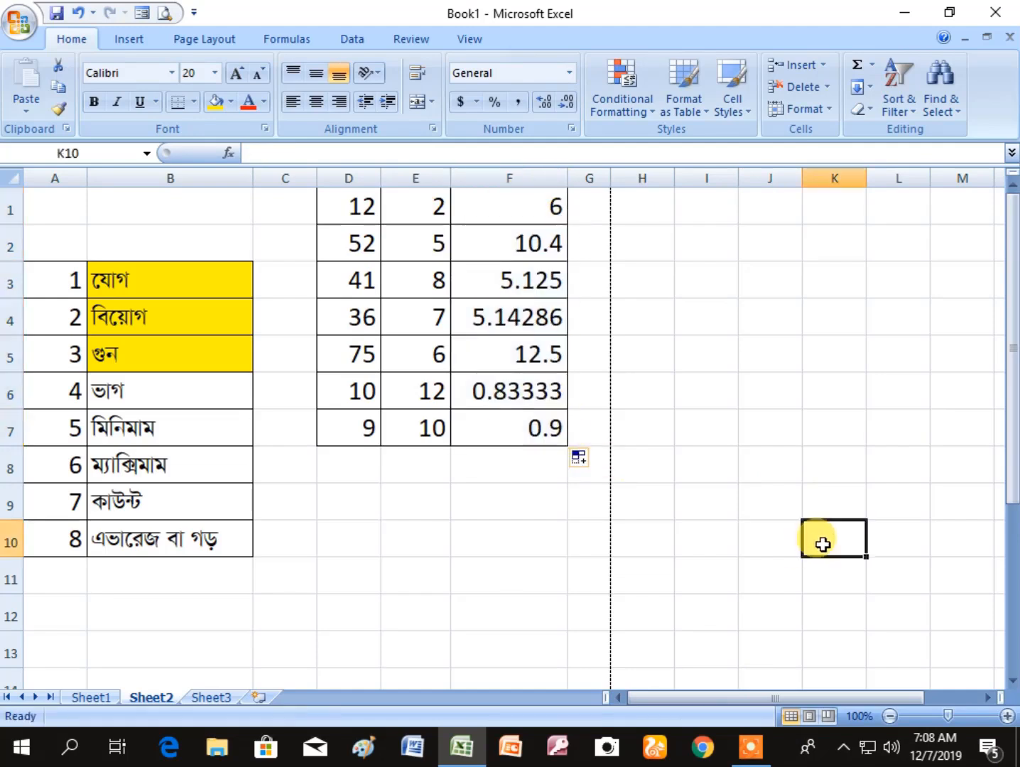
- Widen column F slightly more so the quotients show an extra decimal digit
left_click(558, 547)
left_click_drag(570, 188, 579, 187)
left_click(774, 423)
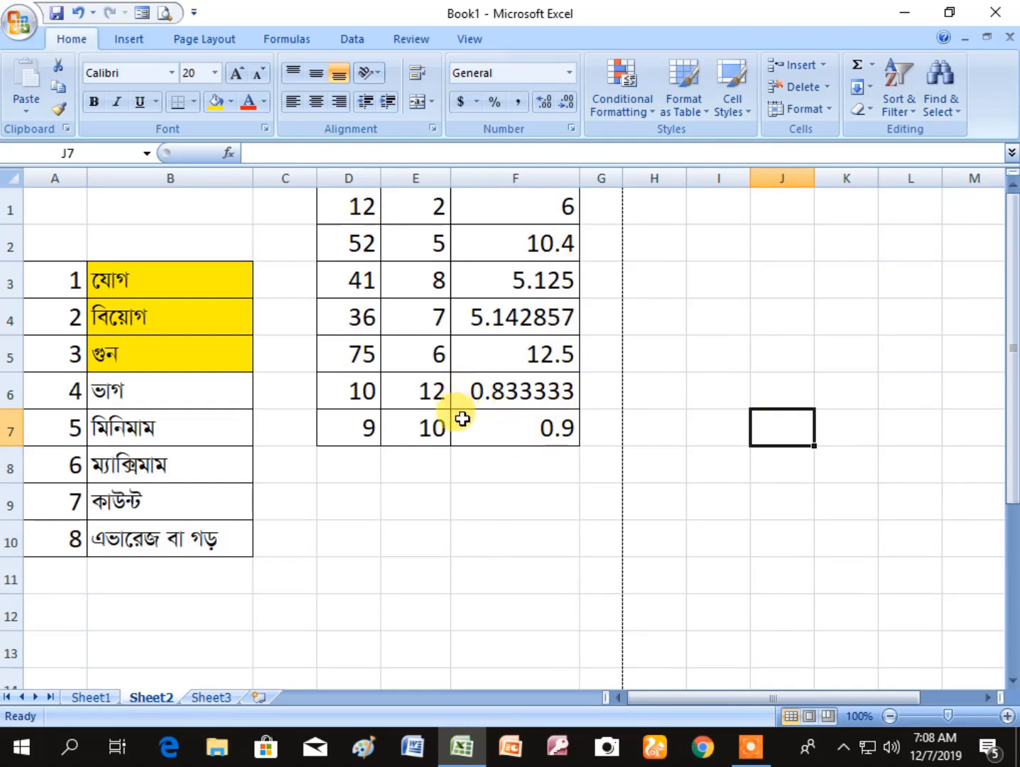
left_click(471, 550)
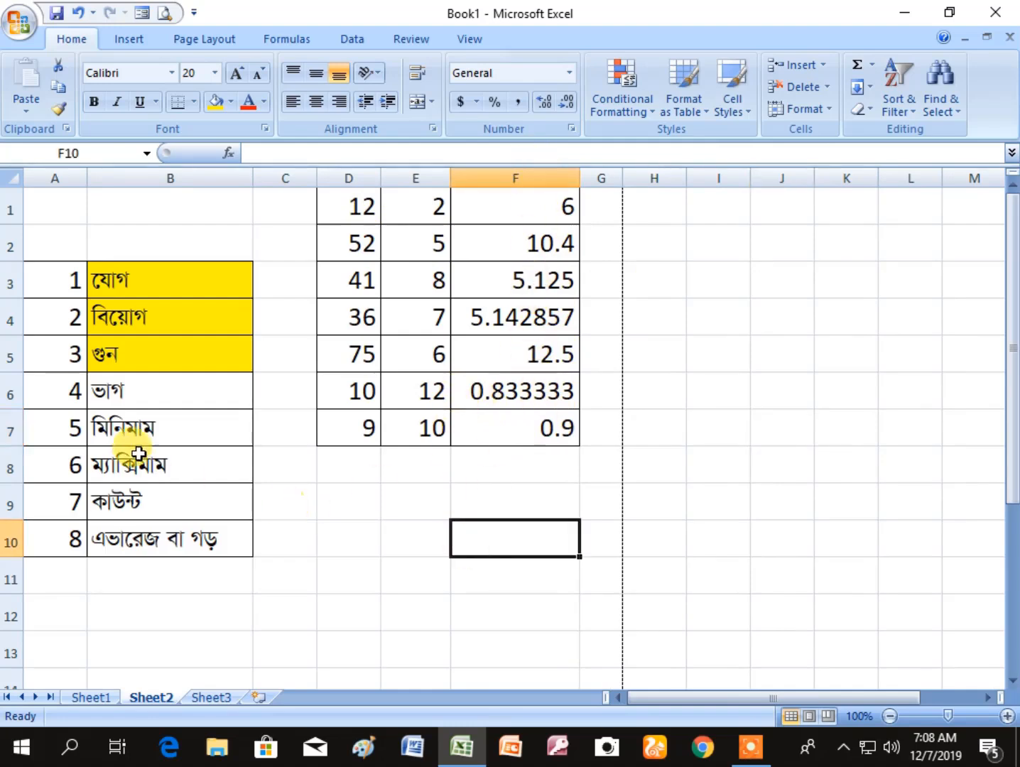
- Fill cell B6, the division entry in the topic list, with the same yellow
left_click(157, 398)
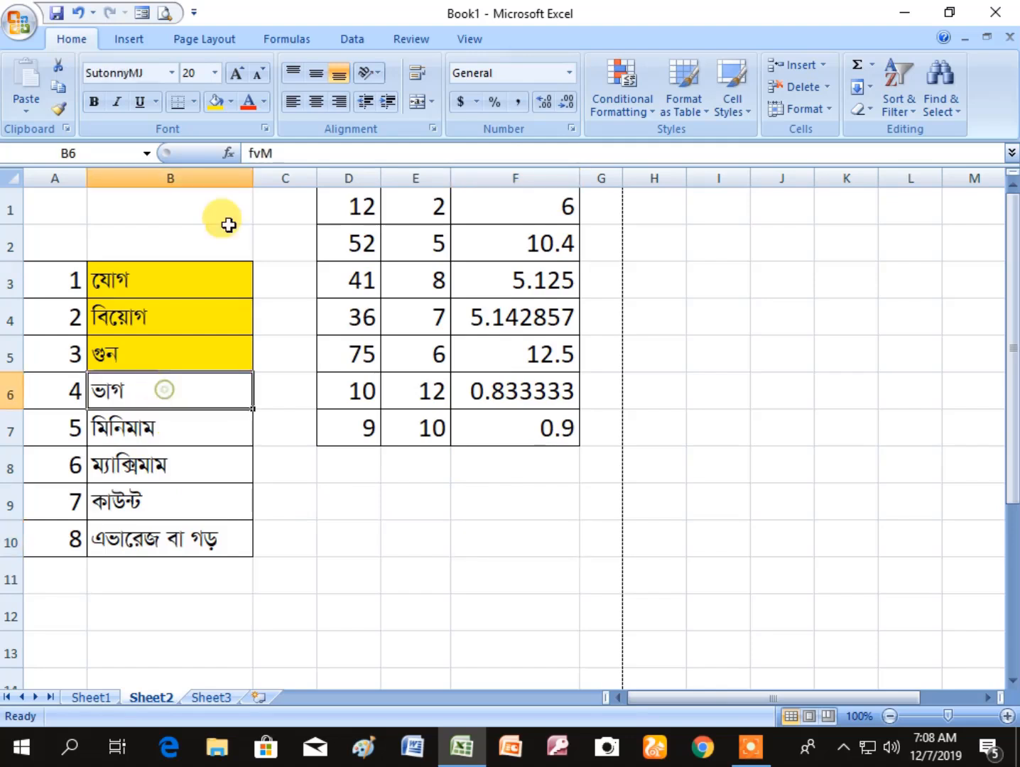
left_click(214, 106)
left_click(359, 535)
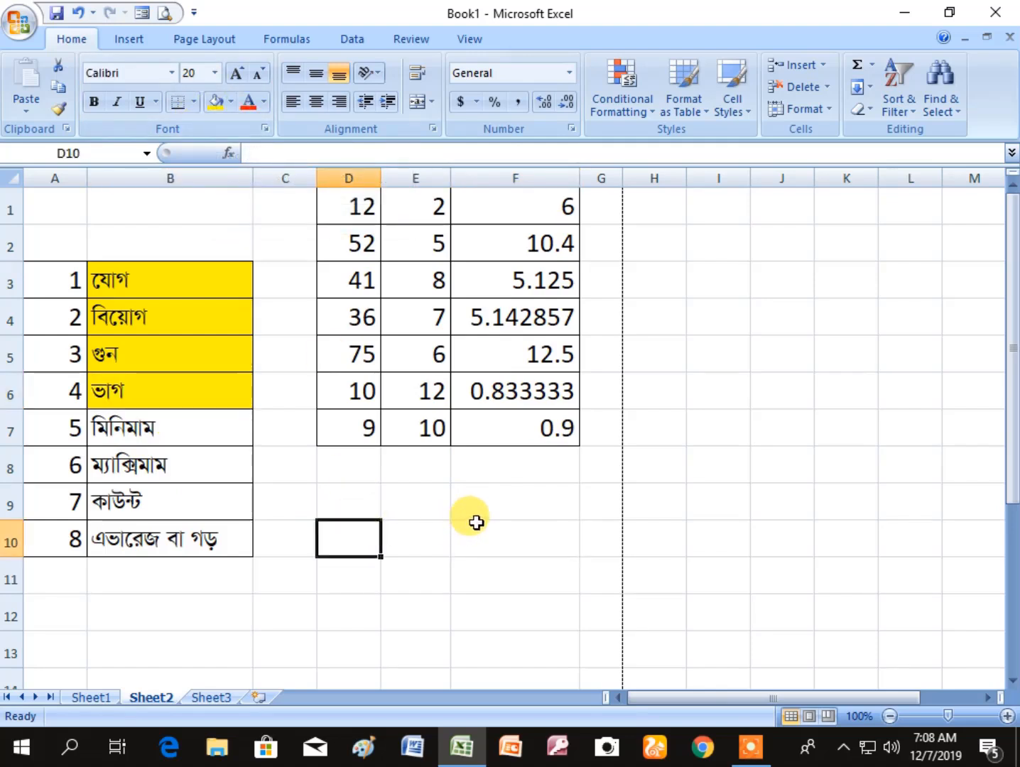
- Widen columns F, E and D of the division table, making F the widest
left_click(163, 469)
left_click(168, 427)
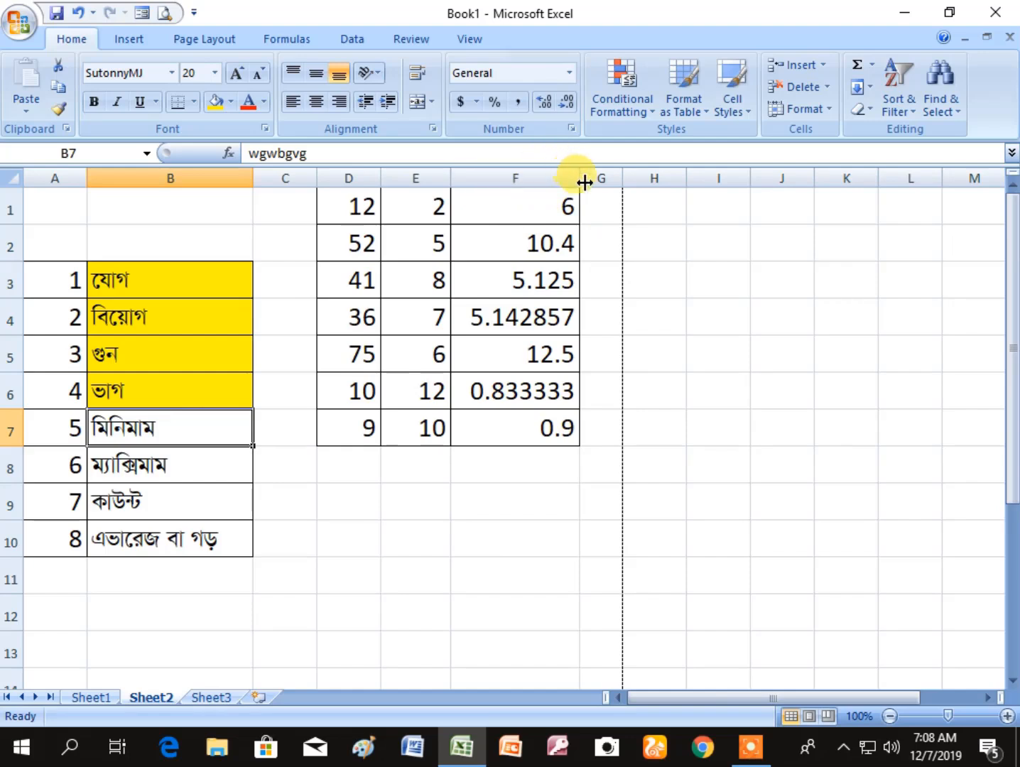
left_click_drag(583, 182, 669, 184)
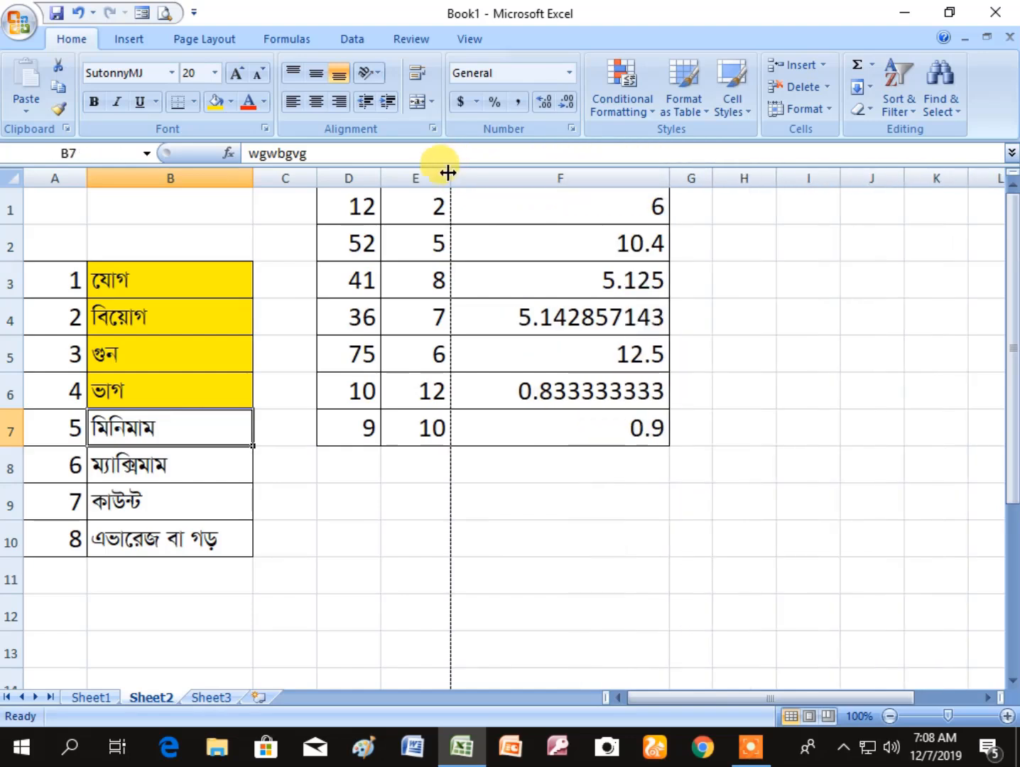
left_click_drag(448, 172, 527, 179)
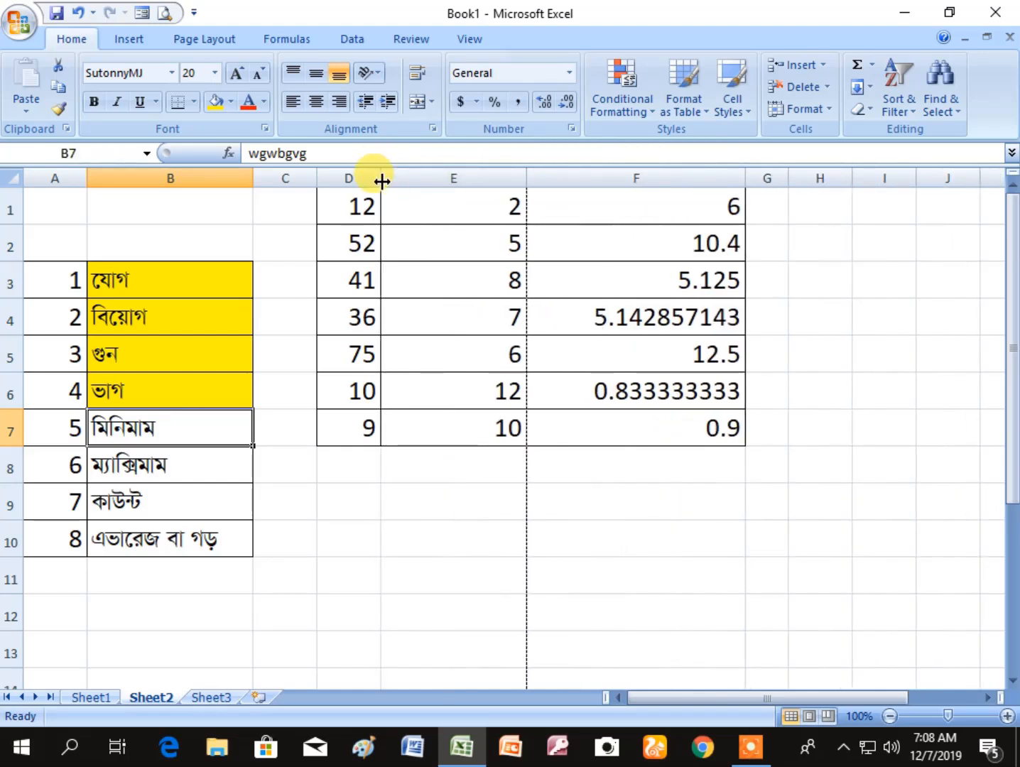
left_click_drag(381, 182, 430, 191)
left_click(401, 574)
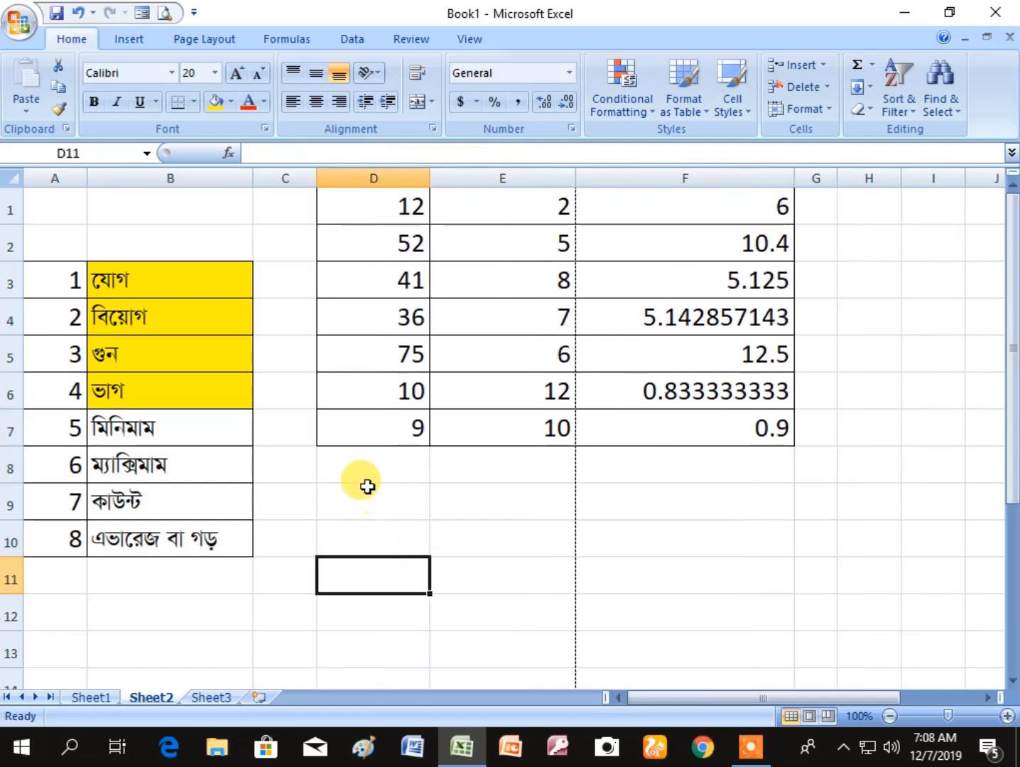
- Calculate the minimum of the first number column in D8 with =MIN(D1:D7)
left_click(366, 478)
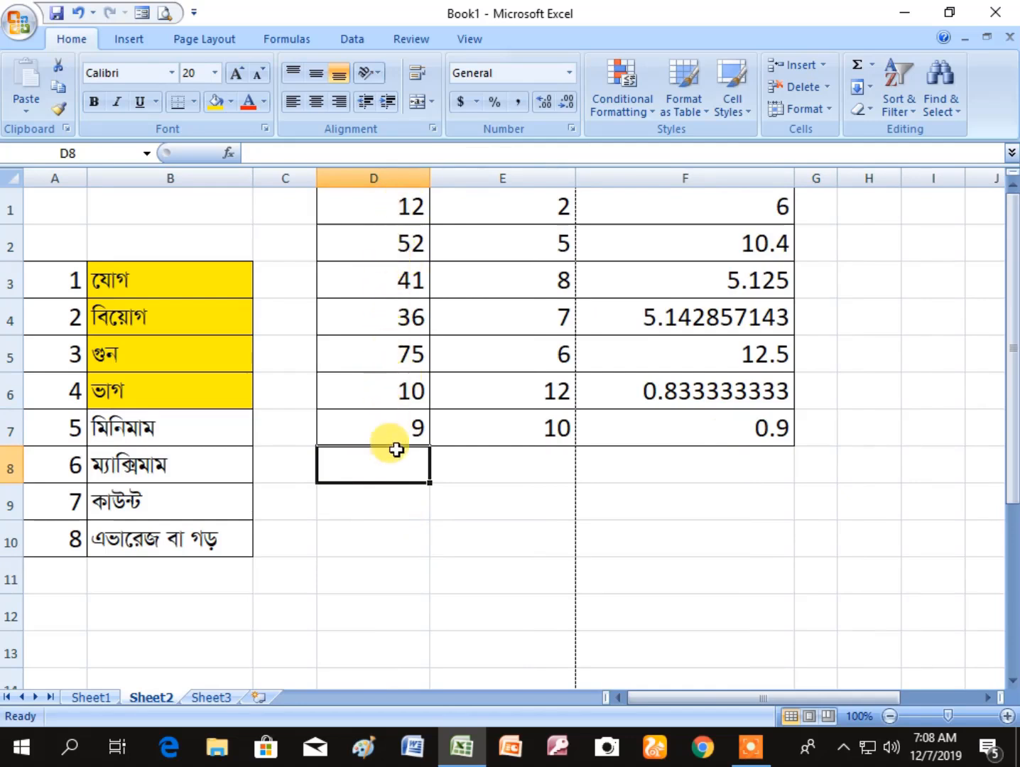
left_click(394, 535)
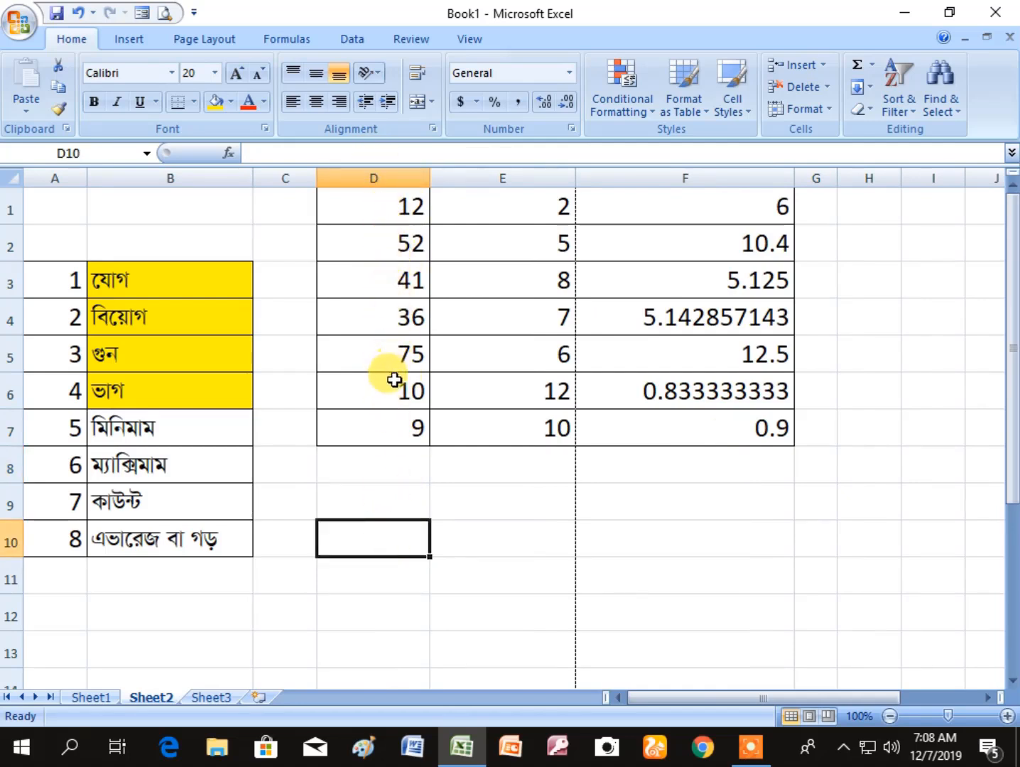
left_click(382, 467)
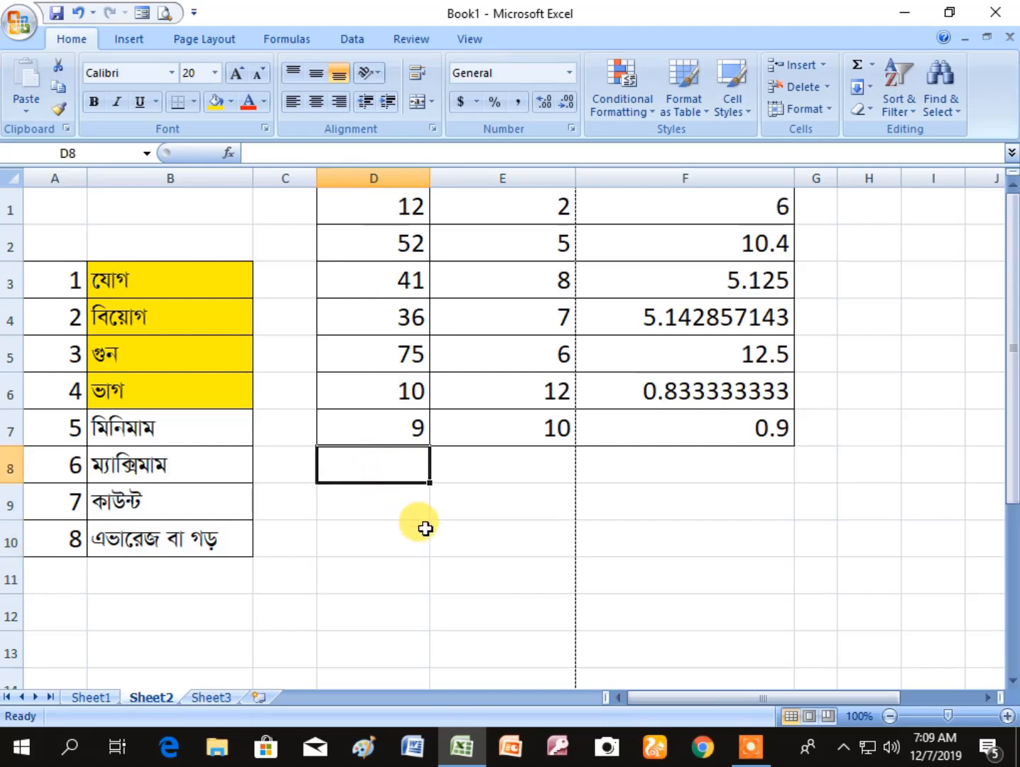
type("=m")
type("in")
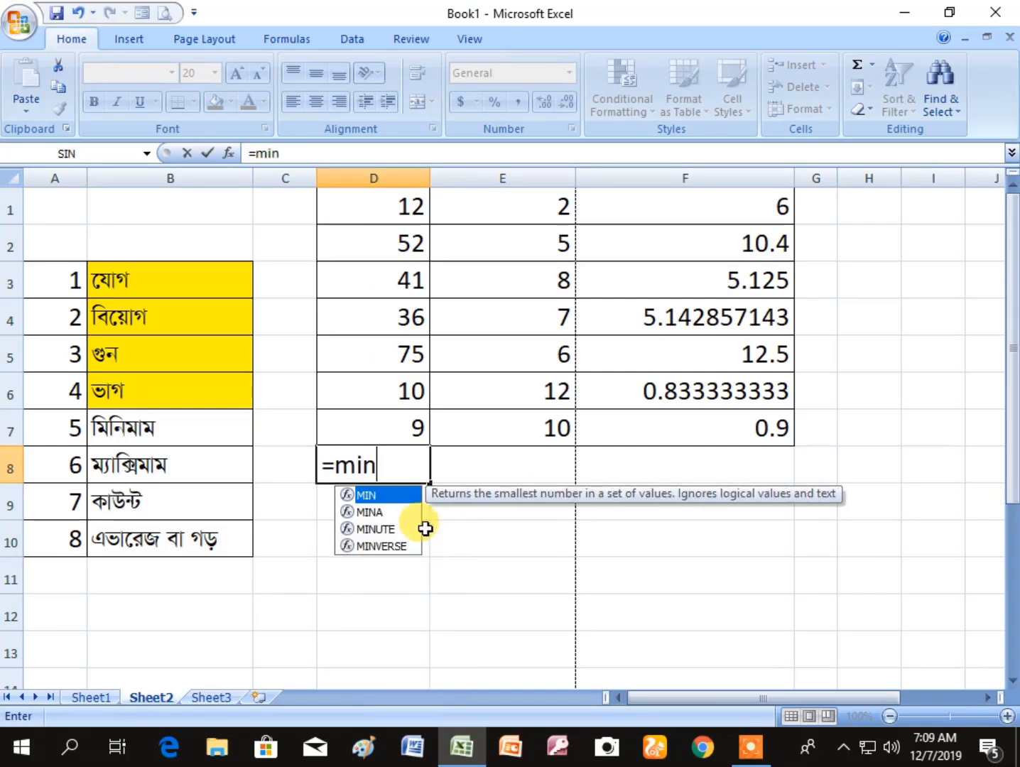
type("(")
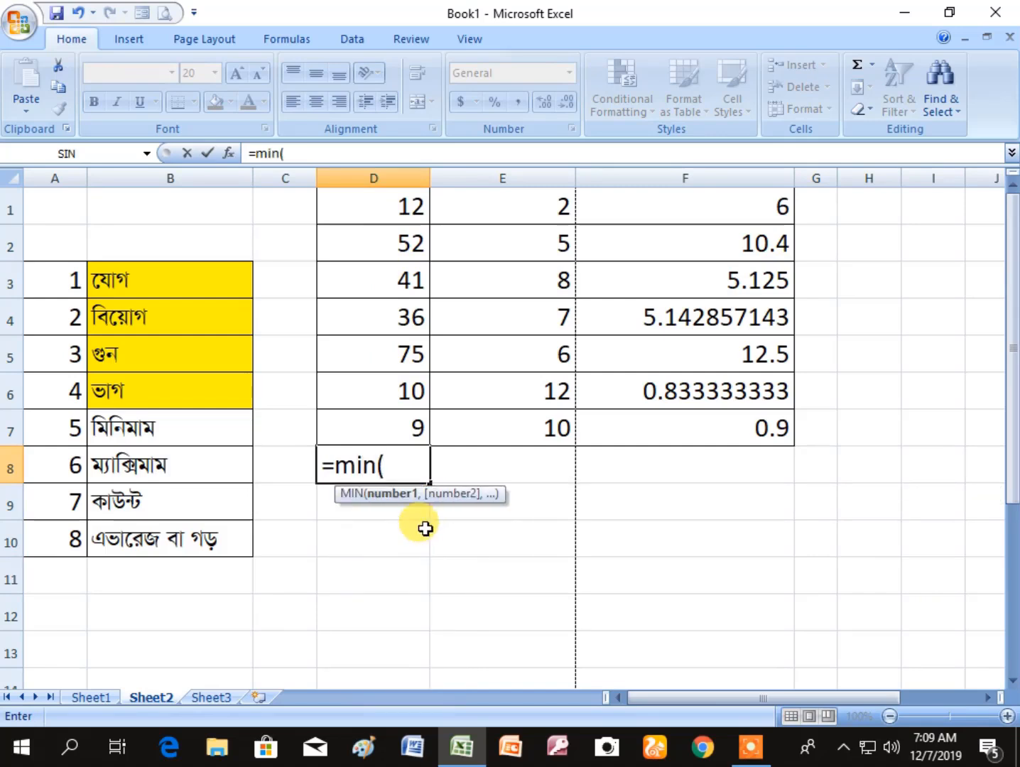
left_click(380, 205)
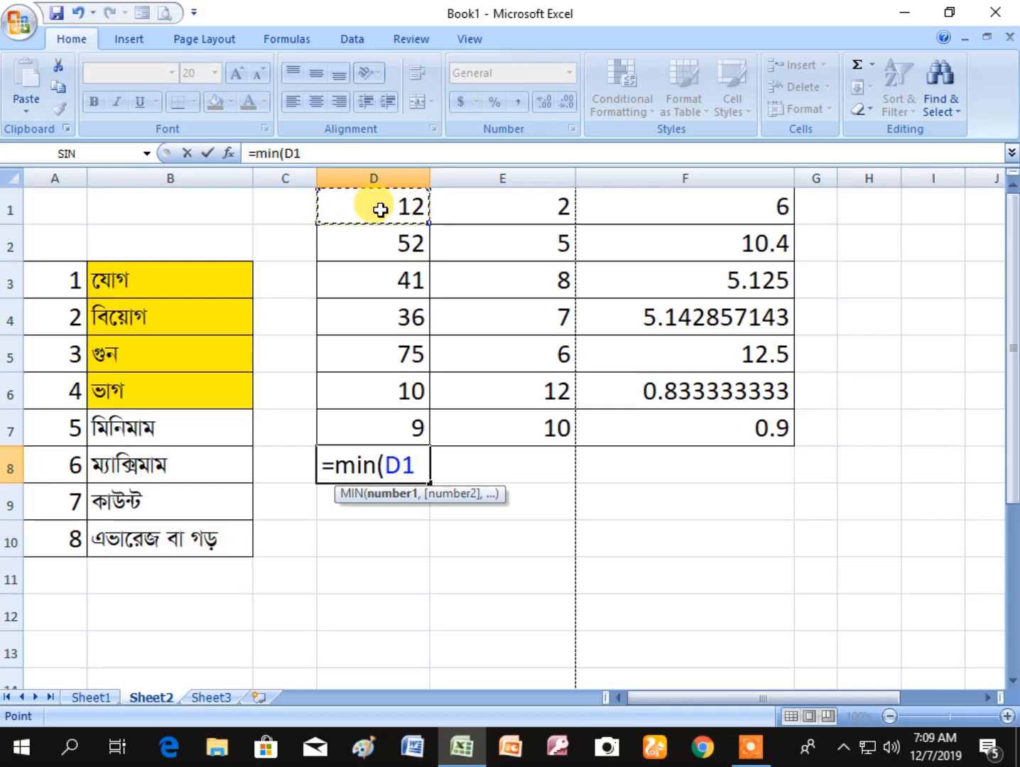
key("F8")
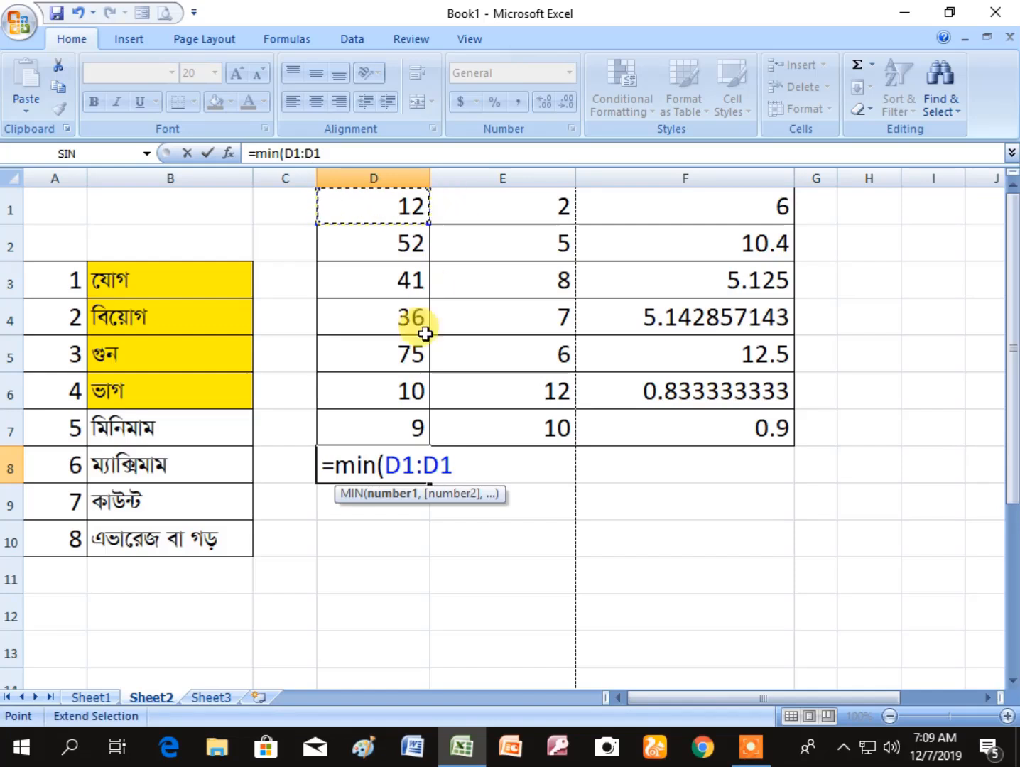
left_click(405, 425)
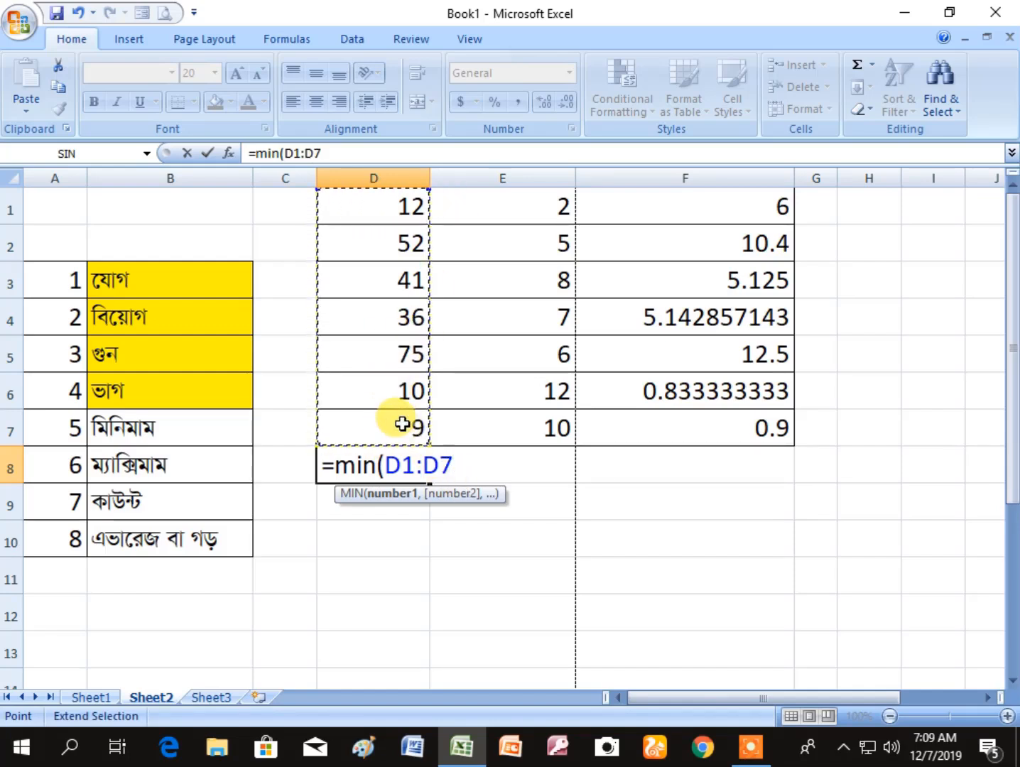
type(")")
key("Return")
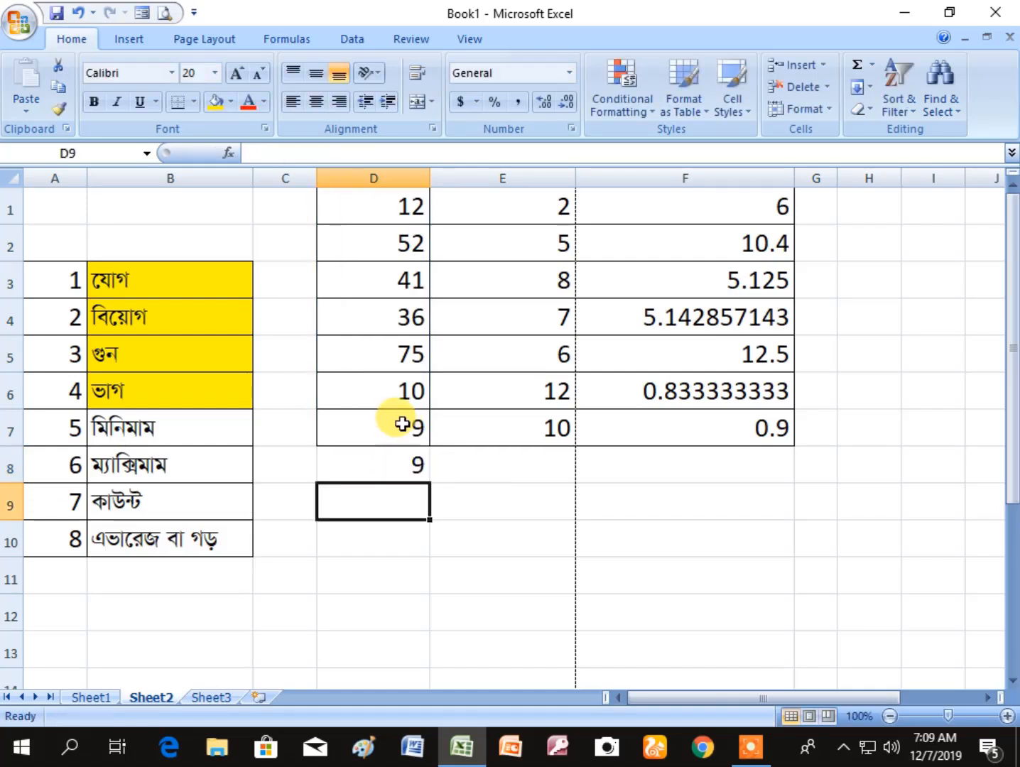
key("Up")
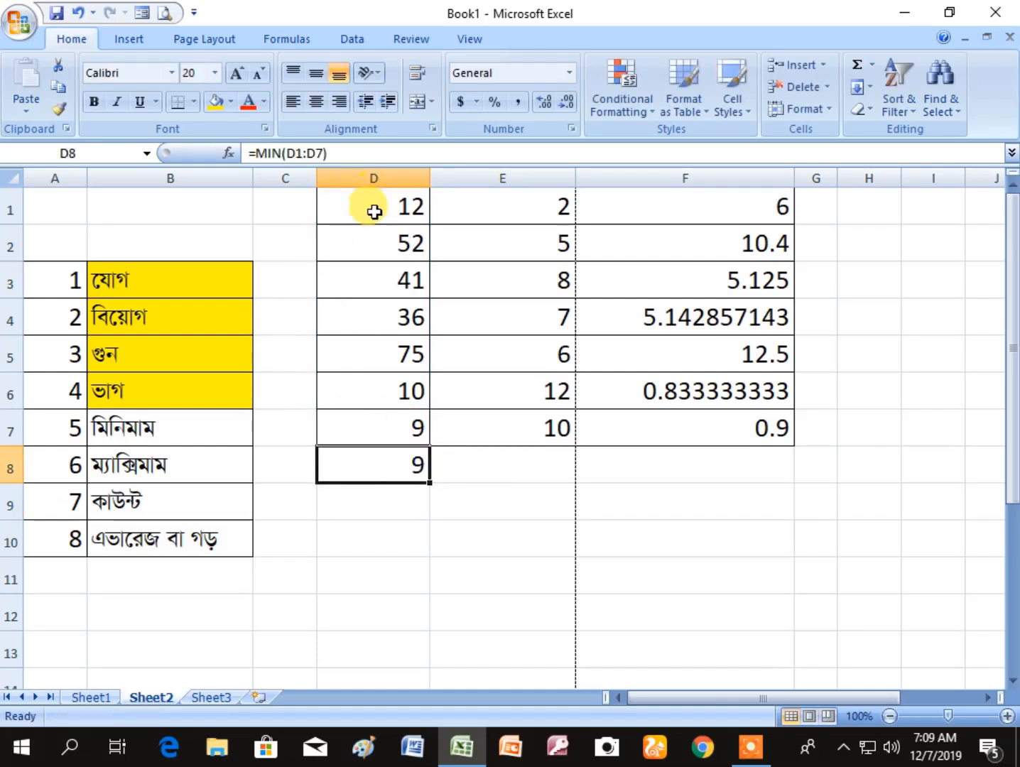
- Fill the minimum result cell D8 with the standard light green colour
left_click(387, 538)
left_click(389, 458)
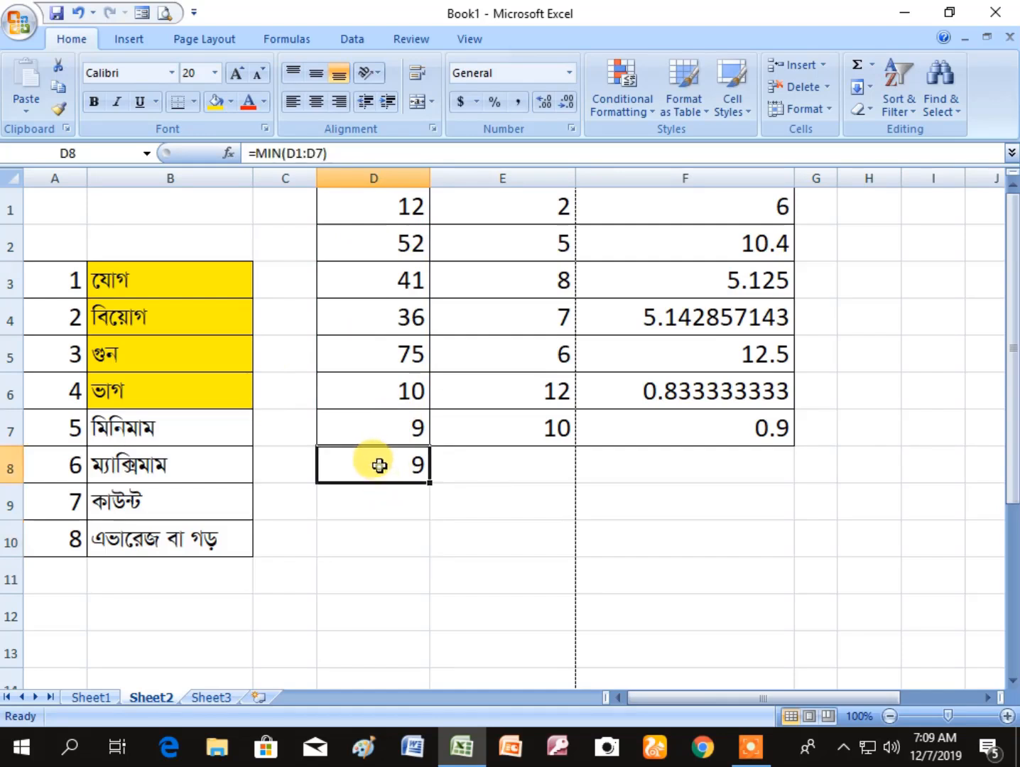
left_click(231, 99)
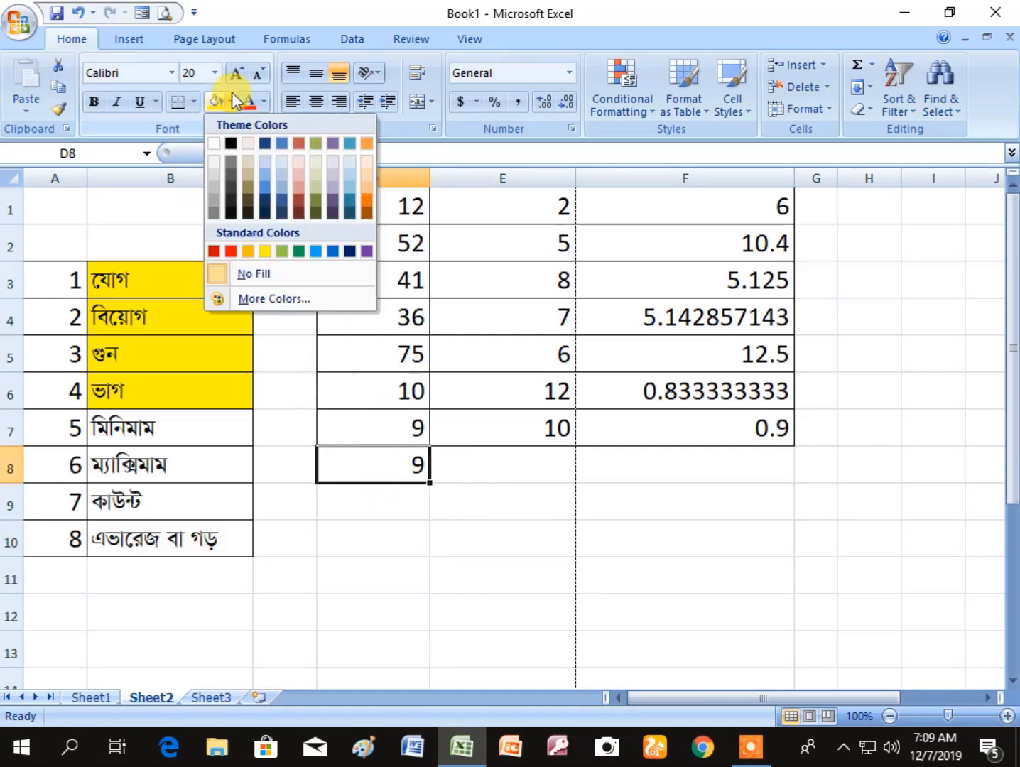
left_click(285, 250)
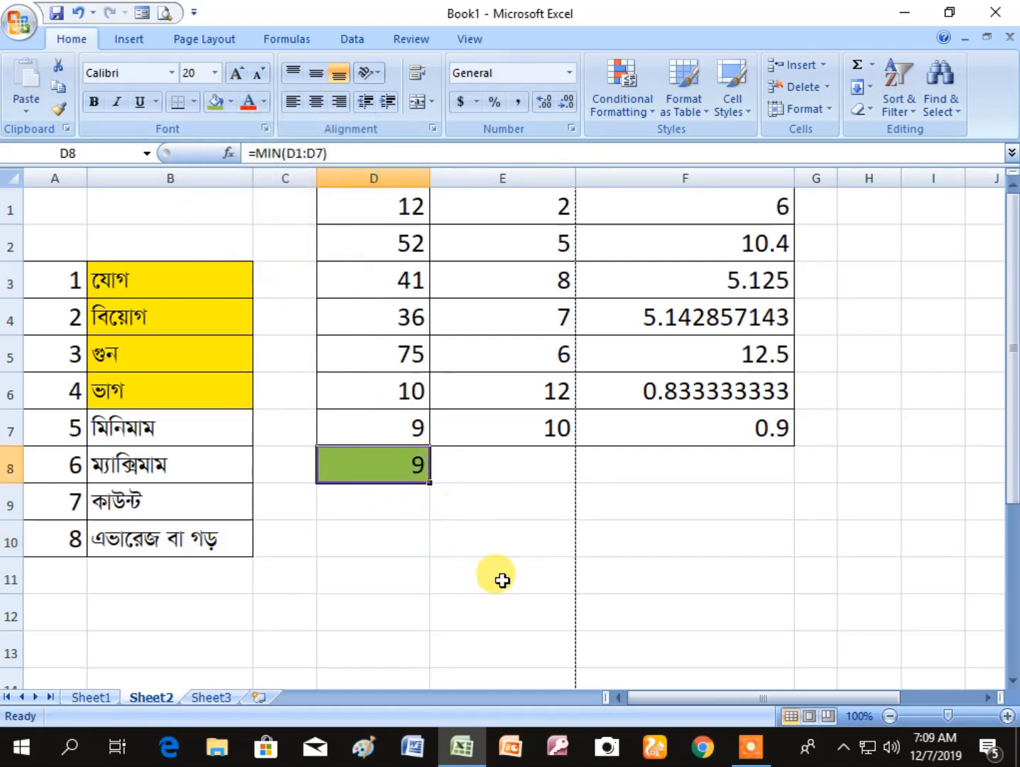
left_click(500, 578)
left_click(455, 465)
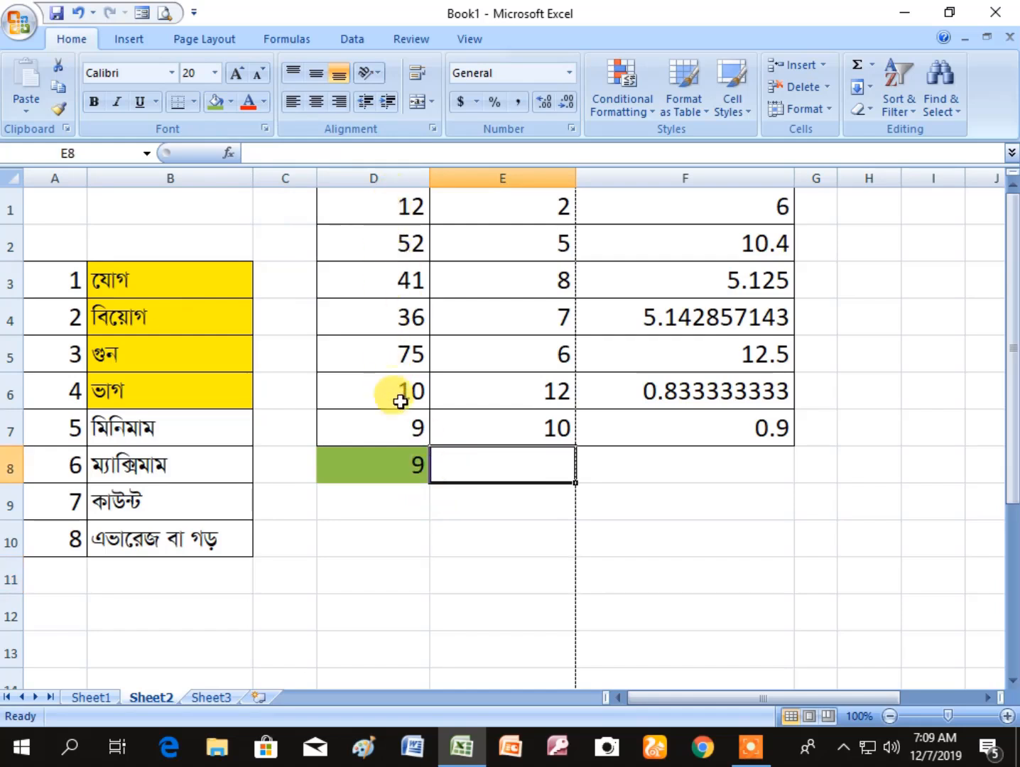
left_click(389, 466)
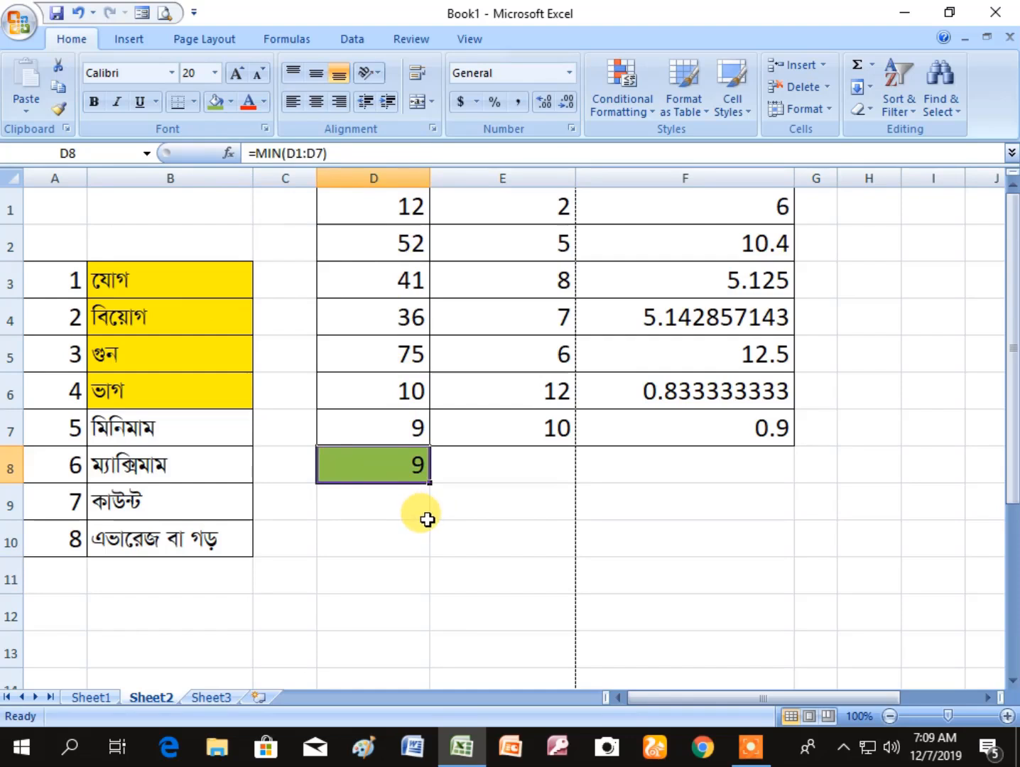
left_click(424, 566)
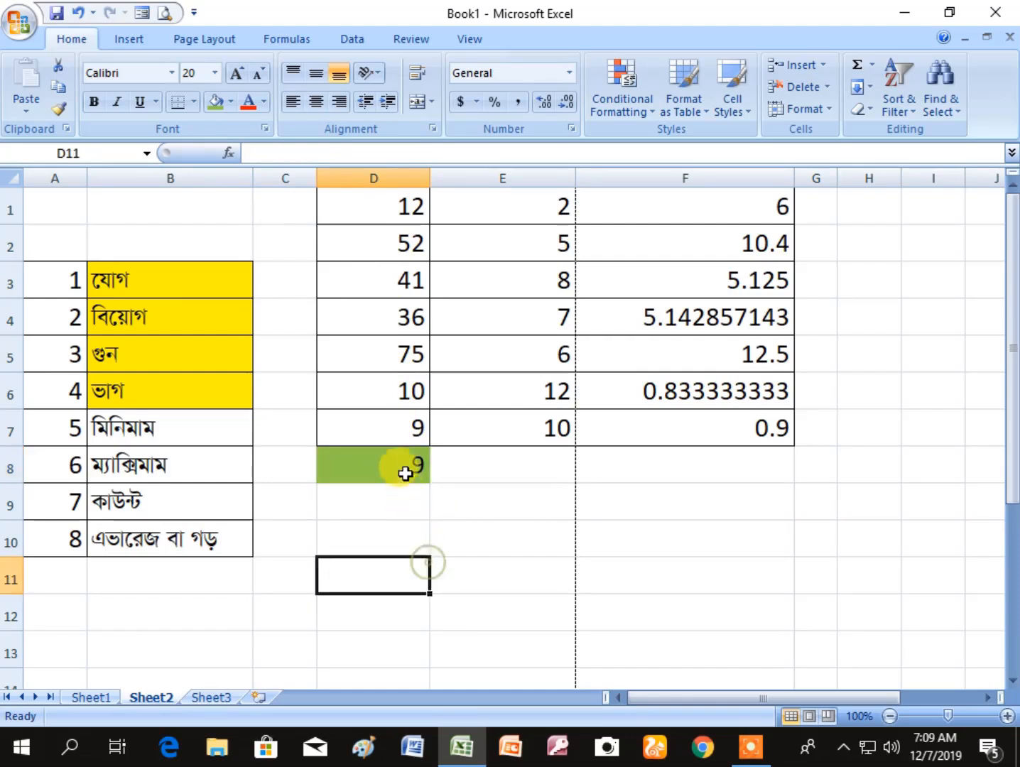
- Change the function in D8's formula to MAX, keeping the range D1:D7
left_click(399, 465)
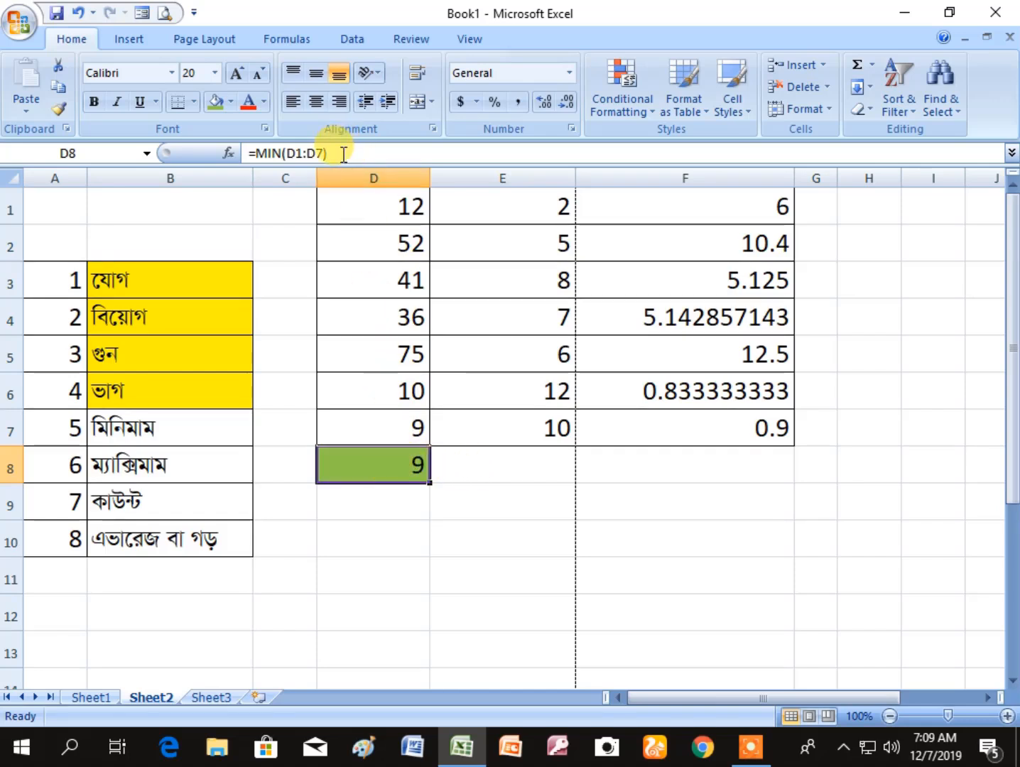
left_click(399, 151)
key("Left")
key("Left")
key("Left")
key("Left")
key("Left")
key("Left")
key("Left")
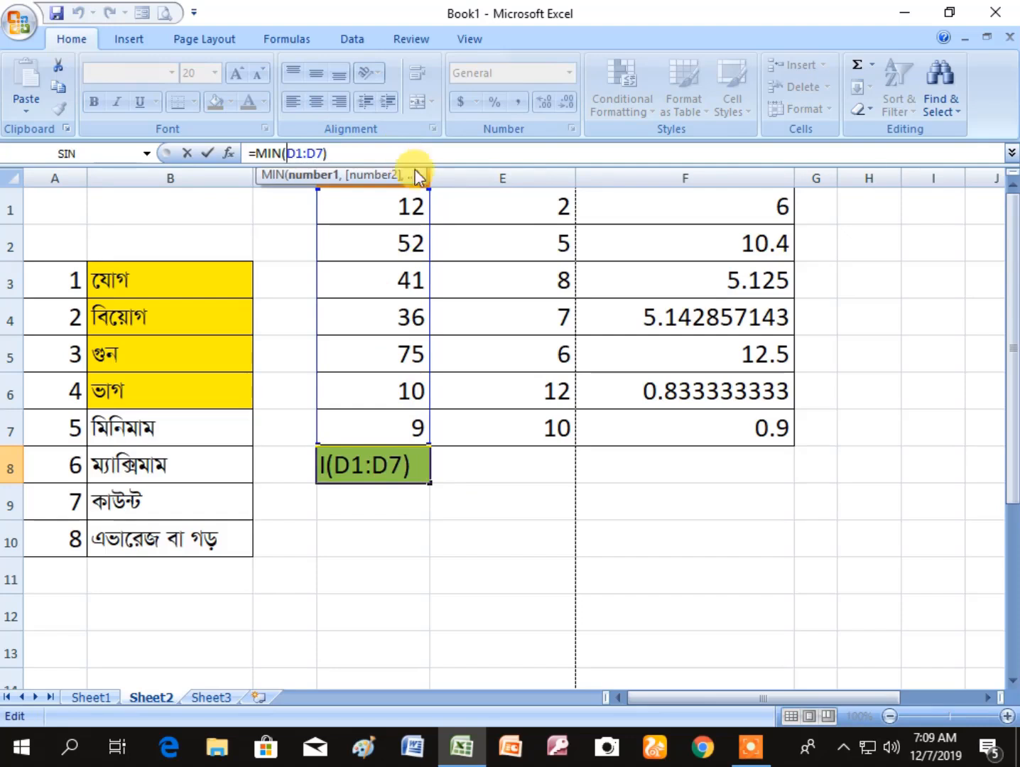
key("BackSpace")
key("BackSpace")
key("BackSpace")
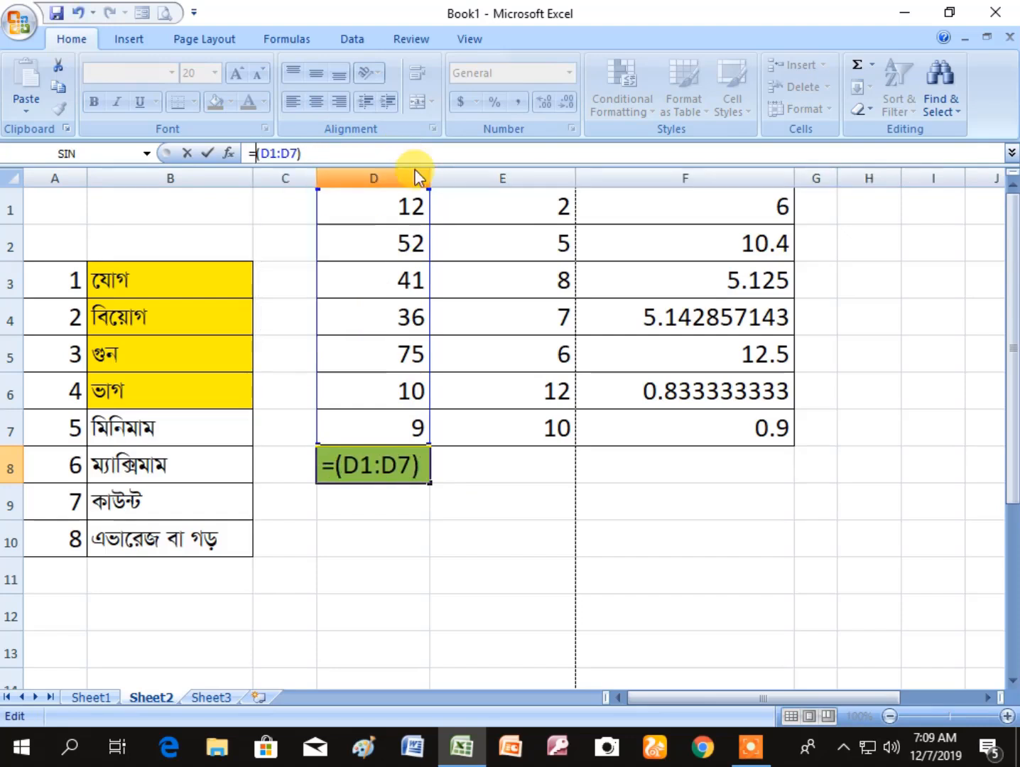
type("max")
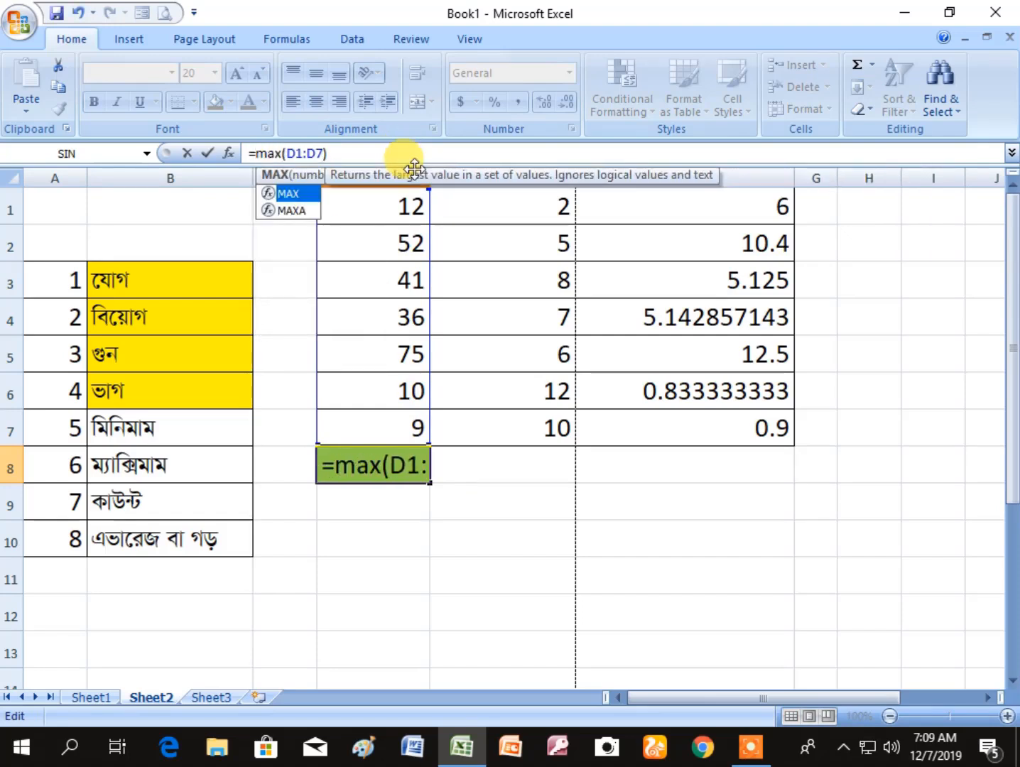
key("Right")
key("Right")
key("Right")
key("Right")
key("Right")
key("Right")
key("Right")
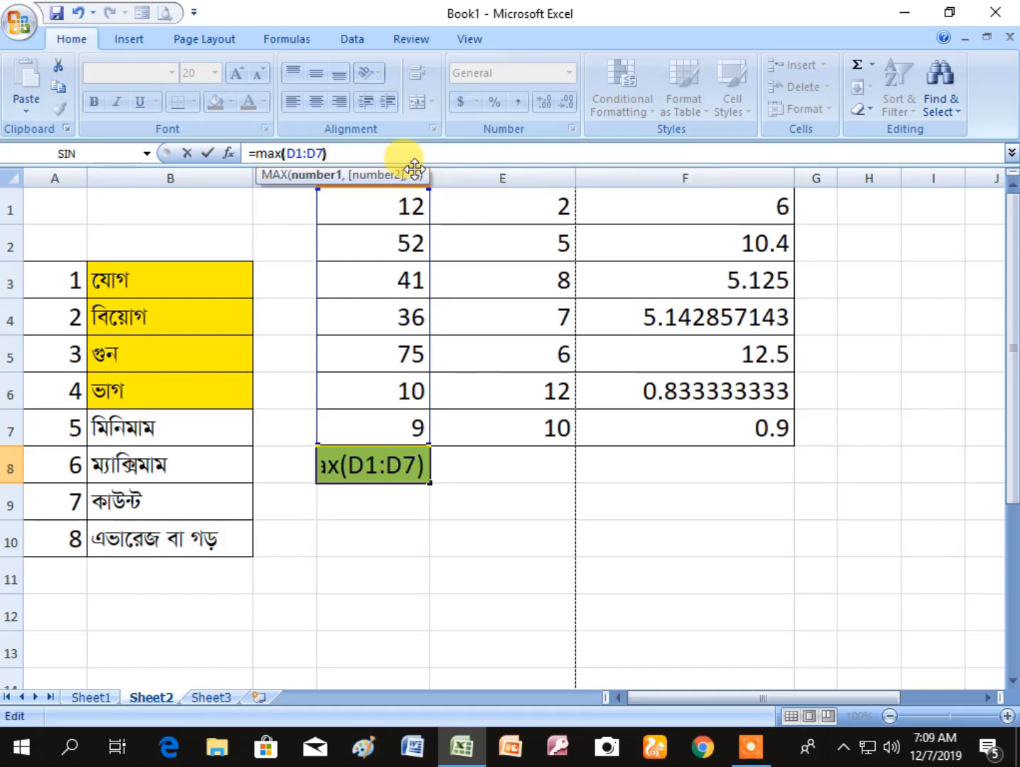
key("Return")
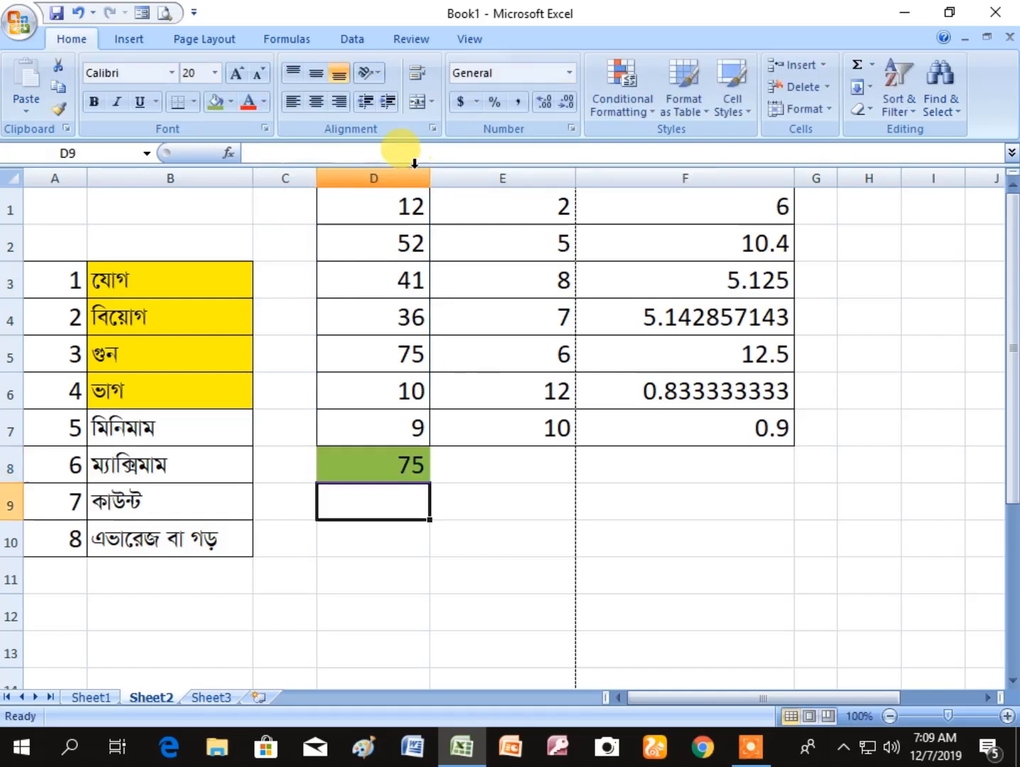
key("Up")
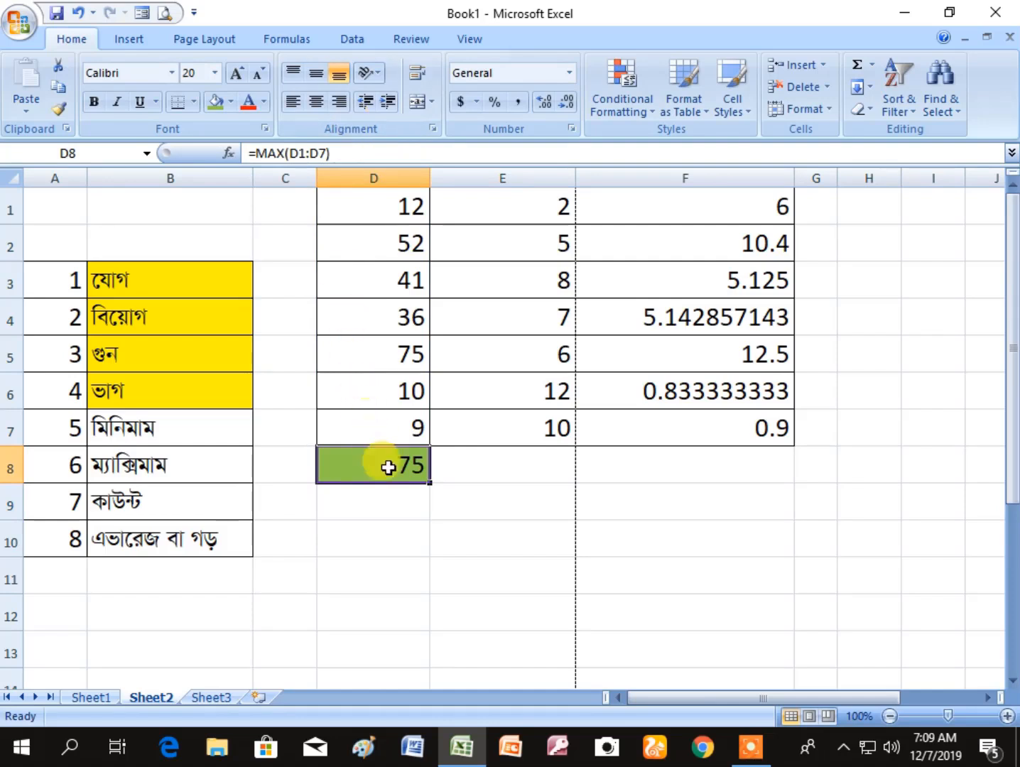
left_click(418, 334)
left_click(397, 465)
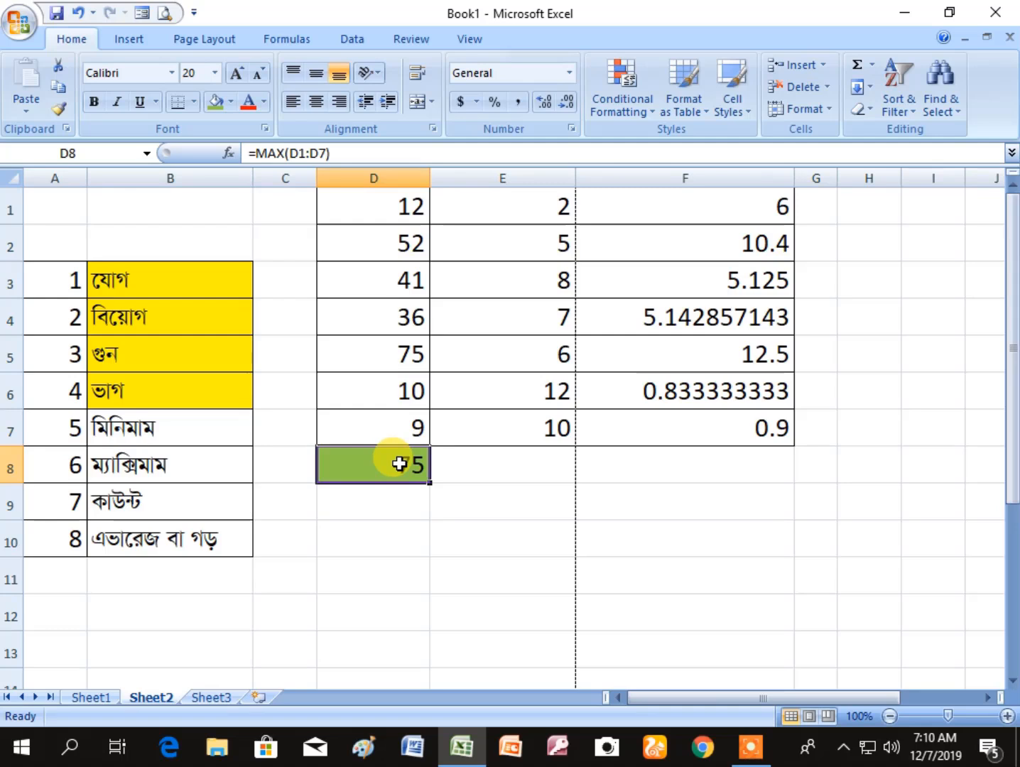
left_click(357, 564)
left_click(385, 468)
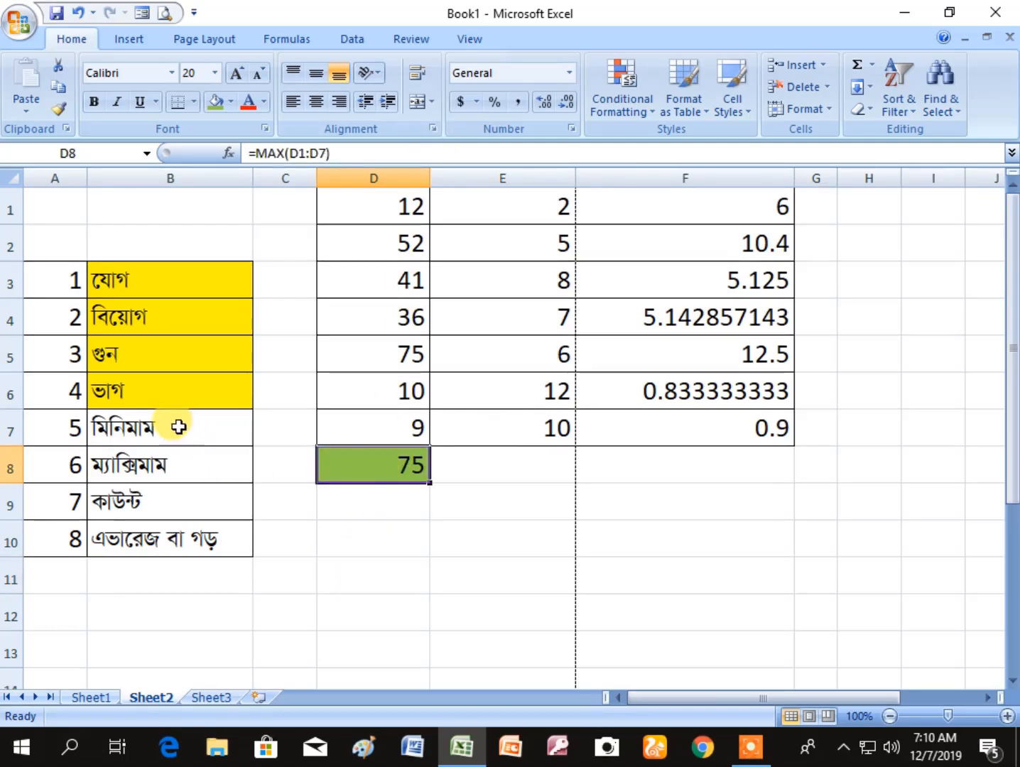
left_click(191, 422)
left_click(189, 455)
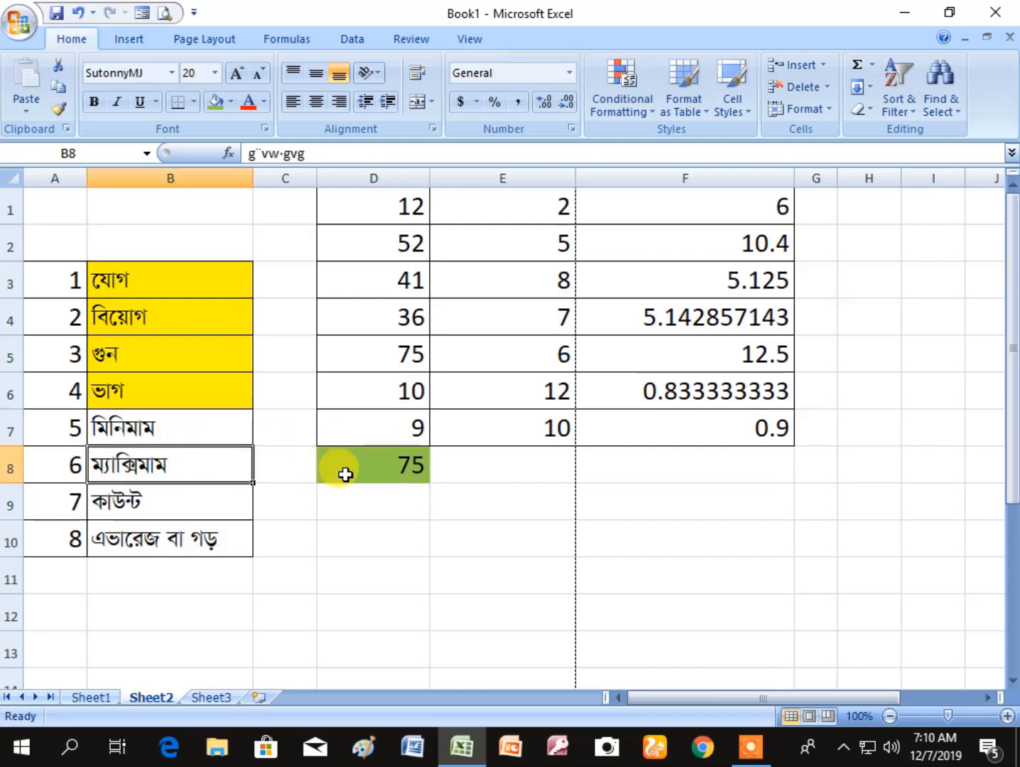
- Fill cells B7 and B8, the minimum and maximum entries in the topic list, with the same yellow
left_click(221, 432)
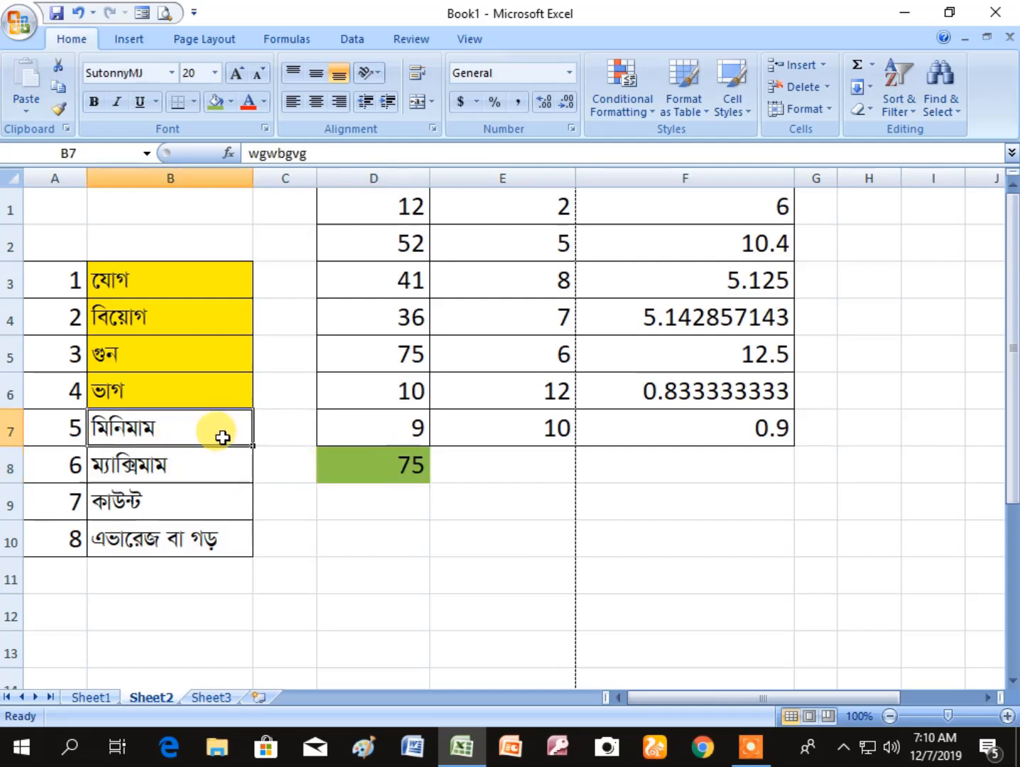
left_click(233, 101)
left_click(263, 254)
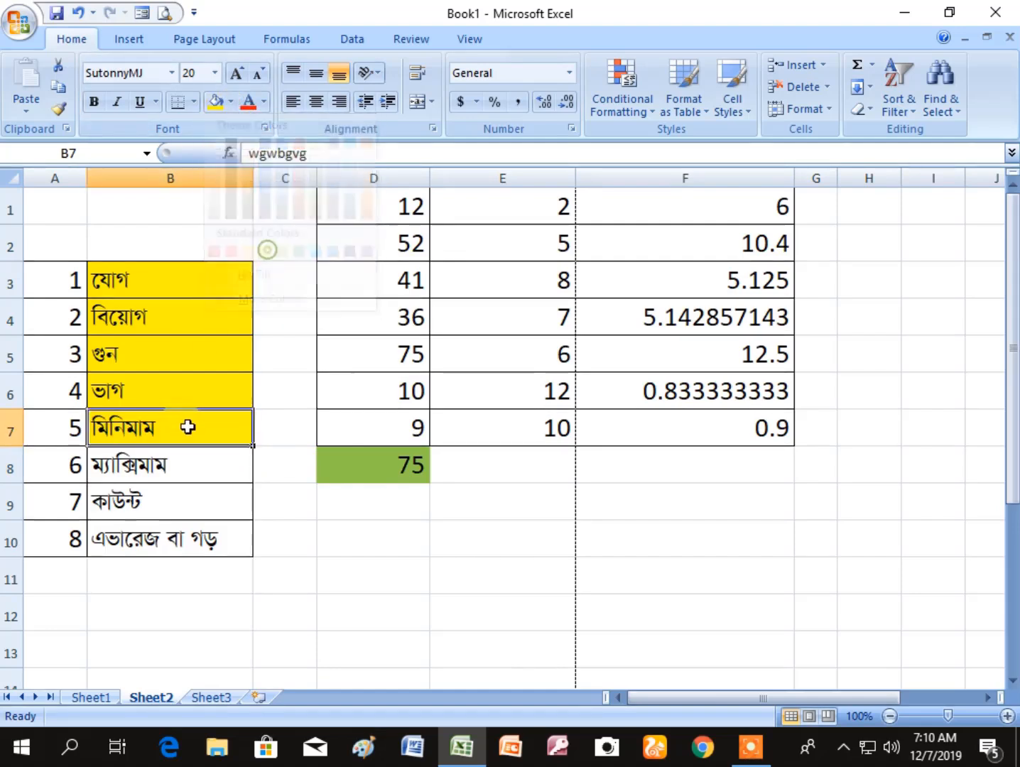
left_click(189, 464)
left_click(231, 102)
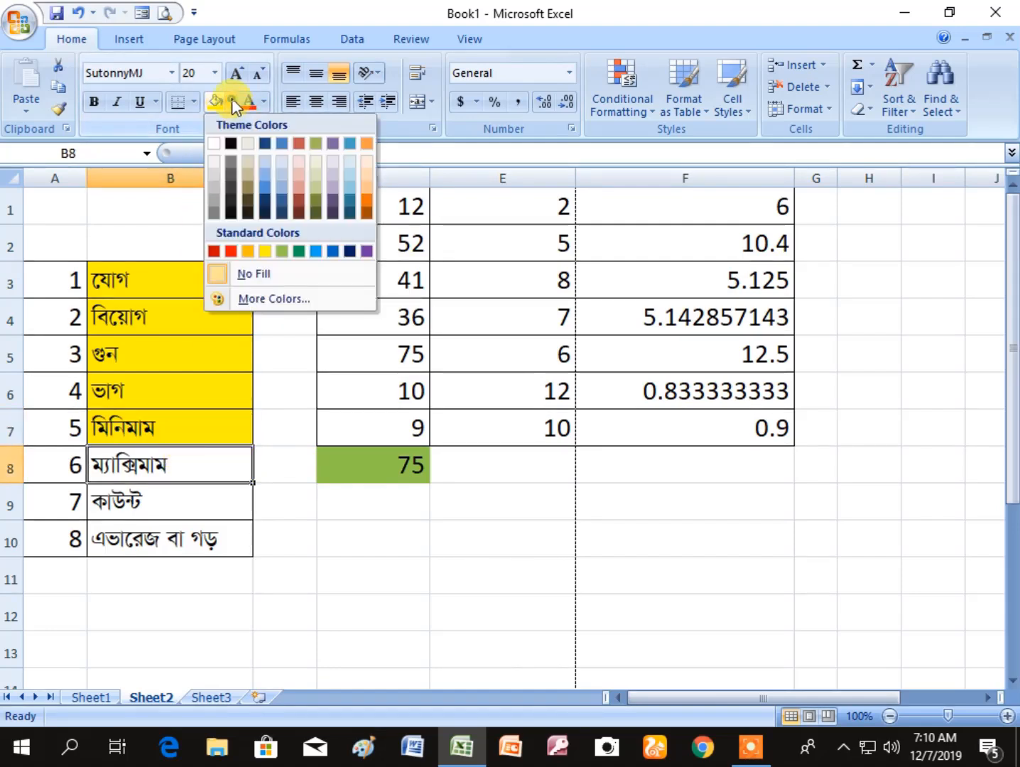
left_click(264, 251)
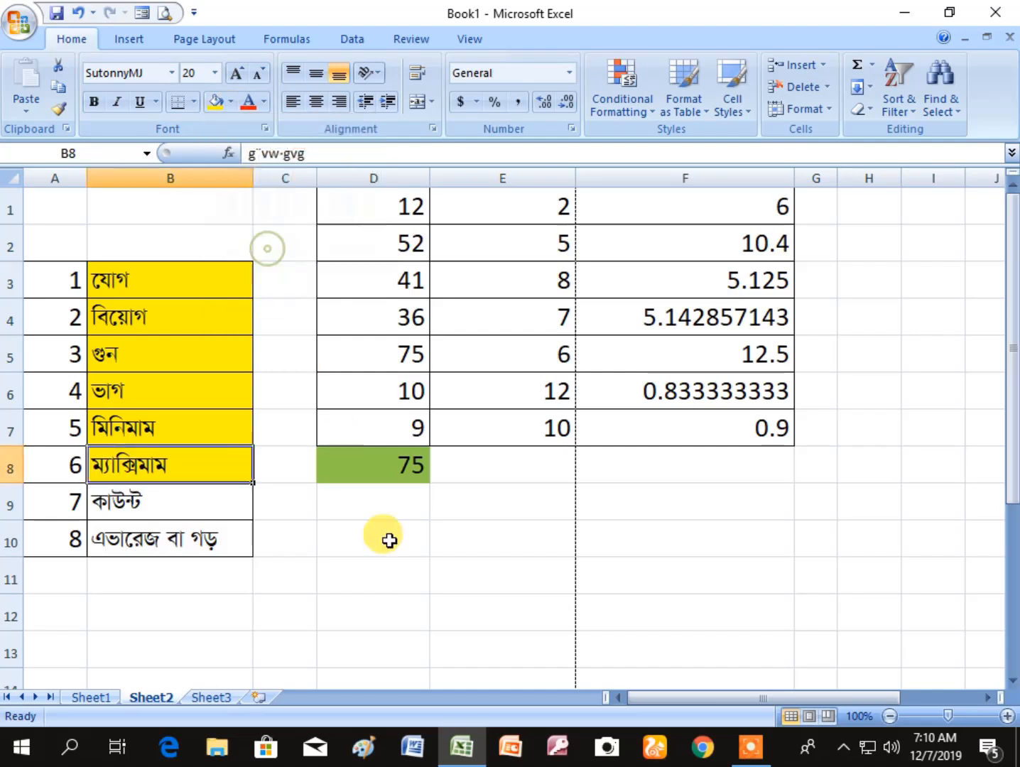
left_click(392, 543)
left_click(404, 469)
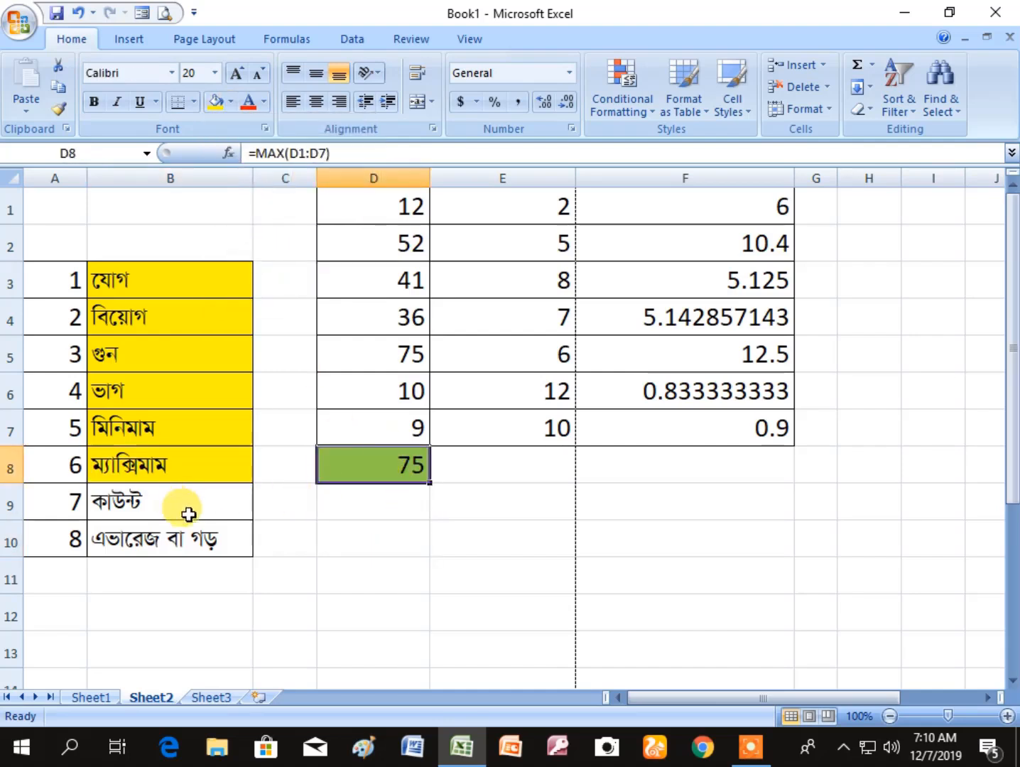
left_click(392, 547)
- Retype the MAX function name in D8's formula, keeping the range D1:D7
left_click(389, 469)
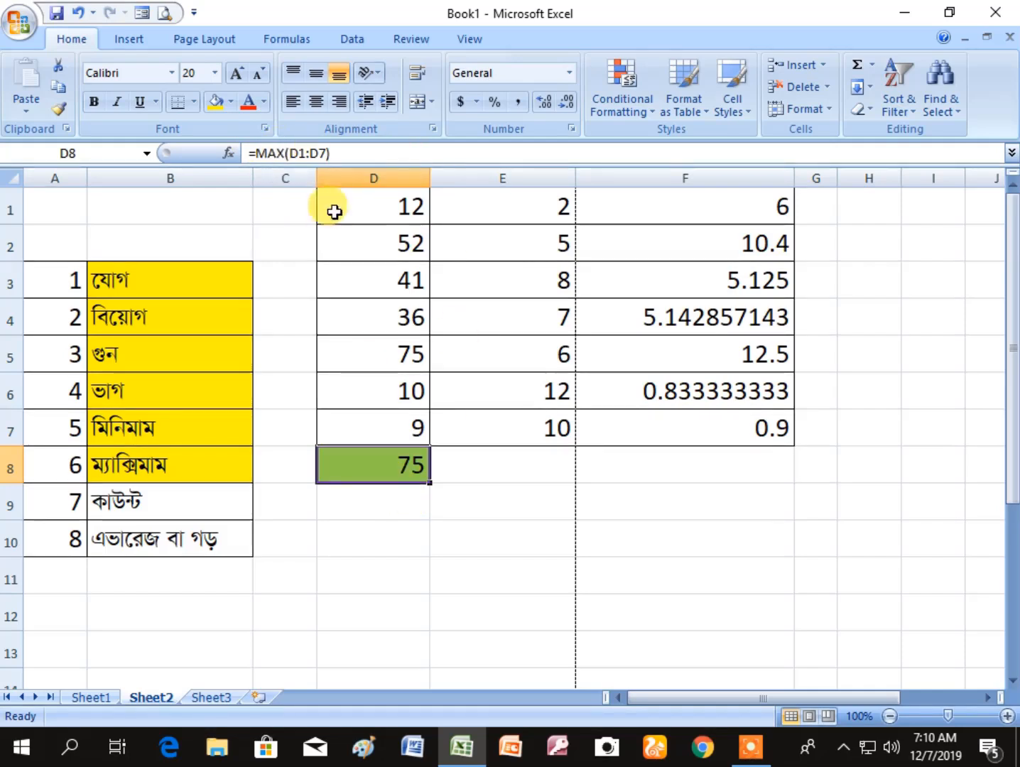
left_click(349, 151)
key("Left")
key("Left")
key("Left")
key("Left")
key("Left")
key("Left")
key("Left")
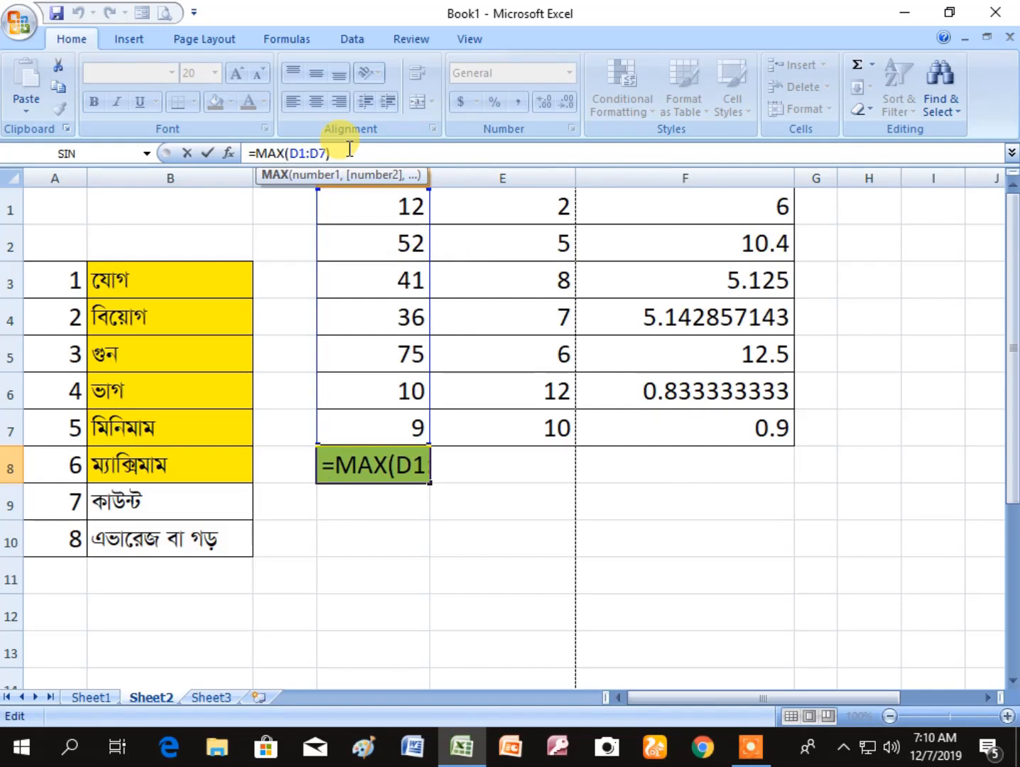
key("BackSpace")
key("BackSpace")
key("BackSpace")
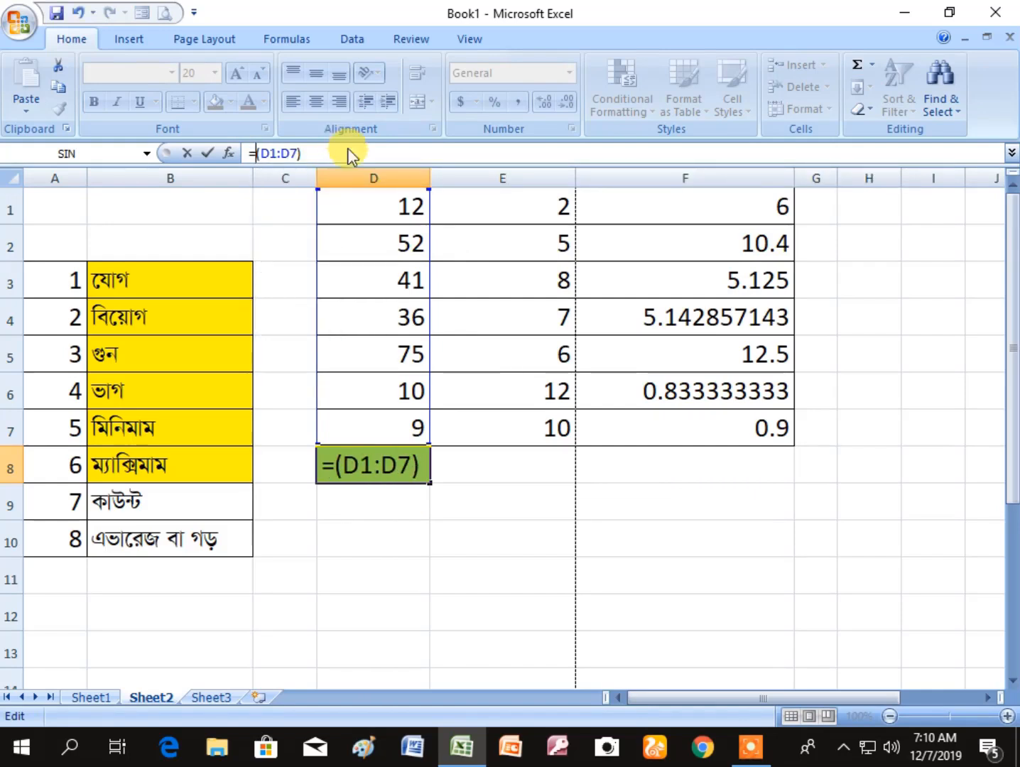
type("M")
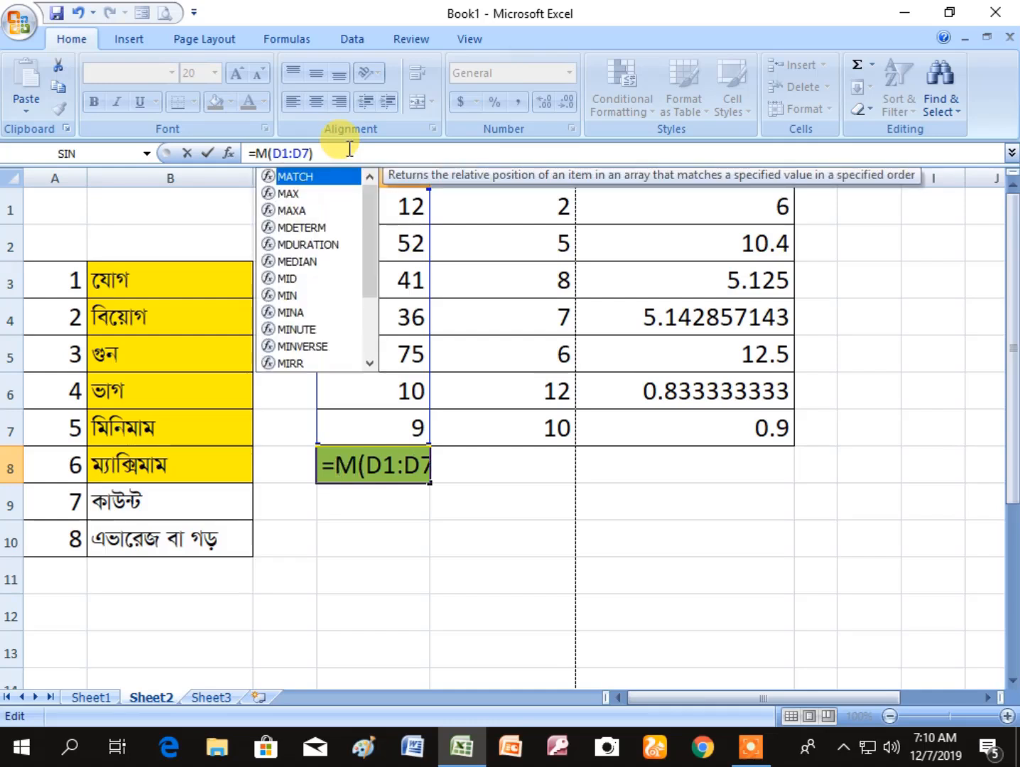
key("BackSpace")
type("m")
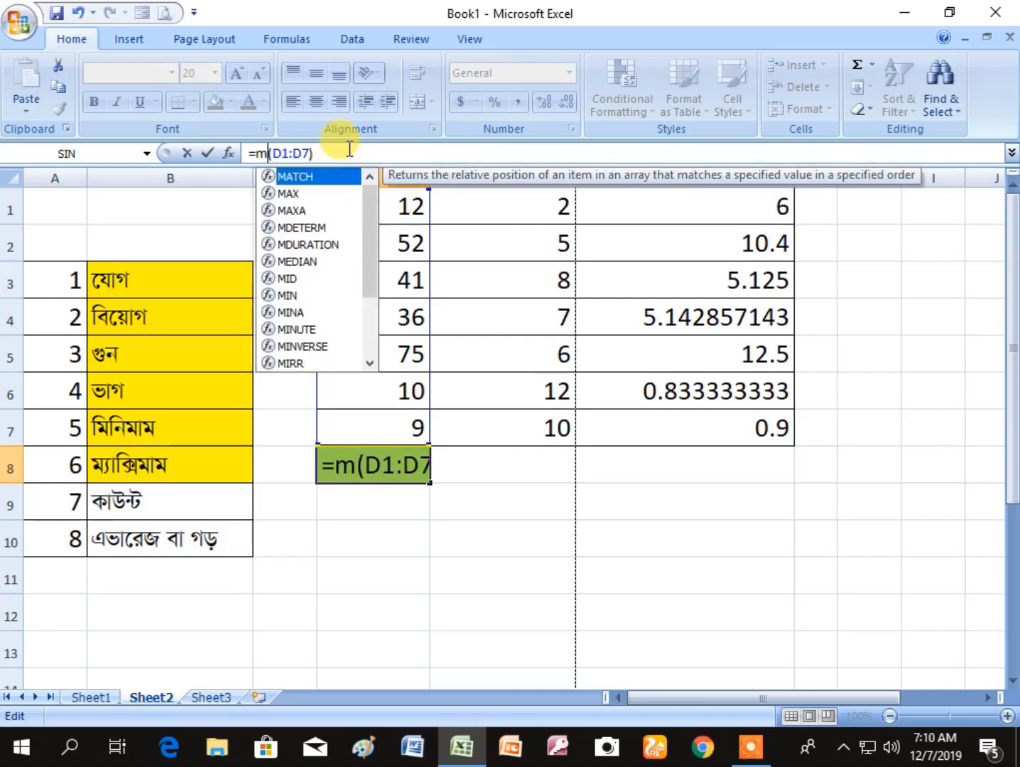
type("ax")
key("Right")
key("Right")
key("Right")
key("Right")
key("Right")
key("Right")
key("Right")
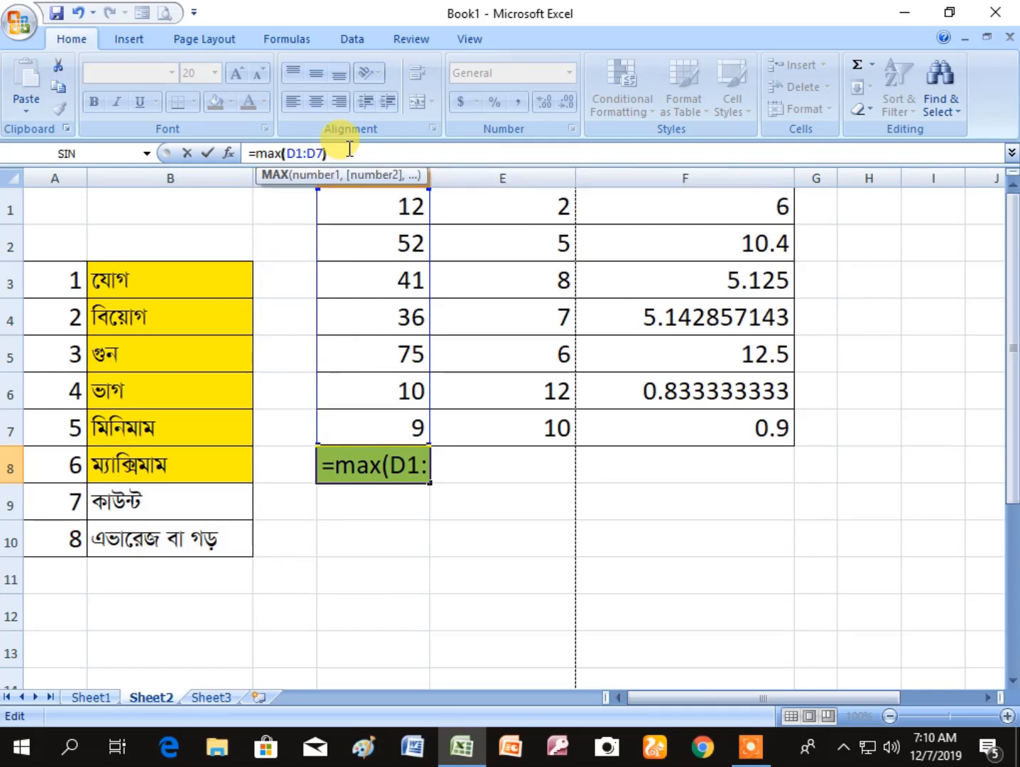
key("Return")
key("Up")
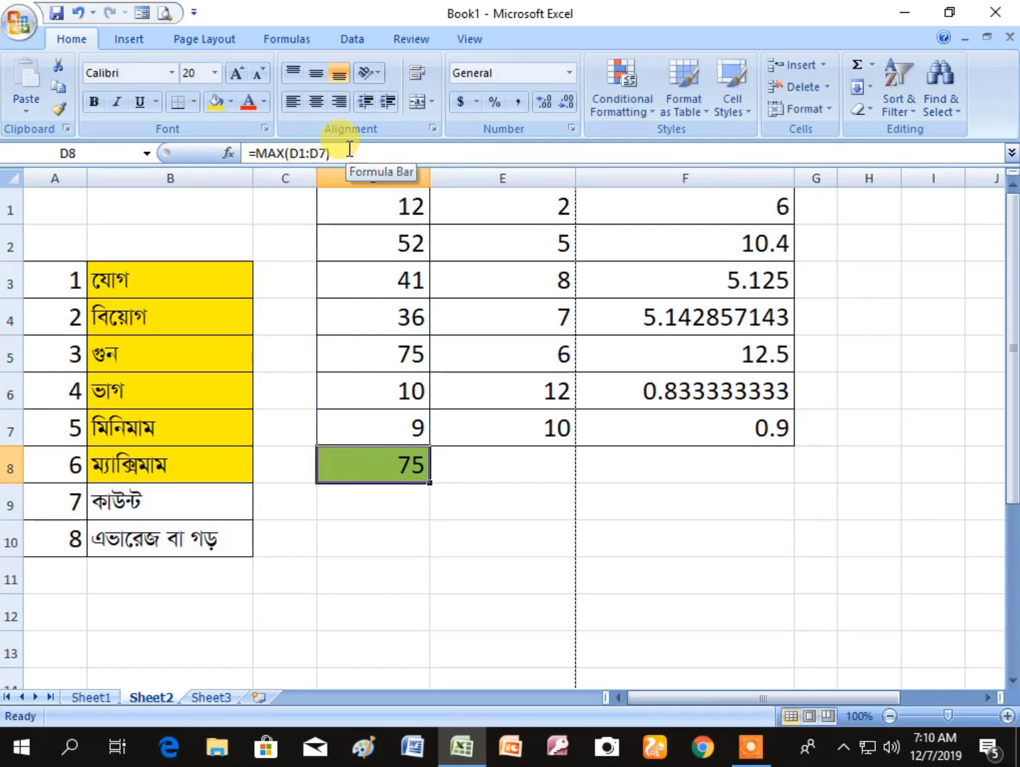
left_click(384, 586)
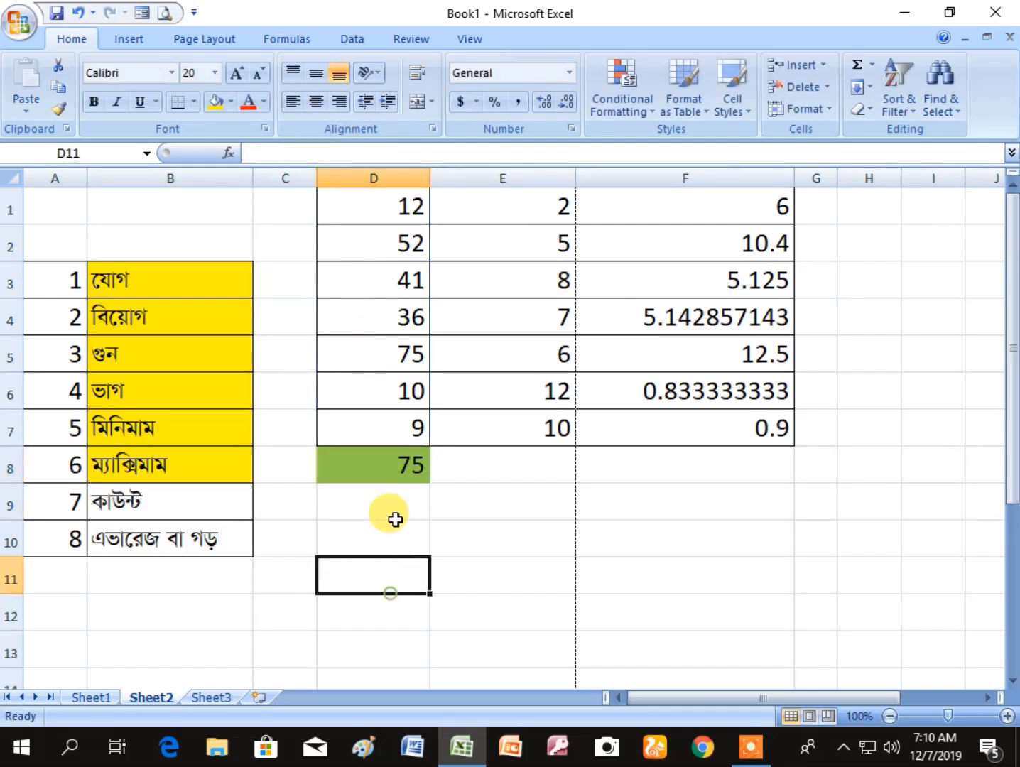
left_click(394, 470)
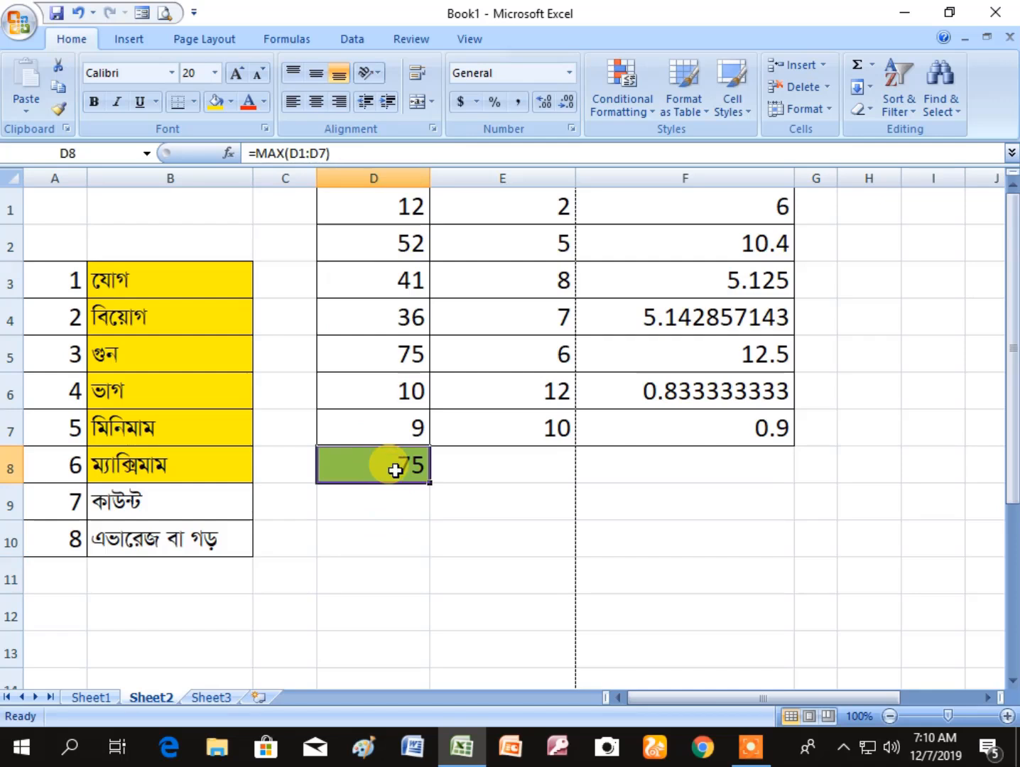
- Change the function in D8's formula to COUNT, keeping the range D1:D7
left_click(204, 504)
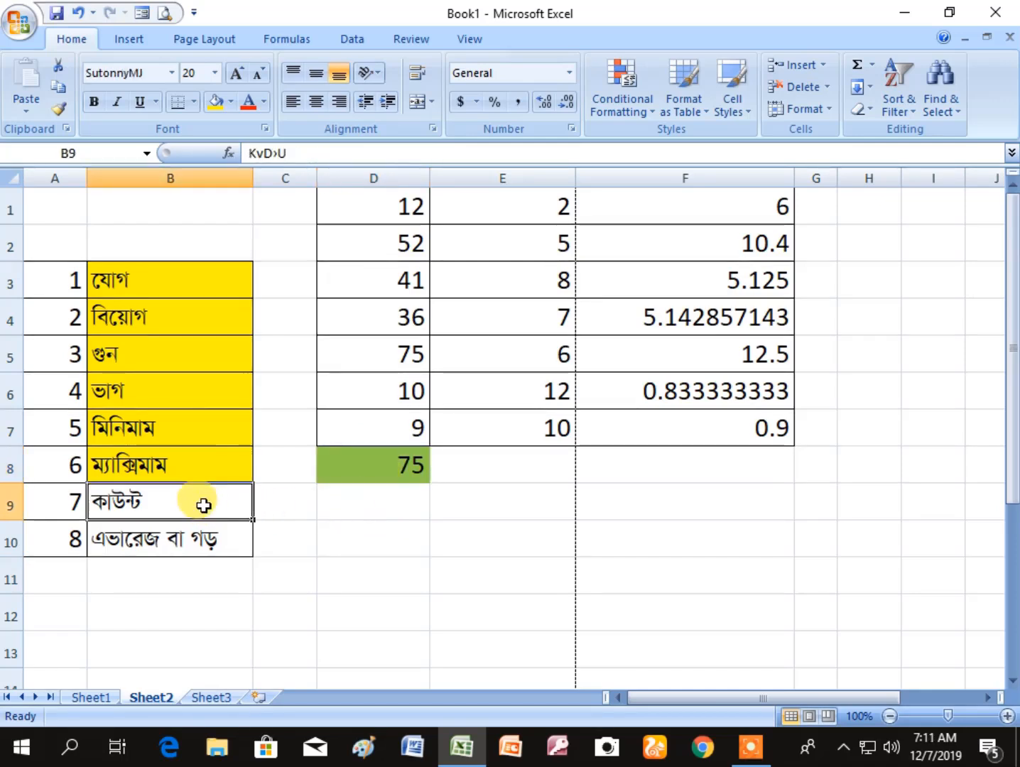
left_click(375, 573)
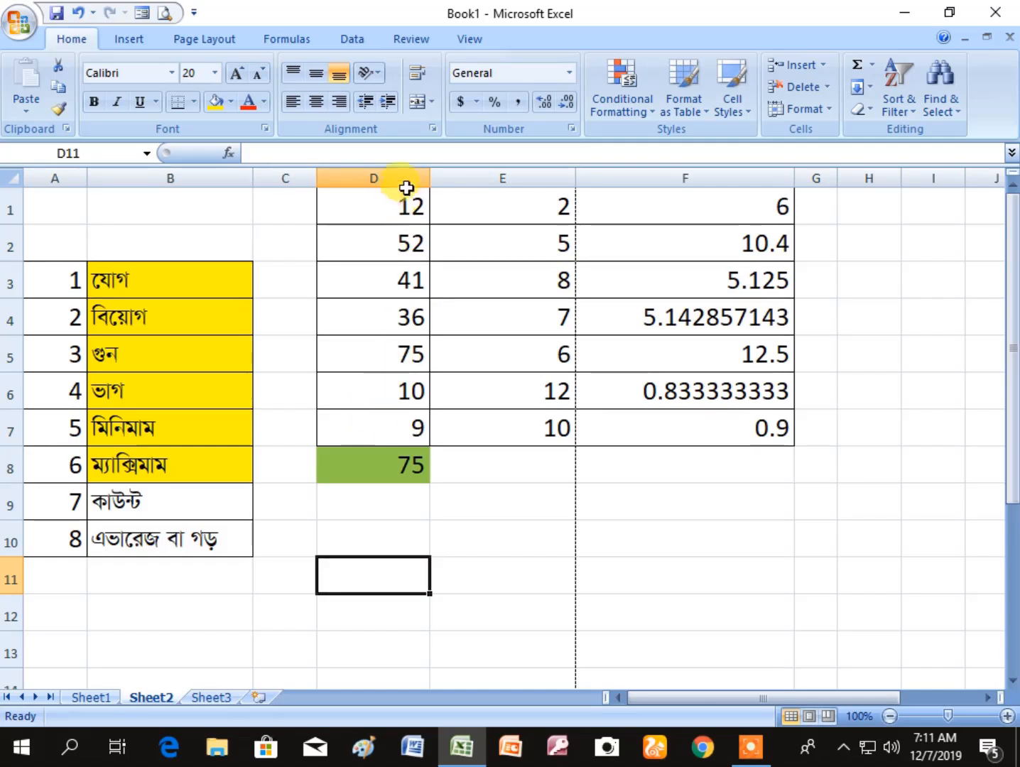
left_click(412, 470)
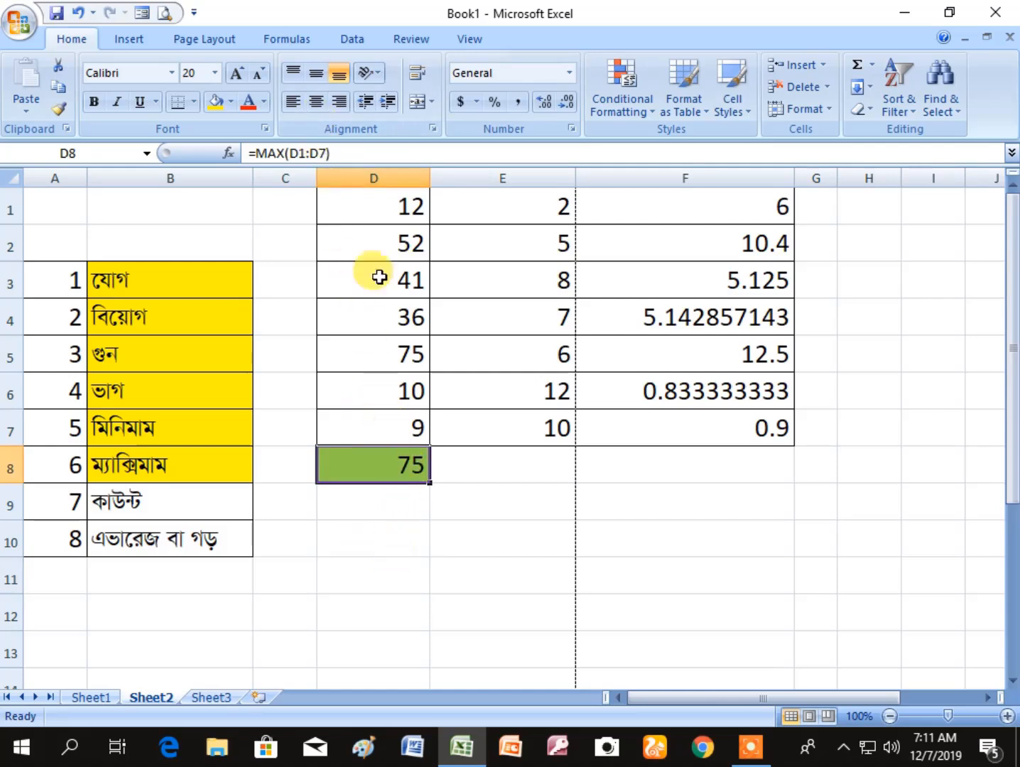
left_click(354, 154)
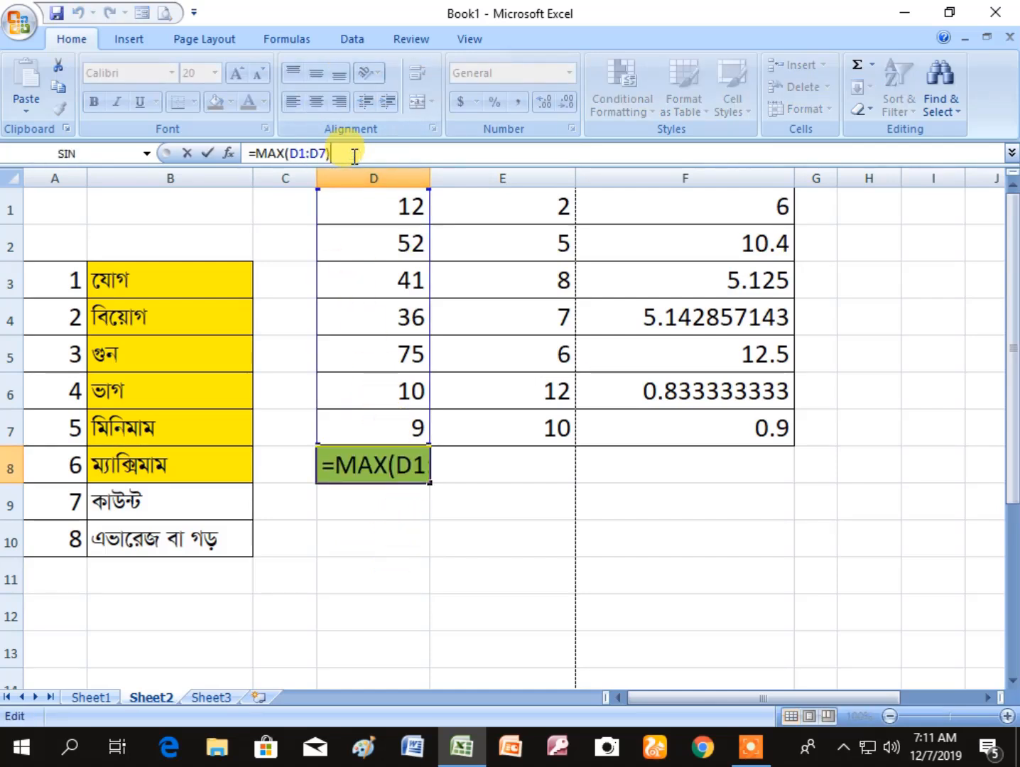
key("Left")
key("Left")
key("Left")
key("Left")
key("Left")
key("Left")
key("Left")
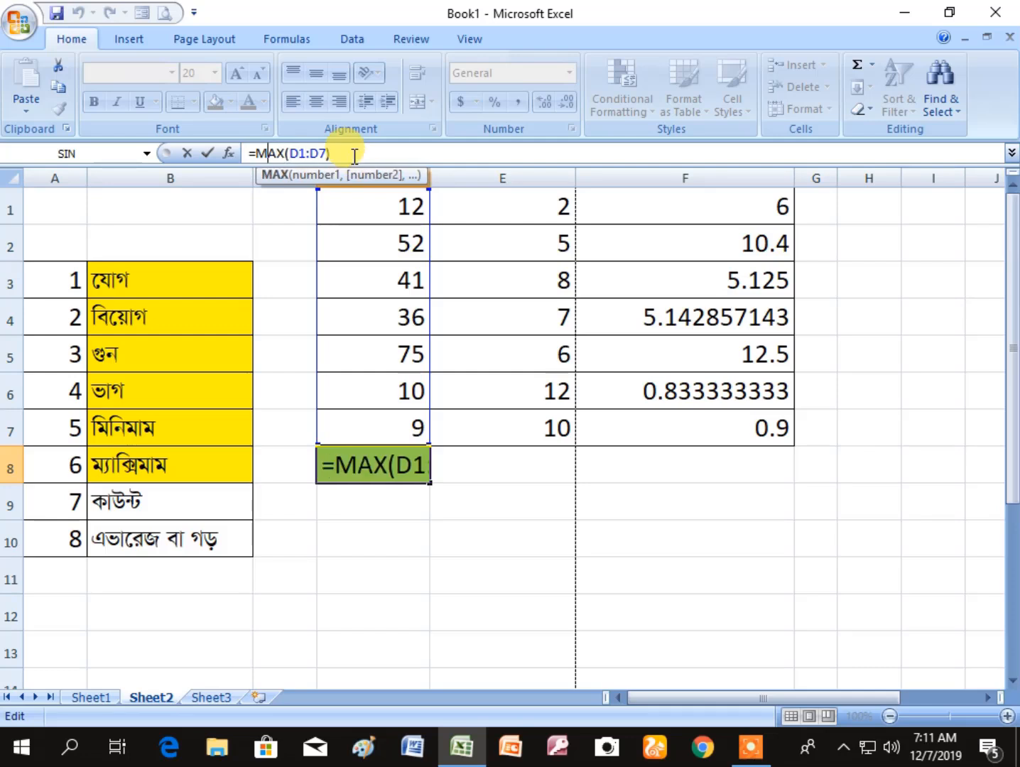
key("BackSpace")
key("BackSpace")
key("BackSpace")
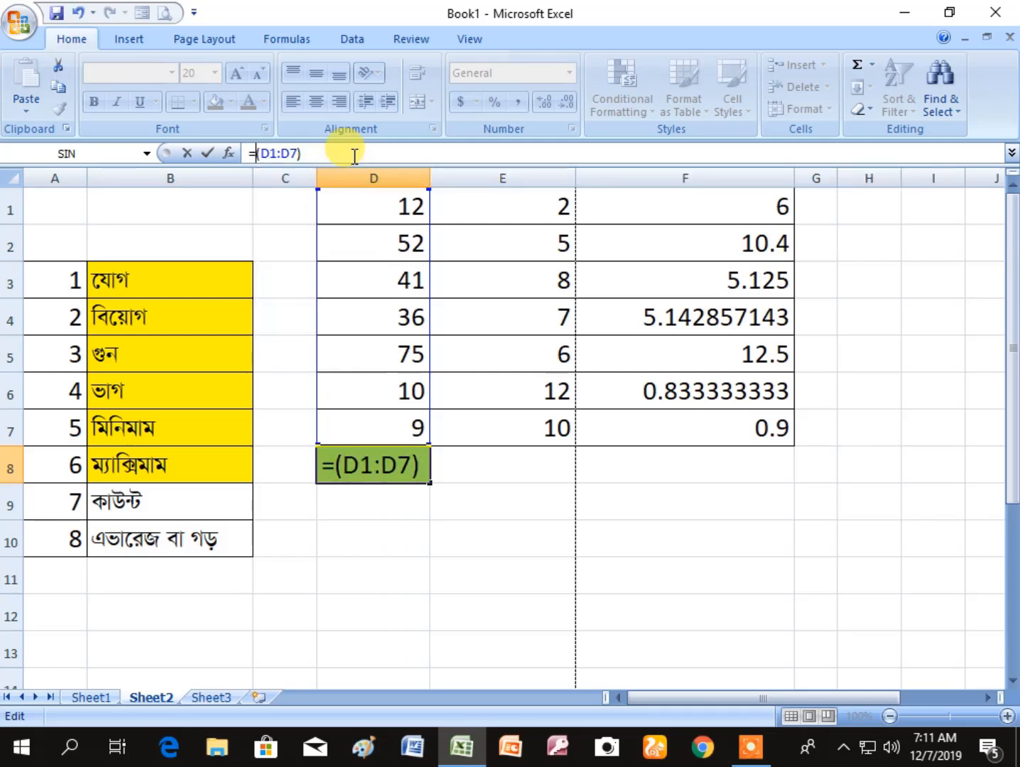
type("count")
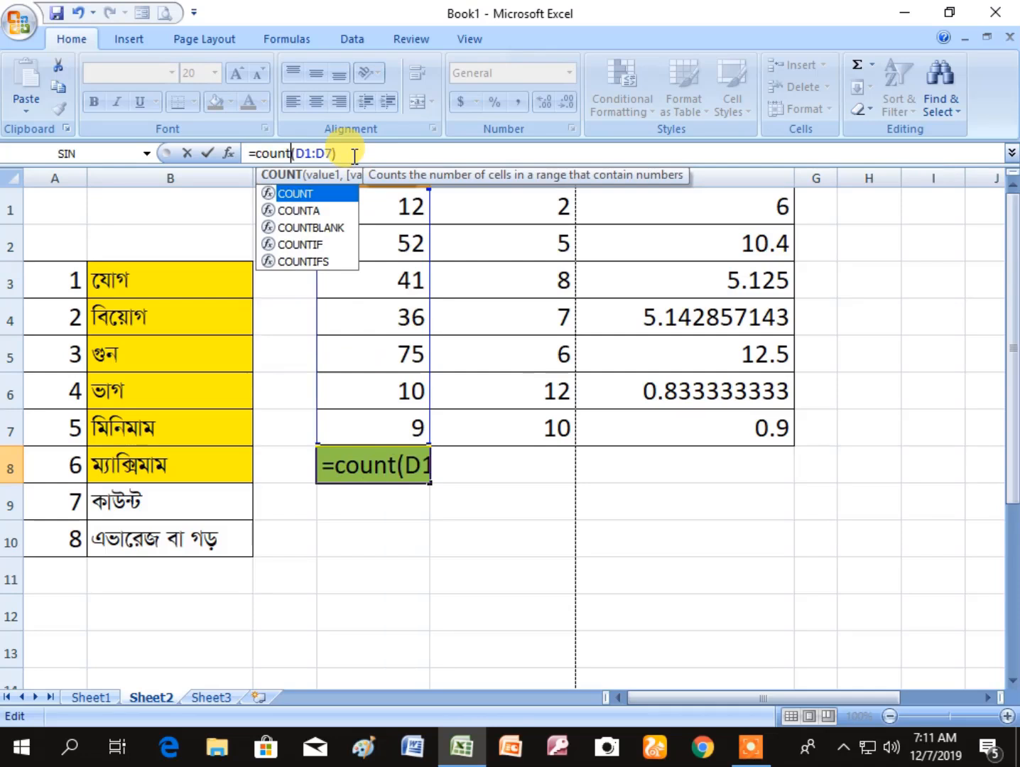
key("Right")
key("Right")
key("Right")
key("Right")
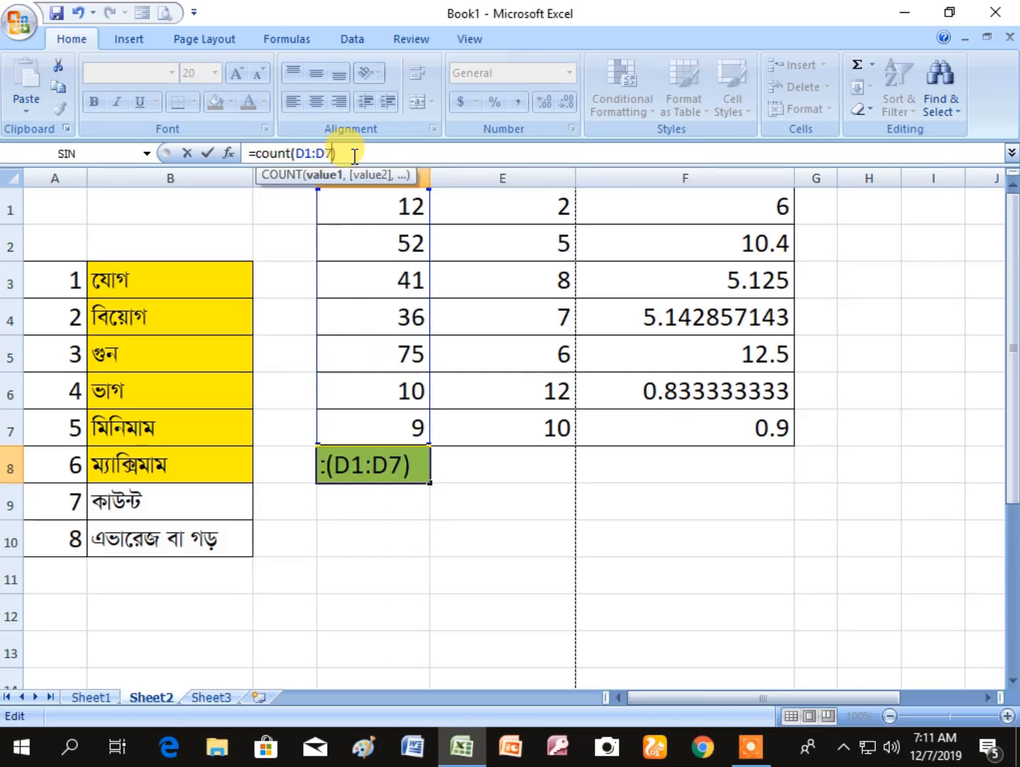
key("Return")
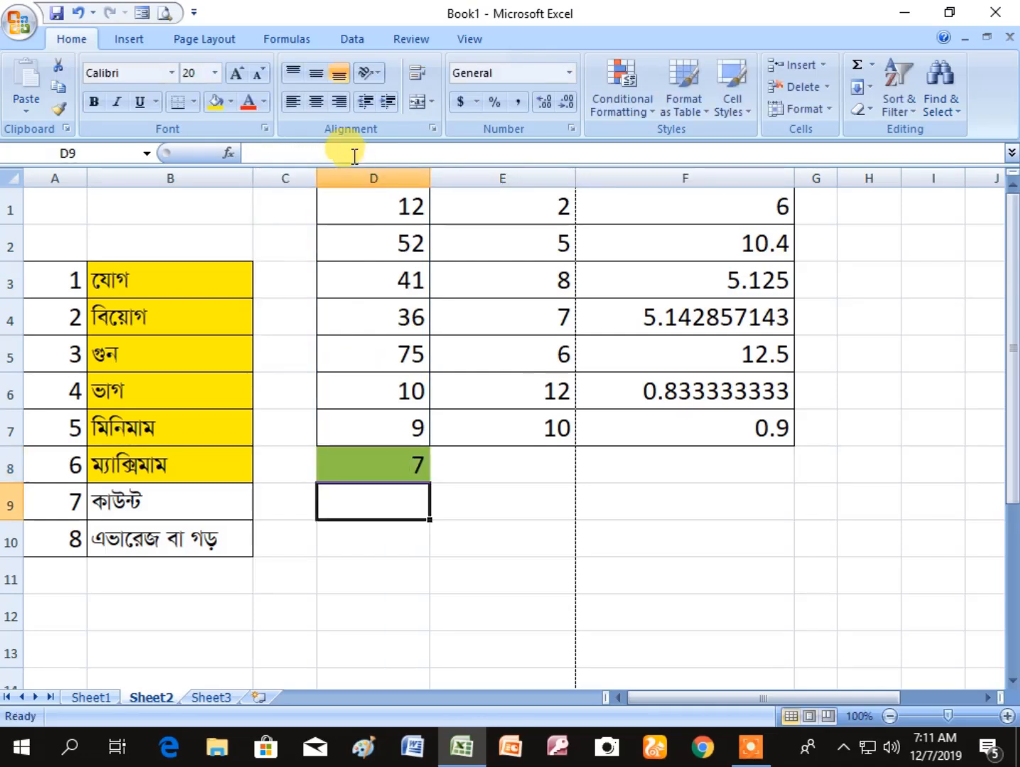
key("Up")
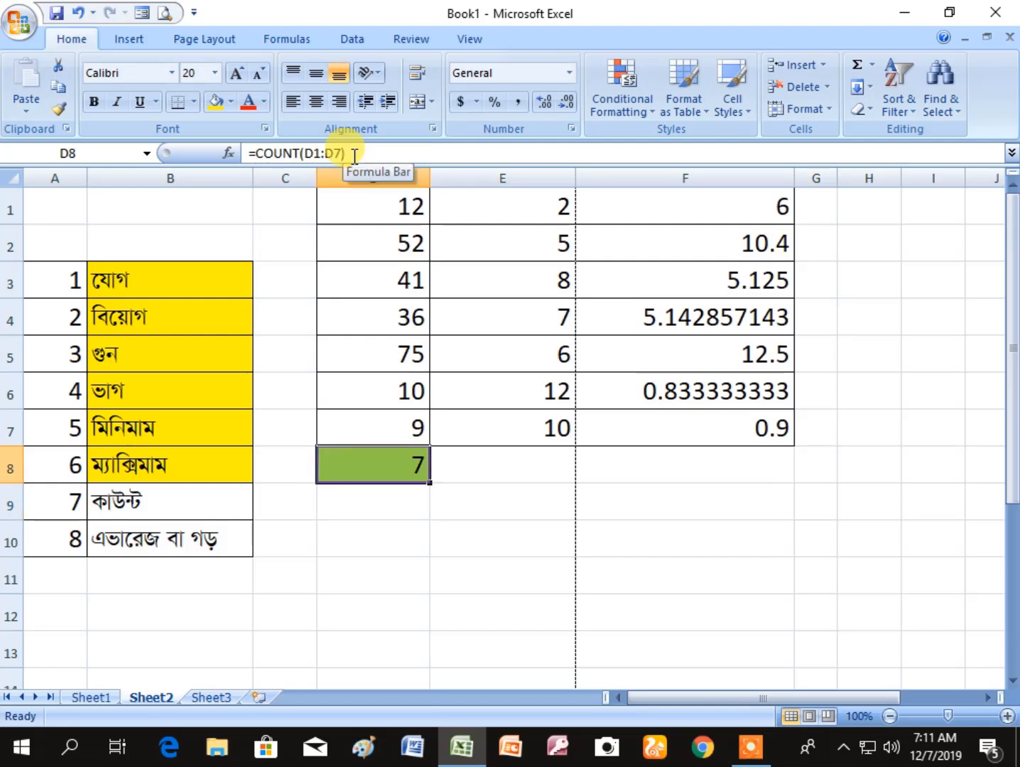
- Step through the numbers in D1:D7 one by one and compare them with the count result in D8
left_click(390, 201)
key("Down")
key("Down")
key("Down")
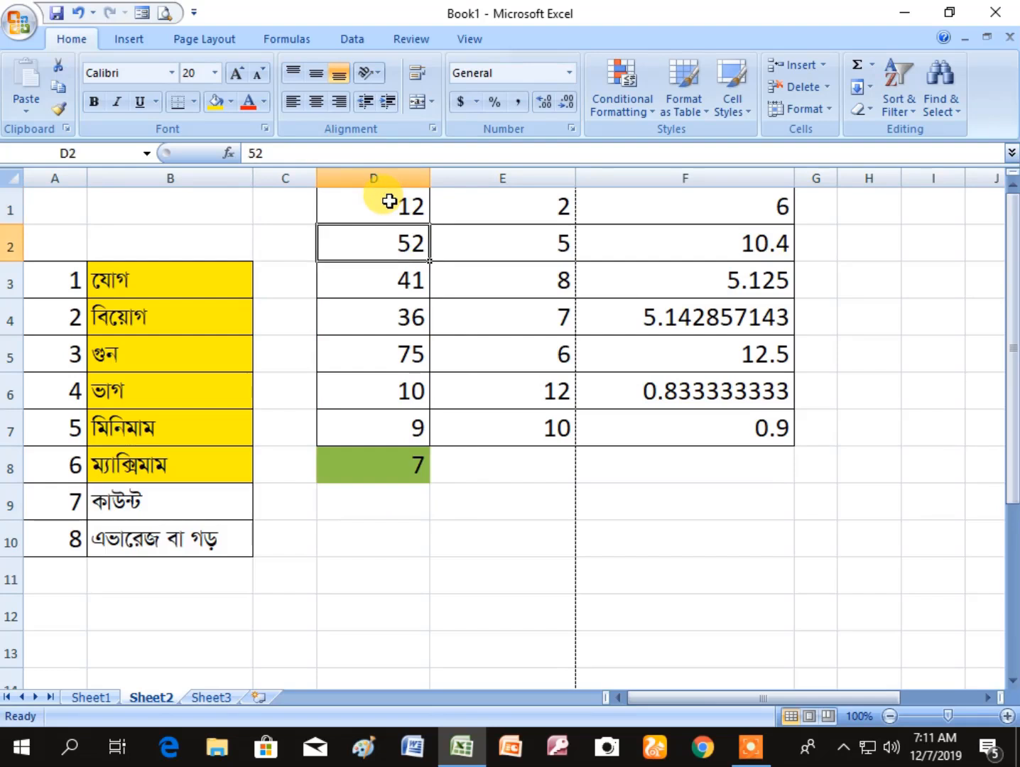
key("Down")
key("Down")
key("Down")
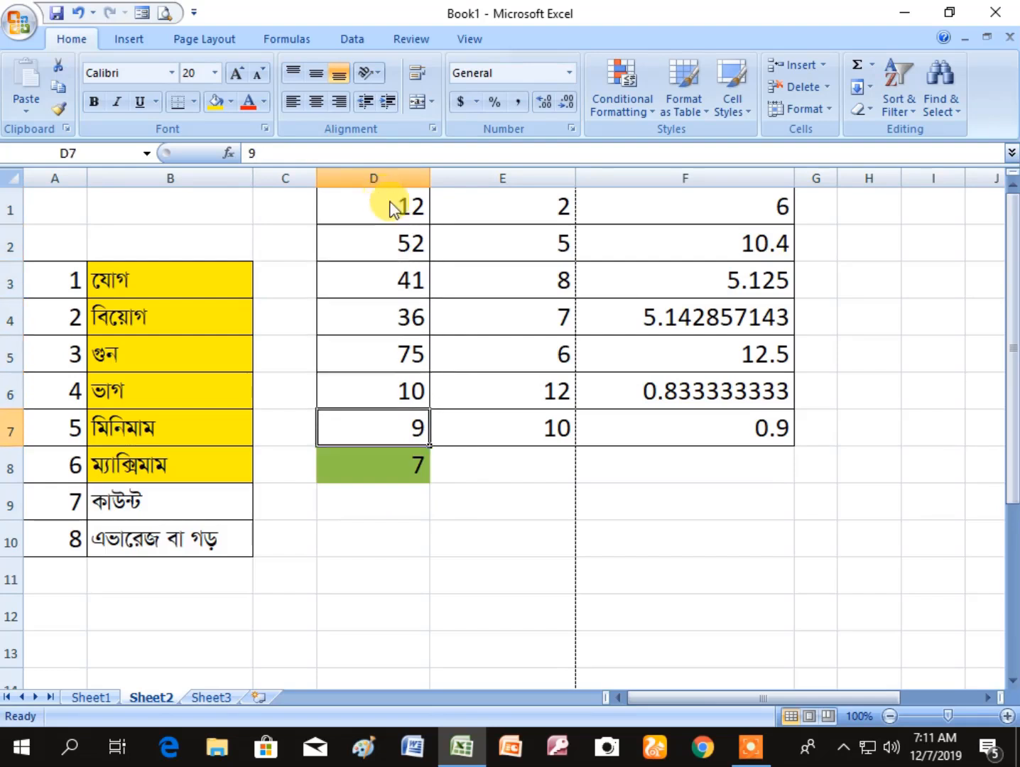
key("Up")
left_click(390, 202)
key("Down")
key("Down")
key("Down")
key("Down")
key("Down")
key("Down")
key("Down")
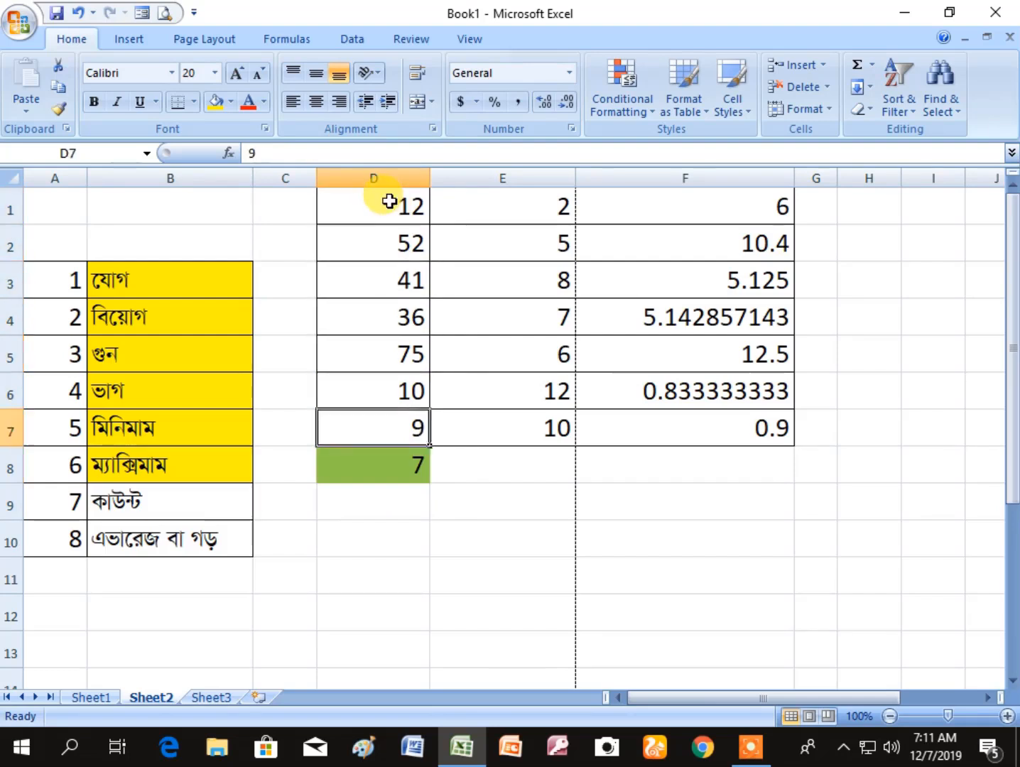
key("Up")
key("Up")
key("Up")
left_click(390, 202)
key("Down")
key("Down")
key("Down")
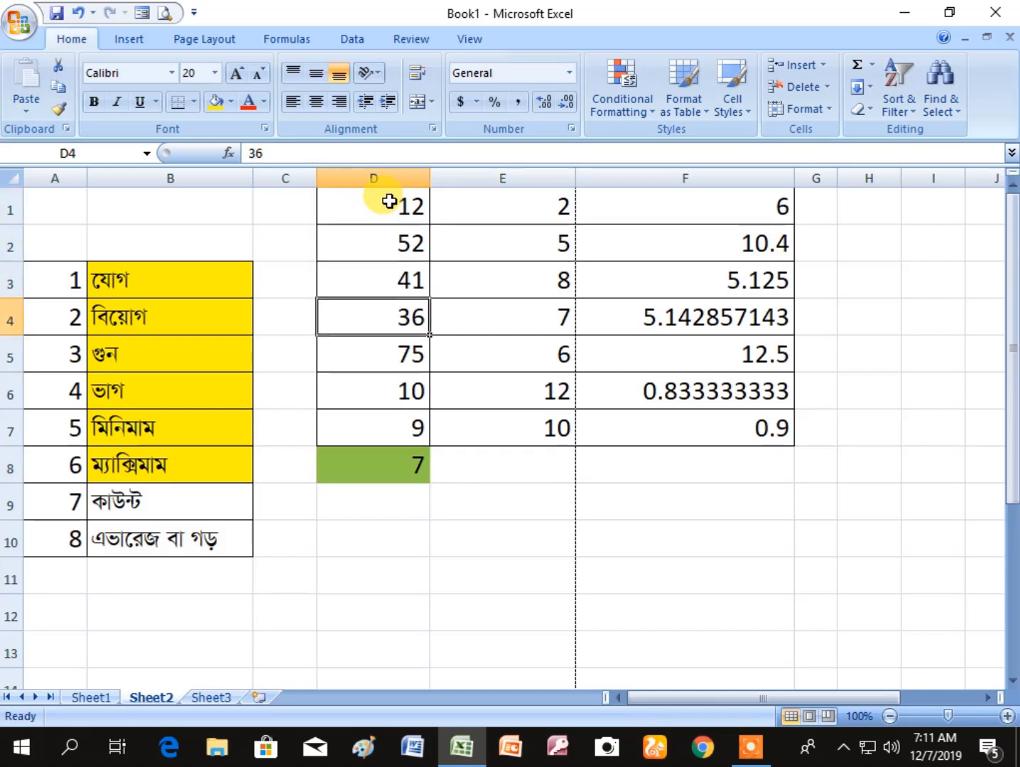
key("Down")
key("Down")
key("Down")
left_click(421, 612)
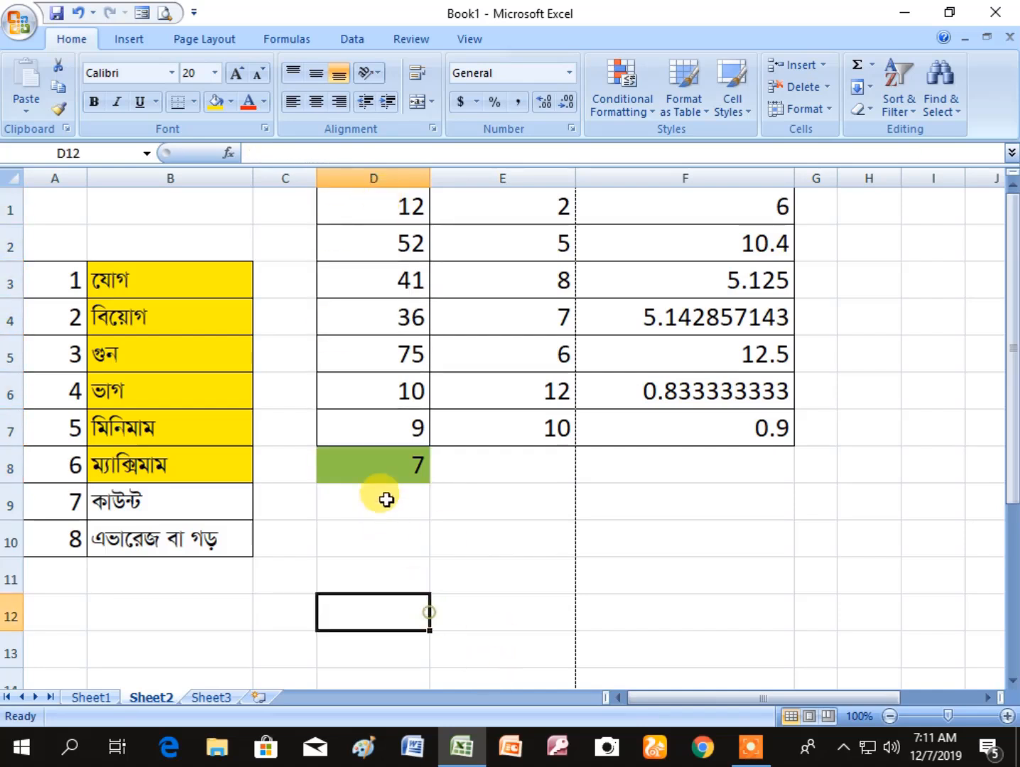
left_click(385, 470)
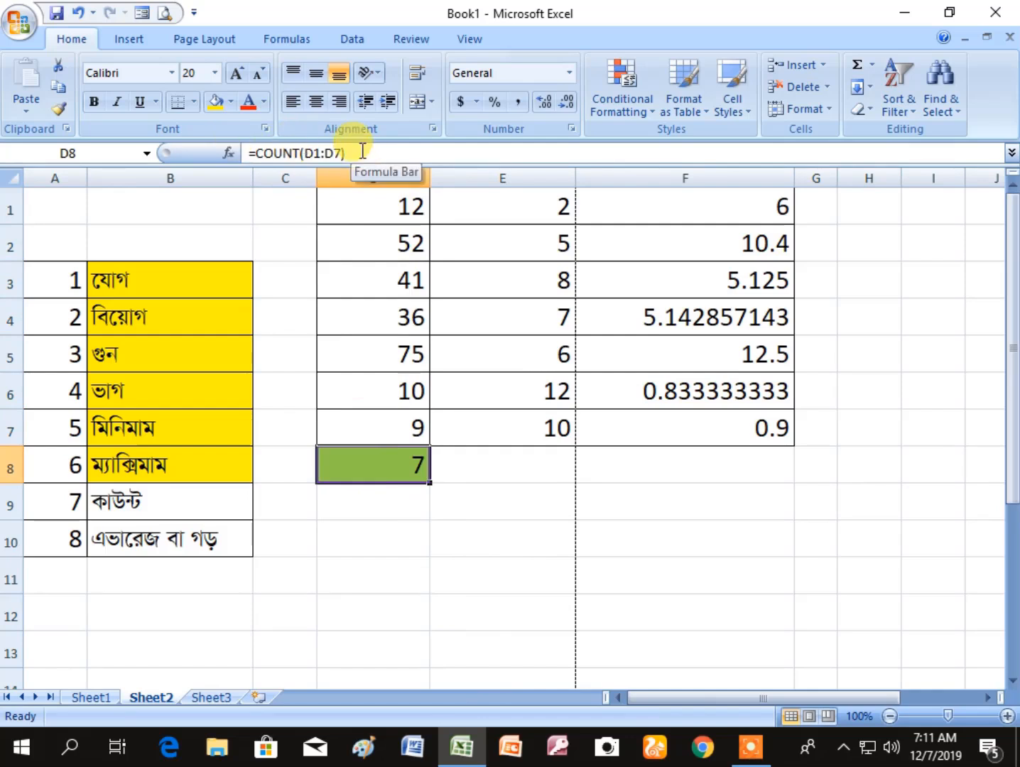
- Fill cell B9, the count entry in the topic list, with the same yellow
left_click(139, 500)
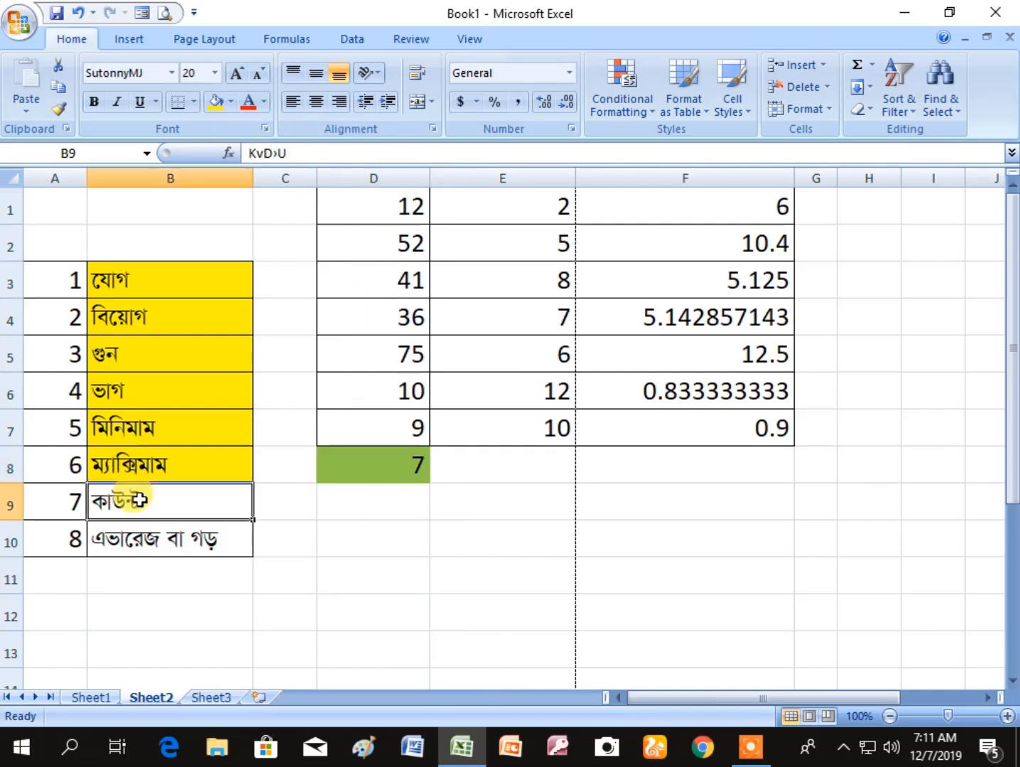
left_click(216, 103)
left_click(328, 576)
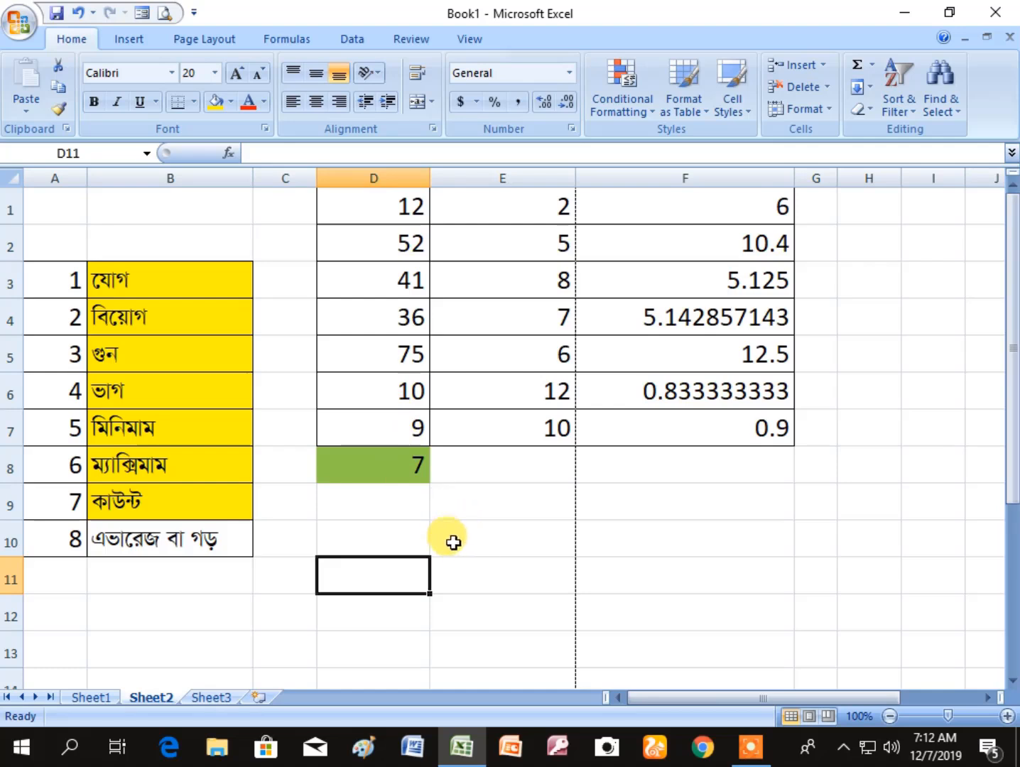
- Clear D8 and calculate the average of the first number column there with =AVERAGE(D1:D7)
left_click(405, 470)
key("Delete")
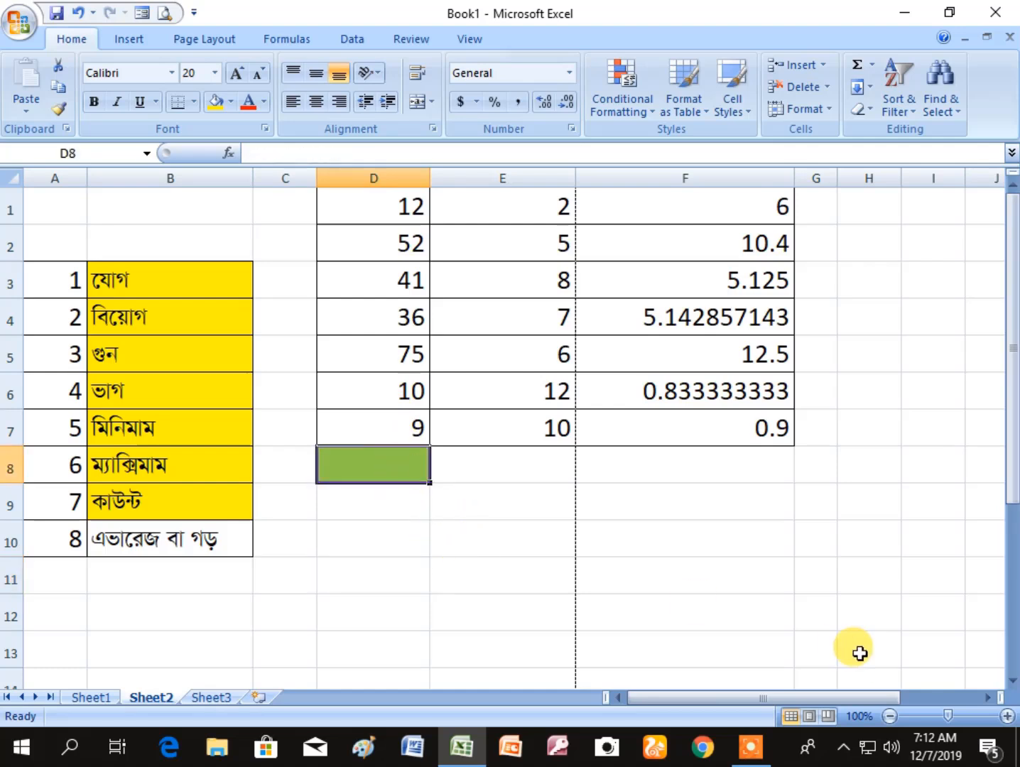
type("=")
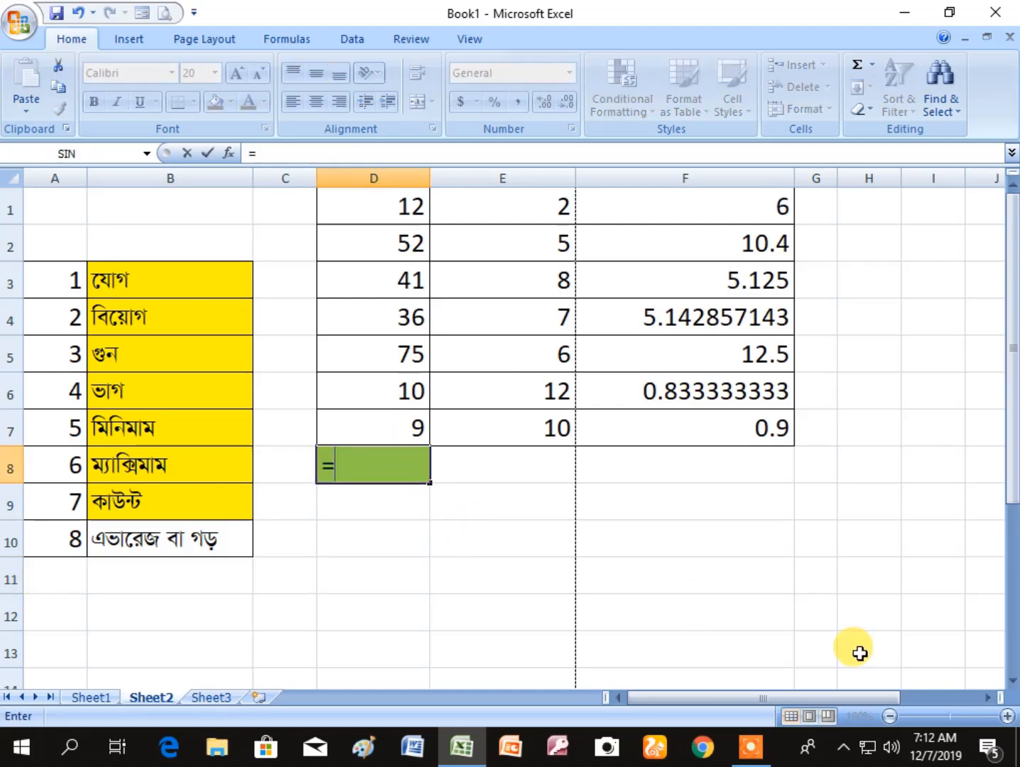
type("average")
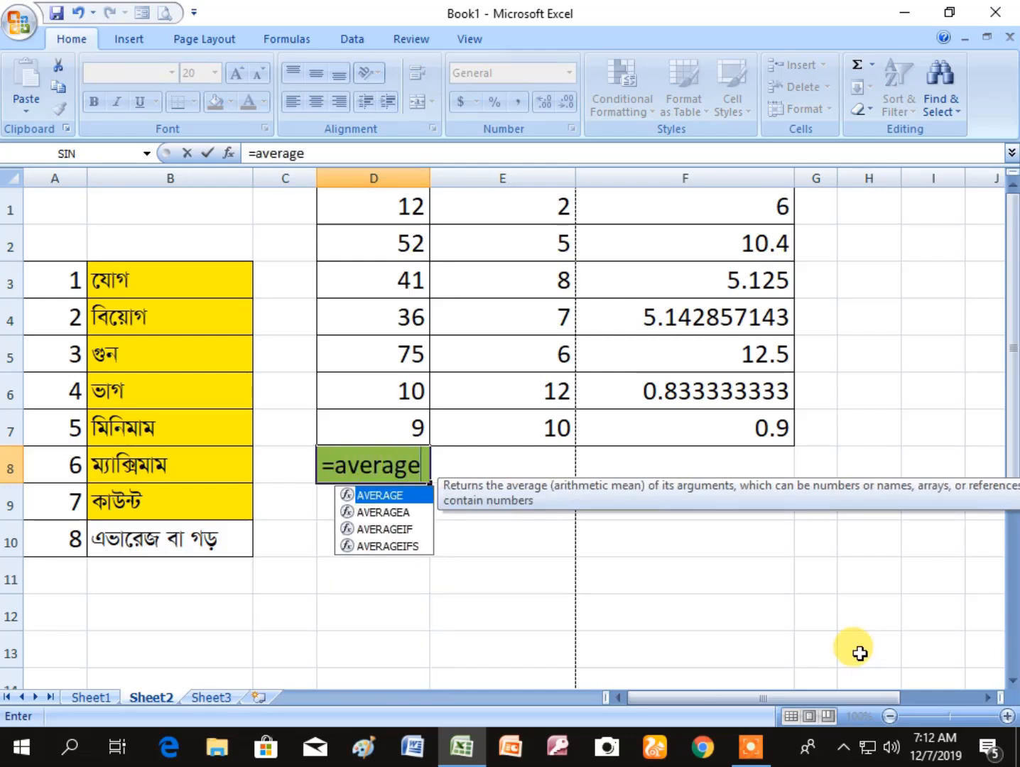
type("(")
left_click(377, 205)
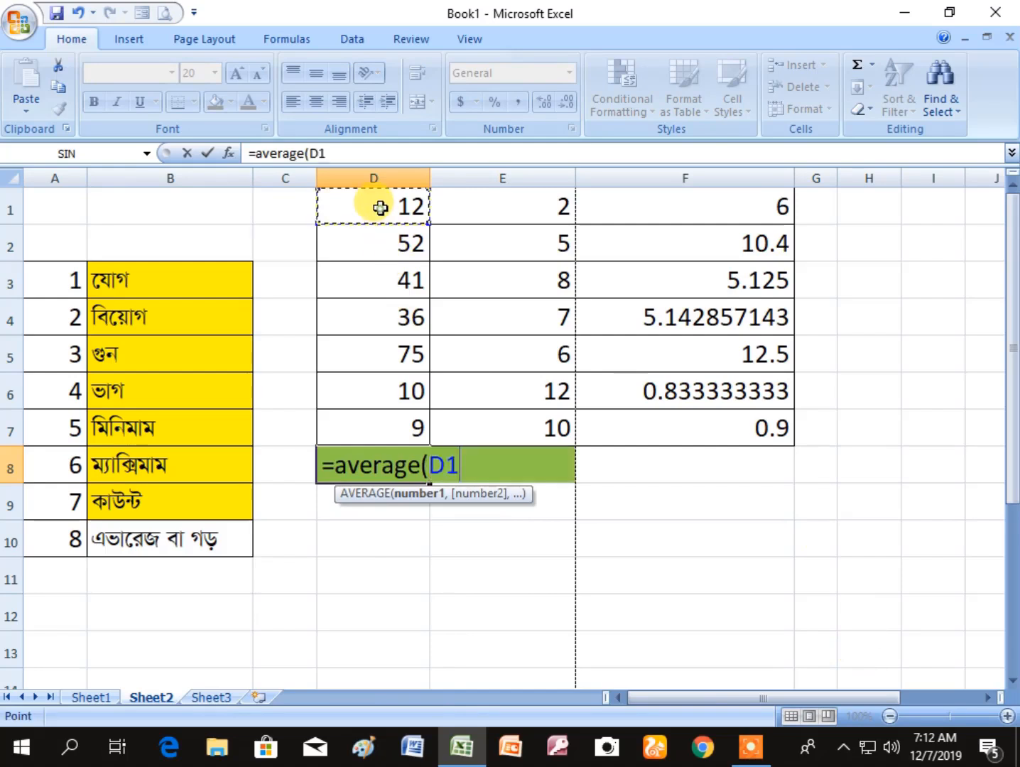
key("F8")
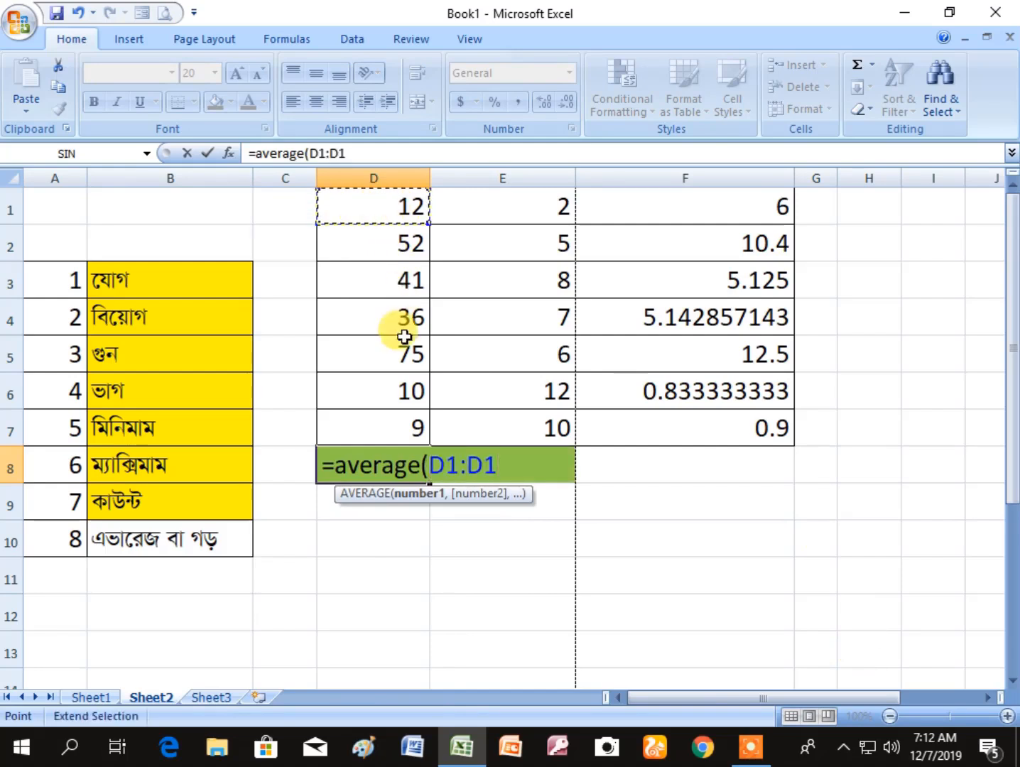
left_click(391, 417)
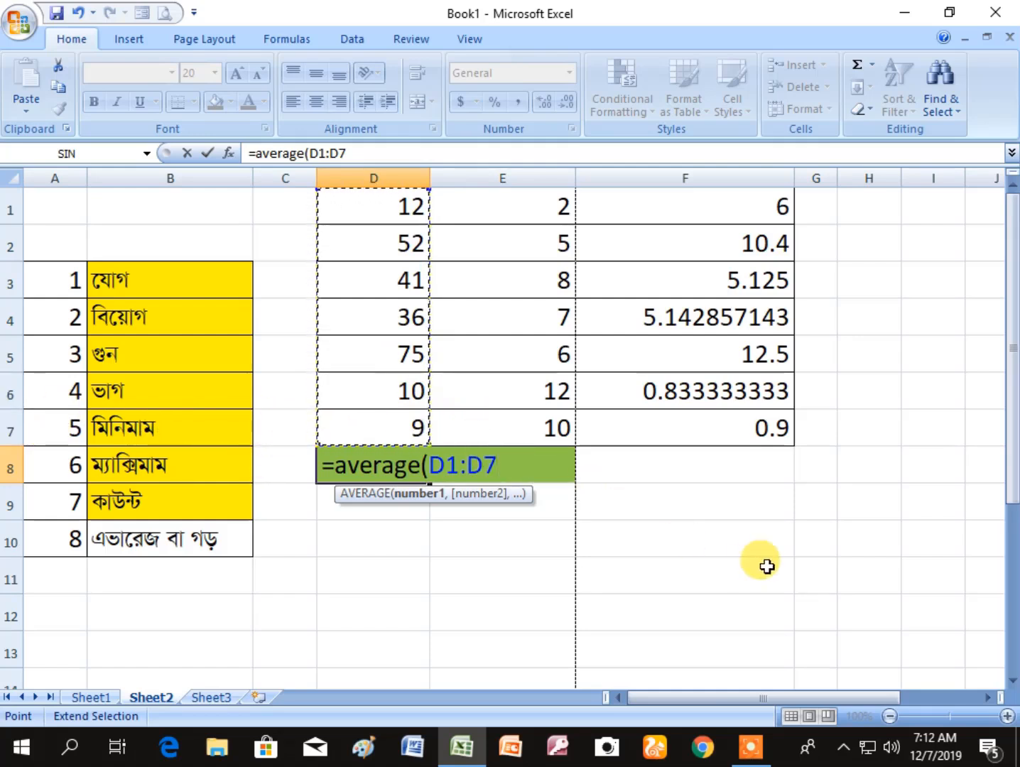
type(")")
key("Return")
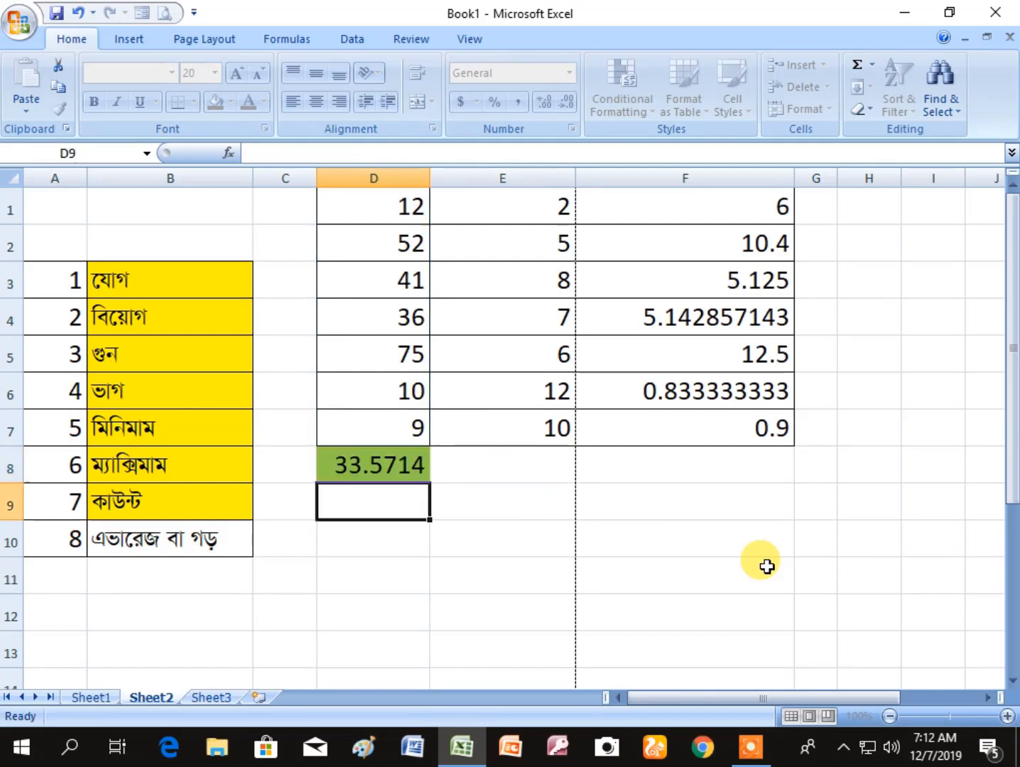
left_click(514, 612)
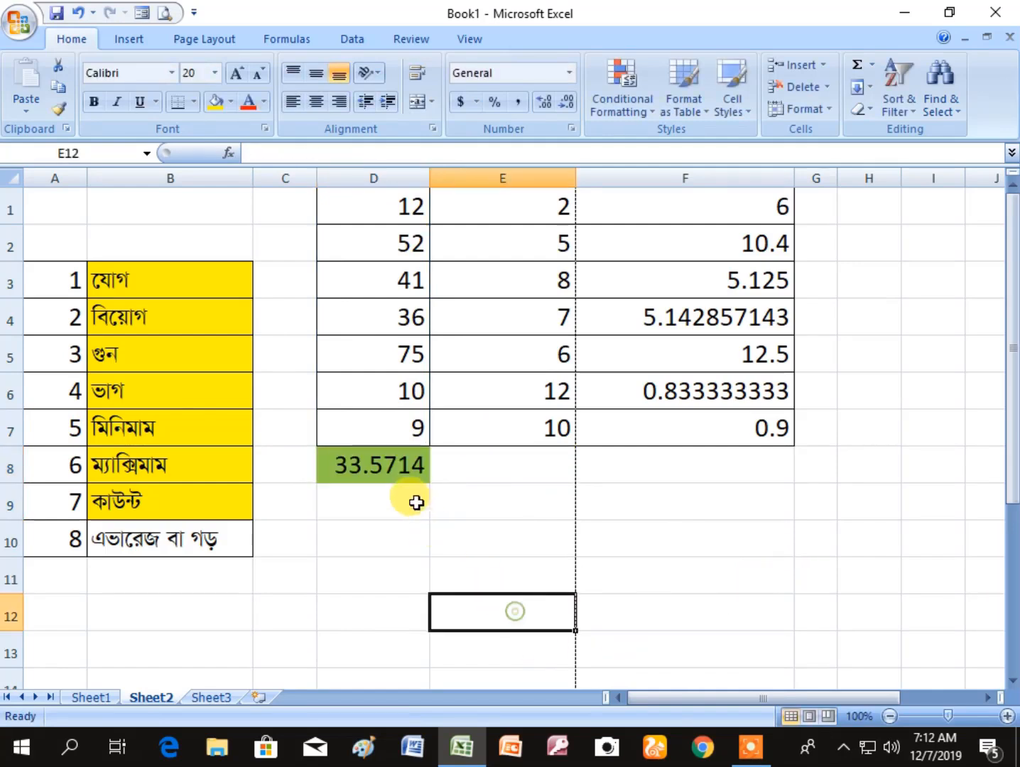
- Check the average formula in D8 and fill cell B10, the average entry in the topic list, with the same yellow
left_click(387, 460)
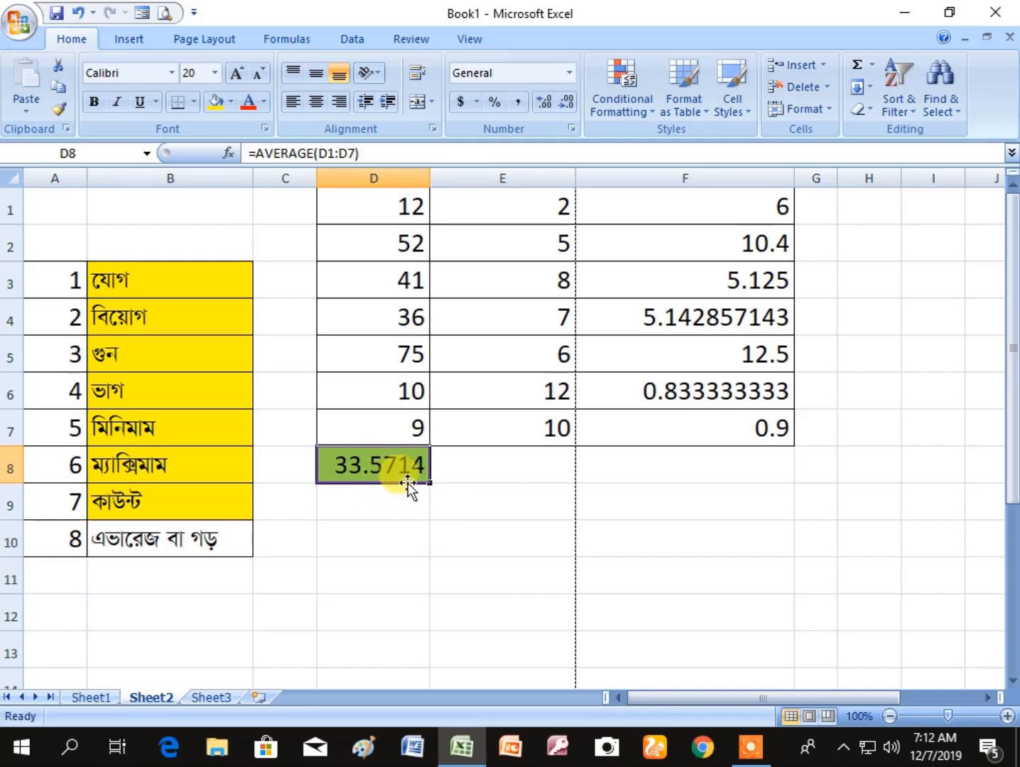
left_click(485, 490)
left_click(404, 465)
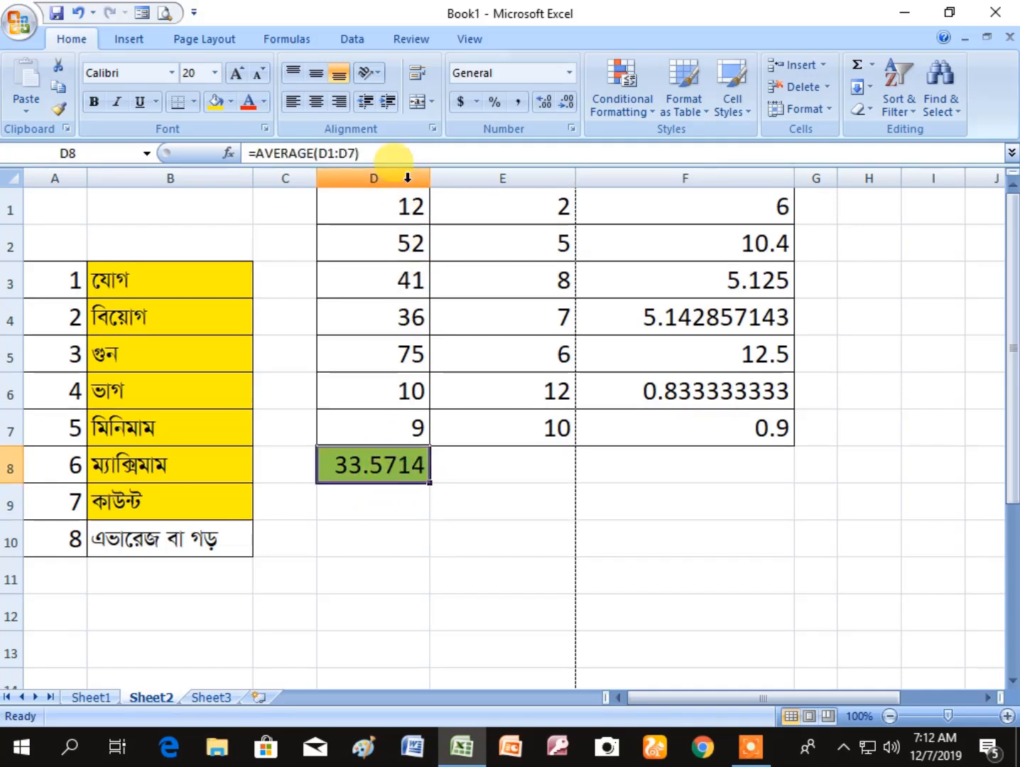
left_click(155, 548)
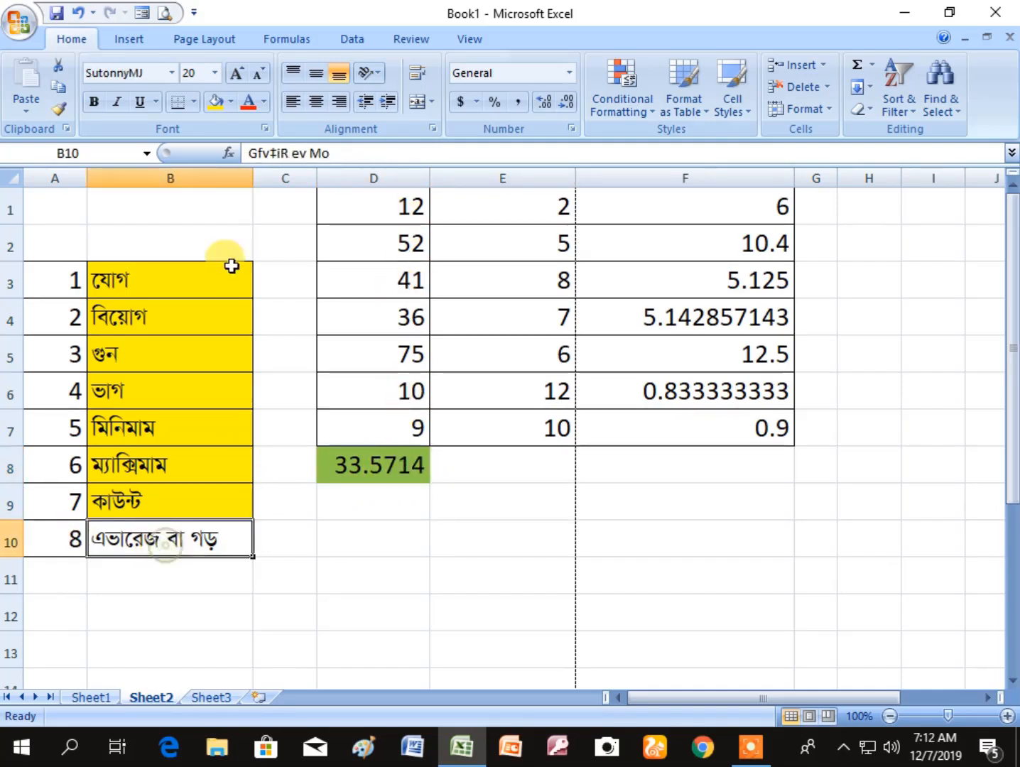
left_click(448, 563)
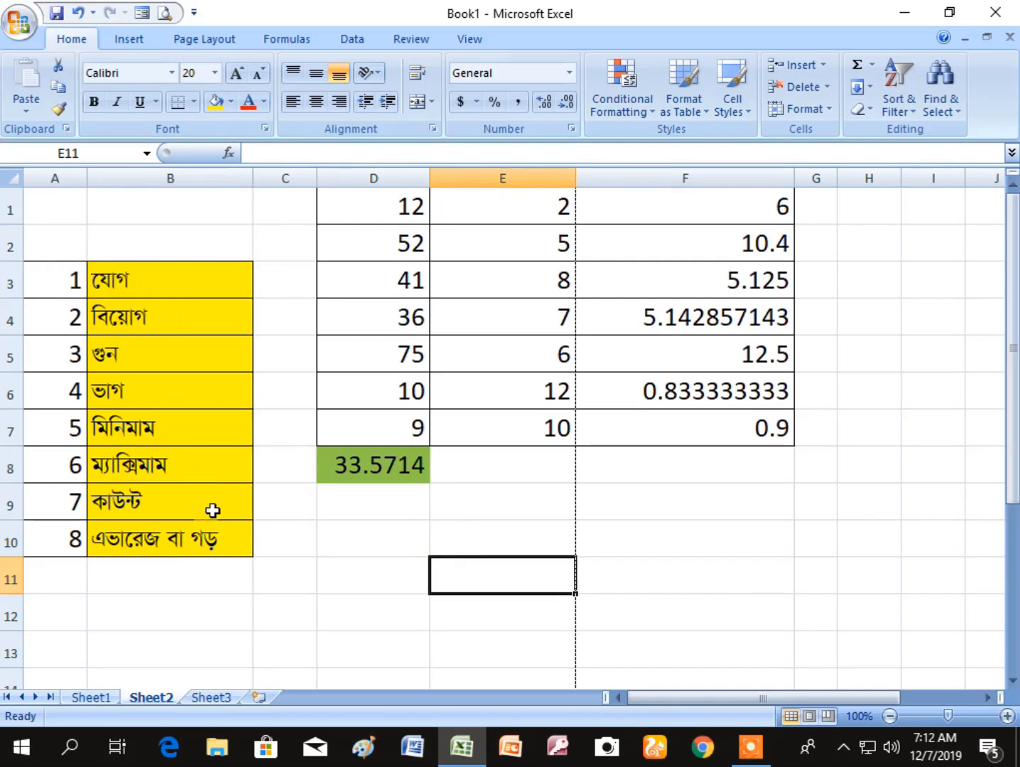
left_click(745, 564)
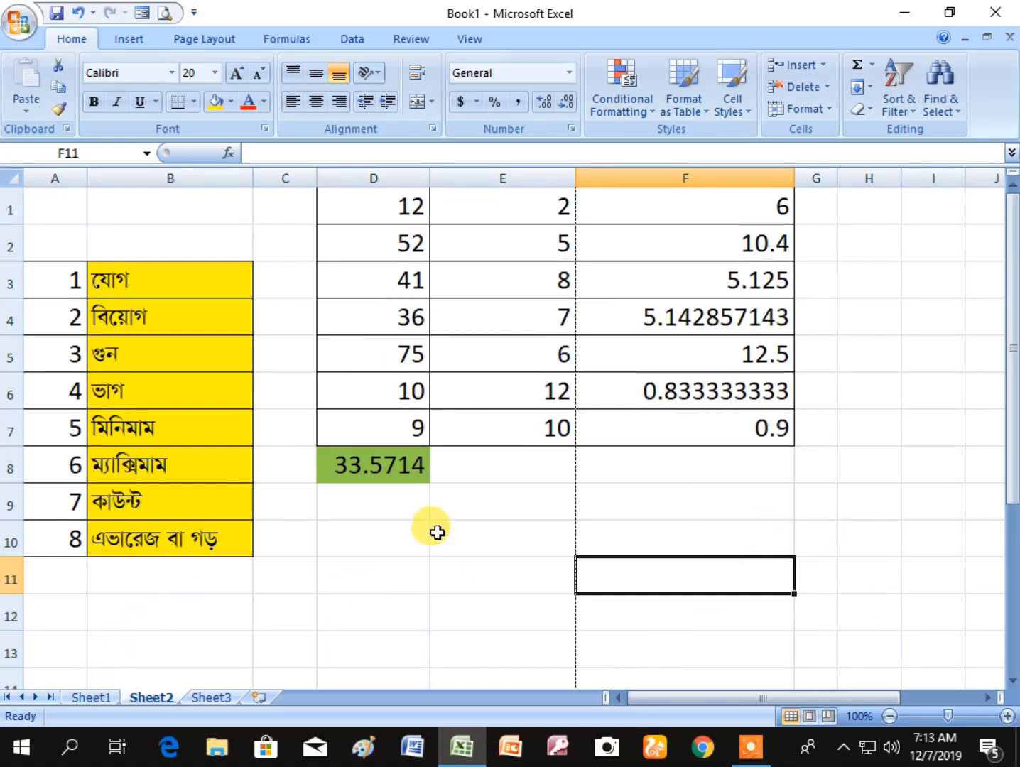
left_click(462, 548)
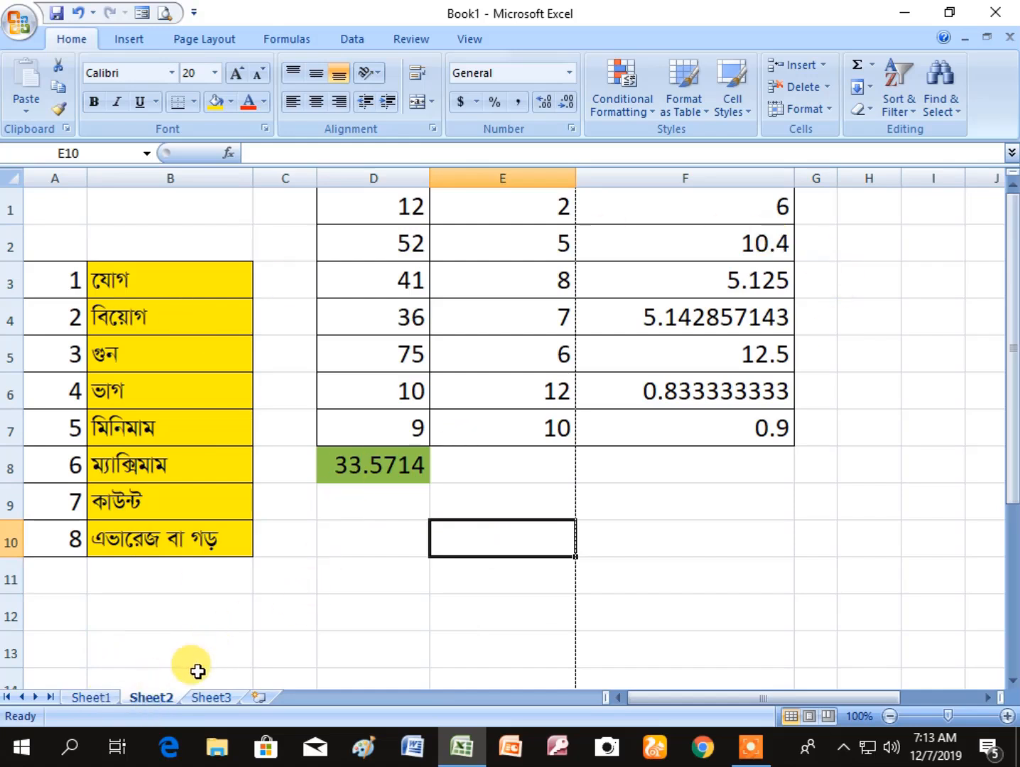
- Switch to Sheet1 and enter 1, 2 and 3 in cells C1:C3
left_click(103, 702)
left_click(200, 402)
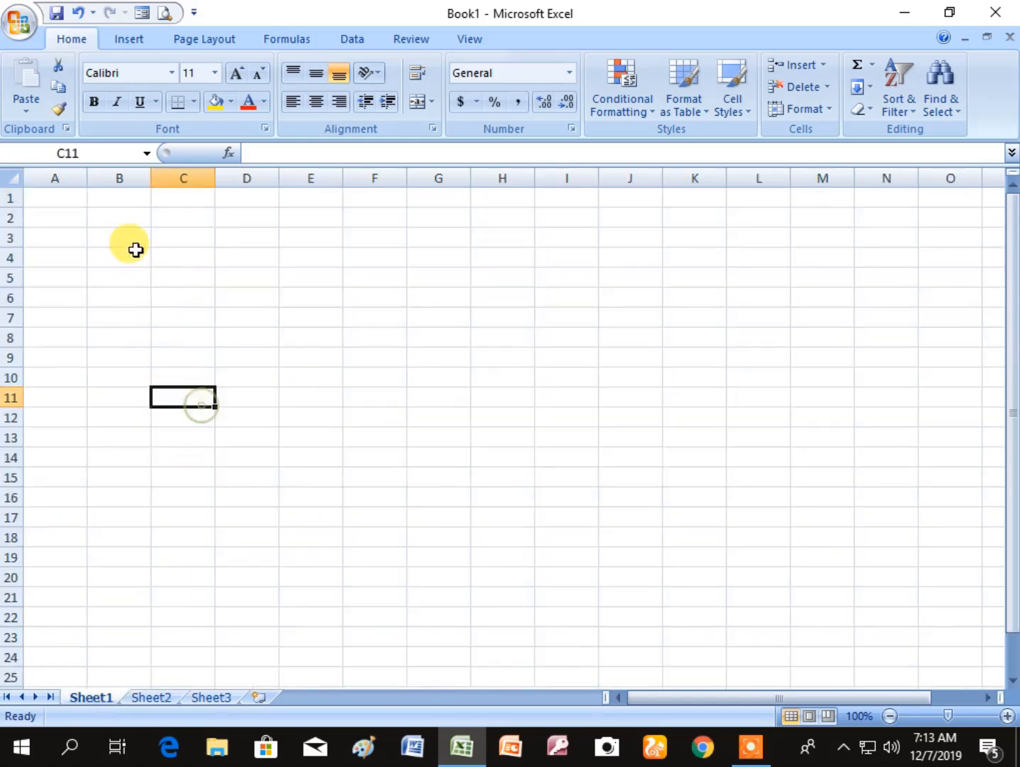
left_click(169, 206)
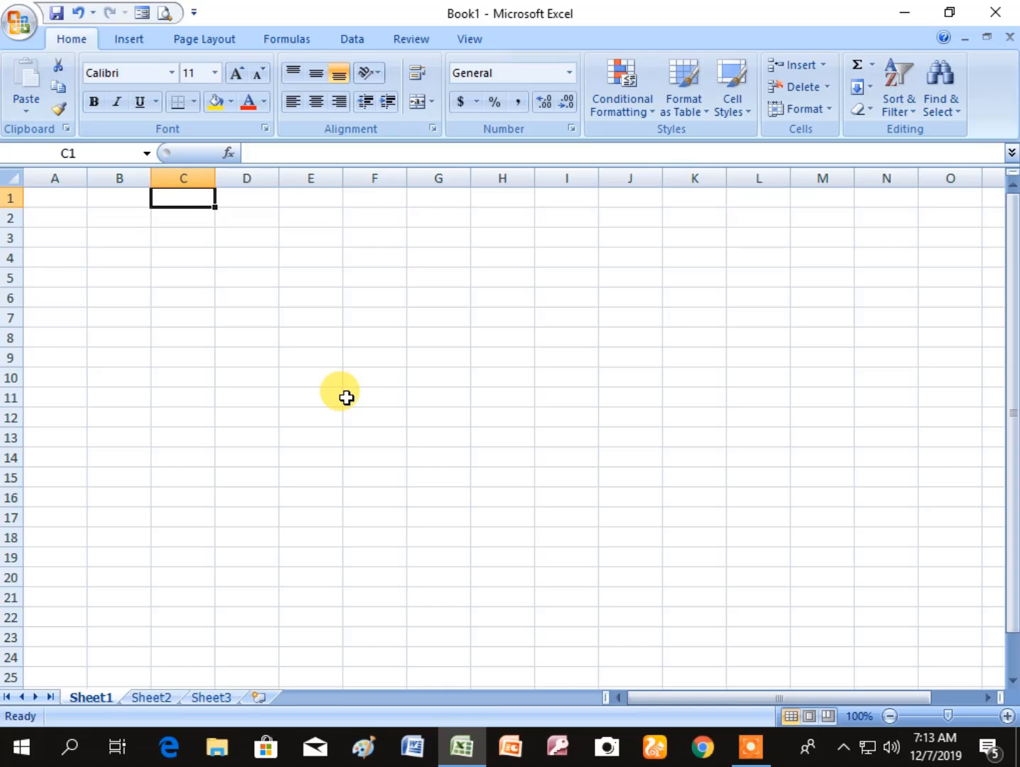
type("1")
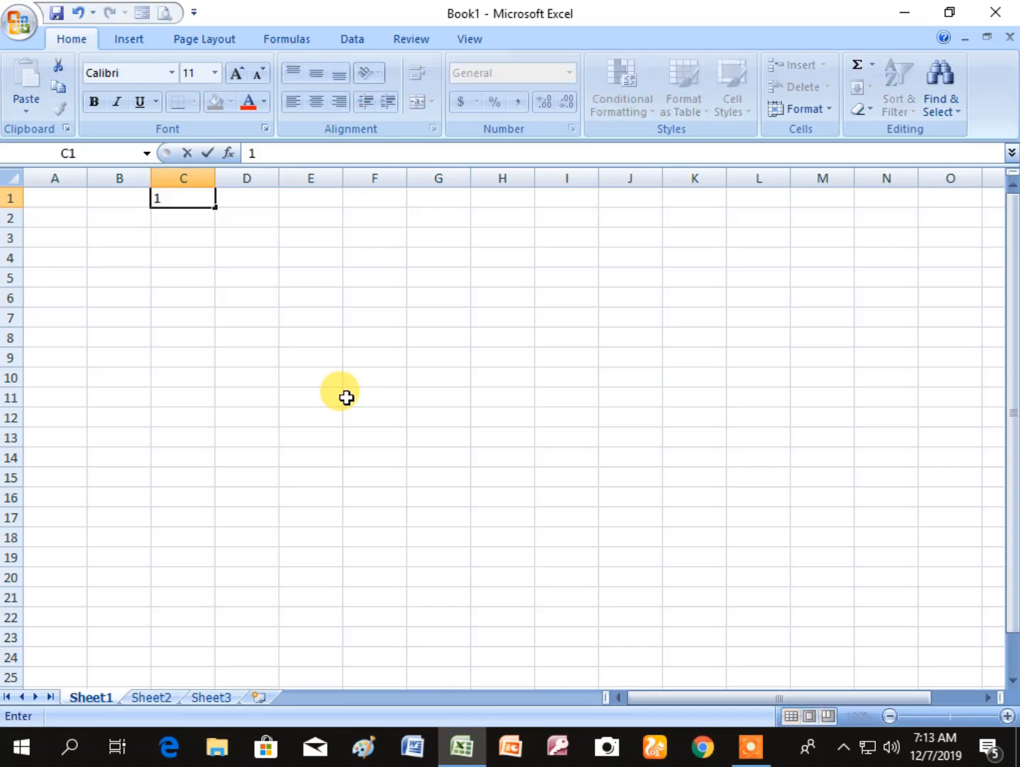
key("Return")
type("2")
key("Return")
type("3")
key("Return")
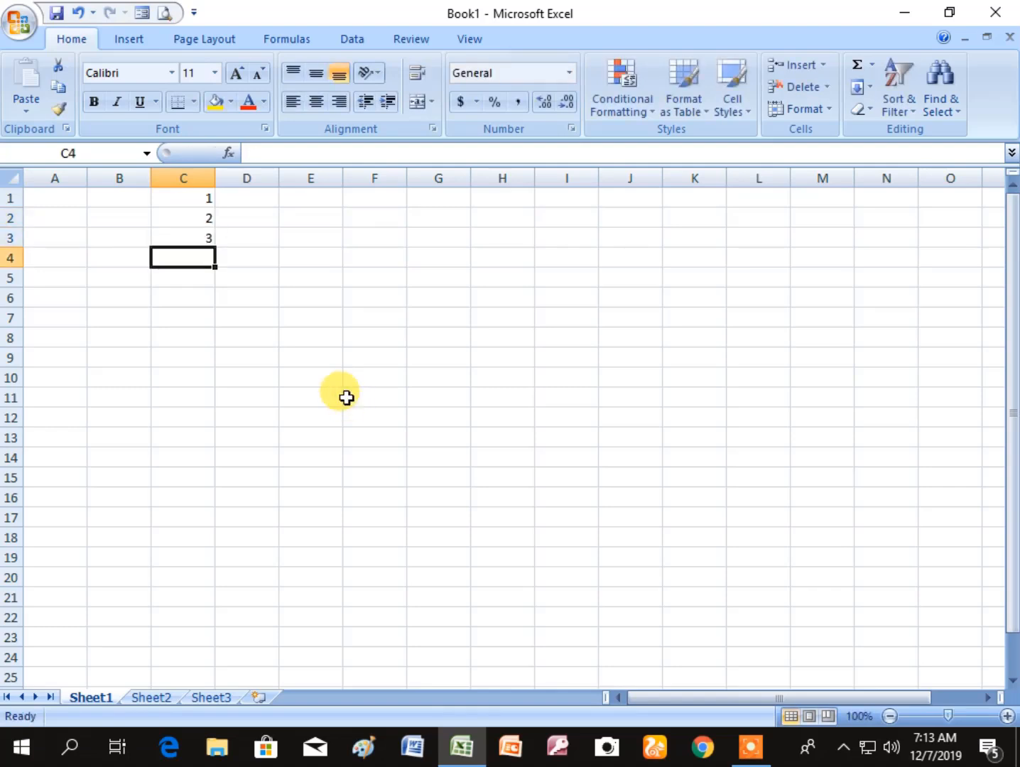
- Set the font size of the whole column C to 18
left_click(408, 393)
left_click(179, 178)
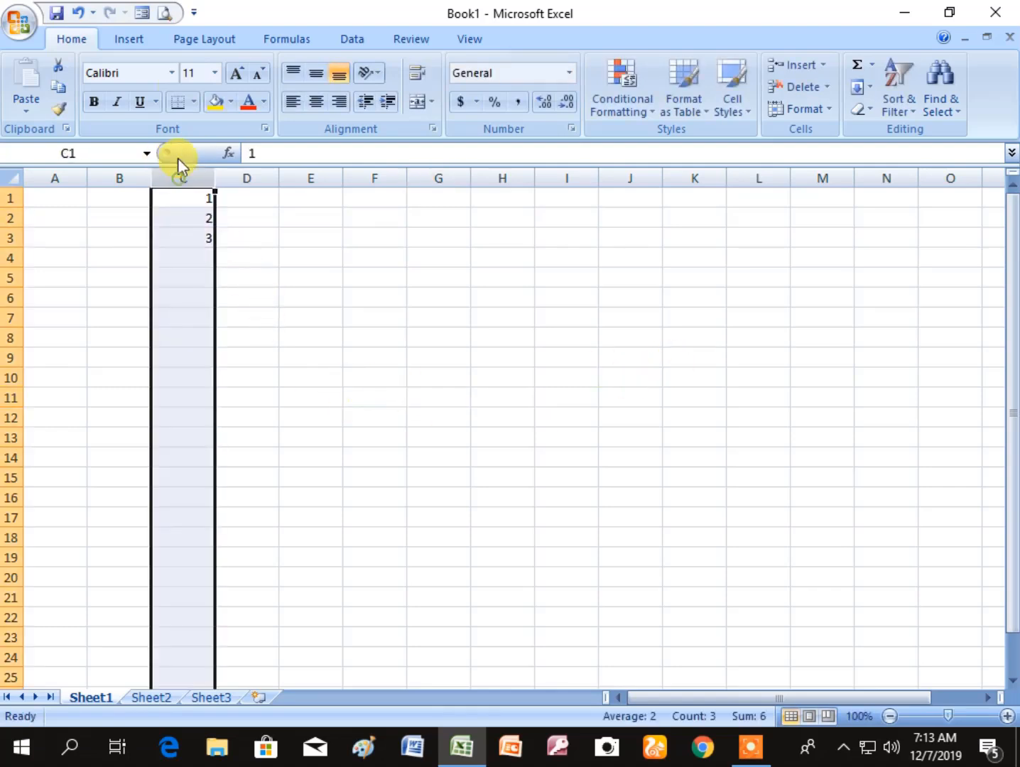
left_click(215, 73)
left_click(193, 215)
left_click(374, 357)
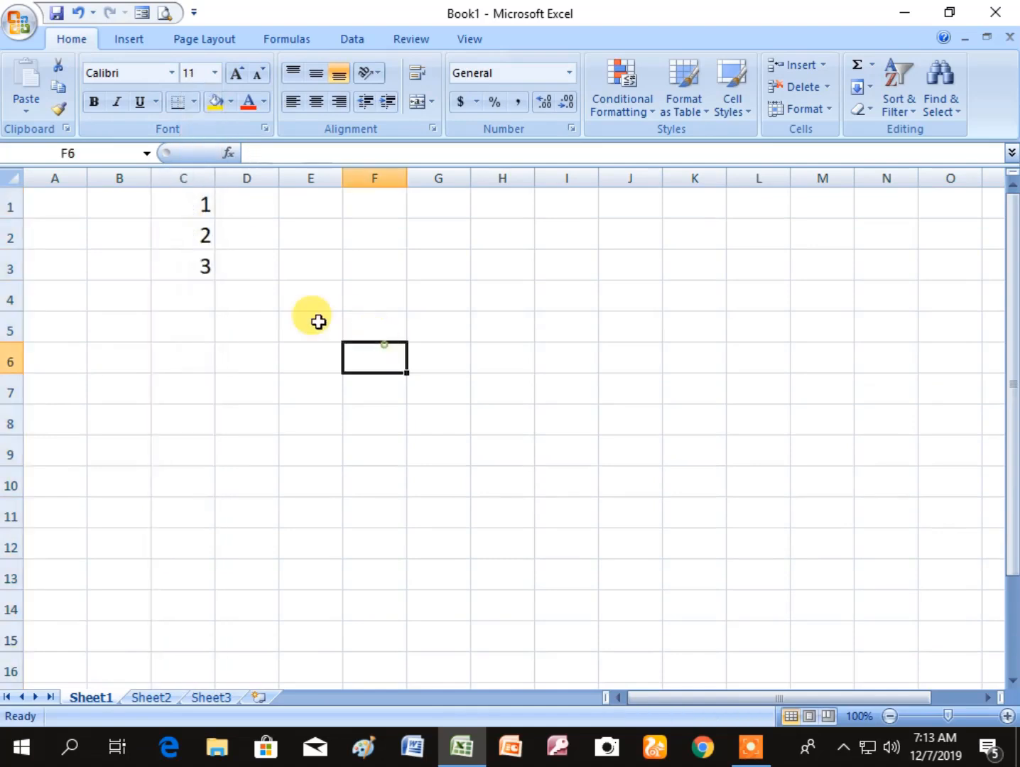
- Extend the number series from C1:C3 down column C to row 529 by autofill
left_click_drag(203, 205, 200, 261)
left_click(200, 261)
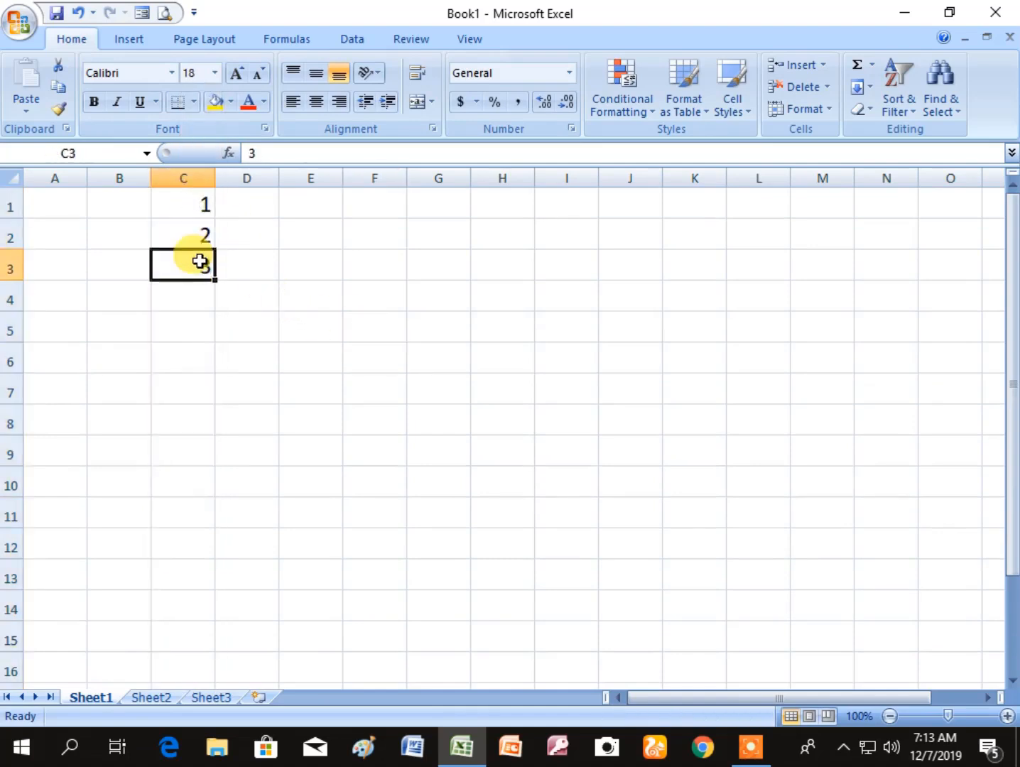
left_click(255, 275)
left_click_drag(188, 206, 193, 260)
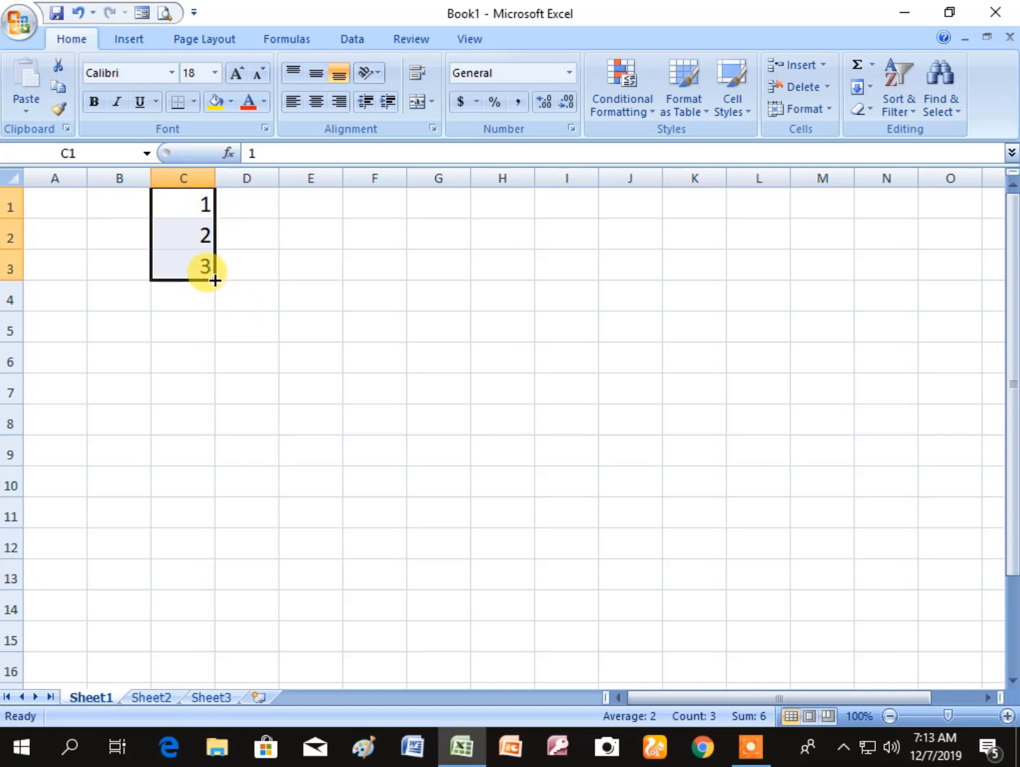
left_click_drag(215, 280, 258, 757)
left_click(303, 592)
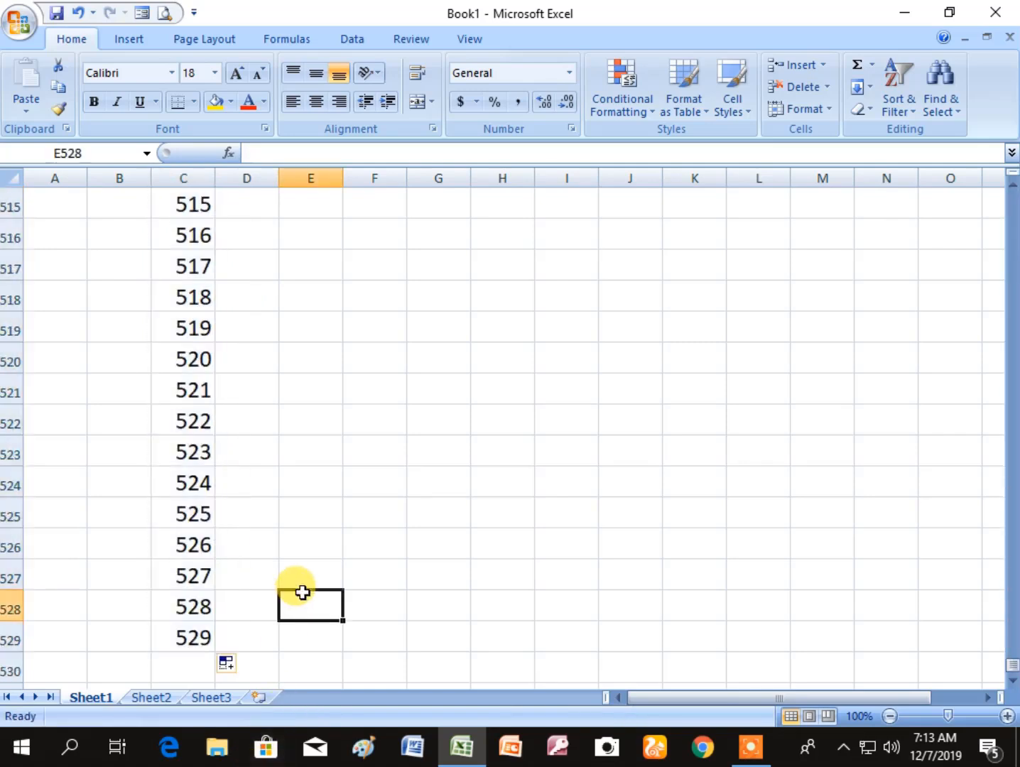
- Look through the filled series in column C from its first number to its last, and return to the start of the sheet
left_click(193, 637)
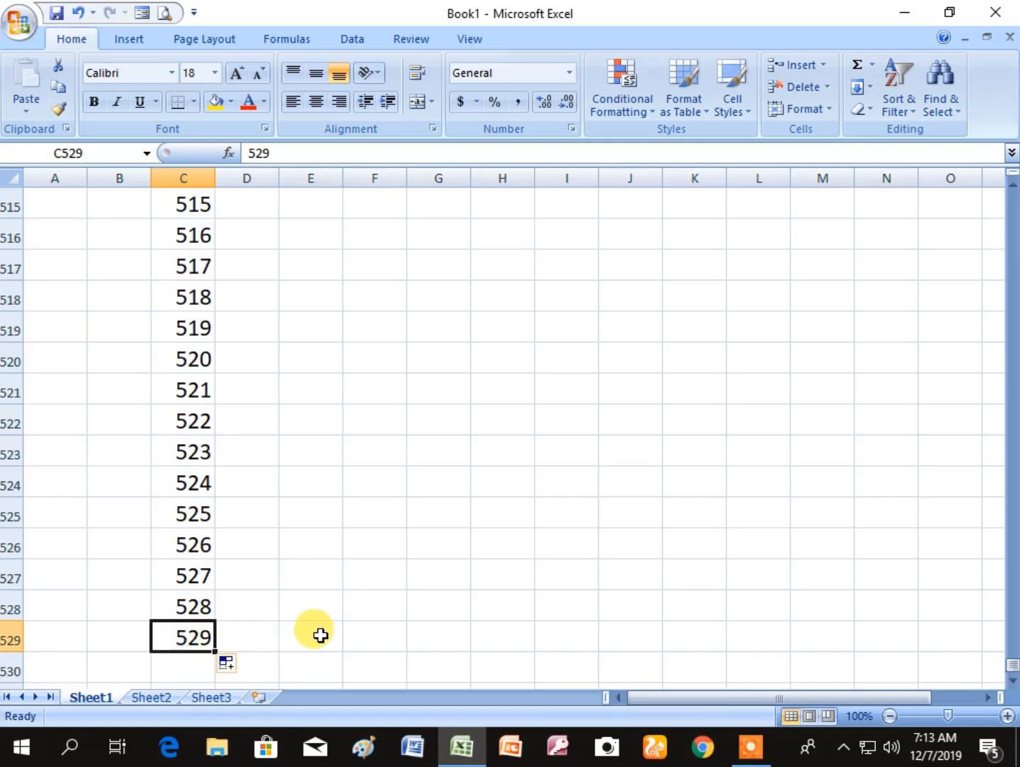
key("ctrl+Home")
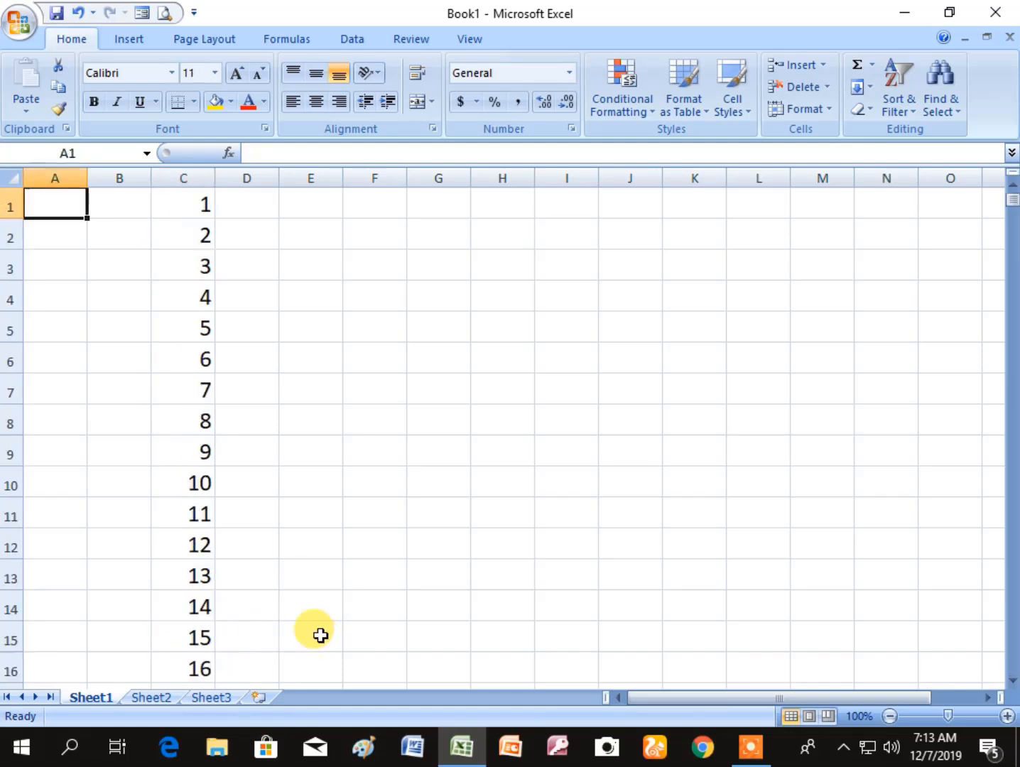
key("Right")
key("Right")
key("Down")
key("Down")
key("Down")
key("Down")
key("Down")
key("Down")
key("Down")
key("Down")
key("Down")
key("Down")
key("Down")
key("Down")
key("Down")
key("Down")
key("Down")
key("Down")
key("Down")
key("Down")
key("Down")
key("Down")
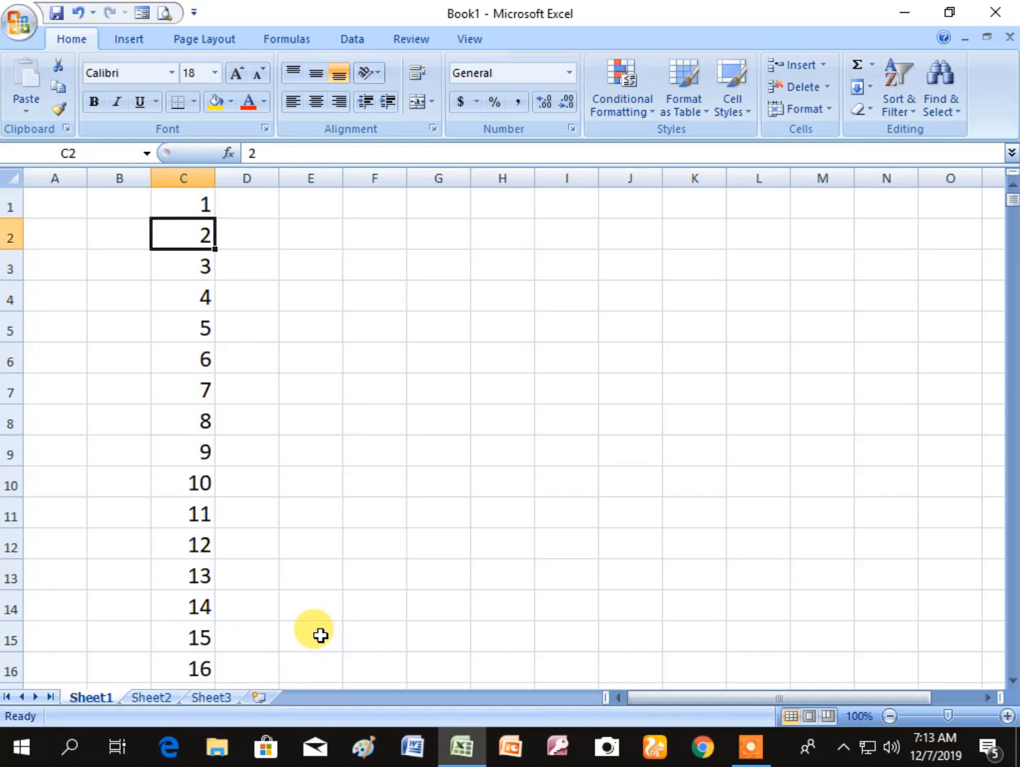
key("Down")
key("Down")
key("Down")
key("Down")
key("Down")
key("Down")
key("Down")
key("Down")
key("Down")
key("Down")
key("Down")
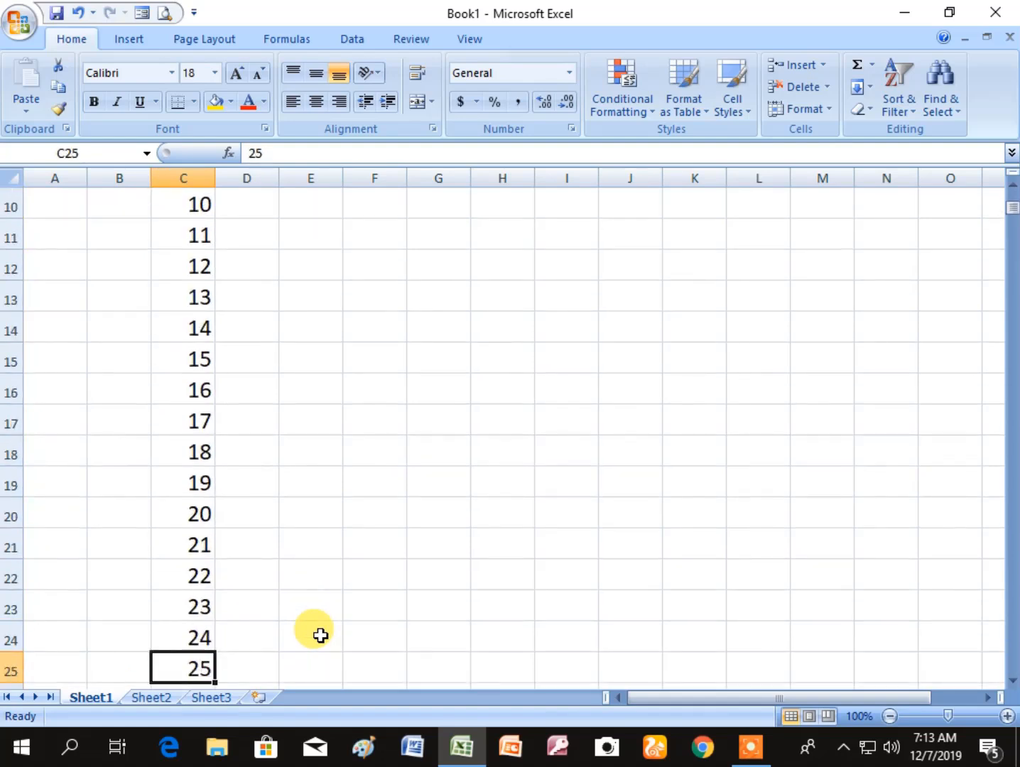
key("Down")
key("Down")
key("Down")
key("Down")
key("Down")
key("Down")
key("Down")
key("Down")
key("Down")
key("Down")
key("Down")
key("Down")
key("Down")
key("Down")
key("Down")
key("Down")
key("Down")
key("Down")
key("Down")
key("Down")
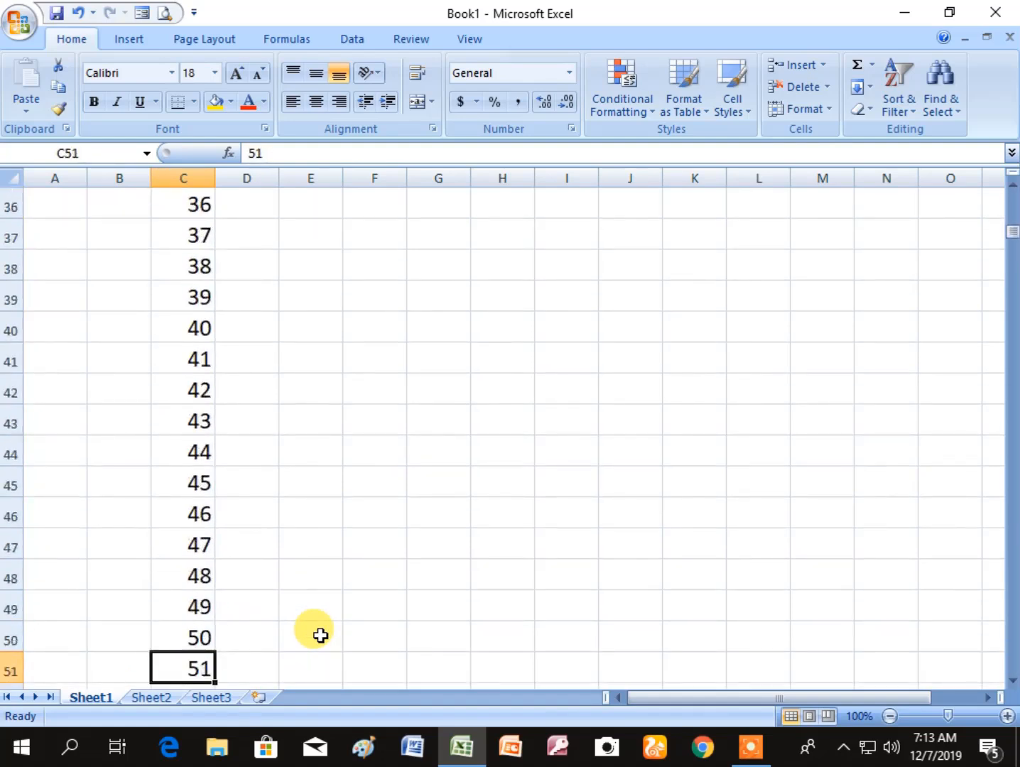
key("ctrl+Down")
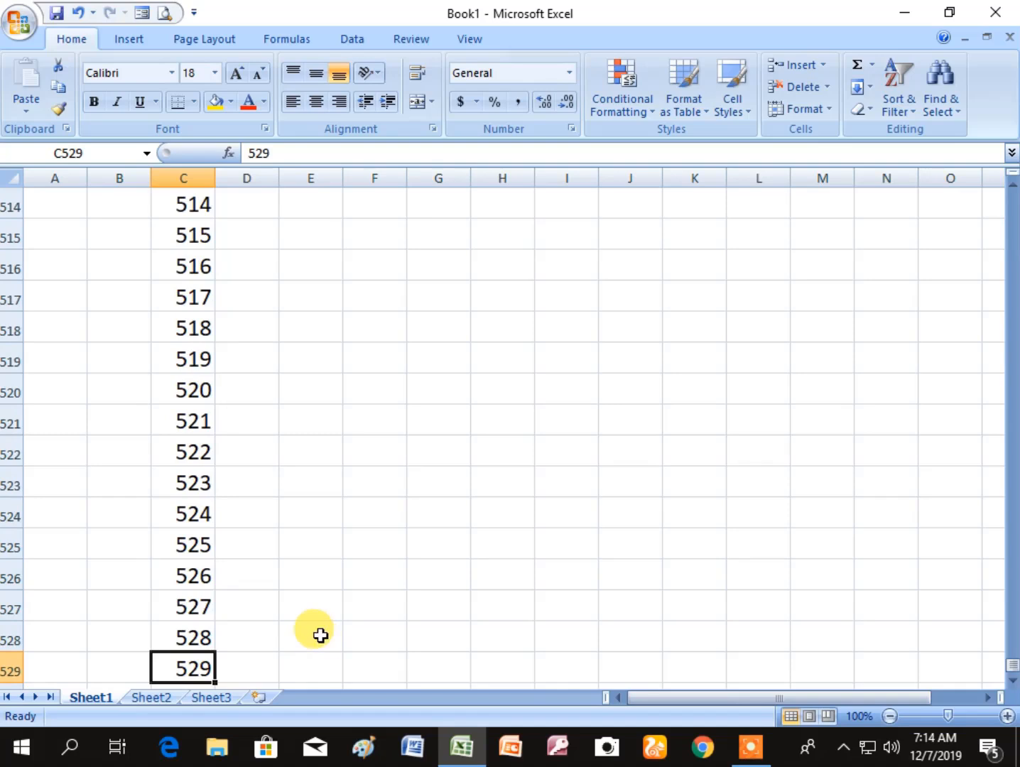
key("ctrl+Home")
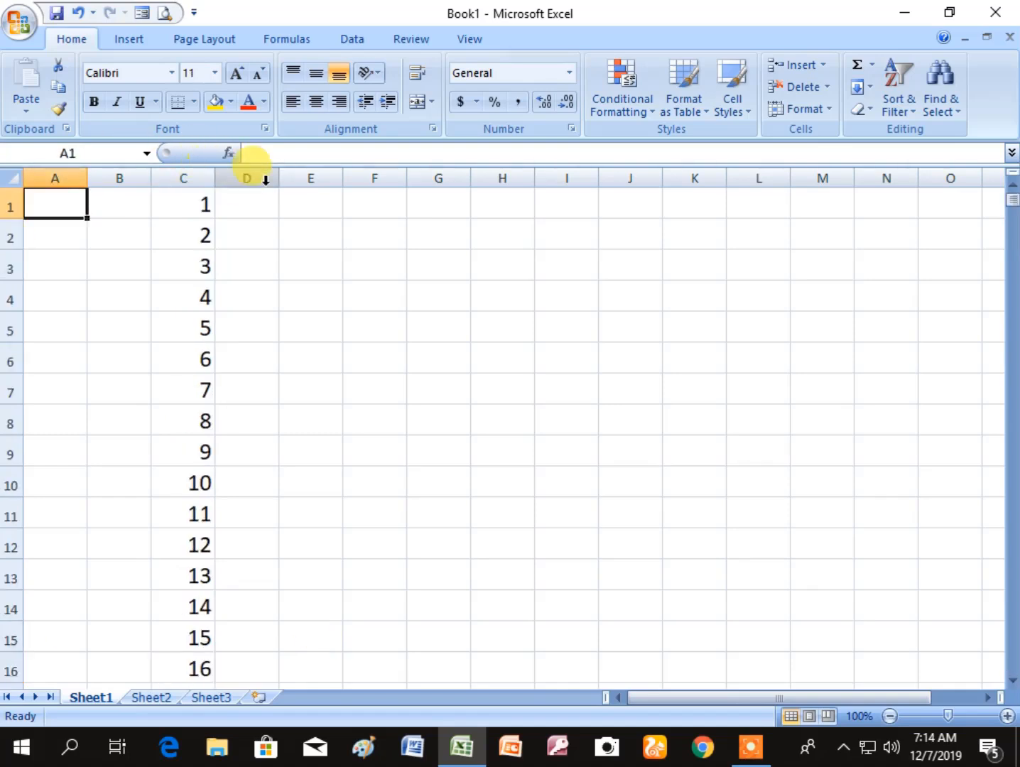
- Widen column D to about twice the width of its neighbouring columns
left_click_drag(280, 181, 566, 180)
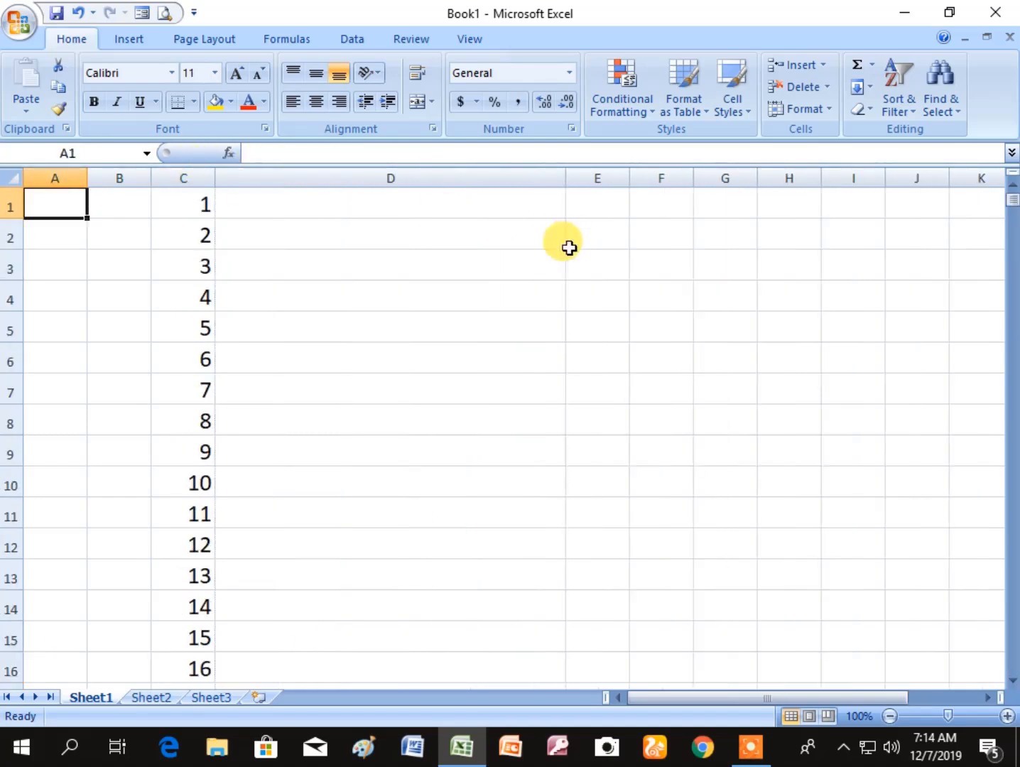
left_click(833, 480)
left_click(350, 213)
scroll(365, 439, "down", 20)
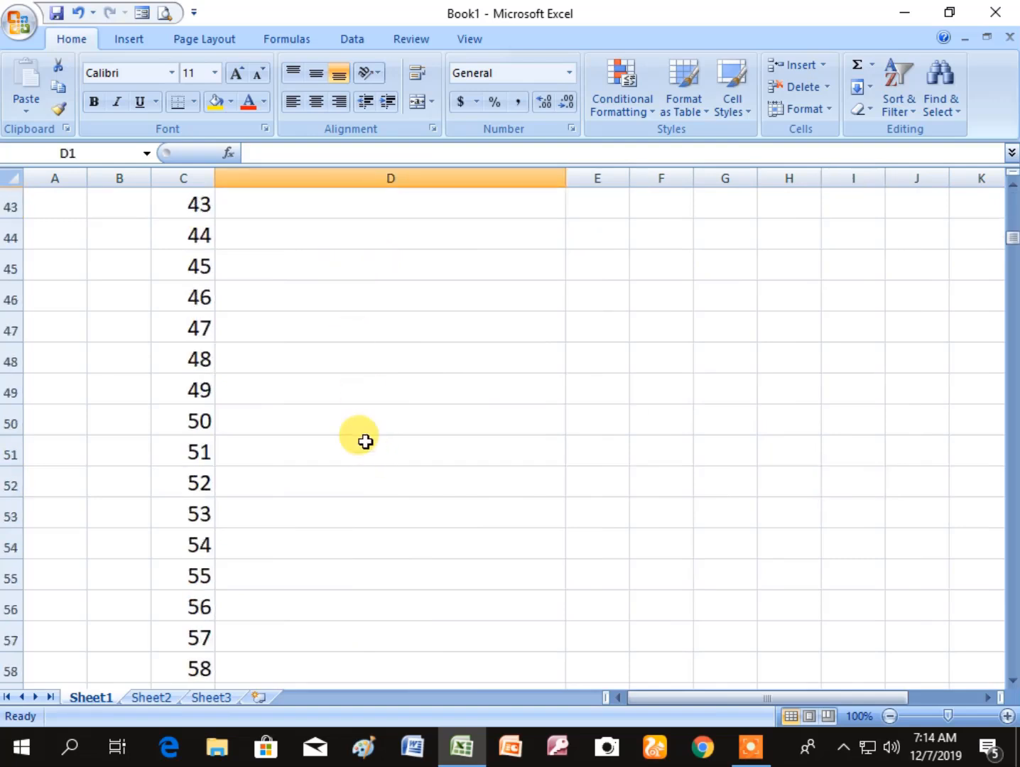
scroll(364, 441, "up", 1)
scroll(364, 441, "up", 20)
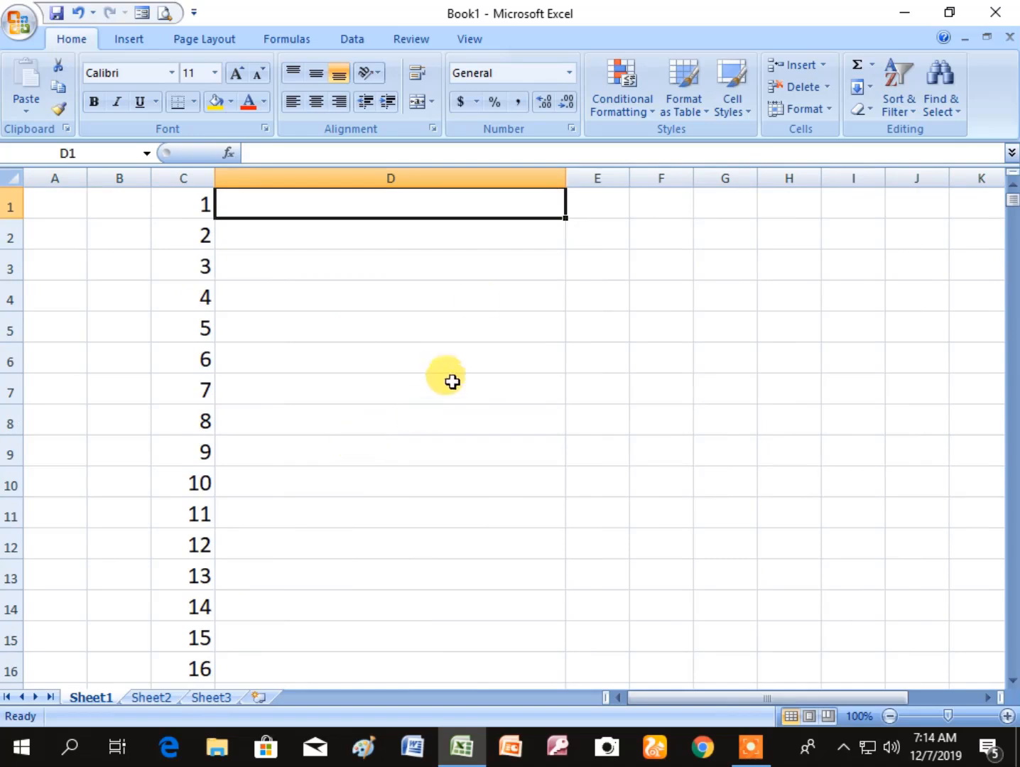
left_click_drag(564, 179, 346, 203)
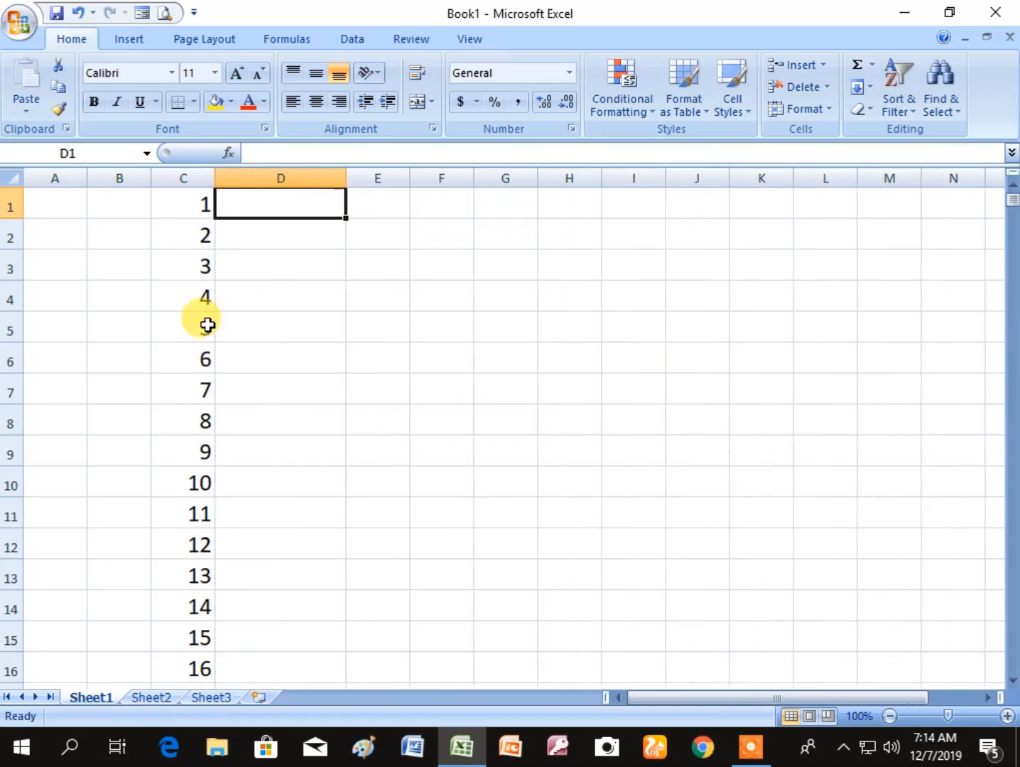
left_click(530, 426)
- Enter the even numbers 2, 4, 6 and 8 in cells E1:E4
left_click(379, 206)
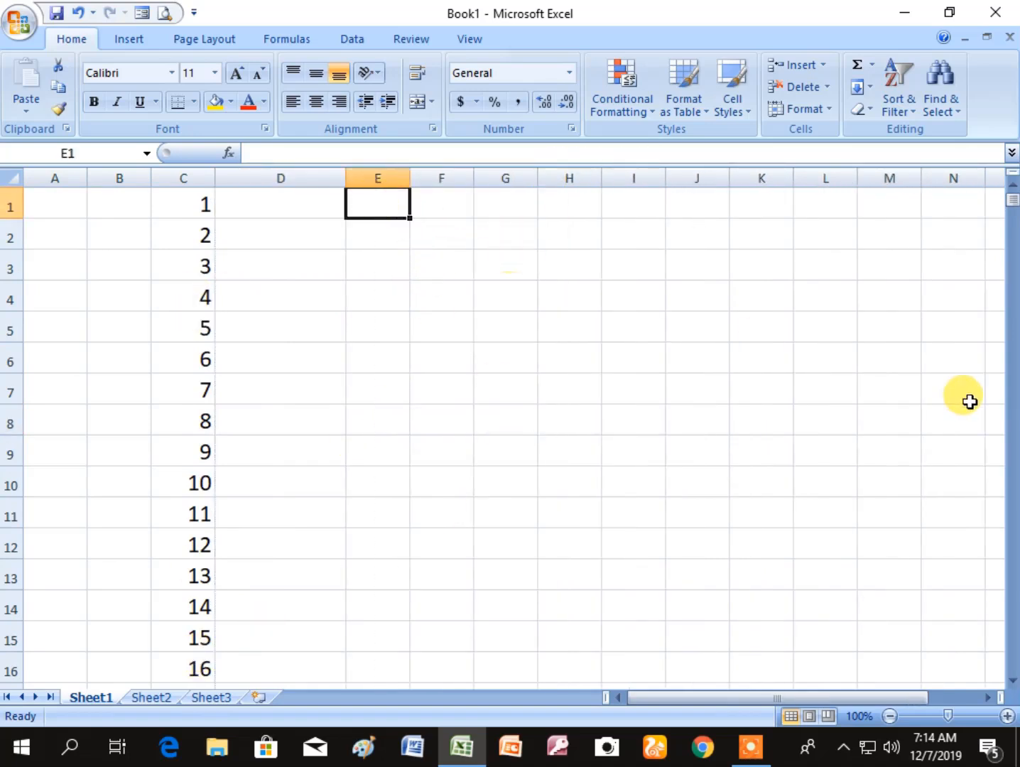
type("2")
key("Return")
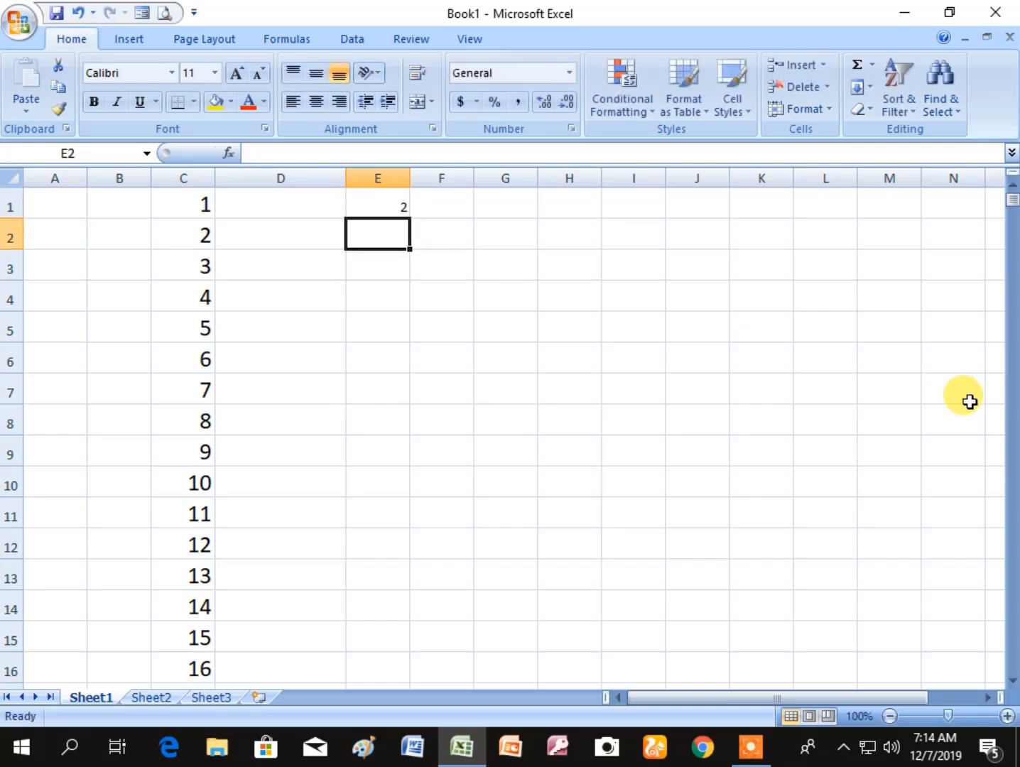
type("4")
key("Return")
type("6")
key("Return")
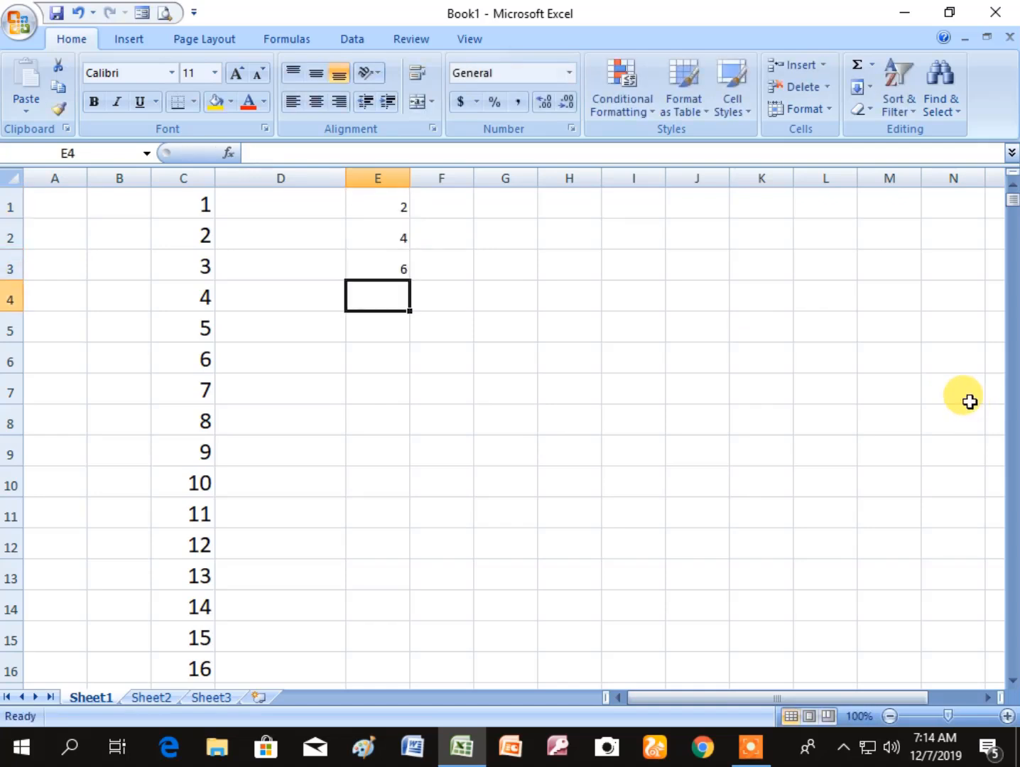
type("8")
key("Return")
left_click(682, 419)
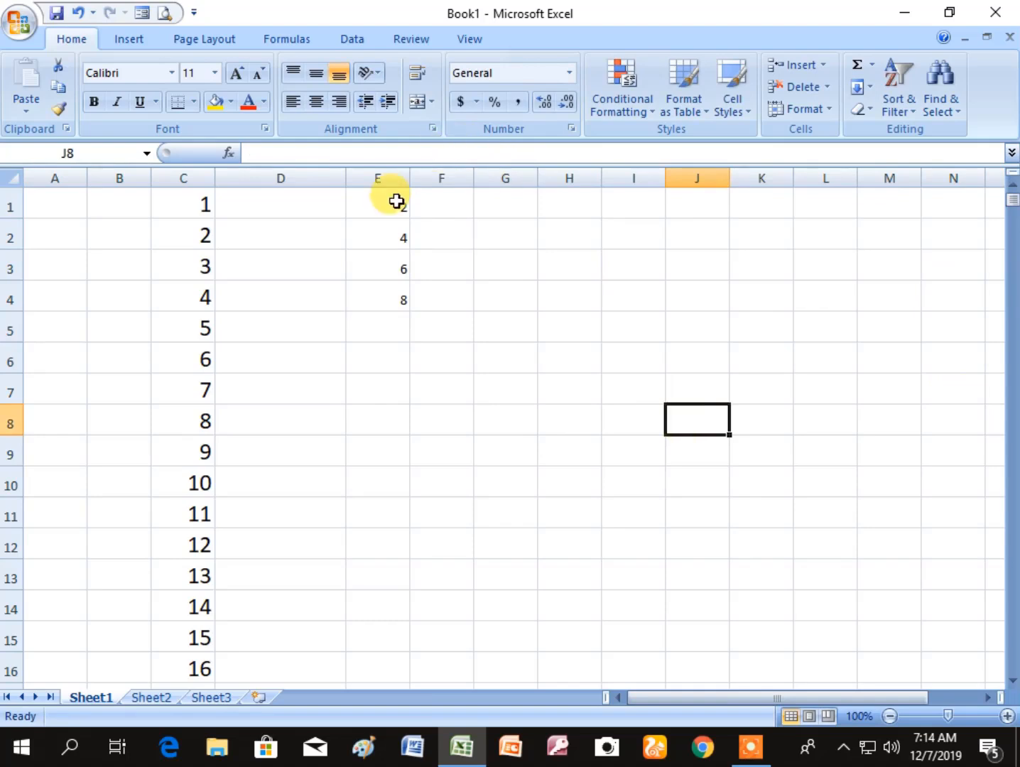
- Extend the even-number series from E1:E4 down to E15 by autofill
left_click_drag(396, 202, 451, 653)
left_click(647, 586)
- Step through the filled even numbers in column E from E1 to E15
left_click(397, 205)
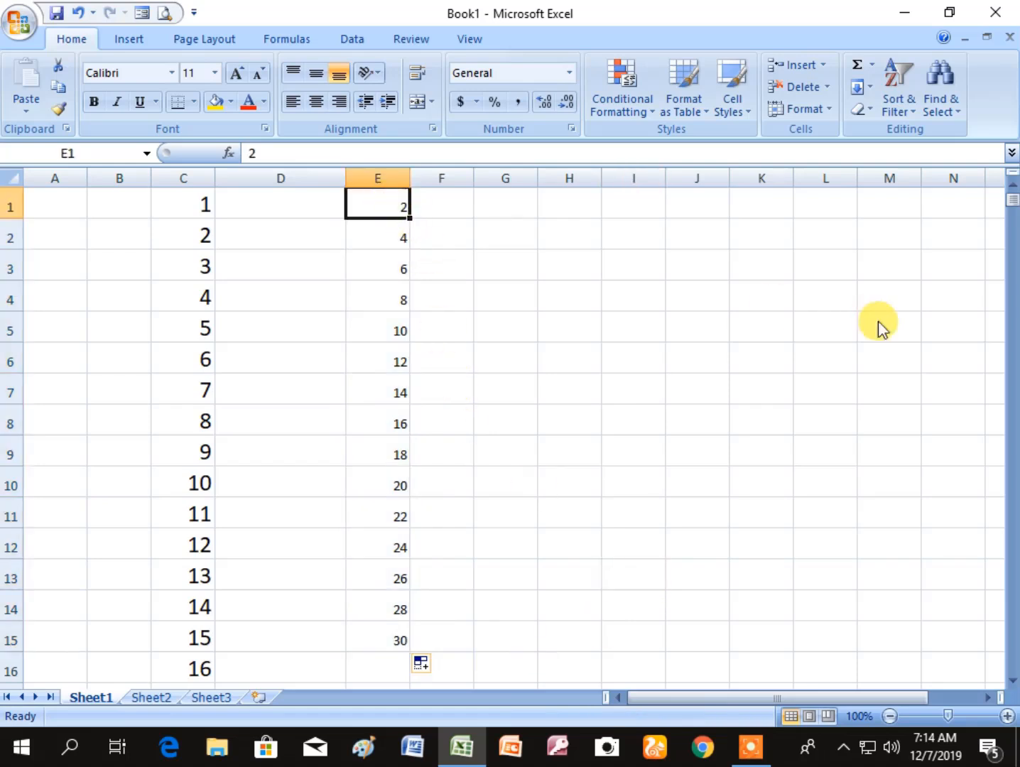
key("Down")
key("Down")
key("Down")
key("Down")
key("Down")
key("Down")
key("Down")
key("Down")
key("Down")
key("Down")
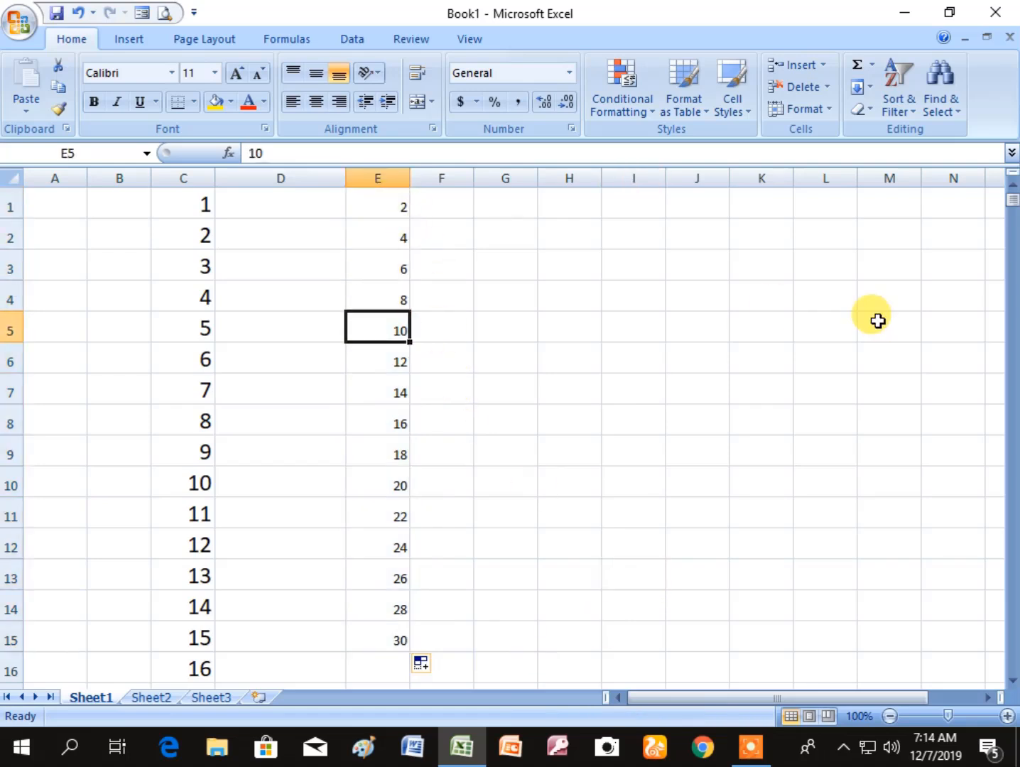
key("Down")
key("Down")
key("Down")
key("Down")
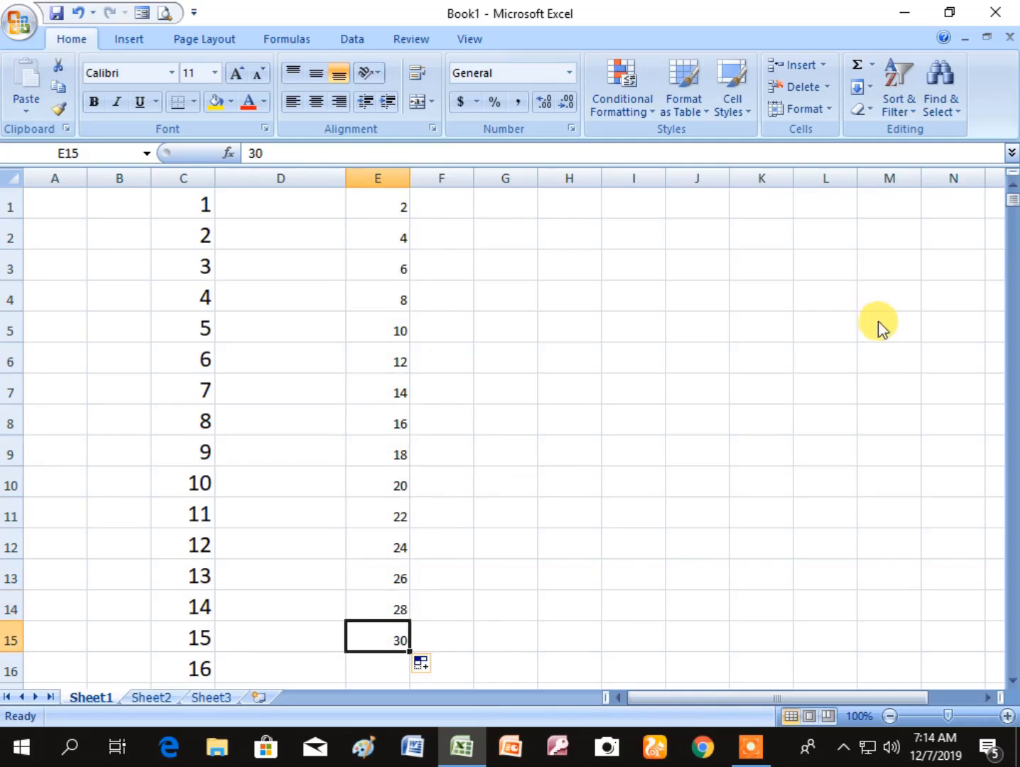
left_click(525, 467)
- Enter the odd numbers 1, 3, 5 and 7 in cells F1:F4
left_click(437, 201)
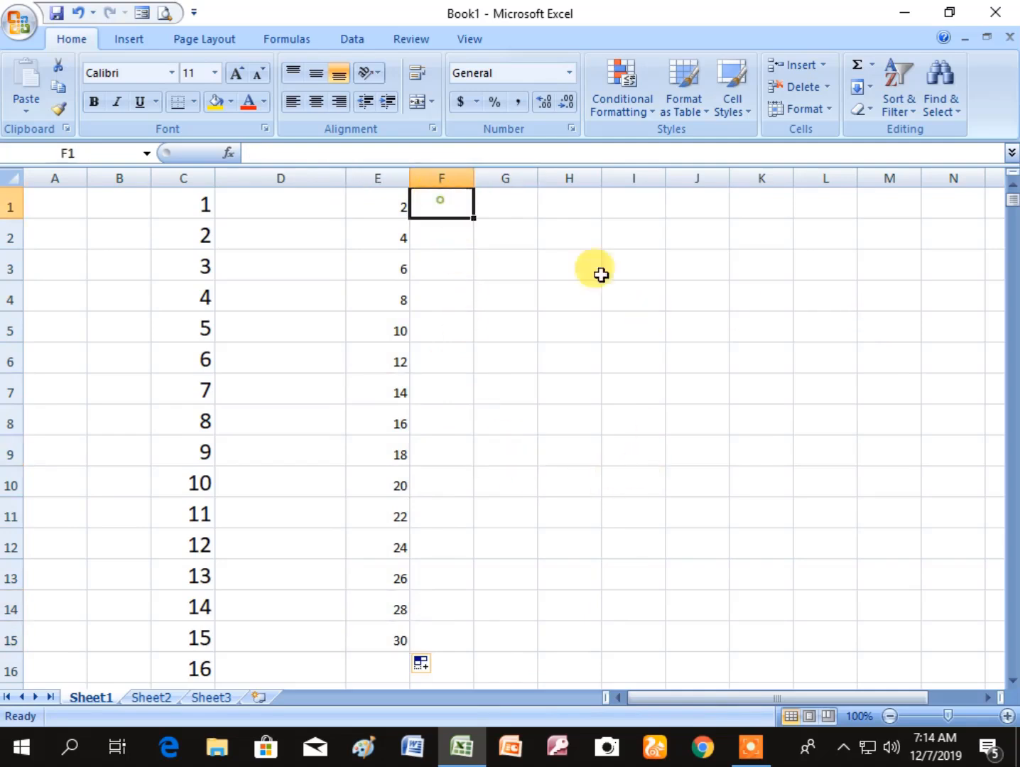
type("1")
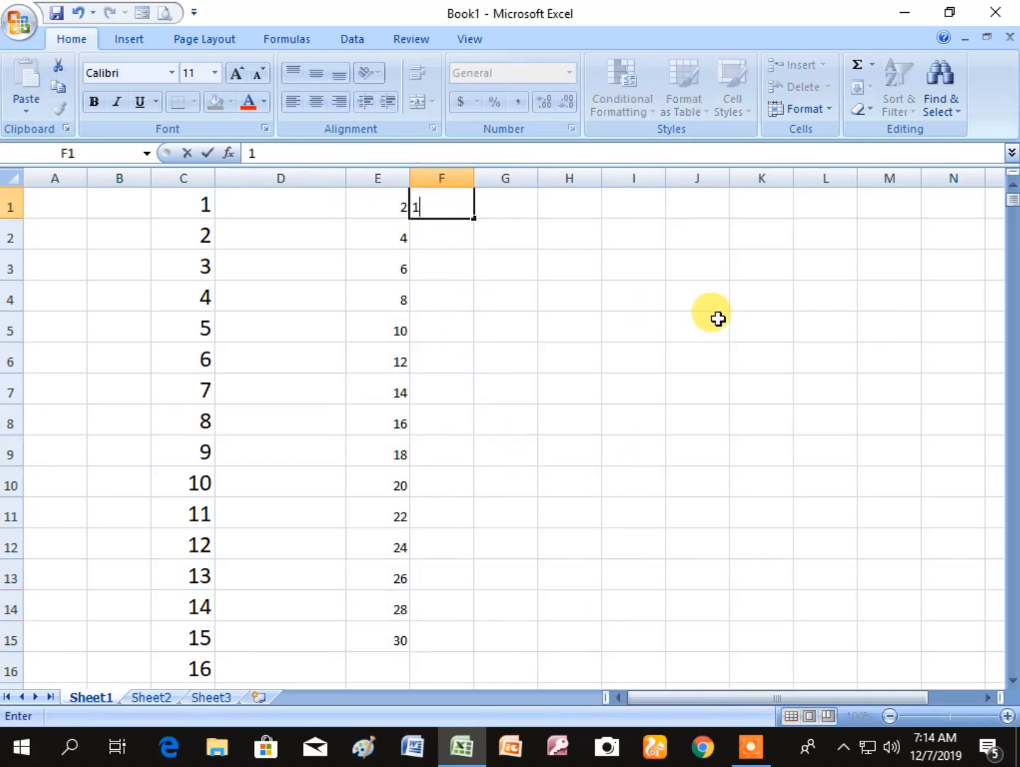
key("Return")
type("3")
key("Return")
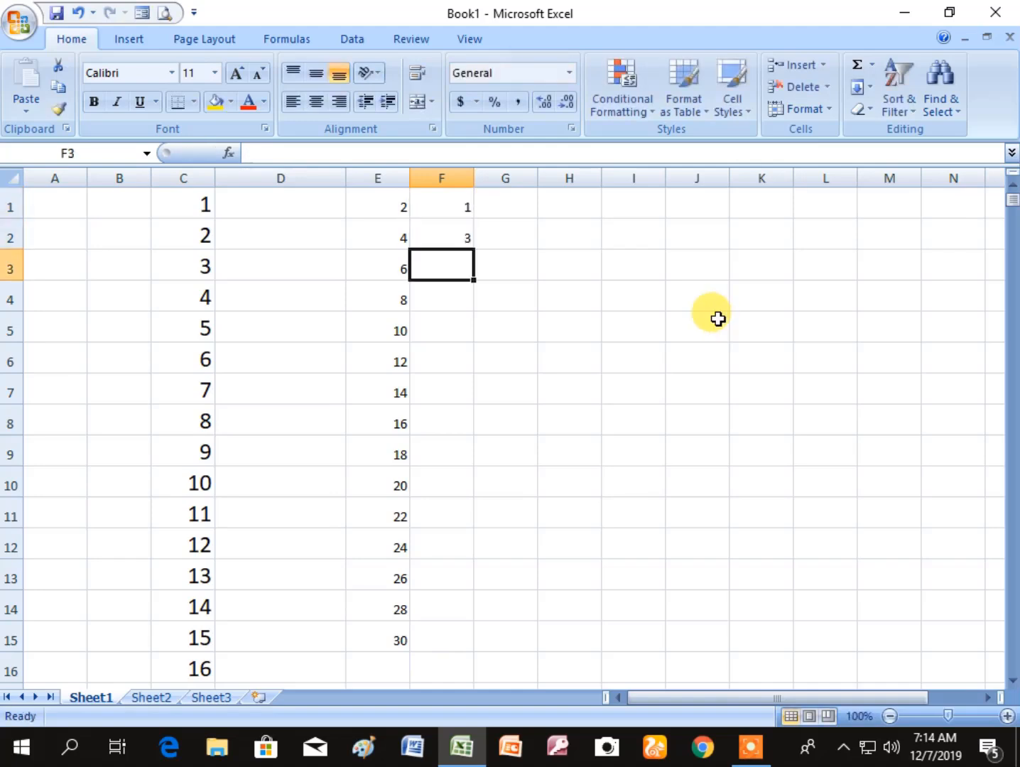
type("5")
key("Return")
type("7")
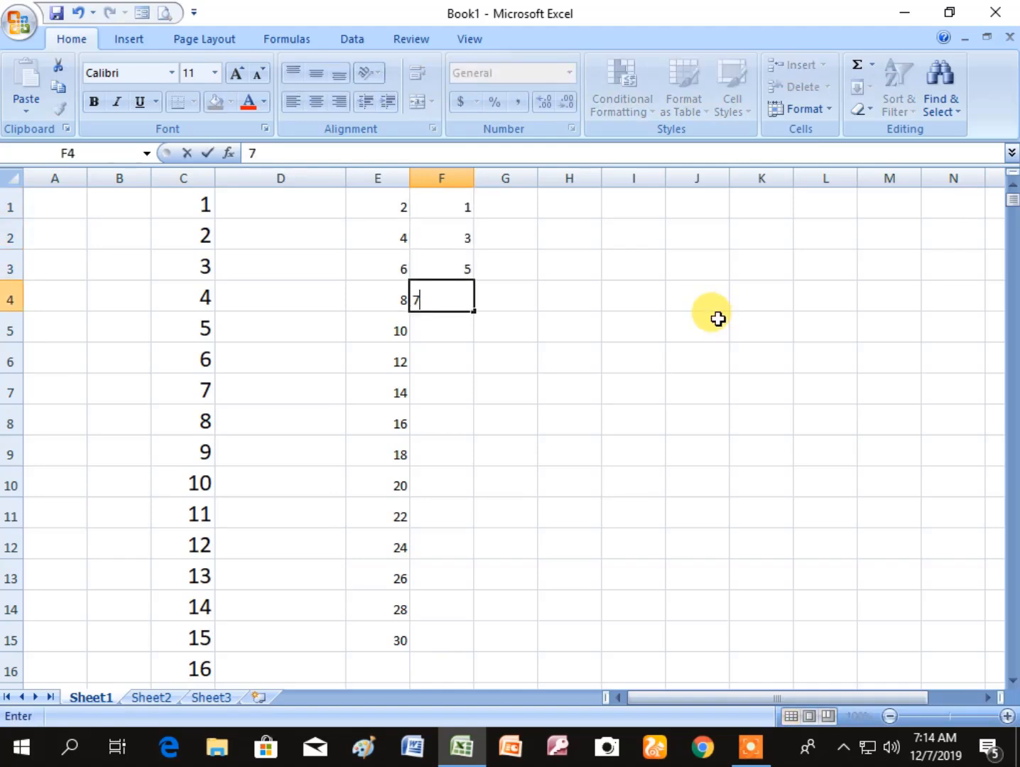
key("Return")
- Extend the odd-number series from F1:F4 down to F137 by autofill
left_click(748, 390)
left_click_drag(462, 204, 469, 710)
left_click(618, 644)
left_click(458, 642)
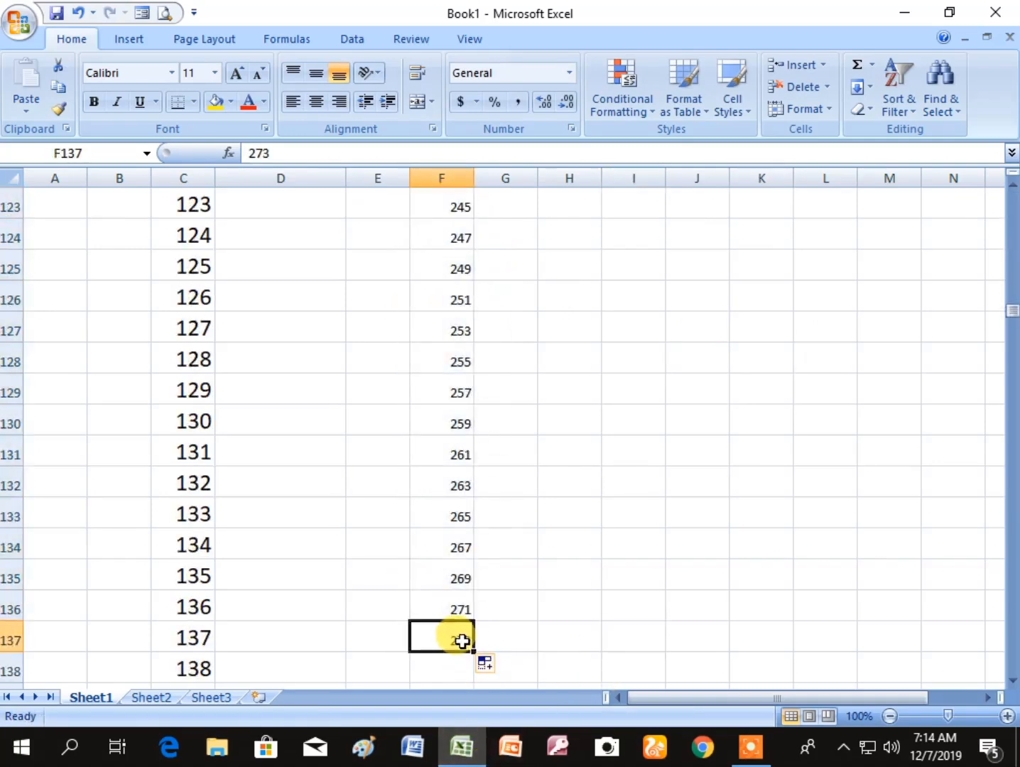
- Review the filled odd numbers in column F alongside the even numbers in column E from the top of the sheet
key("ctrl+Home")
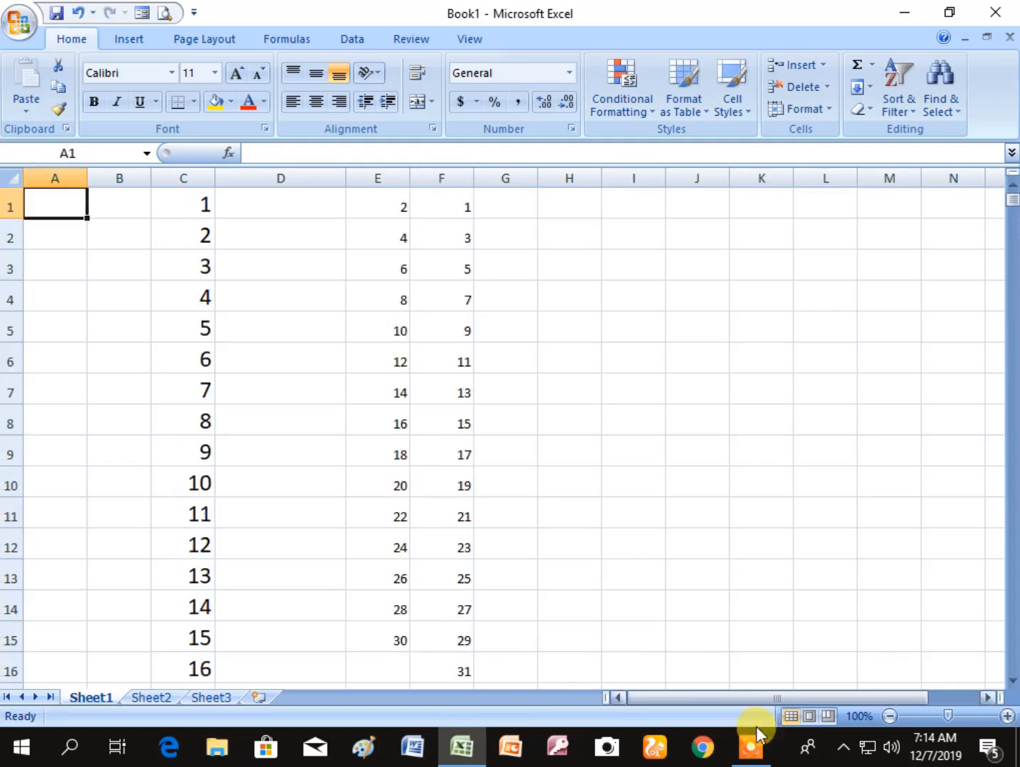
scroll(524, 341, "down", 13)
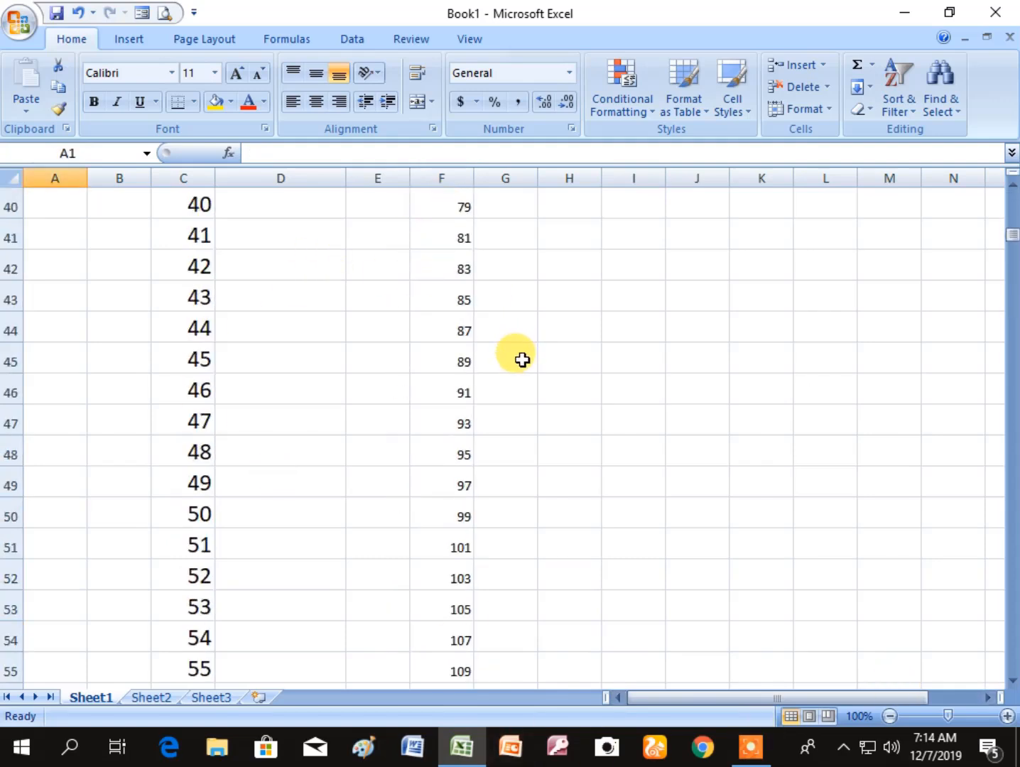
scroll(522, 359, "up", 13)
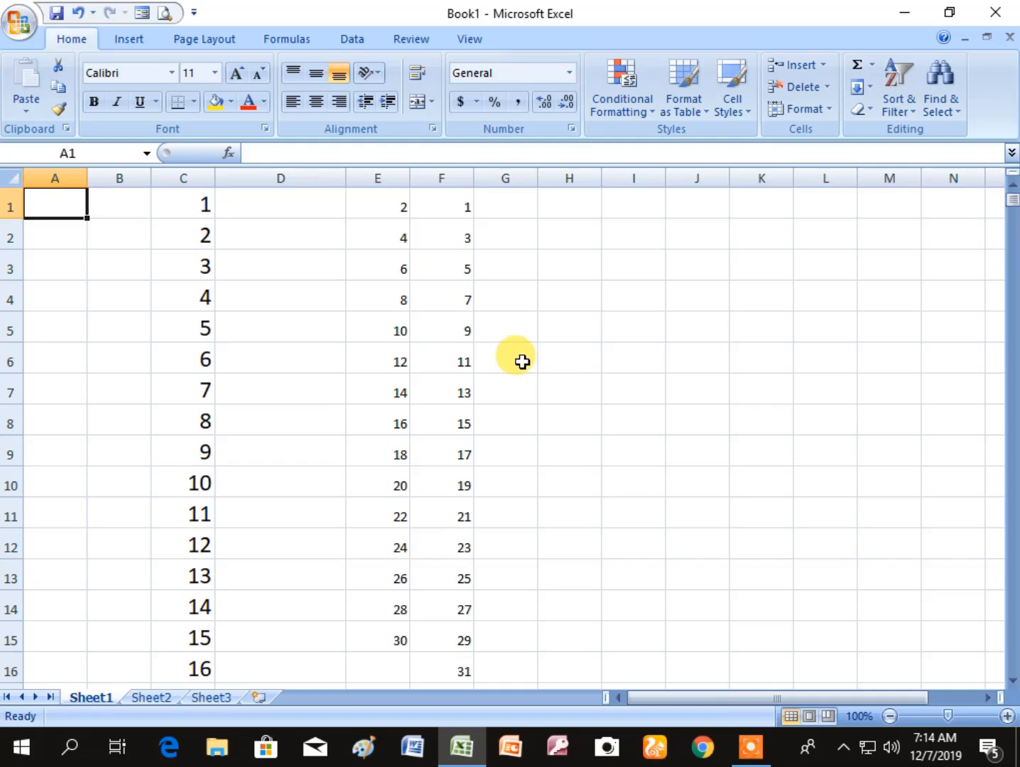
left_click(369, 351)
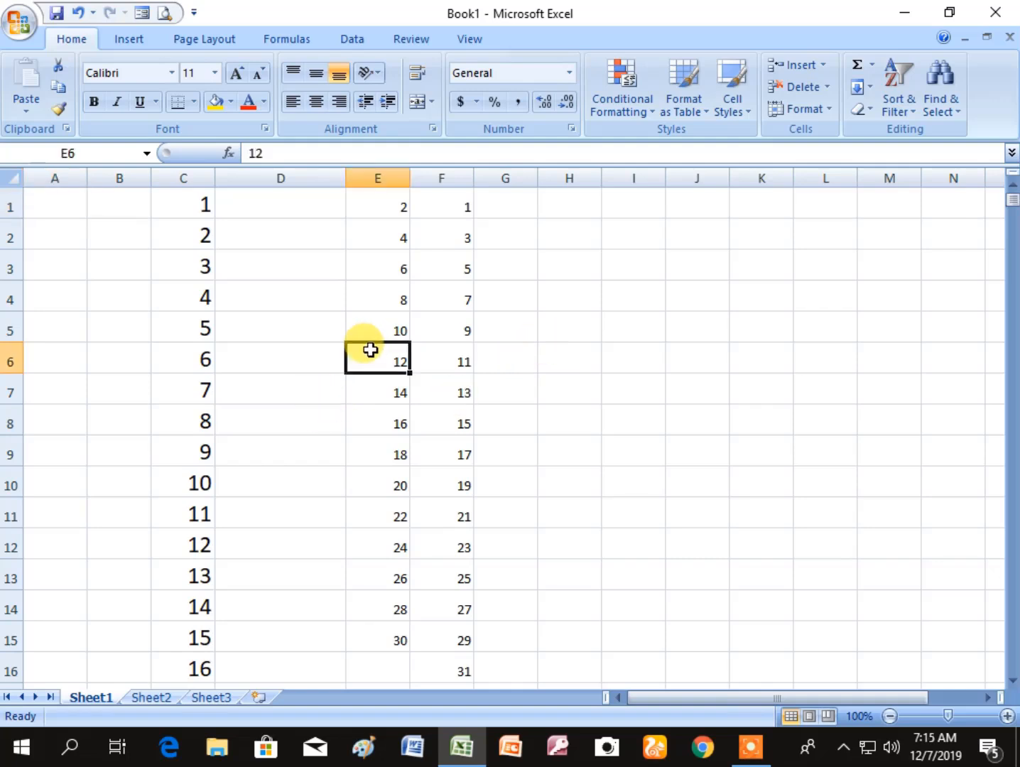
left_click(595, 340)
left_click(441, 430)
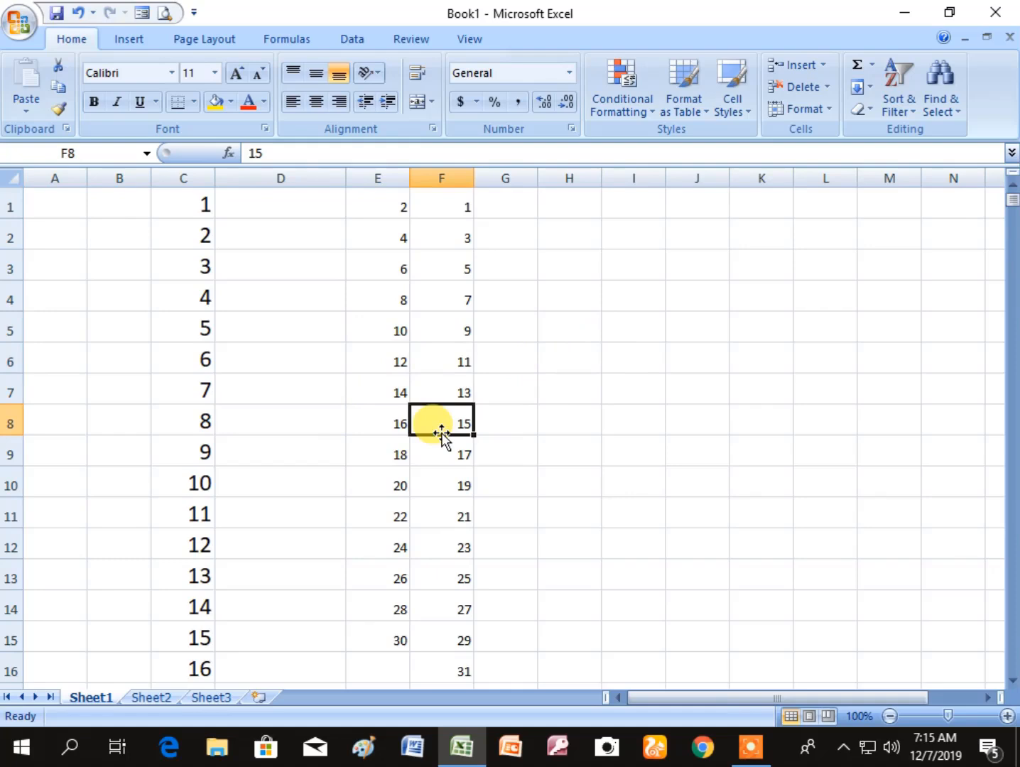